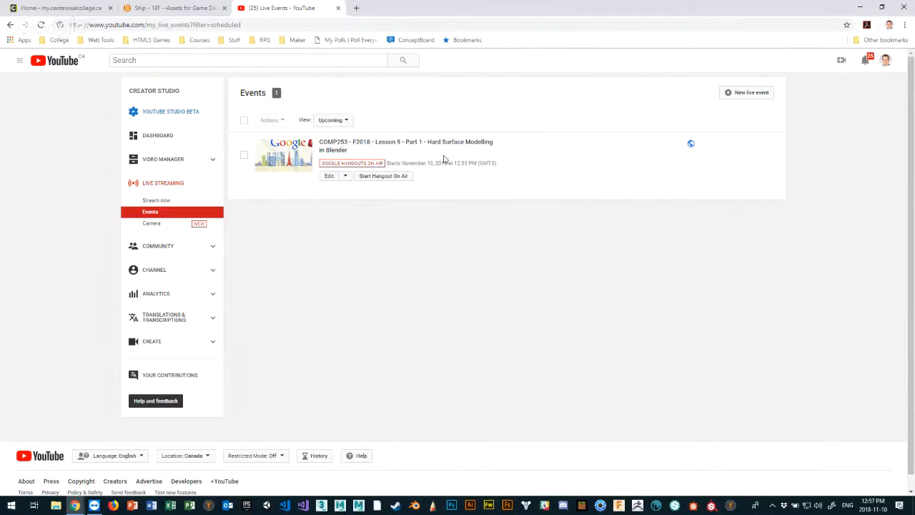
Open Blender from the desktop and delete the default cube from the start-up scene
{"action": "left_click", "coordinate": [862, 7]}
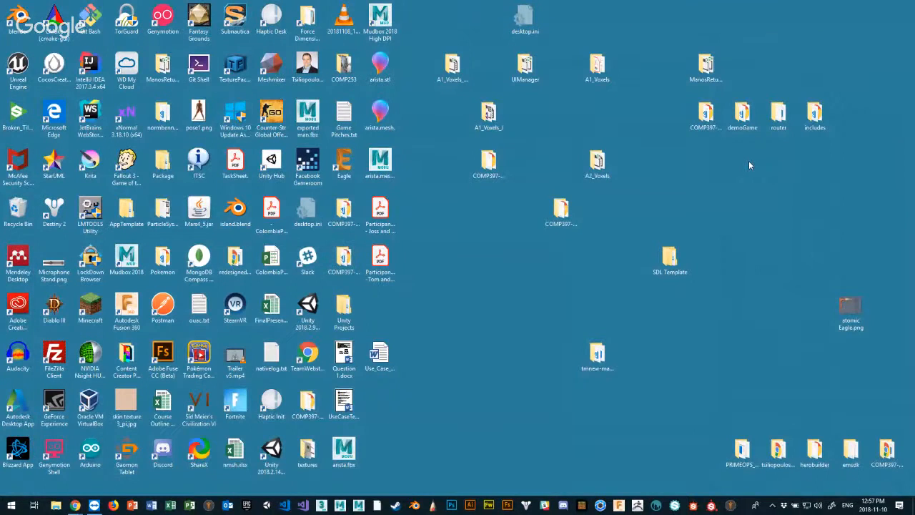
{"action": "left_click", "coordinate": [415, 504]}
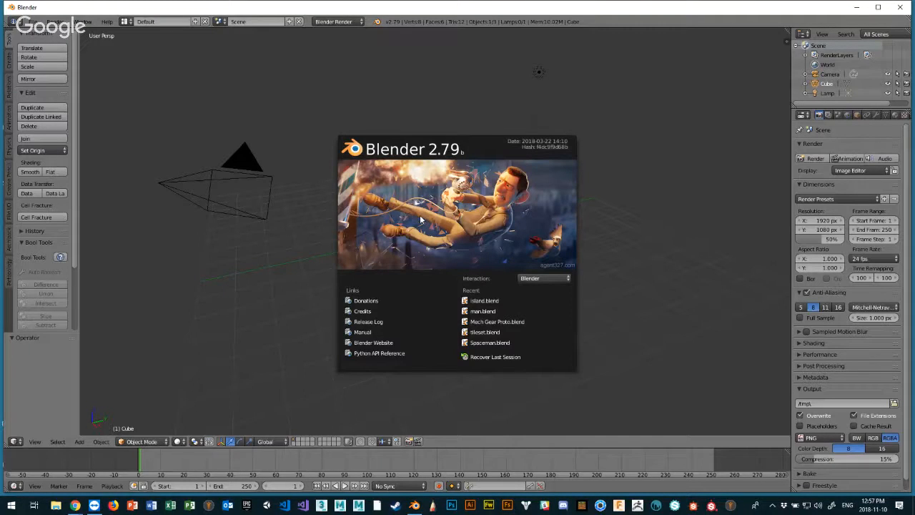
{"action": "left_click", "coordinate": [428, 236]}
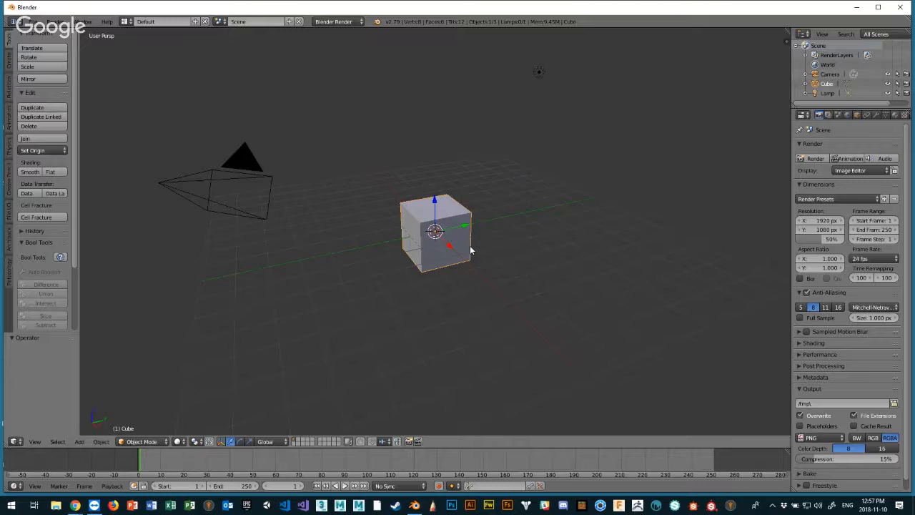
{"action": "key", "text": "x"}
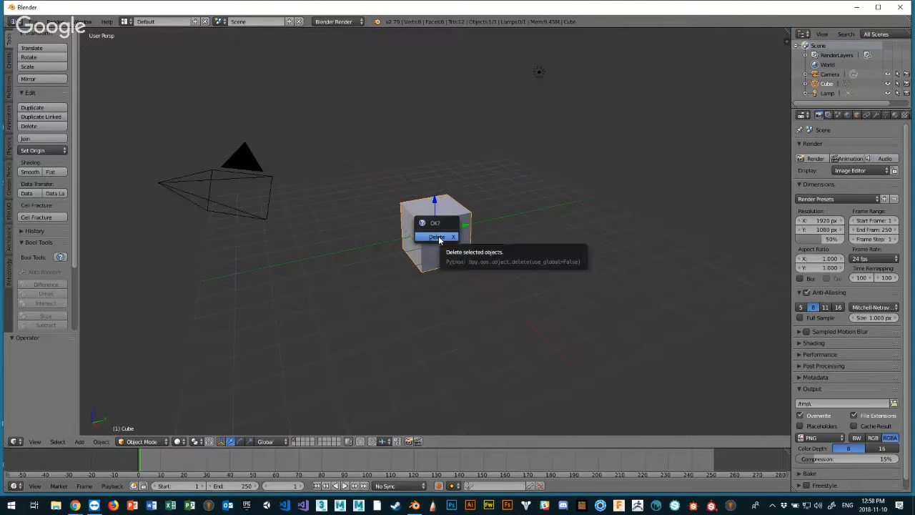
{"action": "left_click", "coordinate": [437, 237]}
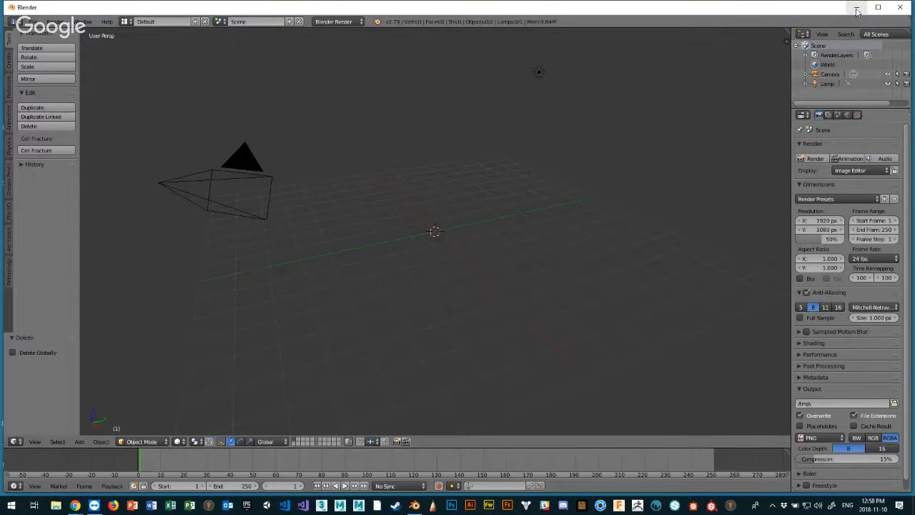
Switch to the Windows display settings and set the size of text, apps and other items to 125%
{"action": "left_click", "coordinate": [856, 9]}
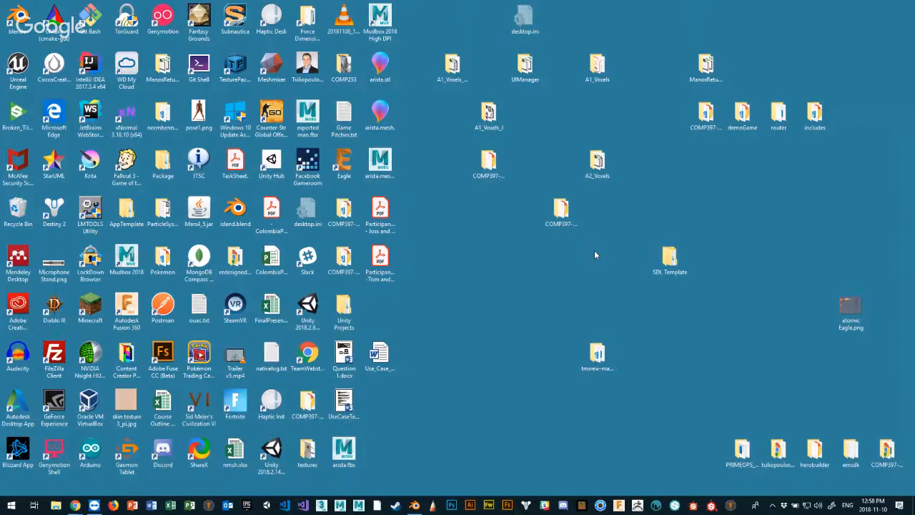
{"action": "right_click", "coordinate": [594, 252]}
{"action": "left_click", "coordinate": [562, 460]}
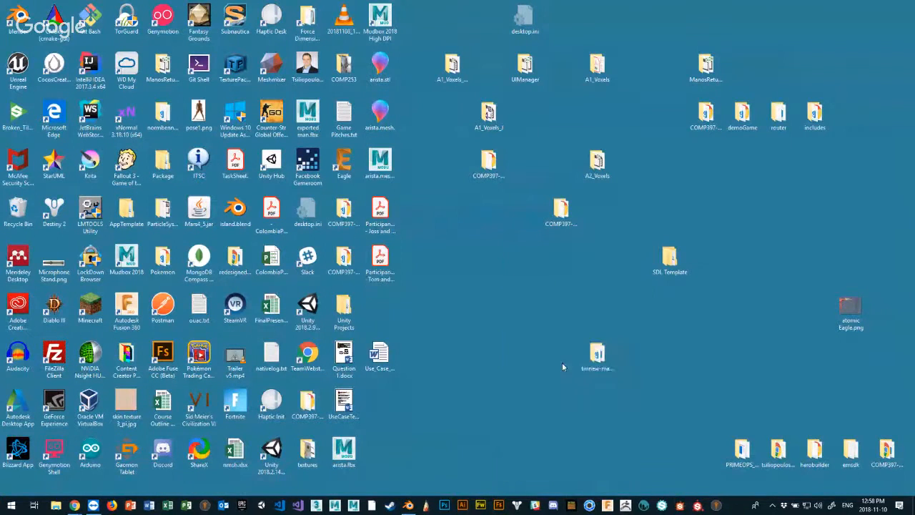
{"action": "scroll", "coordinate": [570, 416], "scroll_direction": "down", "scroll_amount": 3}
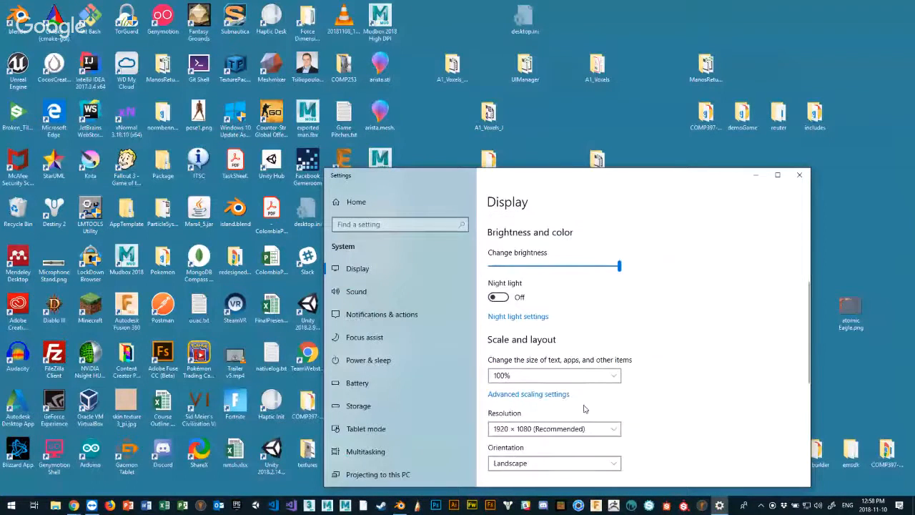
{"action": "left_click", "coordinate": [542, 375]}
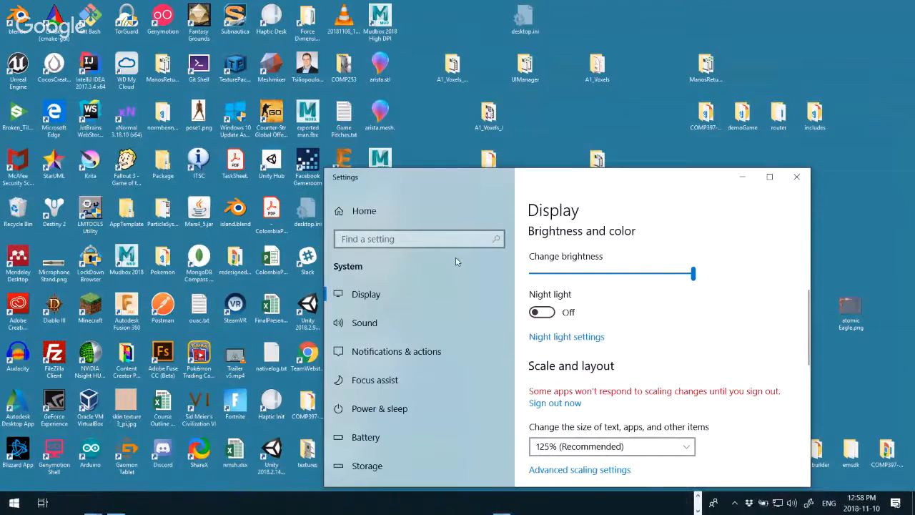
{"action": "left_click", "coordinate": [797, 176]}
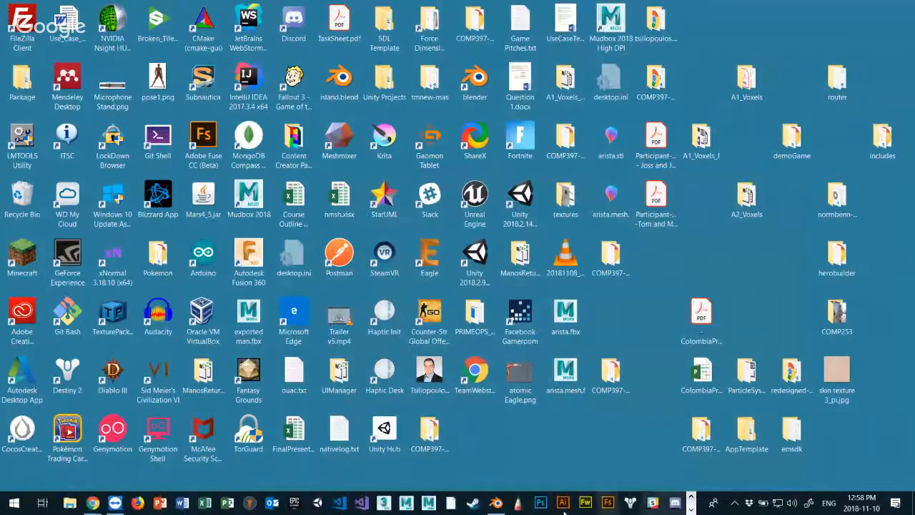
Switch back to Blender, undo the cube's deletion and delete the cube again
{"action": "left_click", "coordinate": [495, 502]}
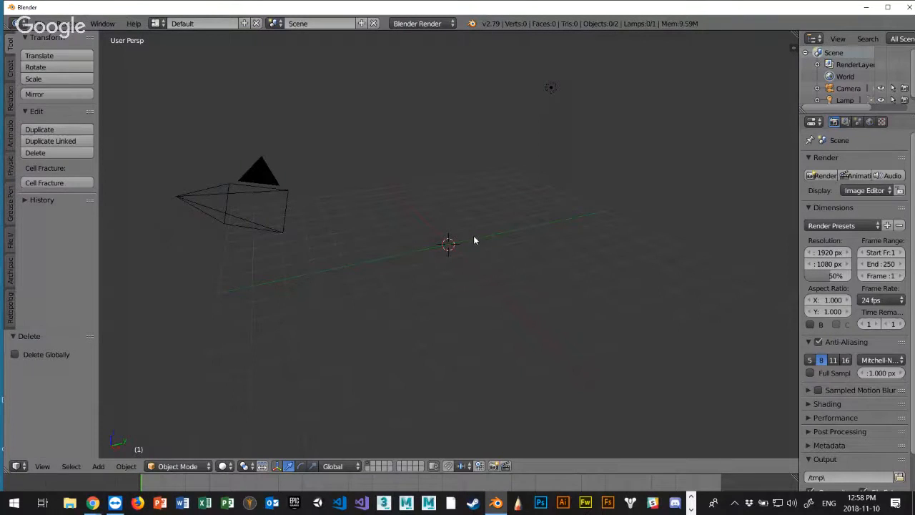
{"action": "key", "text": "ctrl+z"}
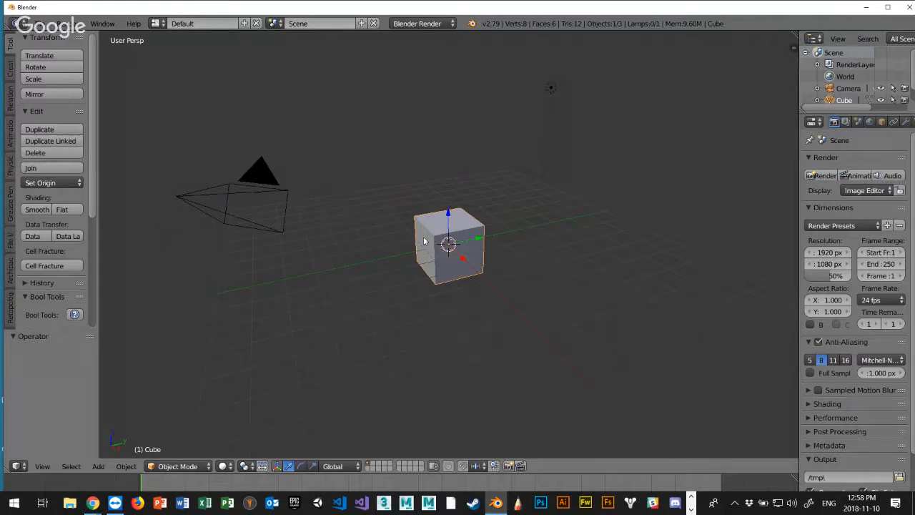
{"action": "key", "text": "x"}
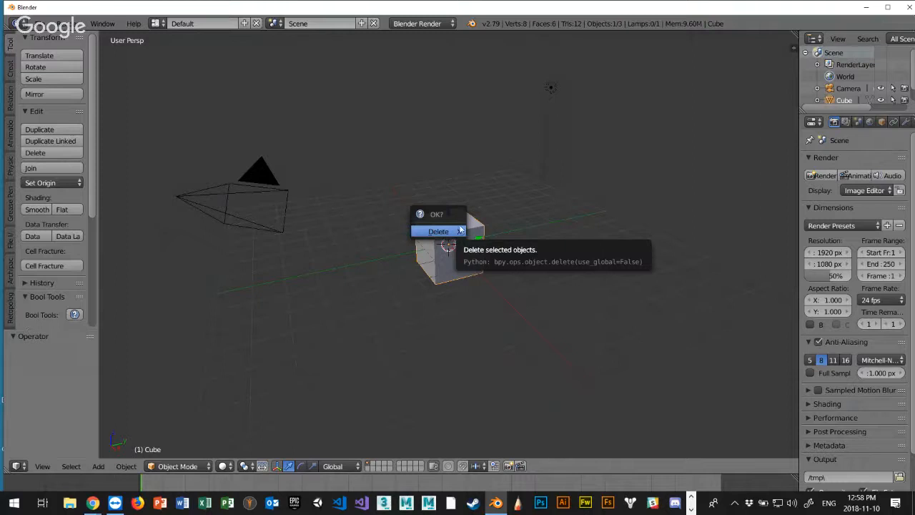
{"action": "left_click", "coordinate": [455, 233]}
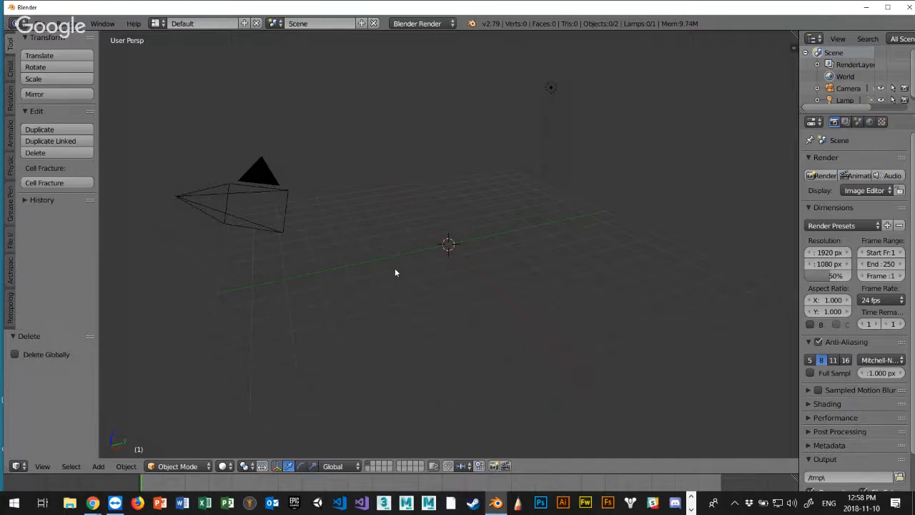
Search the available commands for "delete" and close the search without running one
{"action": "key", "text": "space"}
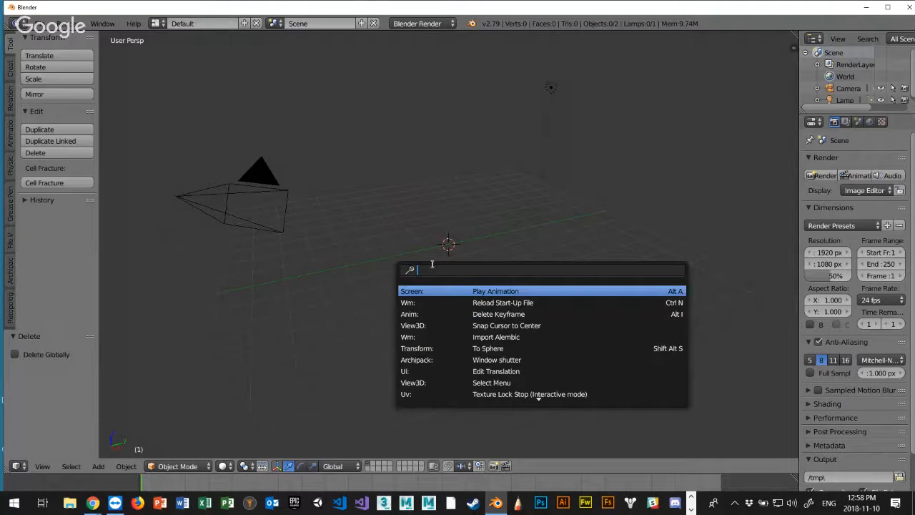
{"action": "type", "text": "de"}
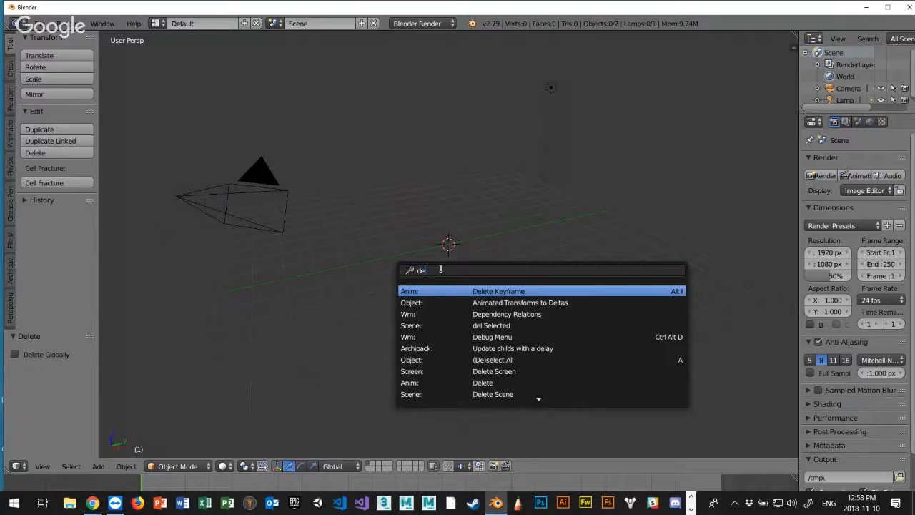
{"action": "type", "text": "lete"}
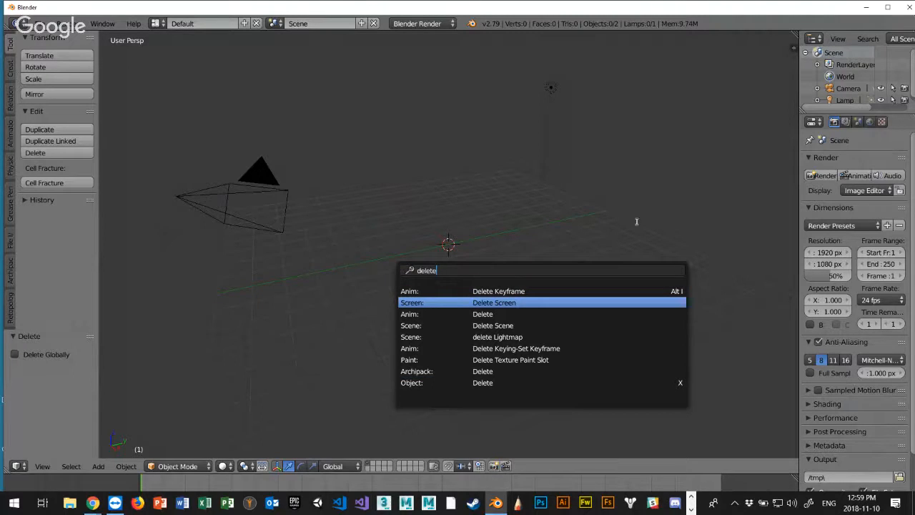
{"action": "left_click", "coordinate": [572, 214]}
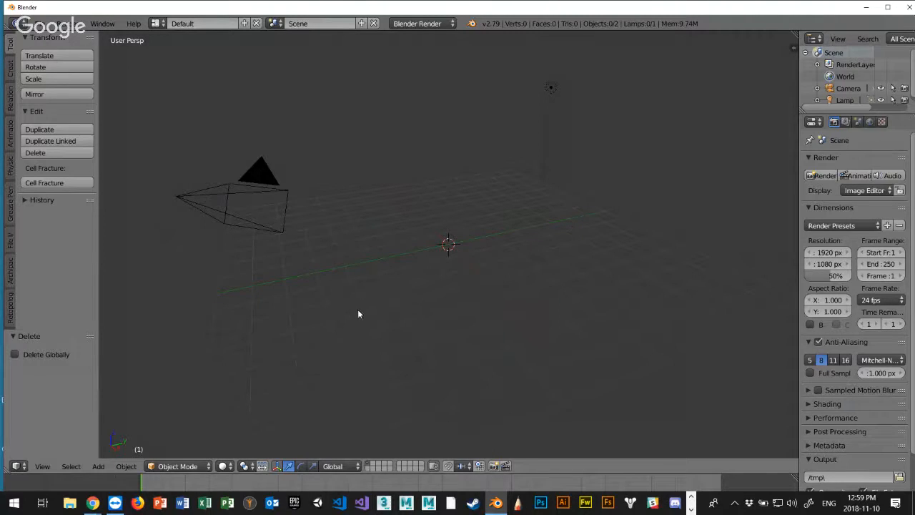
Reload the start-up file to bring back the default scene with its cube
{"action": "key", "text": "ctrl+n"}
{"action": "left_click", "coordinate": [362, 271]}
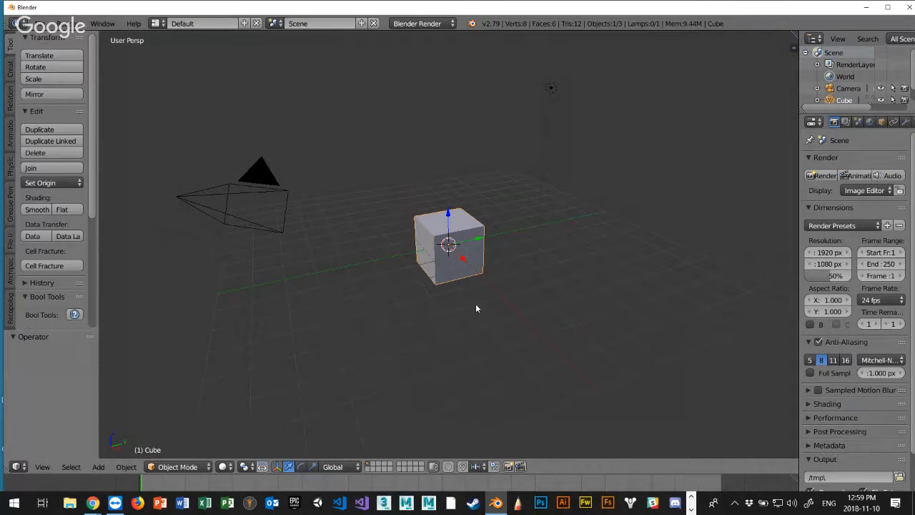
Try rotating the cube about the global X axis
{"action": "key", "text": "r"}
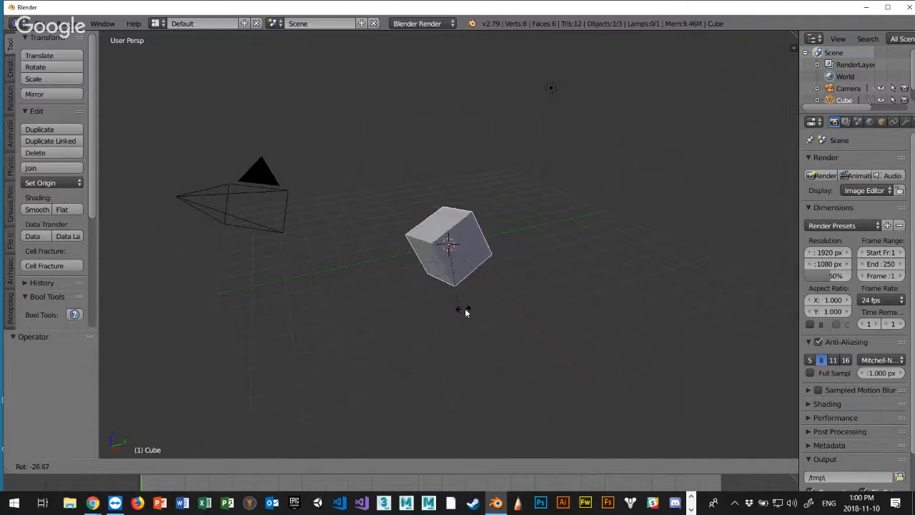
{"action": "key", "text": "x"}
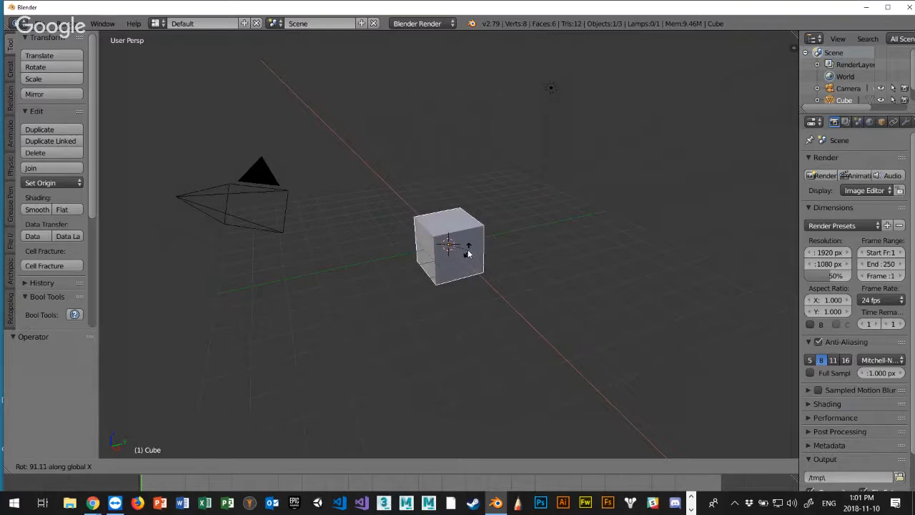
{"action": "key", "text": "Escape"}
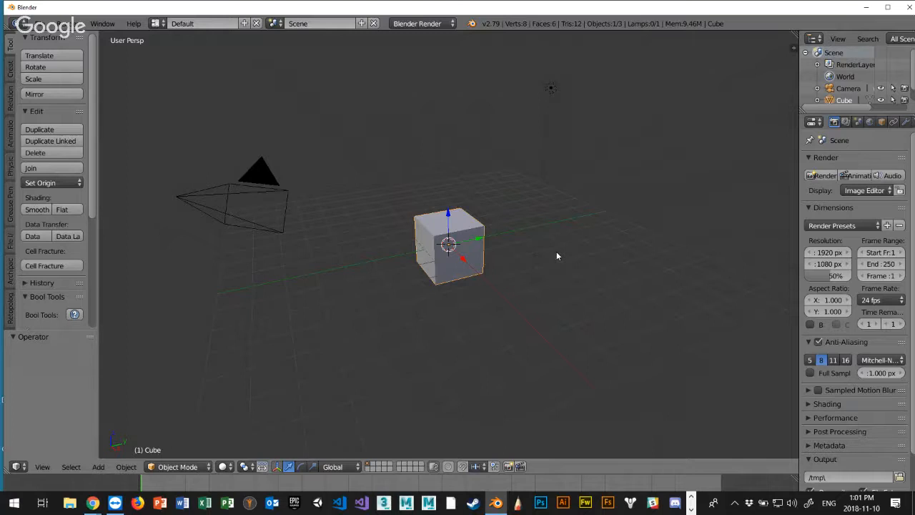
Examine the cube and the surrounding scene from different distances and viewing angles
{"action": "scroll", "coordinate": [422, 295], "scroll_direction": "up", "scroll_amount": 4}
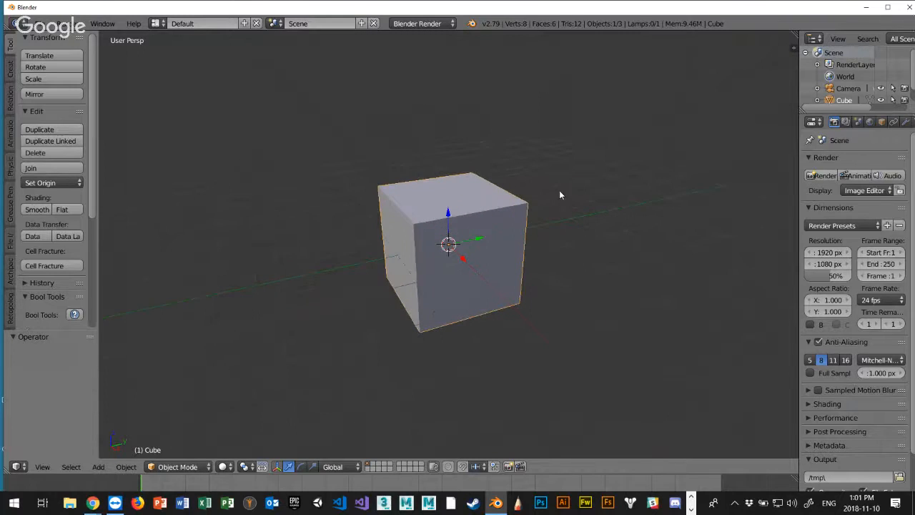
{"action": "scroll", "coordinate": [561, 197], "scroll_direction": "down", "scroll_amount": 4}
{"action": "scroll", "coordinate": [550, 205], "scroll_direction": "up", "scroll_amount": 2}
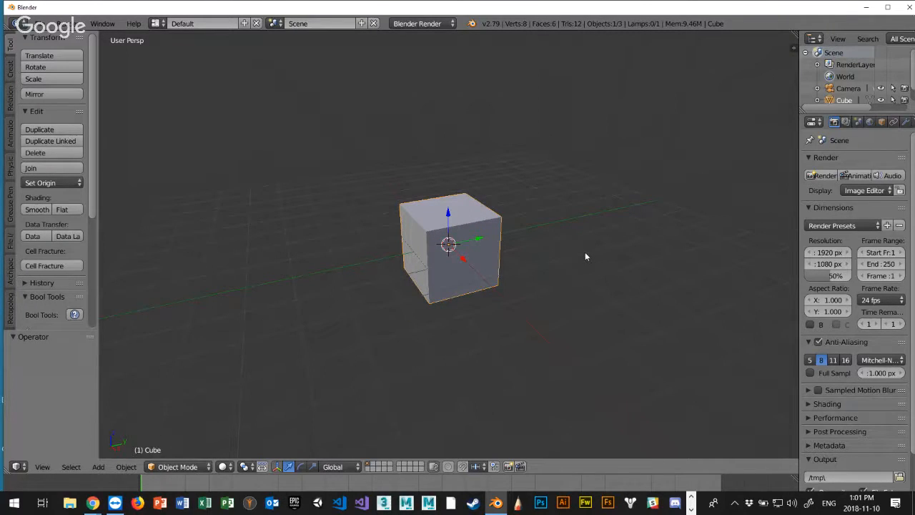
{"action": "middle_click_drag", "start_coordinate": [612, 265], "coordinate": [519, 324]}
{"action": "scroll", "coordinate": [539, 297], "scroll_direction": "down", "scroll_amount": 4}
{"action": "scroll", "coordinate": [543, 298], "scroll_direction": "up", "scroll_amount": 5}
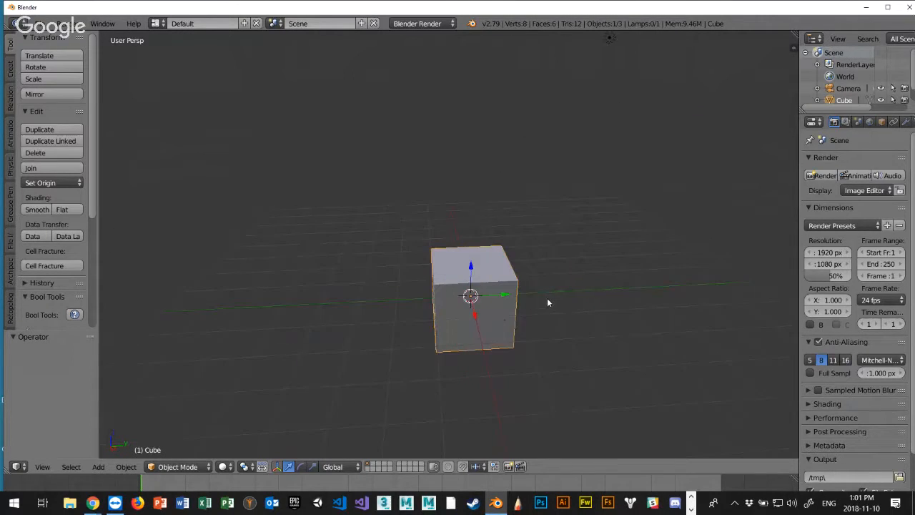
{"action": "middle_click_drag", "start_coordinate": [556, 294], "coordinate": [515, 292]}
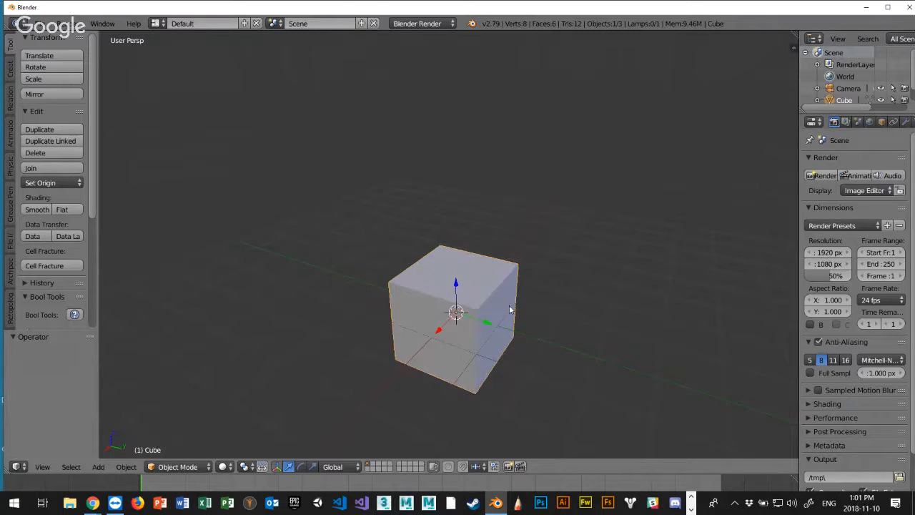
{"action": "scroll", "coordinate": [517, 297], "scroll_direction": "down", "scroll_amount": 6}
{"action": "scroll", "coordinate": [542, 306], "scroll_direction": "down", "scroll_amount": 3}
{"action": "scroll", "coordinate": [549, 304], "scroll_direction": "up", "scroll_amount": 2}
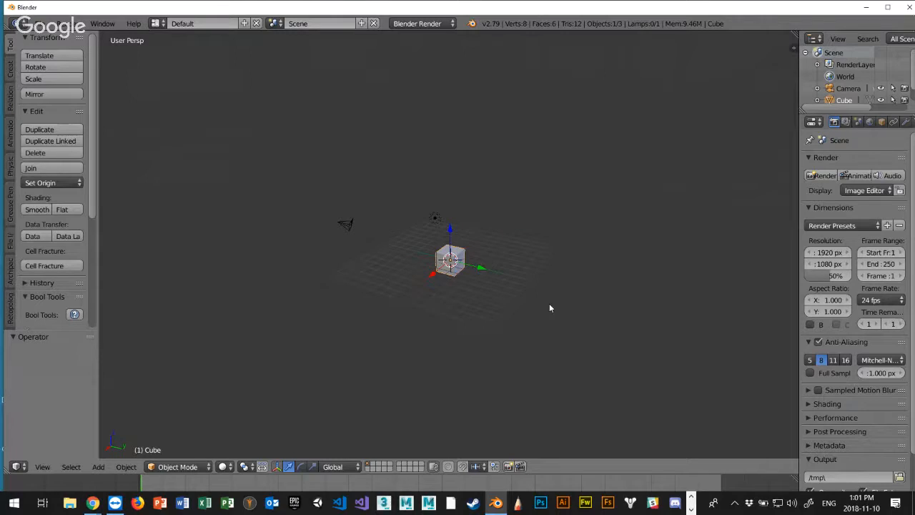
{"action": "scroll", "coordinate": [554, 304], "scroll_direction": "up", "scroll_amount": 2}
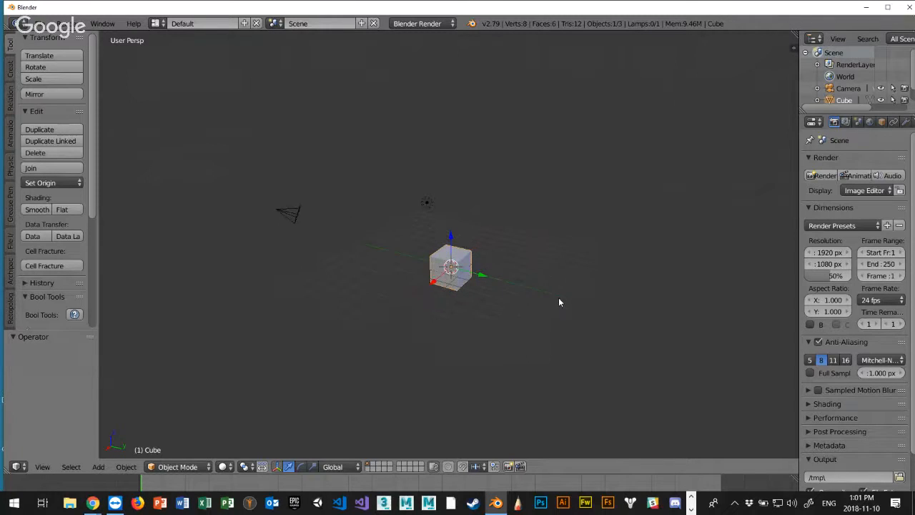
{"action": "scroll", "coordinate": [558, 300], "scroll_direction": "up", "scroll_amount": 3}
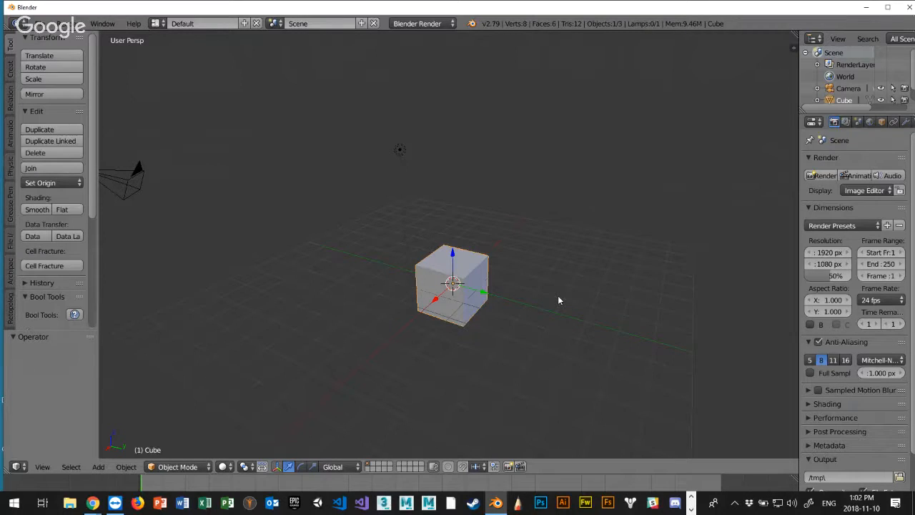
Frame the selected cube and compare its orthographic and perspective views
{"action": "key", "text": "KP_Decimal"}
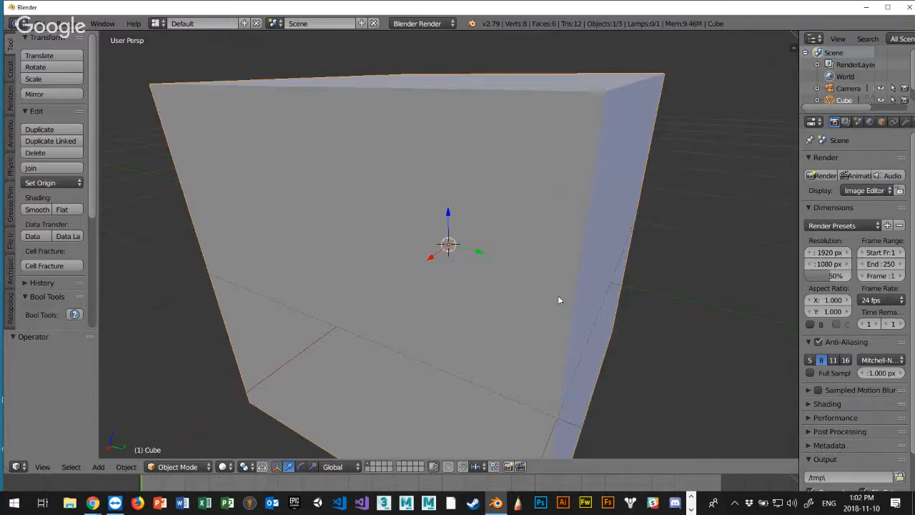
{"action": "scroll", "coordinate": [562, 295], "scroll_direction": "down", "scroll_amount": 6}
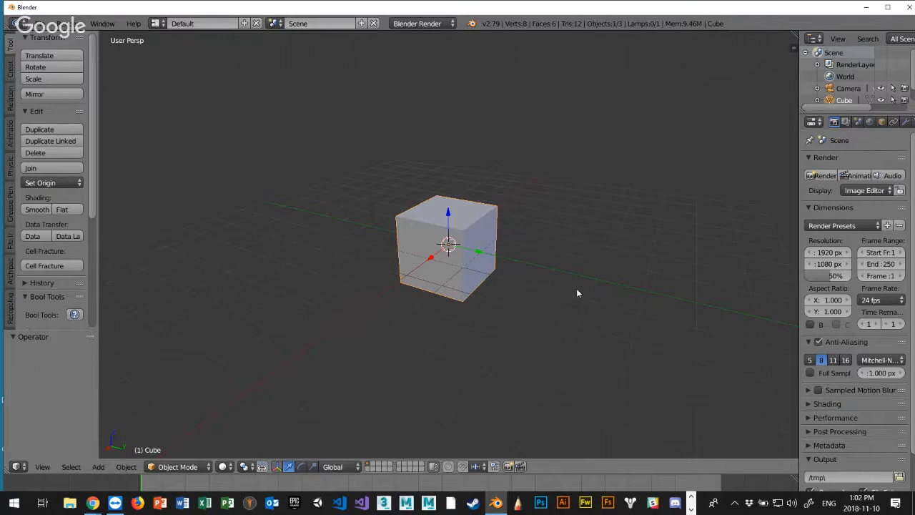
{"action": "key", "text": "KP_5"}
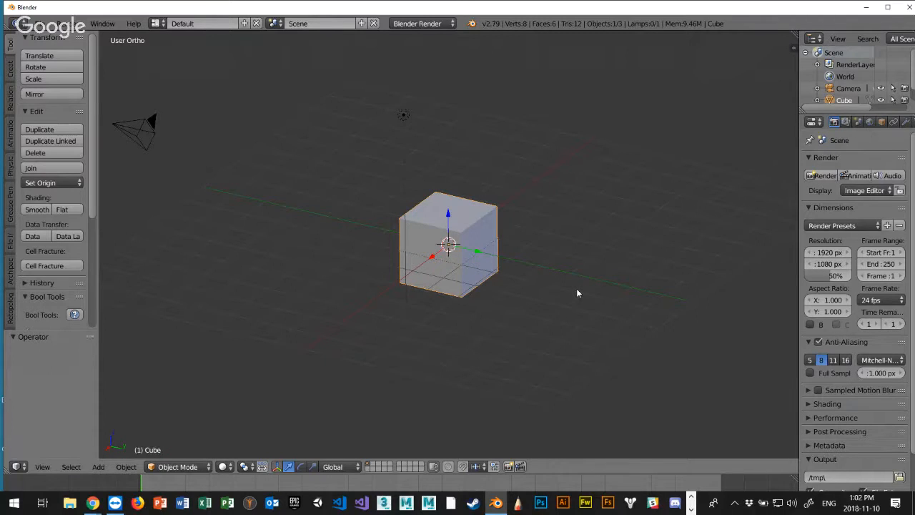
{"action": "key", "text": "KP_5"}
{"action": "key", "text": "KP_5"}
{"action": "key", "text": "KP_5"}
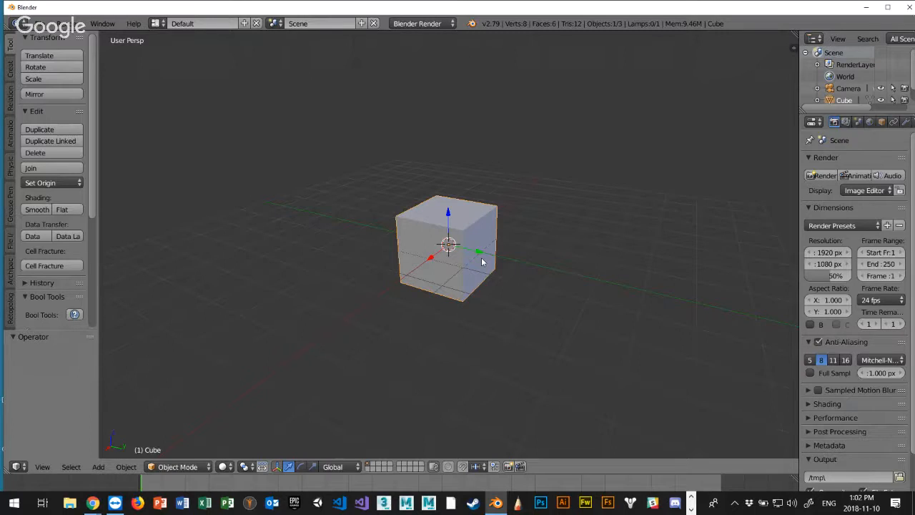
View the cube from the front and try moving it along the X axis
{"action": "key", "text": "KP_1"}
{"action": "key", "text": "g"}
{"action": "key", "text": "x"}
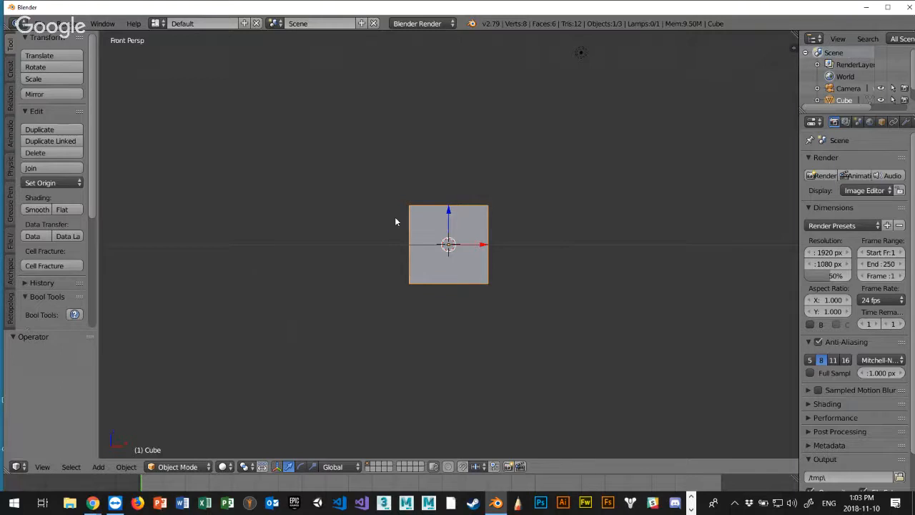
{"action": "key", "text": "KP_5"}
{"action": "mouse_move", "coordinate": [634, 186]}
{"action": "middle_mouse_down"}
{"action": "mouse_move", "coordinate": [604, 247]}
{"action": "mouse_move", "coordinate": [638, 229]}
{"action": "mouse_move", "coordinate": [643, 198]}
{"action": "mouse_move", "coordinate": [622, 172]}
{"action": "mouse_move", "coordinate": [598, 194]}
{"action": "mouse_move", "coordinate": [603, 202]}
{"action": "mouse_move", "coordinate": [645, 198]}
{"action": "middle_mouse_up"}
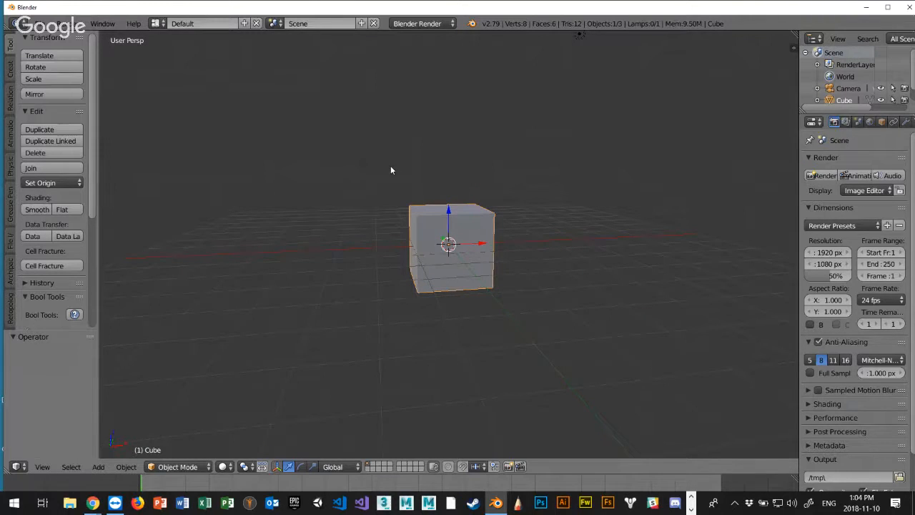
Examine the cube from the front, right, top, bottom, back and left, ending with an angled perspective view
{"action": "middle_click_drag", "start_coordinate": [600, 247], "coordinate": [582, 267]}
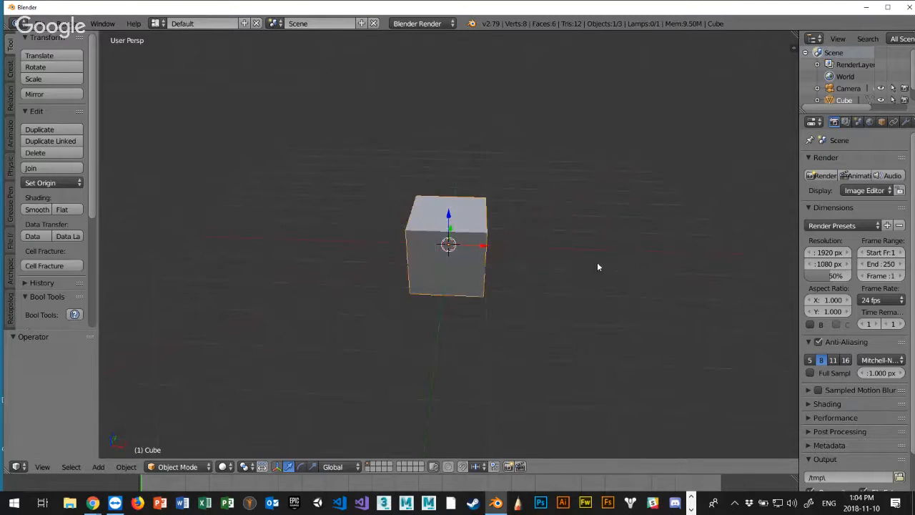
{"action": "key", "text": "KP_1"}
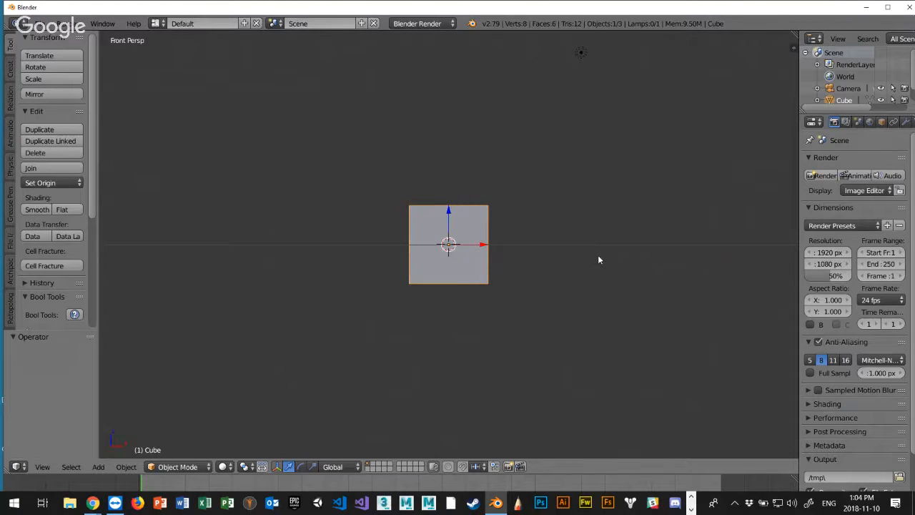
{"action": "key", "text": "KP_3"}
{"action": "key", "text": "KP_7"}
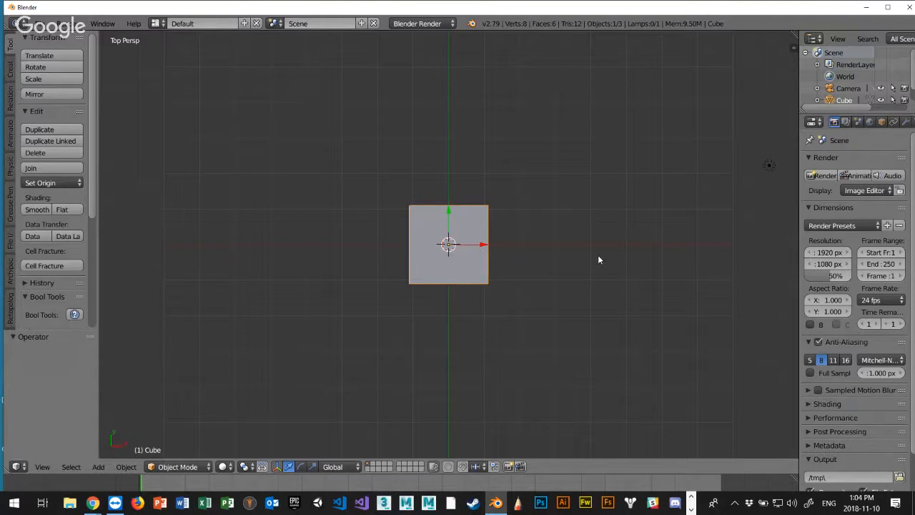
{"action": "key", "text": "ctrl+KP_7"}
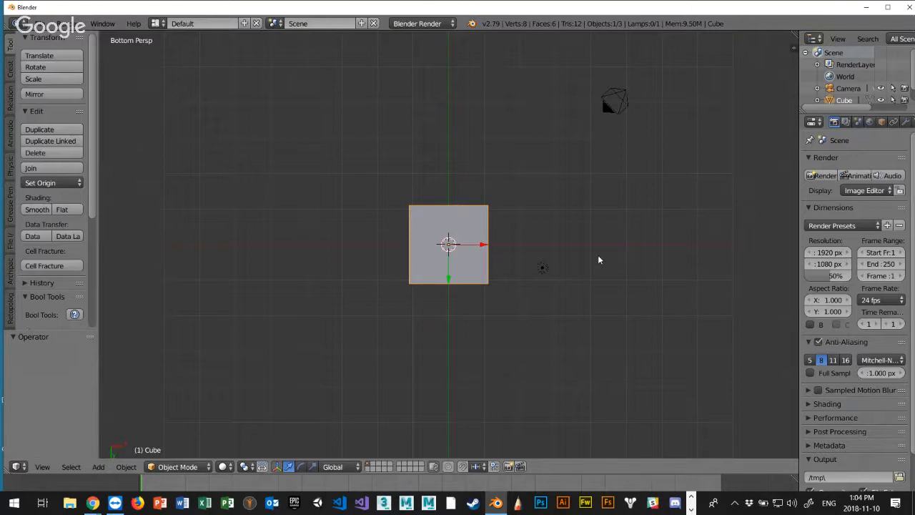
{"action": "key", "text": "ctrl+KP_1"}
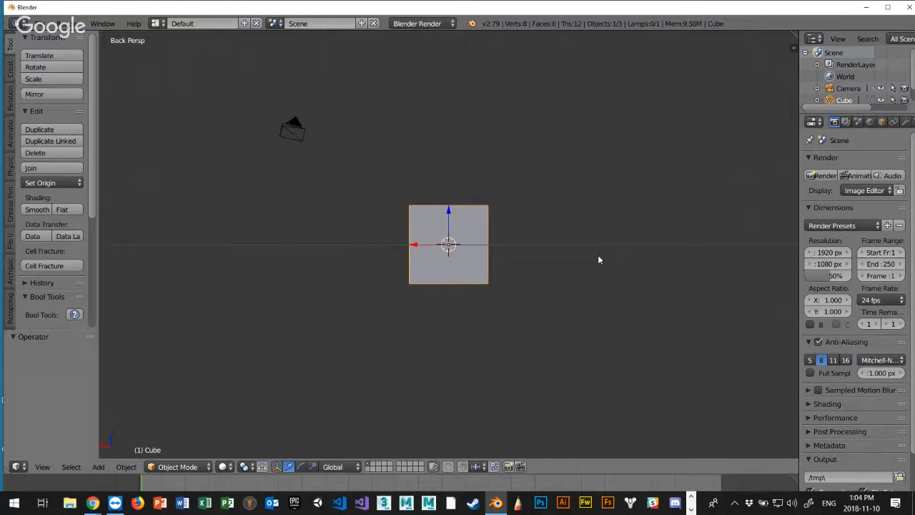
{"action": "key", "text": "ctrl+KP_3"}
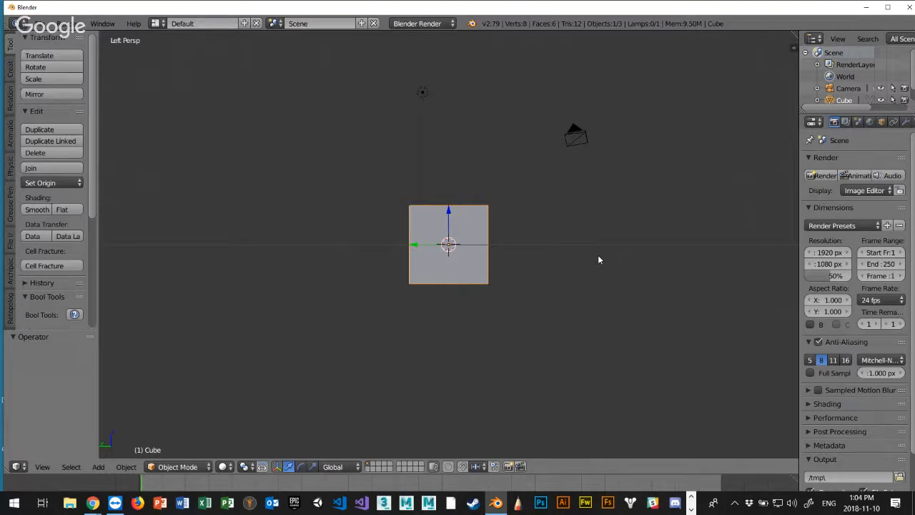
{"action": "middle_click_drag", "start_coordinate": [548, 147], "coordinate": [712, 196]}
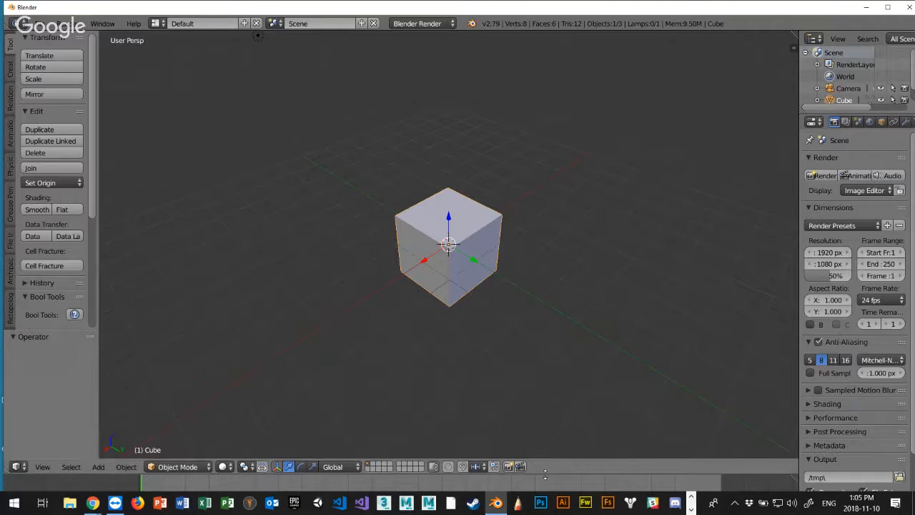
Enlarge the timeline area and switch the cube's transform manipulator off and back on
{"action": "left_click_drag", "start_coordinate": [550, 469], "coordinate": [277, 281]}
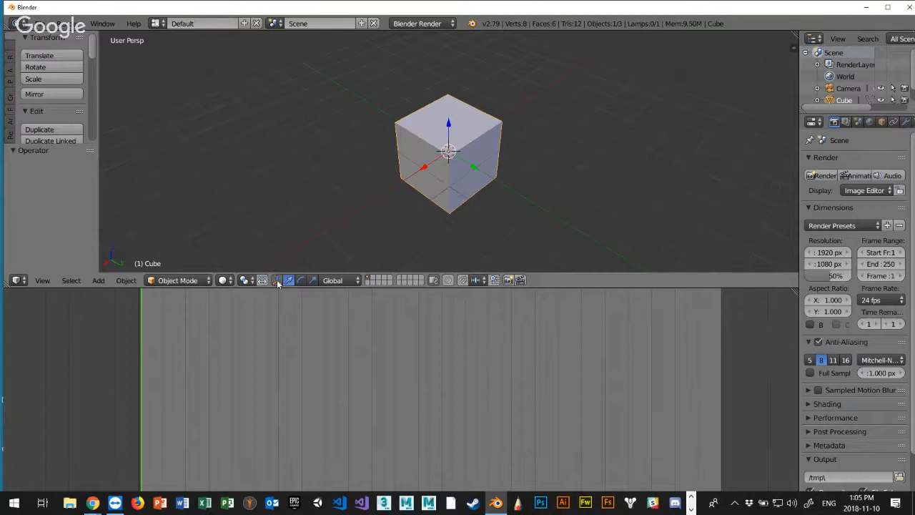
{"action": "left_click", "coordinate": [276, 281]}
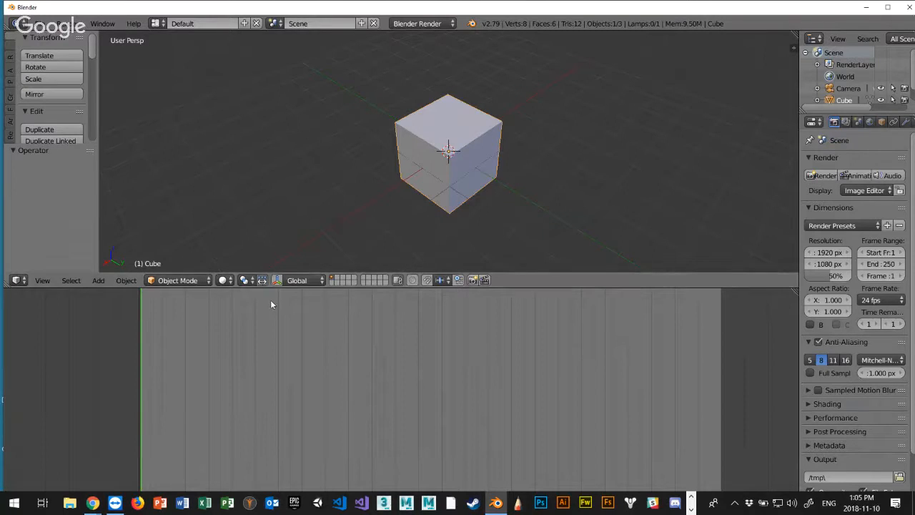
{"action": "left_click", "coordinate": [277, 280]}
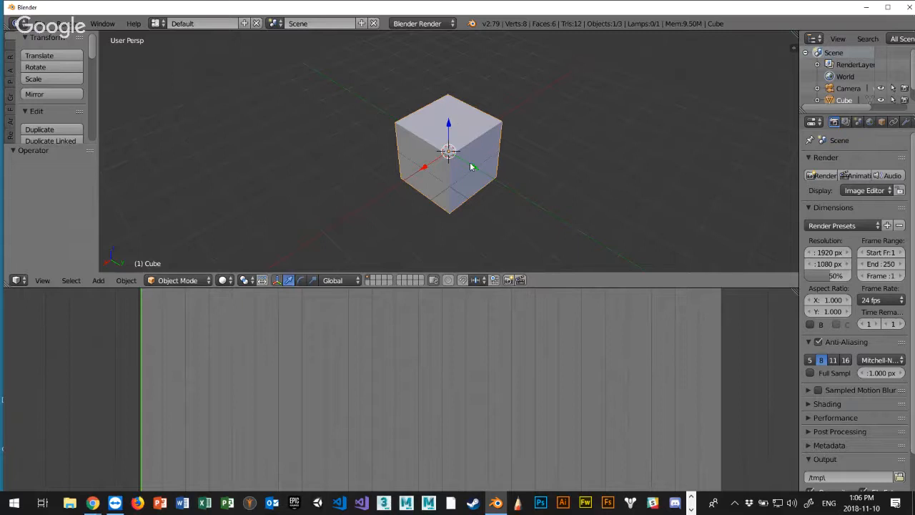
Rotate the cube about -18.5° around the global Y axis and scale it along Y by about 1.189 with the manipulators
{"action": "left_click", "coordinate": [300, 281]}
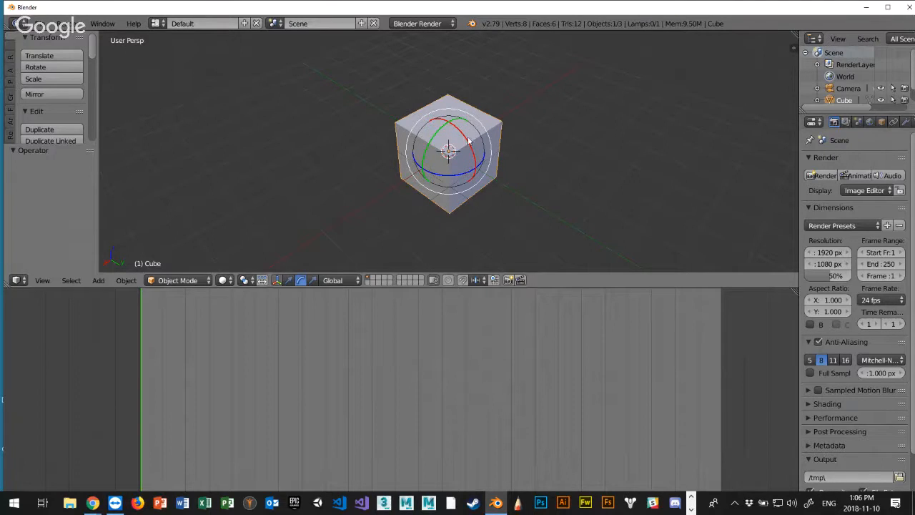
{"action": "left_click_drag", "start_coordinate": [463, 136], "coordinate": [433, 142]}
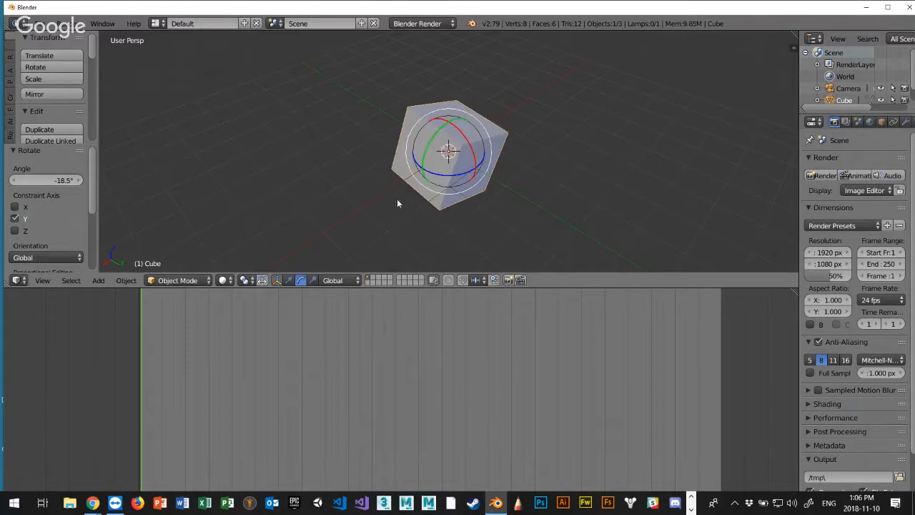
{"action": "left_click", "coordinate": [312, 281]}
{"action": "key", "text": "s"}
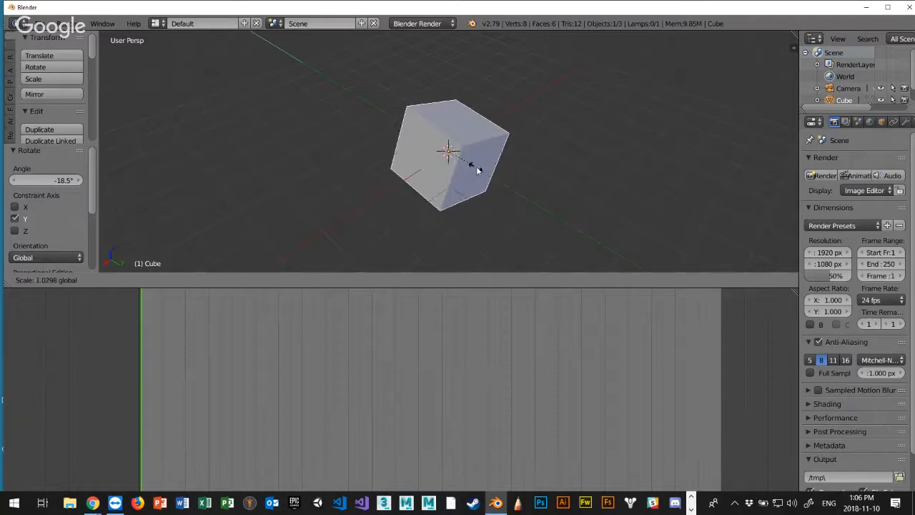
{"action": "left_click", "coordinate": [479, 170]}
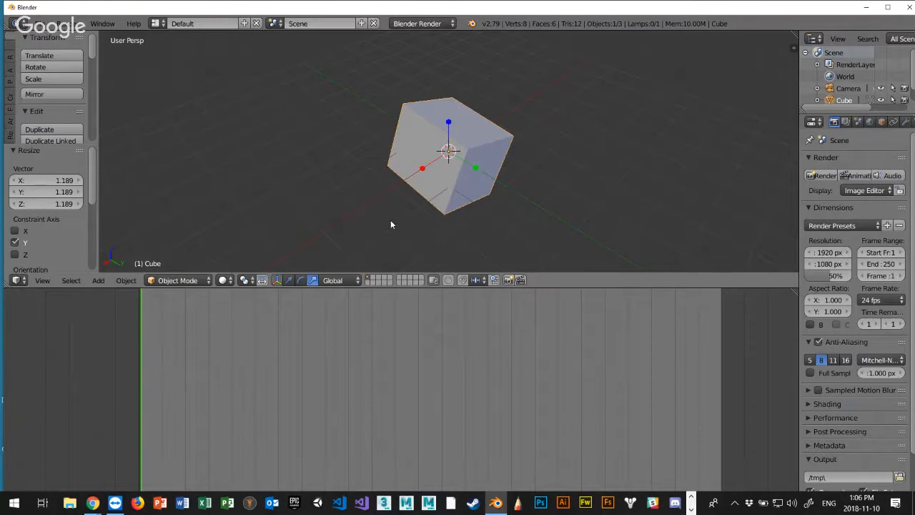
Restore the translate manipulator and scale the cube along the global Y axis by about 1.053
{"action": "left_click", "coordinate": [289, 280]}
{"action": "key", "text": "s"}
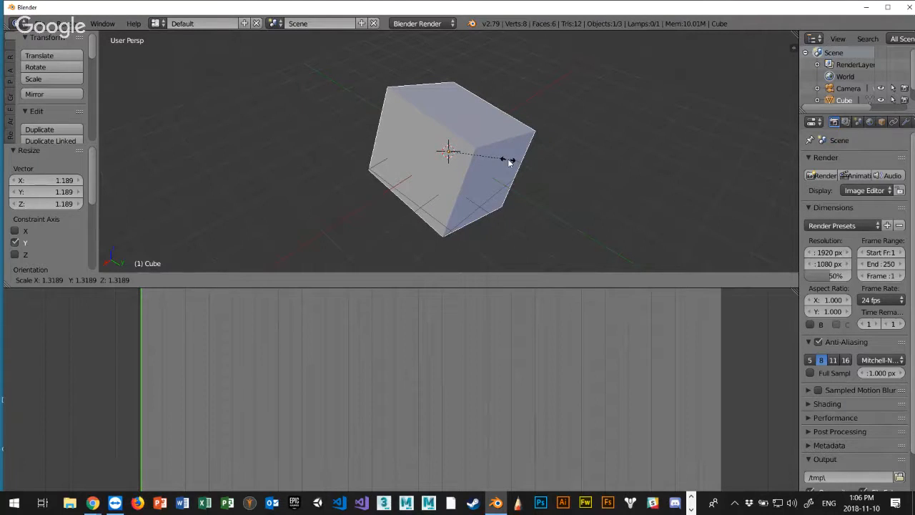
{"action": "key", "text": "y"}
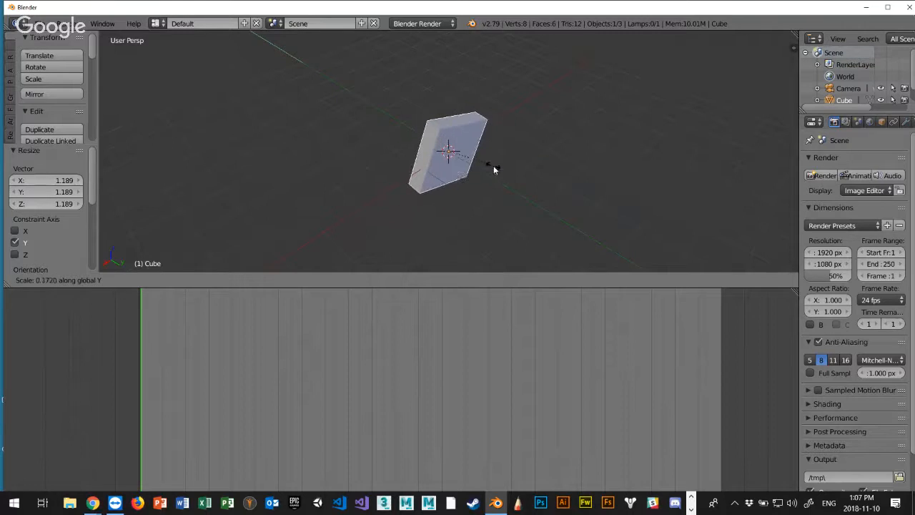
{"action": "left_click", "coordinate": [541, 182]}
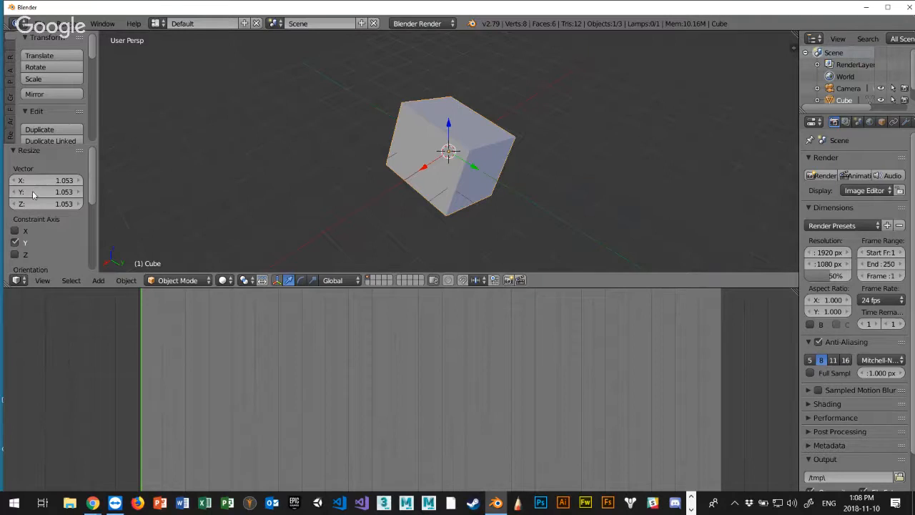
Adjust the last resize to X 1.693 and Y 1.793 with both axes constrained, and review its remaining options
{"action": "left_click", "coordinate": [15, 242]}
{"action": "left_click", "coordinate": [15, 243]}
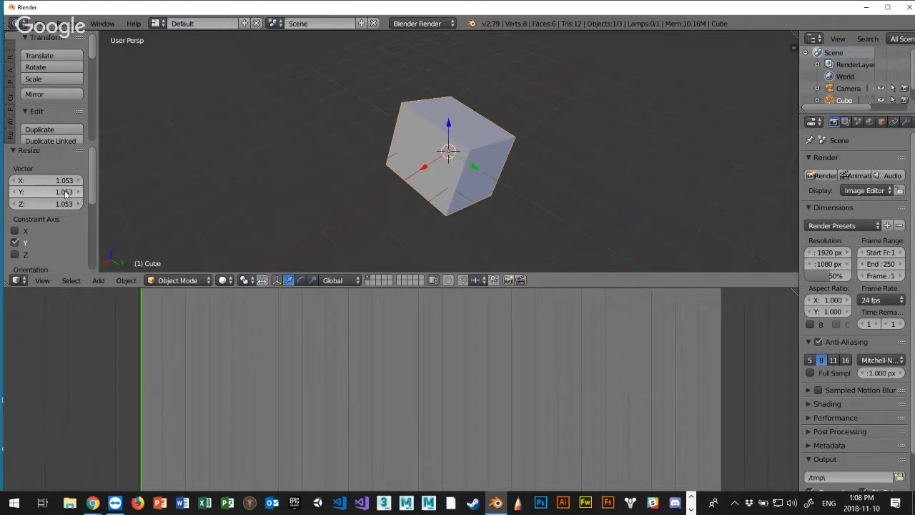
{"action": "left_click_drag", "start_coordinate": [55, 193], "coordinate": [70, 180]}
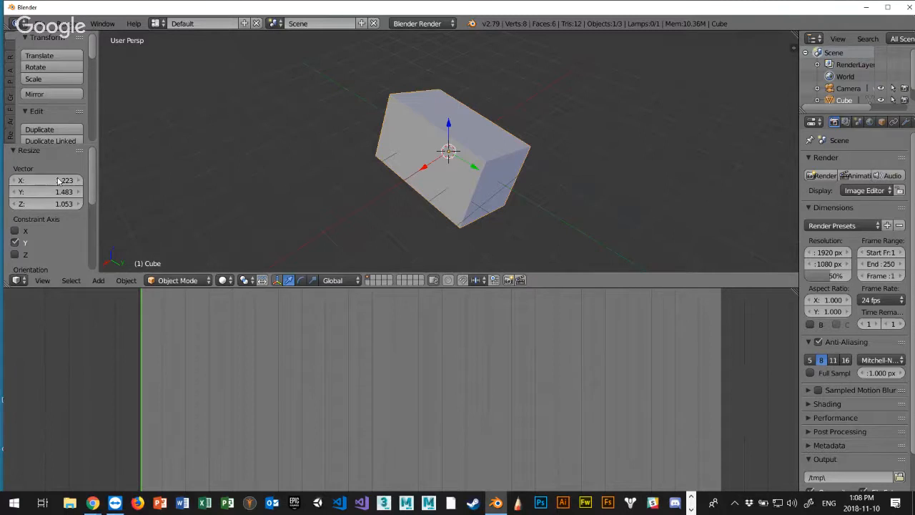
{"action": "left_click", "coordinate": [15, 231]}
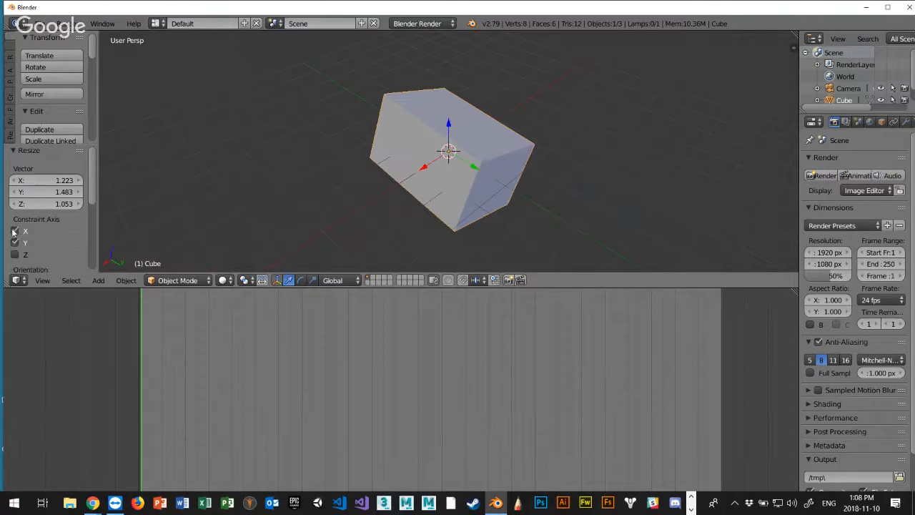
{"action": "left_click_drag", "start_coordinate": [70, 180], "coordinate": [84, 193]}
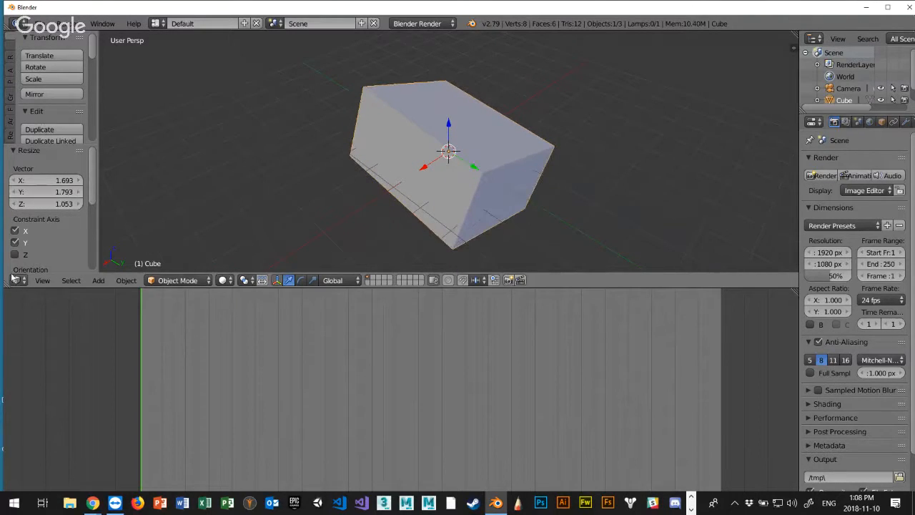
{"action": "scroll", "coordinate": [87, 203], "scroll_direction": "down", "scroll_amount": 5}
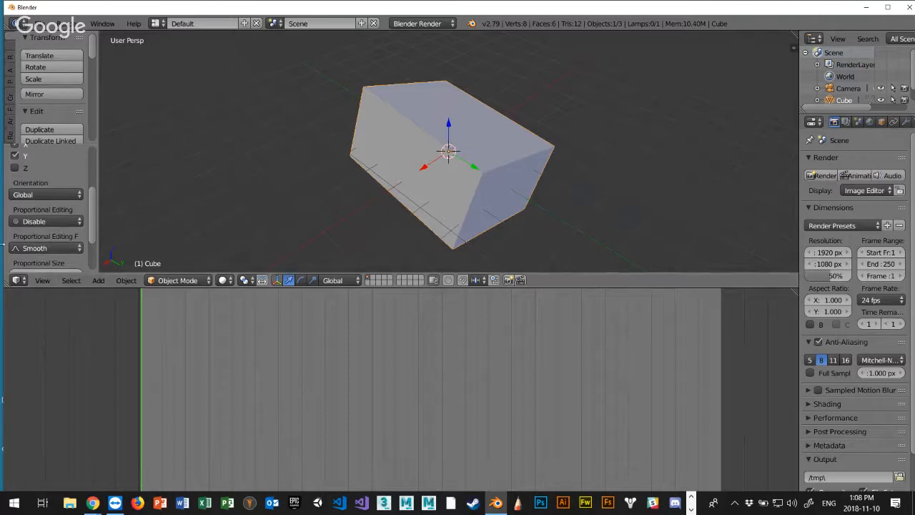
{"action": "scroll", "coordinate": [63, 230], "scroll_direction": "down", "scroll_amount": 3}
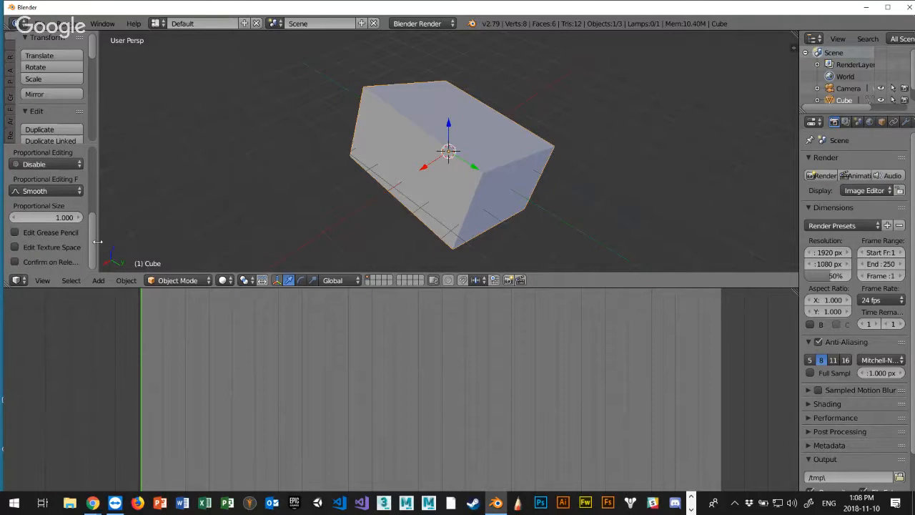
{"action": "scroll", "coordinate": [3, 181], "scroll_direction": "up", "scroll_amount": 5}
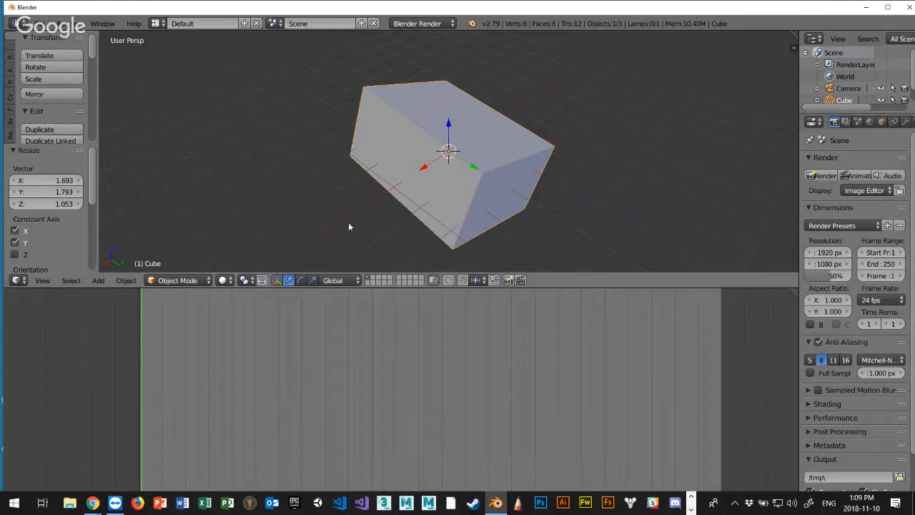
Reload the start-up file to restore the default scene
{"action": "key", "text": "ctrl+n"}
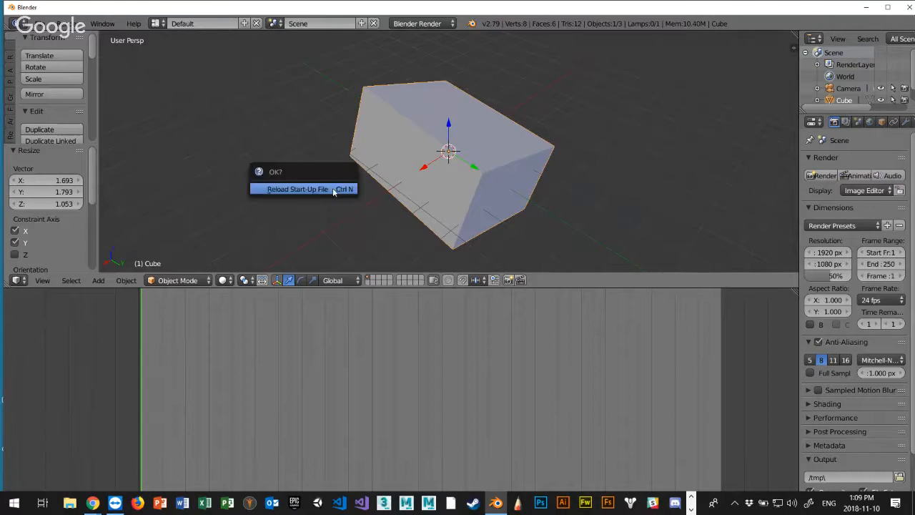
{"action": "left_click", "coordinate": [318, 190]}
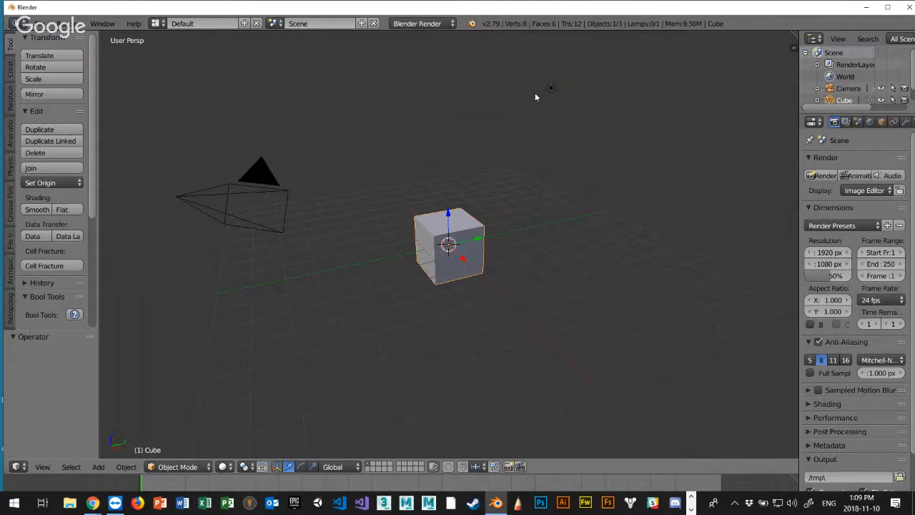
Select the camera and compare the view through it with the user perspective view
{"action": "right_click", "coordinate": [223, 192]}
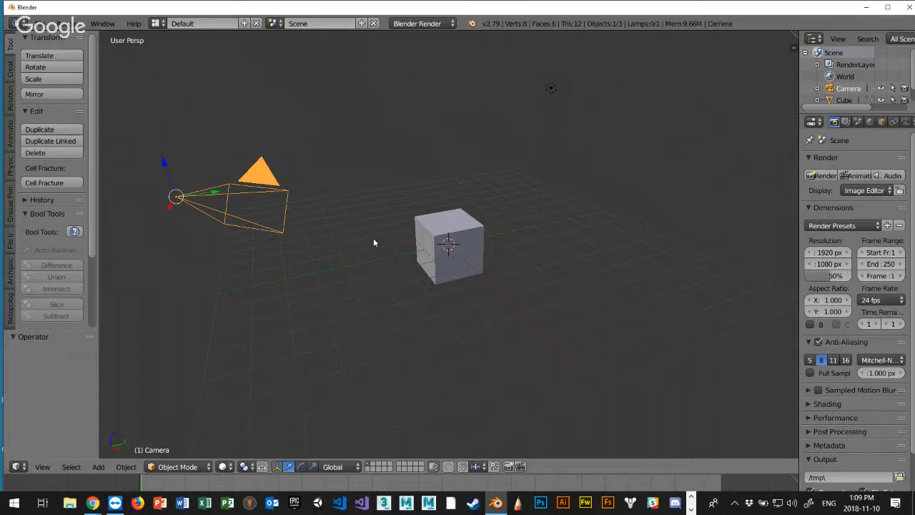
{"action": "key", "text": "KP_0"}
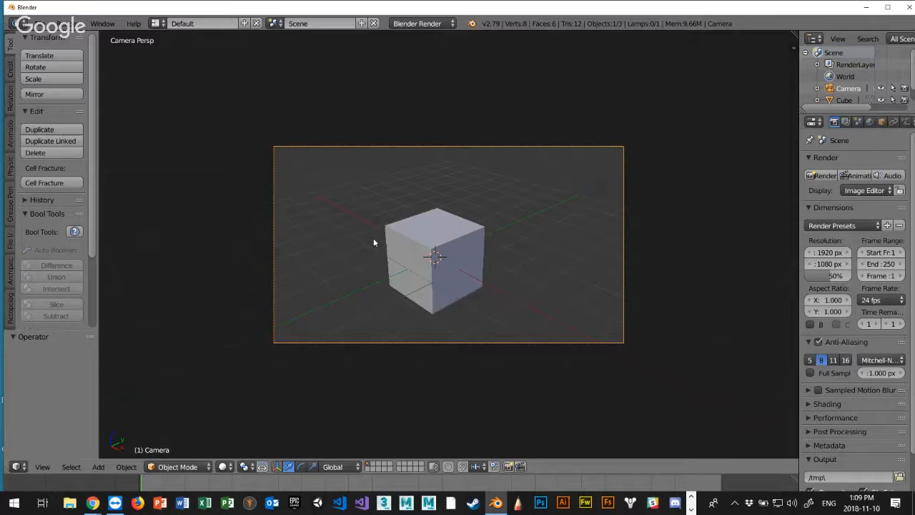
{"action": "key", "text": "KP_0"}
{"action": "key", "text": "KP_0"}
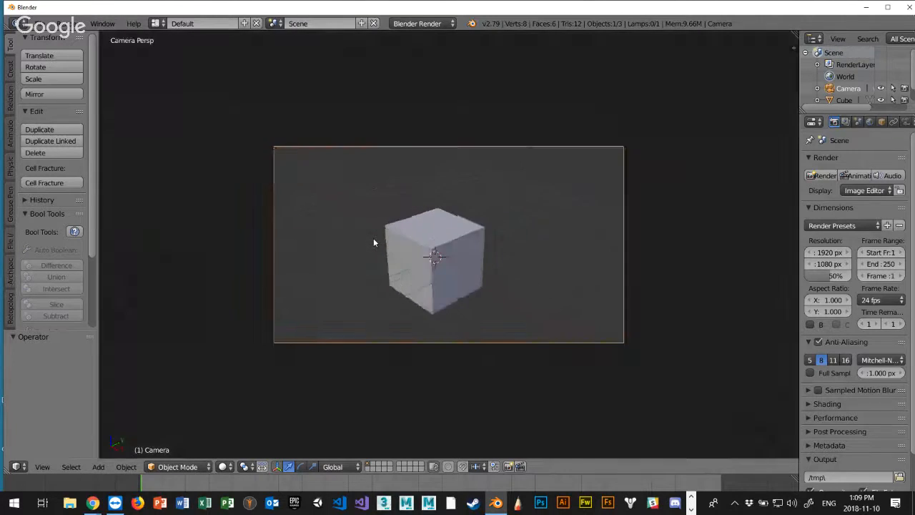
{"action": "key", "text": "KP_0"}
{"action": "key", "text": "KP_0"}
{"action": "key", "text": "KP_0"}
{"action": "key", "text": "KP_0"}
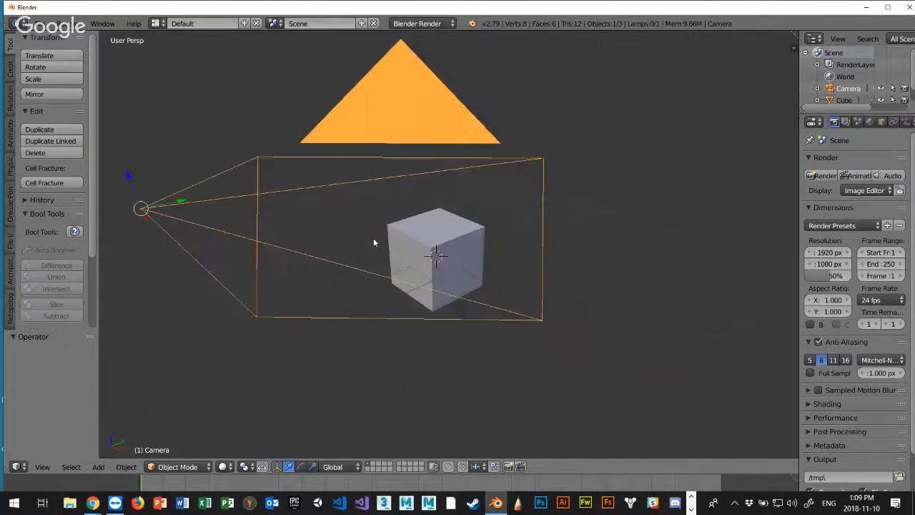
{"action": "key", "text": "KP_0"}
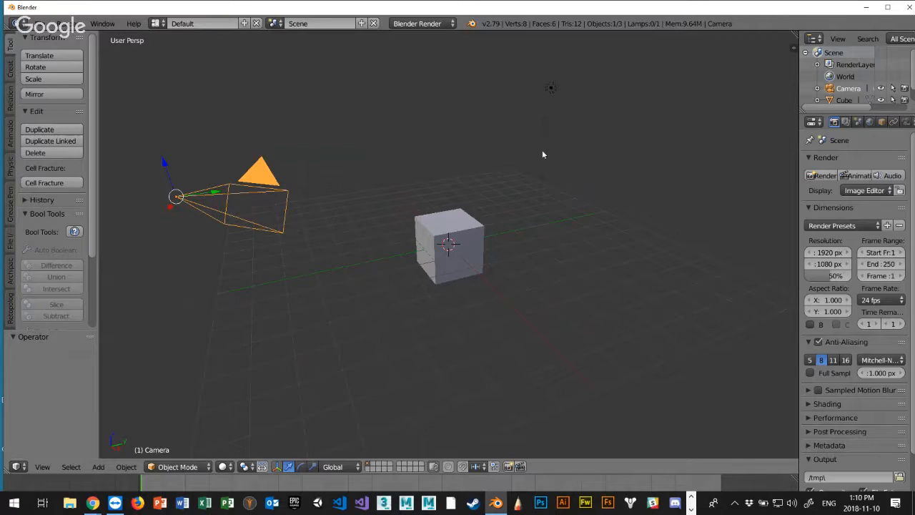
Select the lamp, enlarge the Outliner, and hide the lamp and camera from the viewport
{"action": "right_click", "coordinate": [548, 89]}
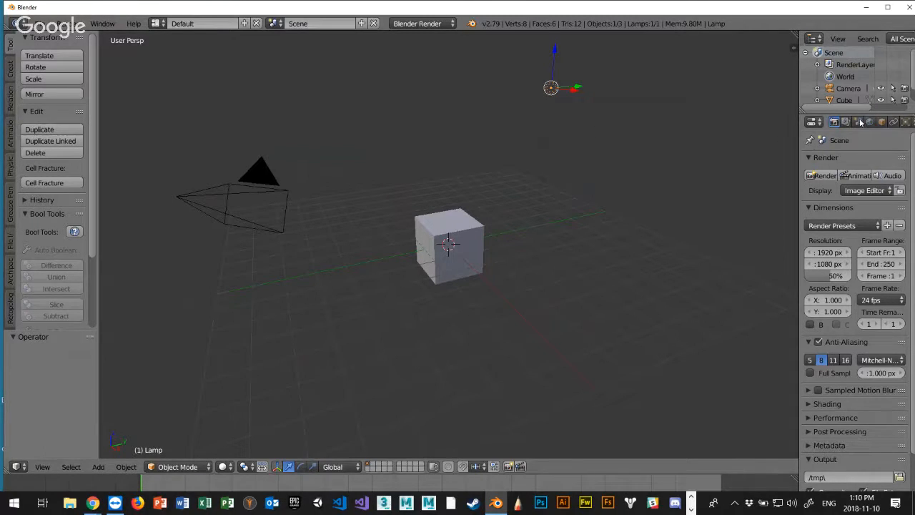
{"action": "left_click_drag", "start_coordinate": [858, 108], "coordinate": [858, 170]}
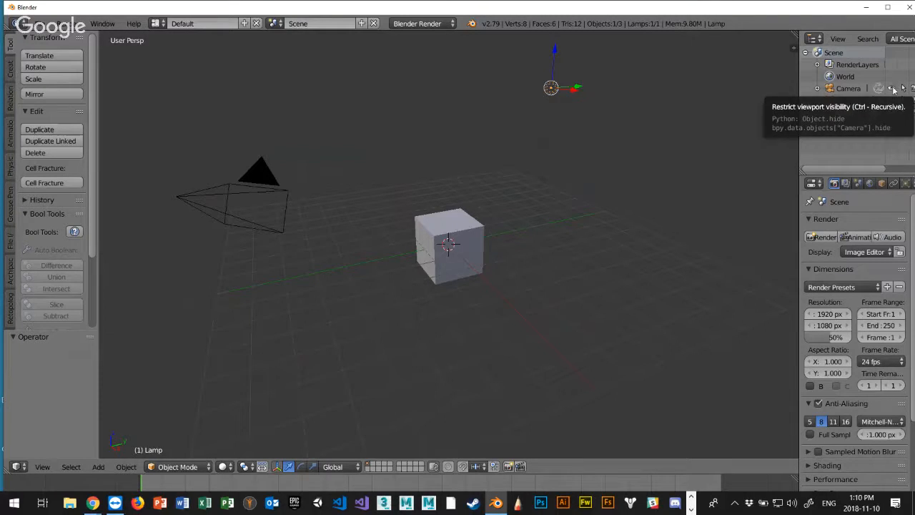
{"action": "left_click", "coordinate": [890, 113]}
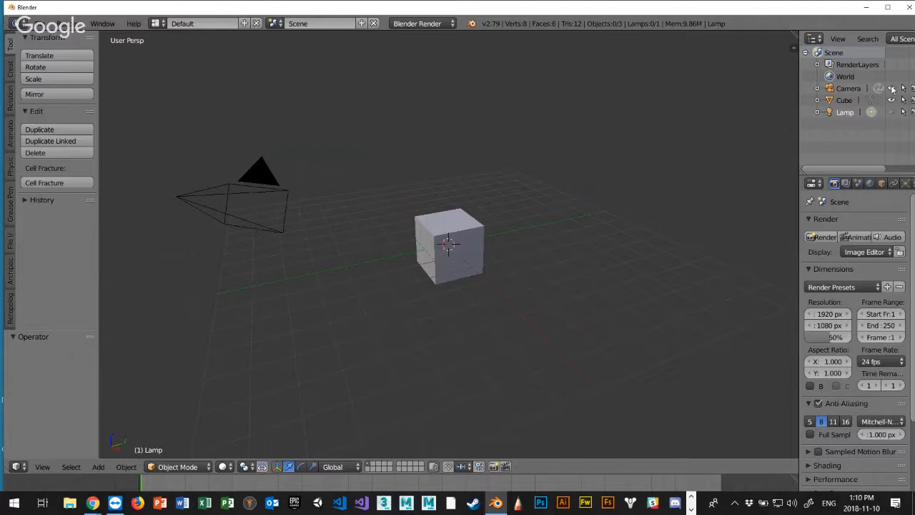
{"action": "left_click", "coordinate": [891, 88]}
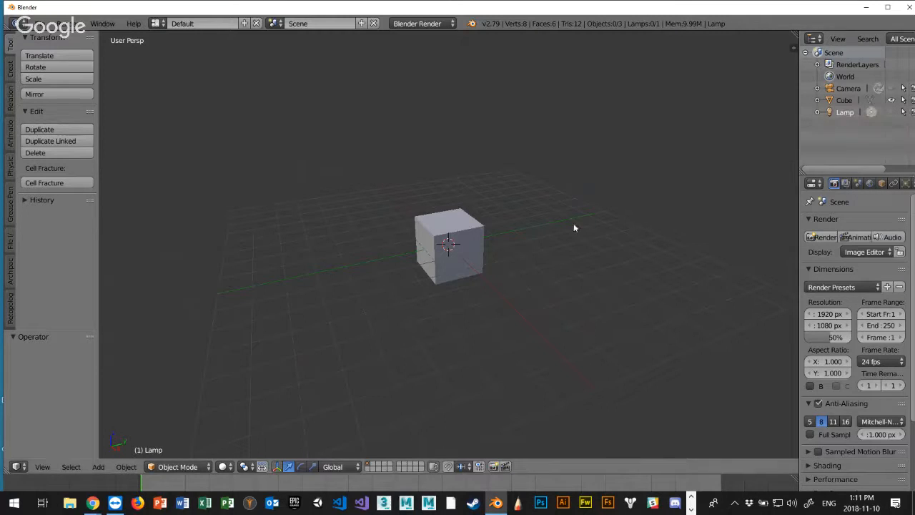
Select the cube and search the available commands for "hide"
{"action": "right_click", "coordinate": [463, 242]}
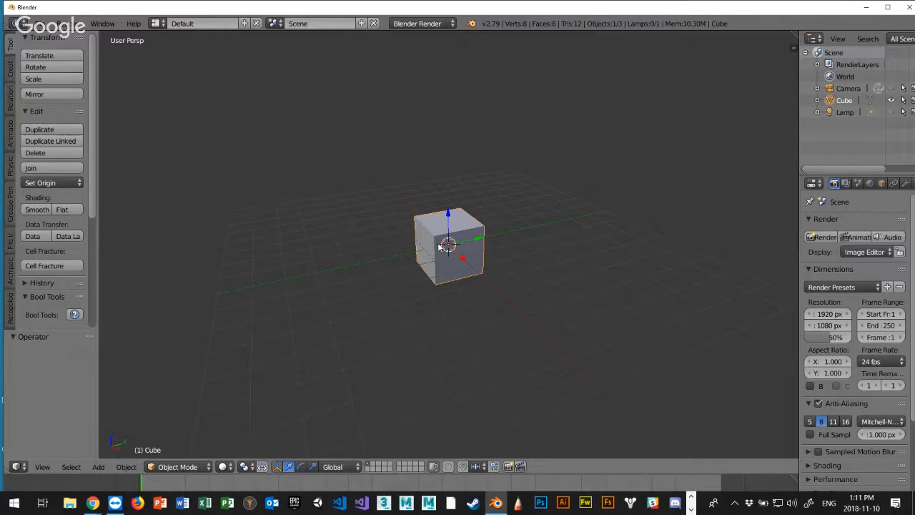
{"action": "key", "text": "space"}
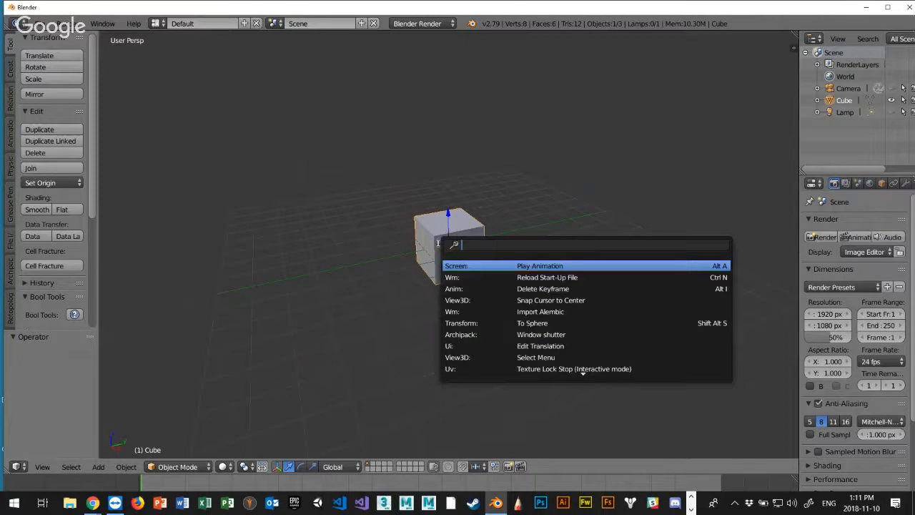
{"action": "type", "text": "hide"}
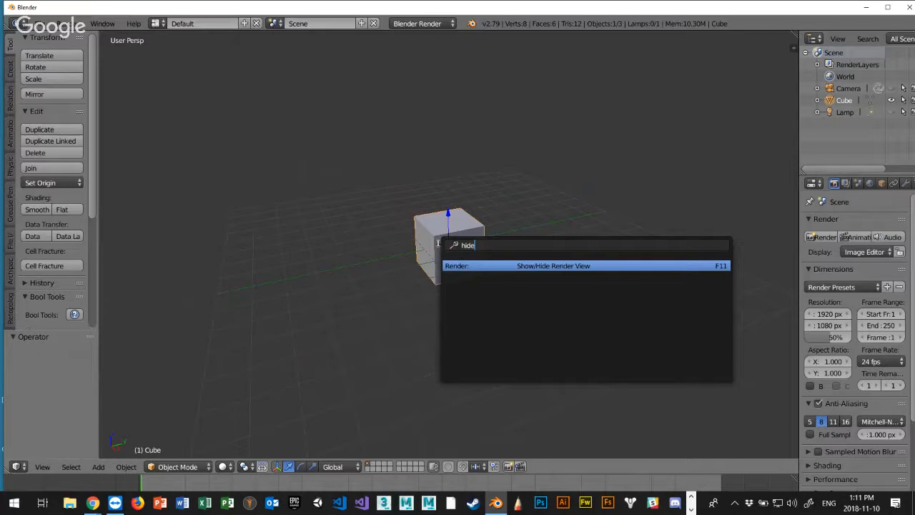
{"action": "key", "text": "BackSpace"}
{"action": "key", "text": "BackSpace"}
{"action": "key", "text": "BackSpace"}
{"action": "key", "text": "BackSpace"}
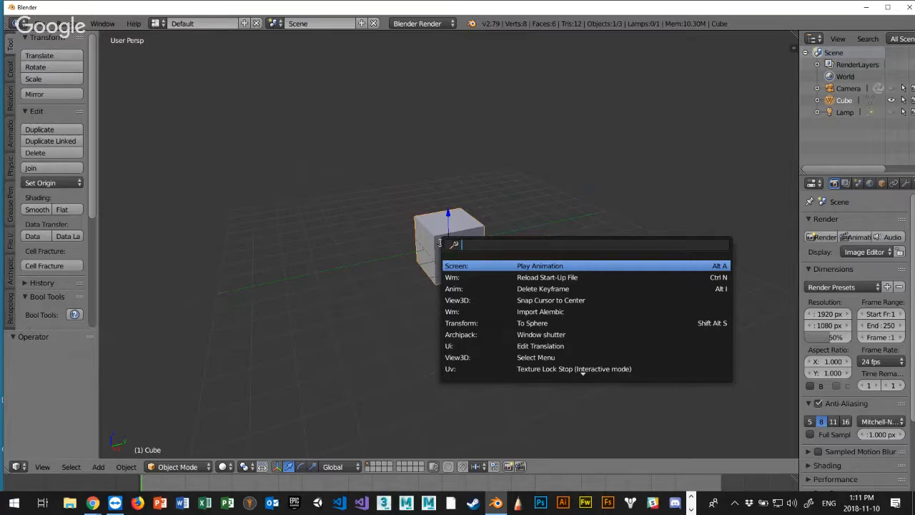
{"action": "key", "text": "Escape"}
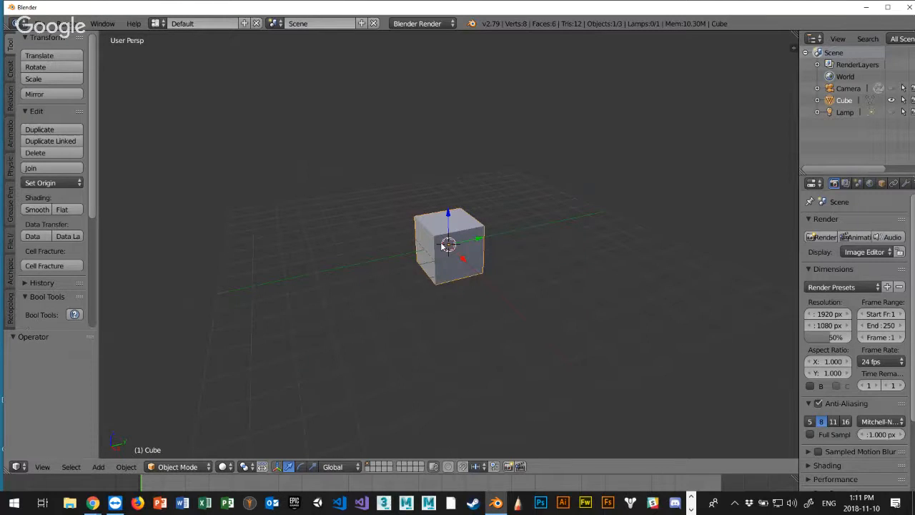
Reveal the hidden camera and lamp, and hide and reveal all three objects together
{"action": "key", "text": "alt+h"}
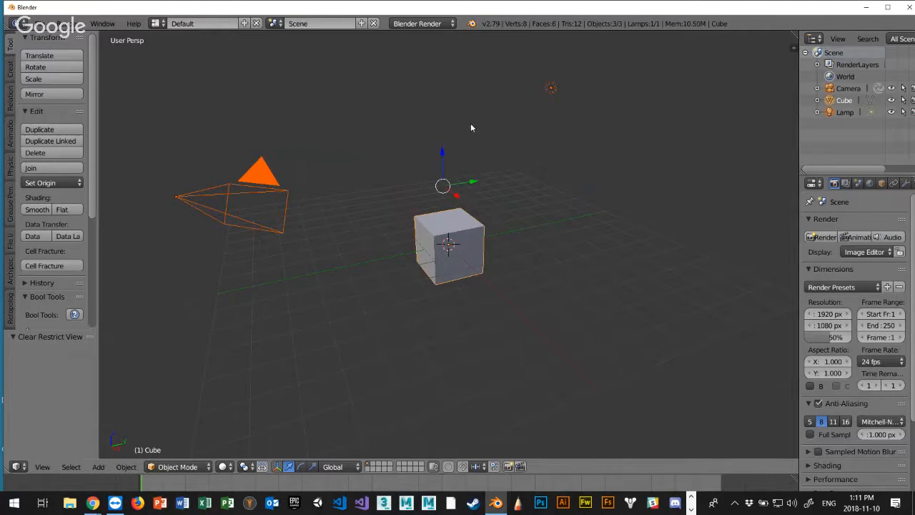
{"action": "key", "text": "h"}
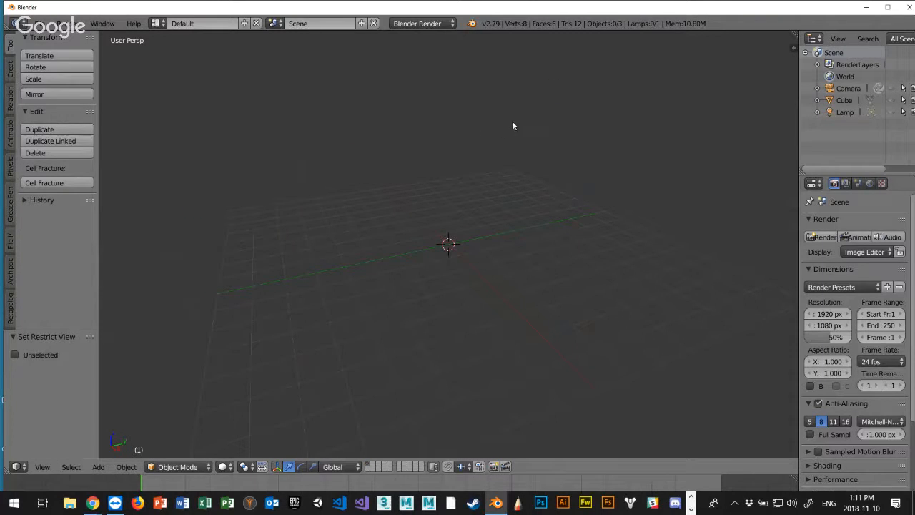
{"action": "key", "text": "alt+h"}
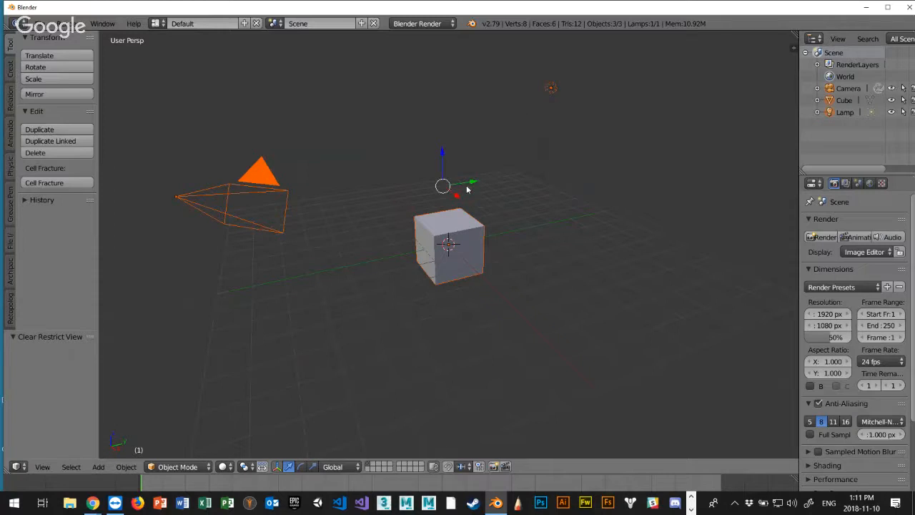
Try moving the cube slightly without keeping the move, and hide only the cube and reveal it again
{"action": "right_click", "coordinate": [449, 229]}
{"action": "key", "text": "g"}
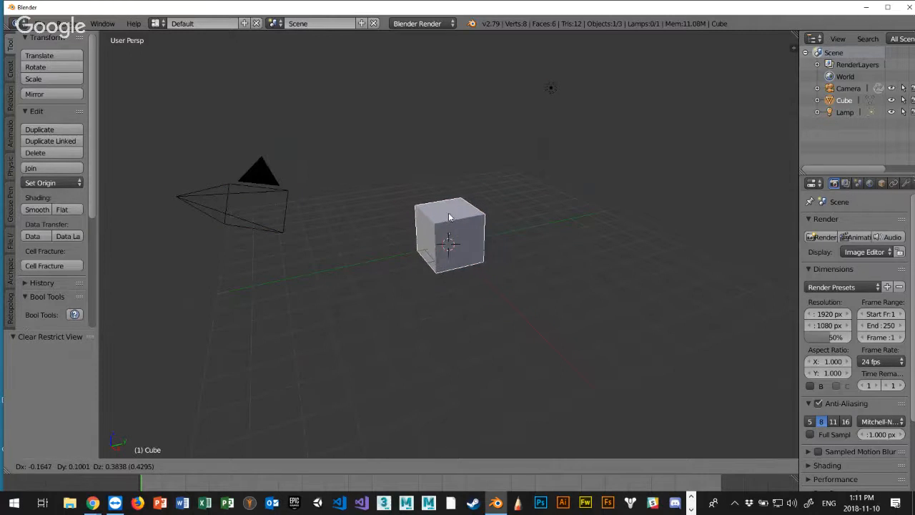
{"action": "left_click", "coordinate": [455, 220]}
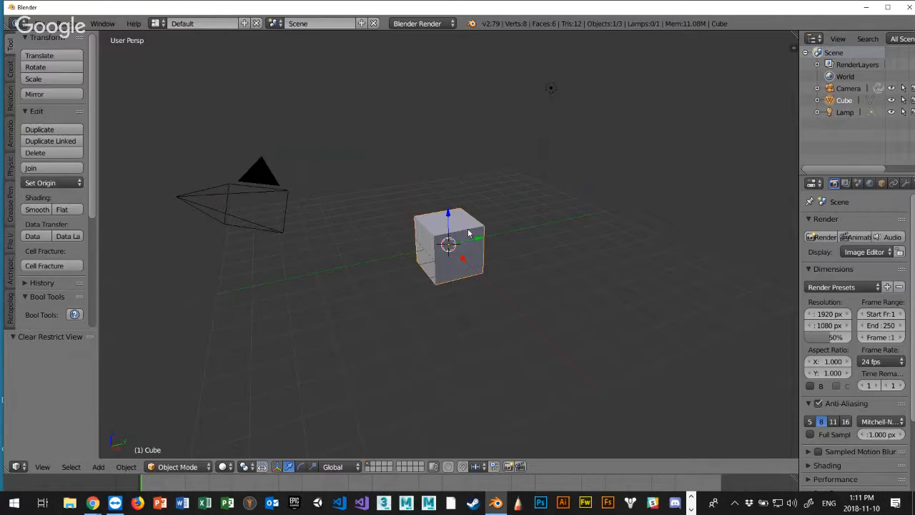
{"action": "key", "text": "h"}
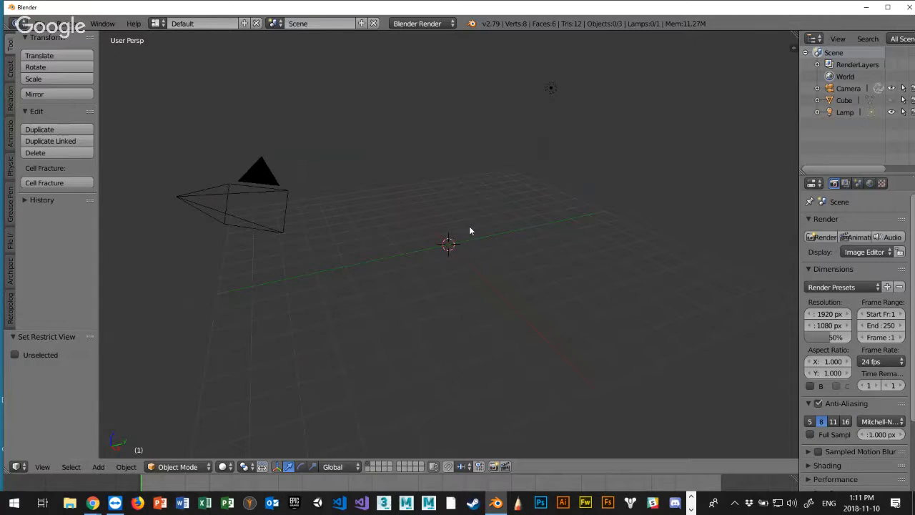
{"action": "key", "text": "alt+h"}
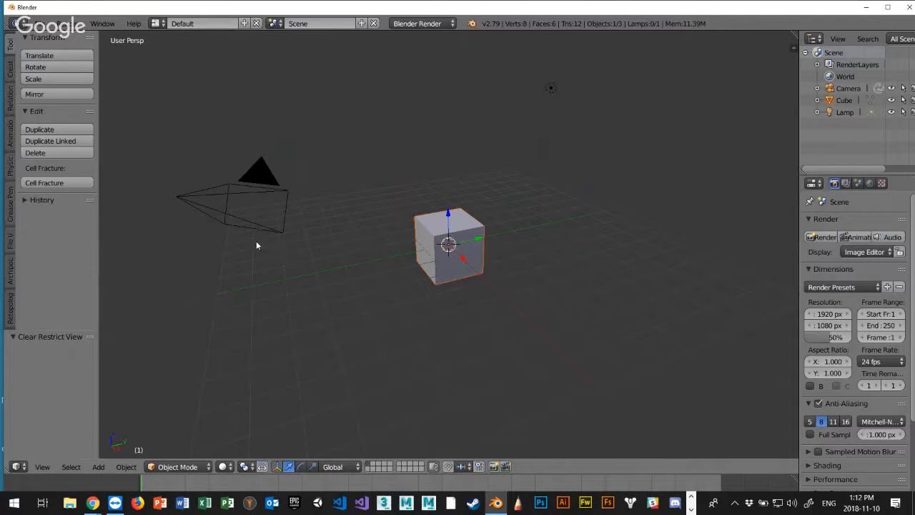
Toggle the tool shelf off and on several times
{"action": "key", "text": "t"}
{"action": "key", "text": "t"}
{"action": "key", "text": "t"}
{"action": "key", "text": "t"}
{"action": "key", "text": "t"}
{"action": "key", "text": "t"}
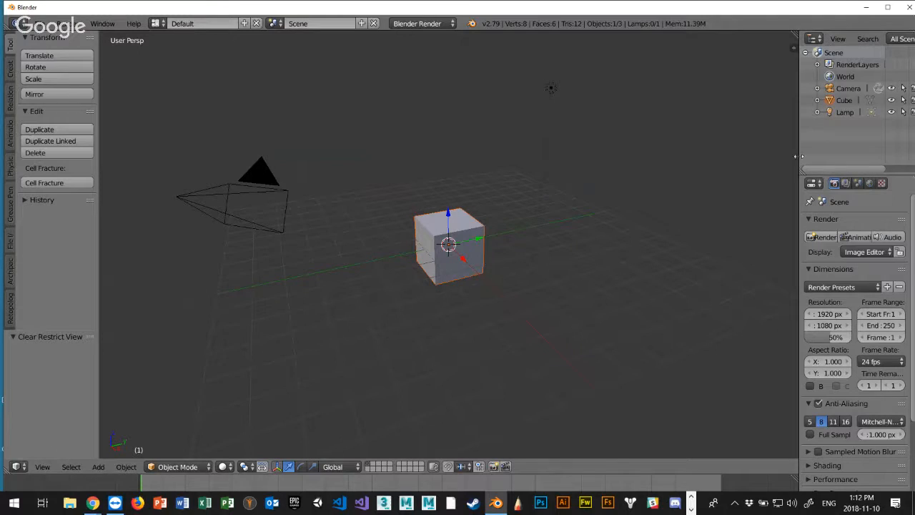
Resize the editor areas so the Outliner and Properties column is wider and the Outliner is shorter
{"action": "left_click_drag", "start_coordinate": [799, 155], "coordinate": [795, 146]}
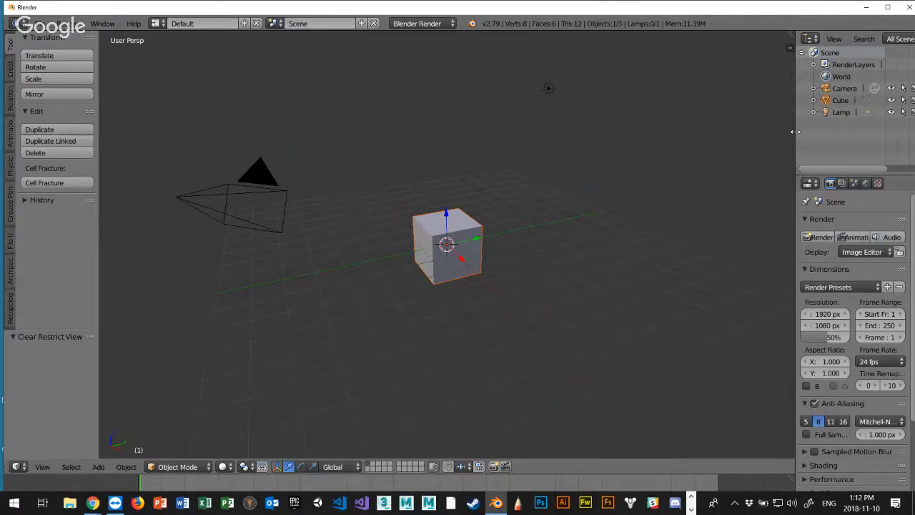
{"action": "left_click_drag", "start_coordinate": [797, 131], "coordinate": [907, 139]}
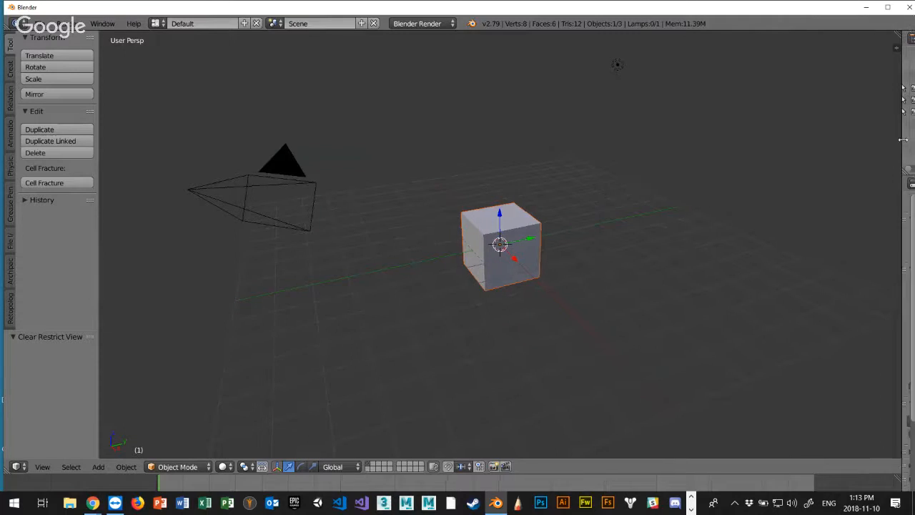
{"action": "left_click_drag", "start_coordinate": [902, 140], "coordinate": [765, 136]}
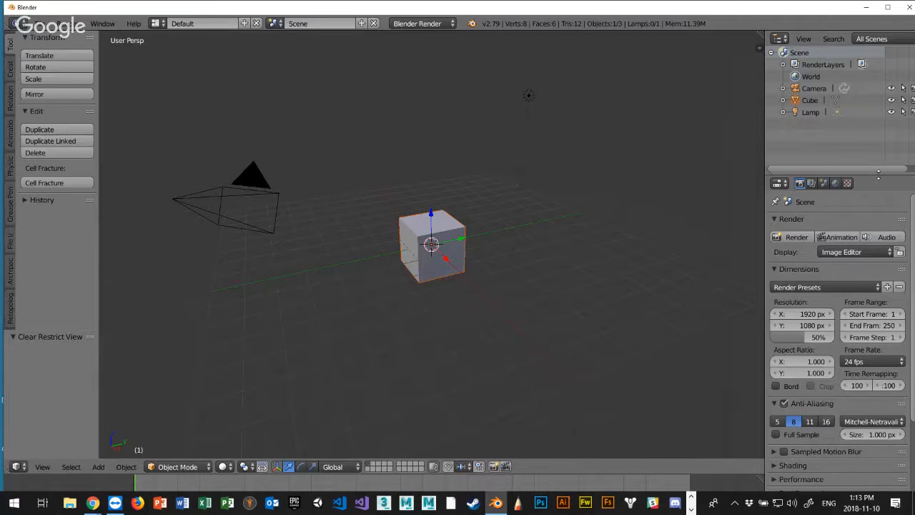
{"action": "left_click_drag", "start_coordinate": [878, 175], "coordinate": [873, 138]}
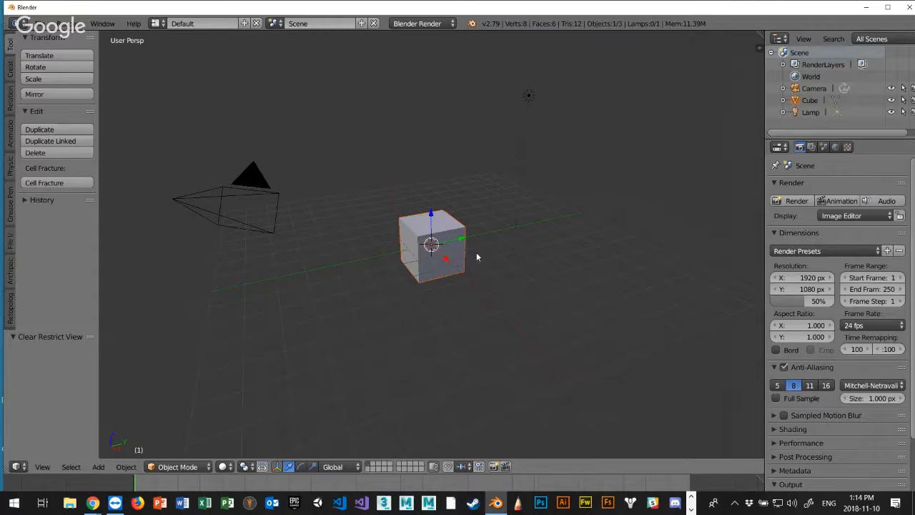
Select the cube, then enable Open On Mouse Over in the interface preferences and save the user settings
{"action": "right_click", "coordinate": [439, 250]}
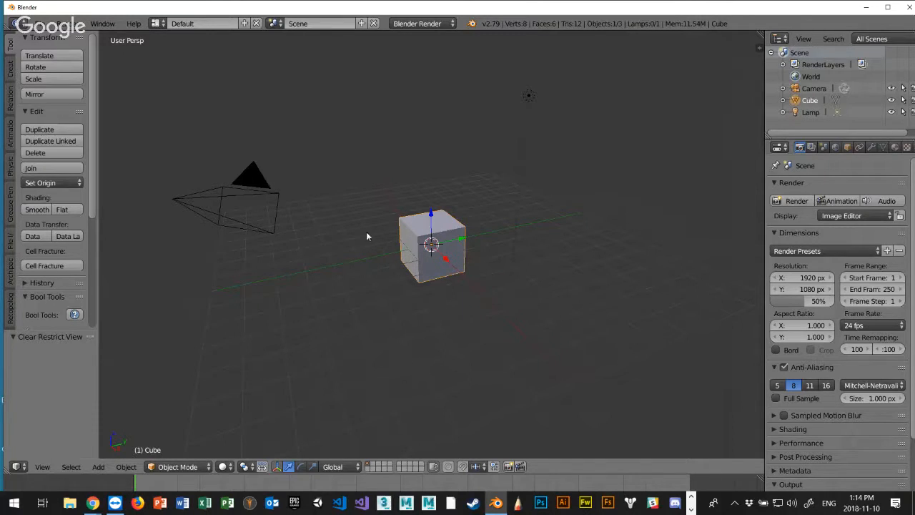
{"action": "left_click", "coordinate": [39, 23]}
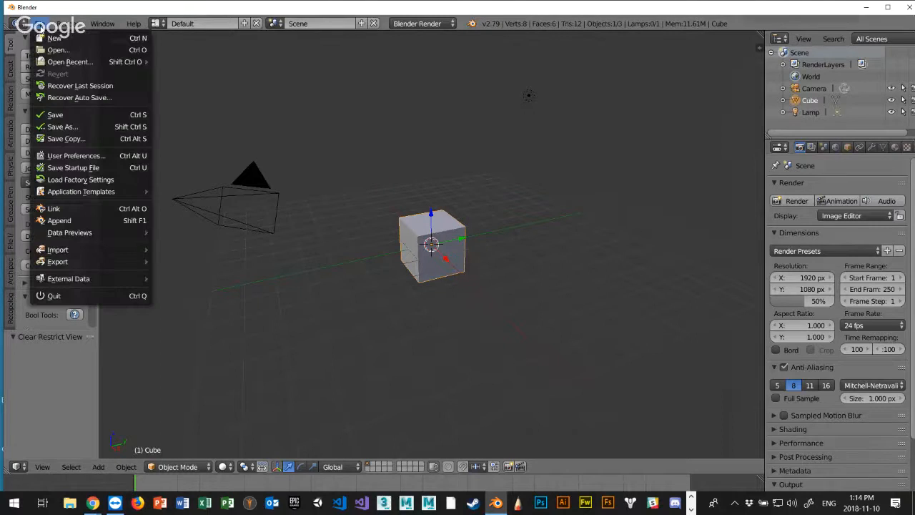
{"action": "left_click", "coordinate": [61, 162]}
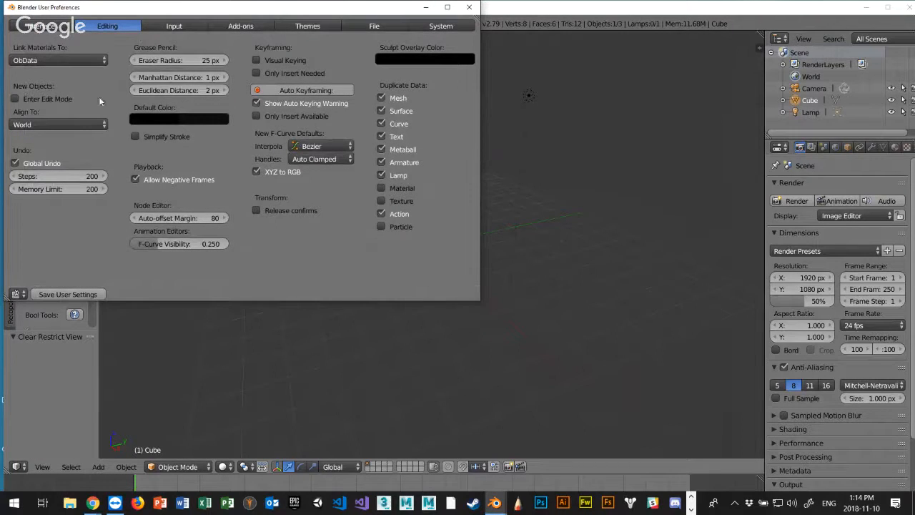
{"action": "left_click", "coordinate": [43, 27]}
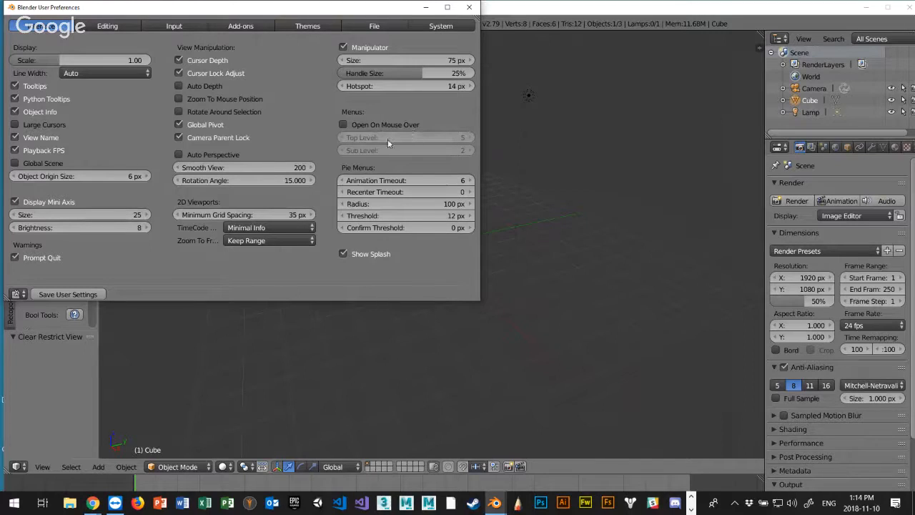
{"action": "left_click", "coordinate": [343, 125]}
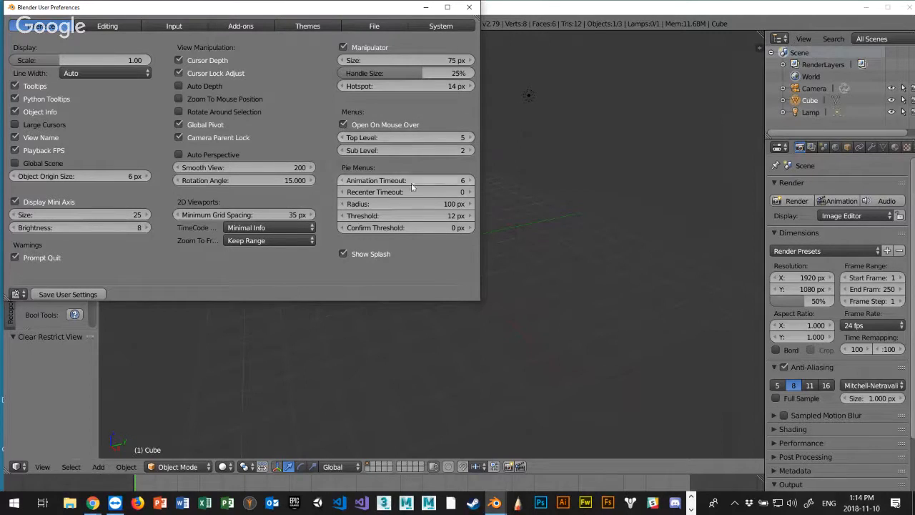
{"action": "left_click", "coordinate": [74, 295]}
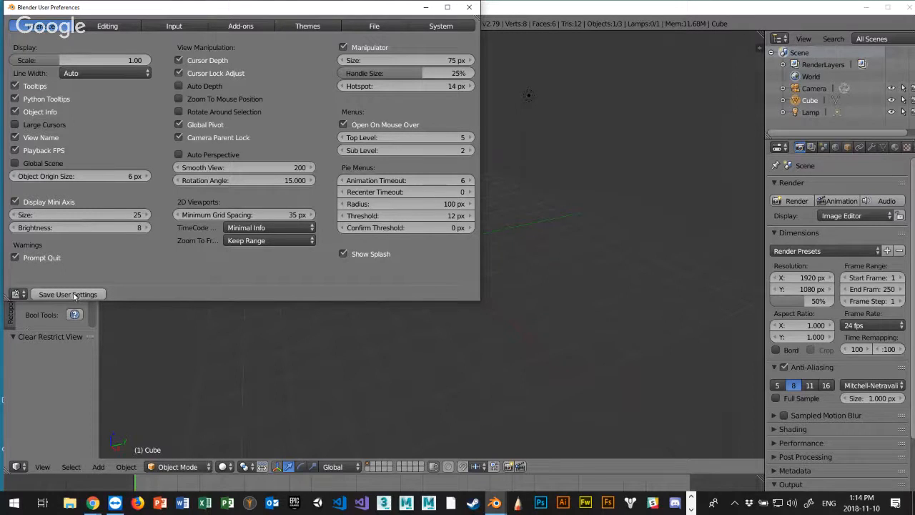
{"action": "left_click", "coordinate": [469, 8]}
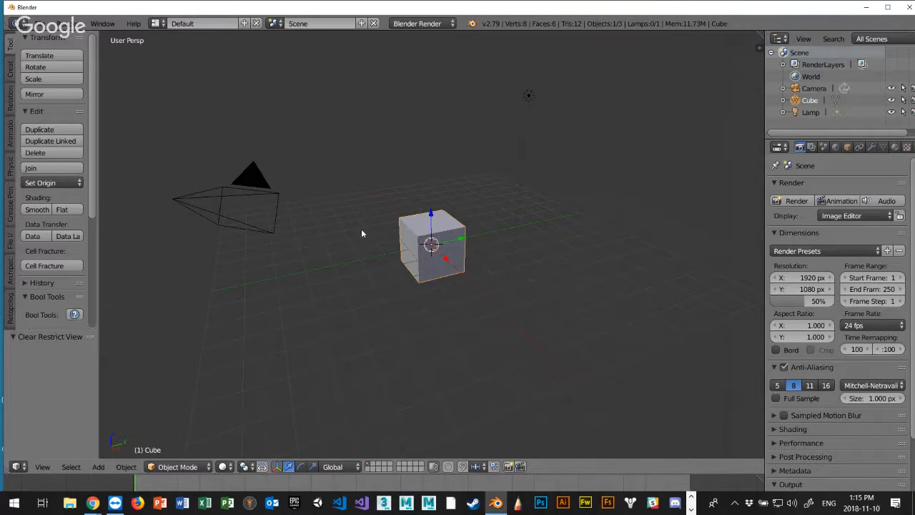
Select the camera and test how the header menus open on mouse over
{"action": "right_click", "coordinate": [253, 174]}
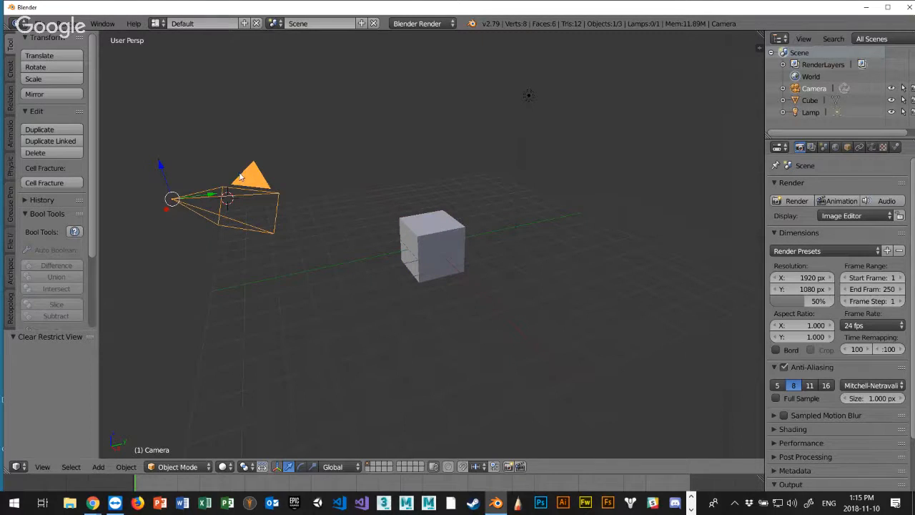
{"action": "left_click", "coordinate": [32, 24]}
{"action": "mouse_move", "coordinate": [69, 23]}
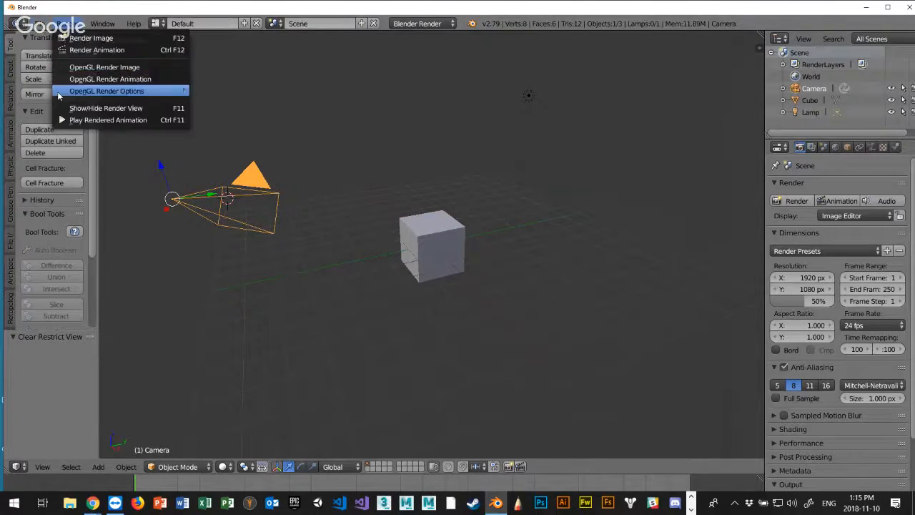
{"action": "mouse_move", "coordinate": [32, 24]}
Switch the Open On Mouse Over preference off and back on, and close the user preferences
{"action": "left_click", "coordinate": [72, 155]}
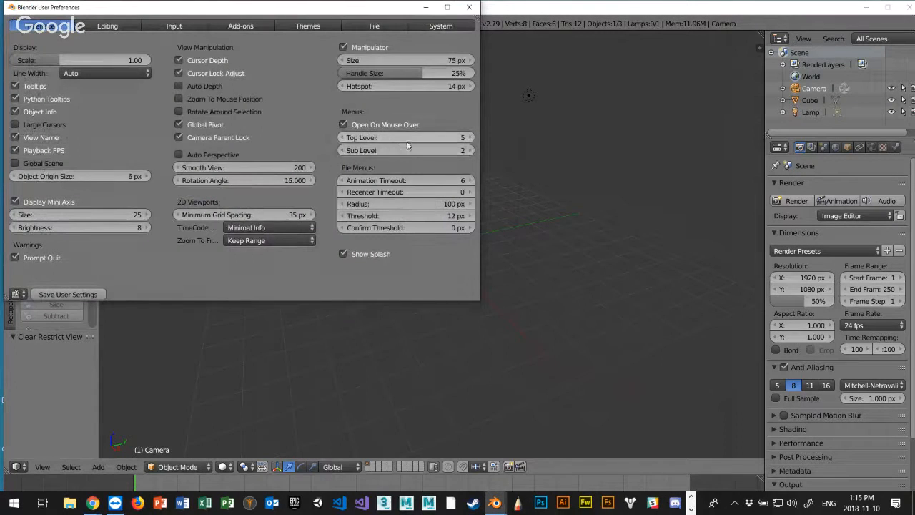
{"action": "left_click", "coordinate": [343, 124]}
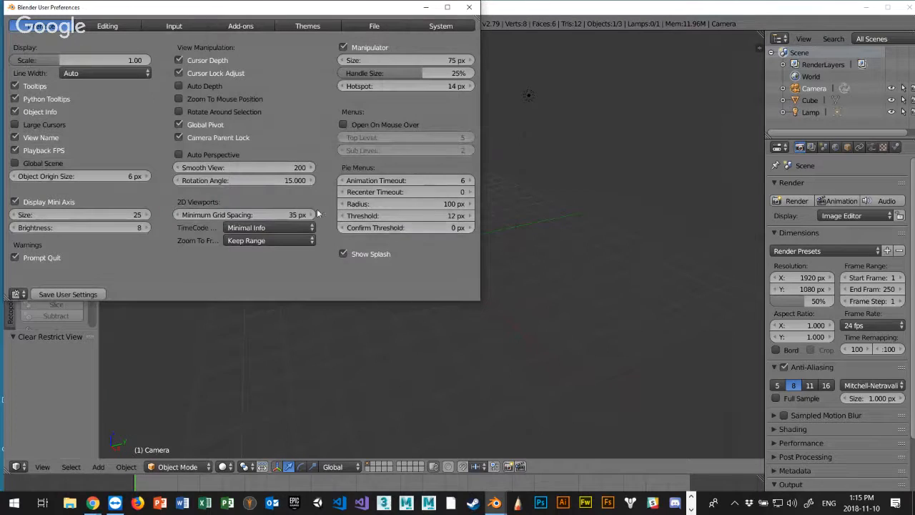
{"action": "left_click", "coordinate": [343, 125]}
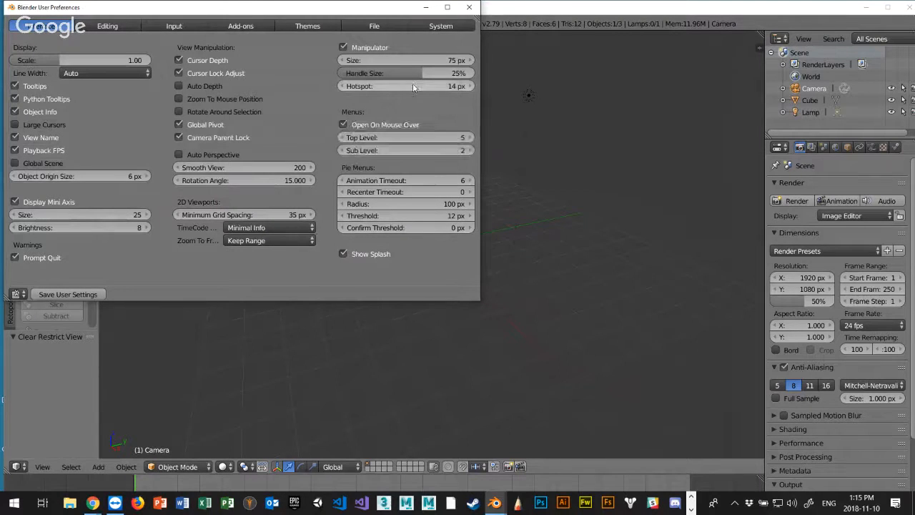
{"action": "left_click", "coordinate": [468, 7]}
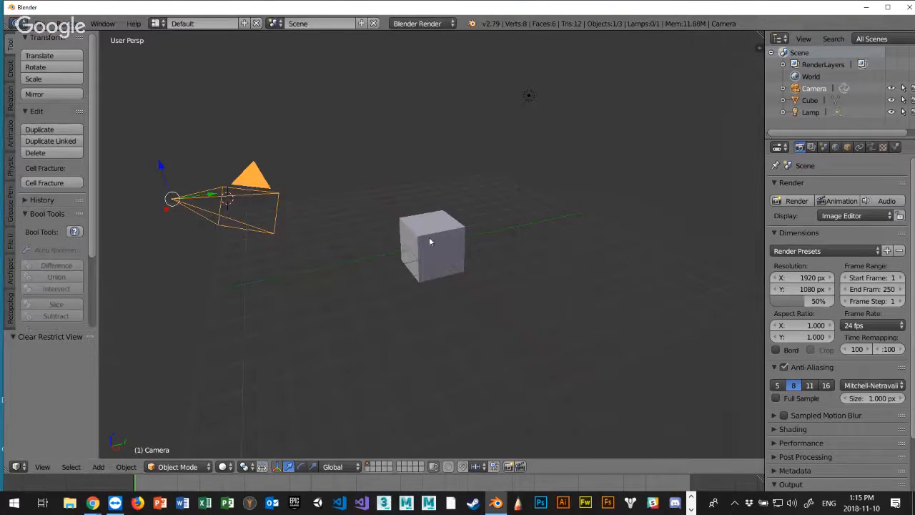
{"action": "key", "text": "space"}
{"action": "key", "text": "Escape"}
Reopen the user preferences and disable Open On Mouse Over
{"action": "left_click", "coordinate": [43, 23]}
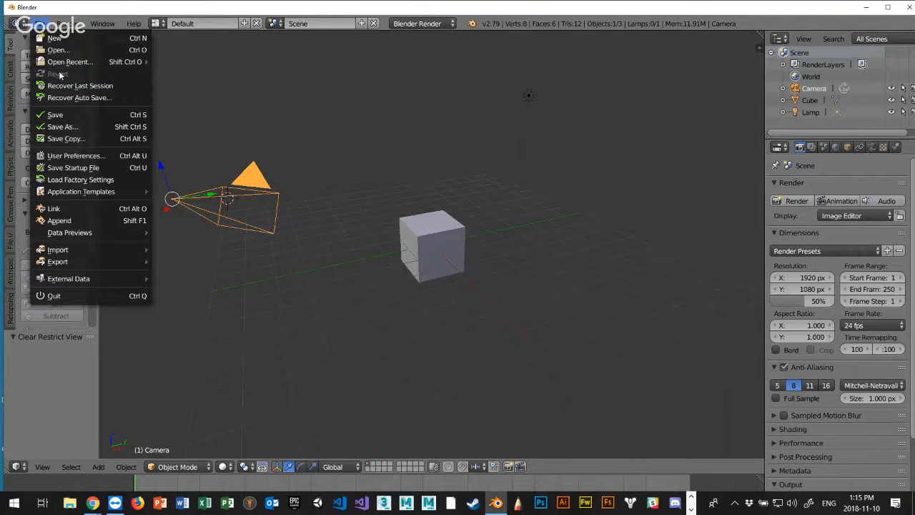
{"action": "left_click", "coordinate": [79, 155]}
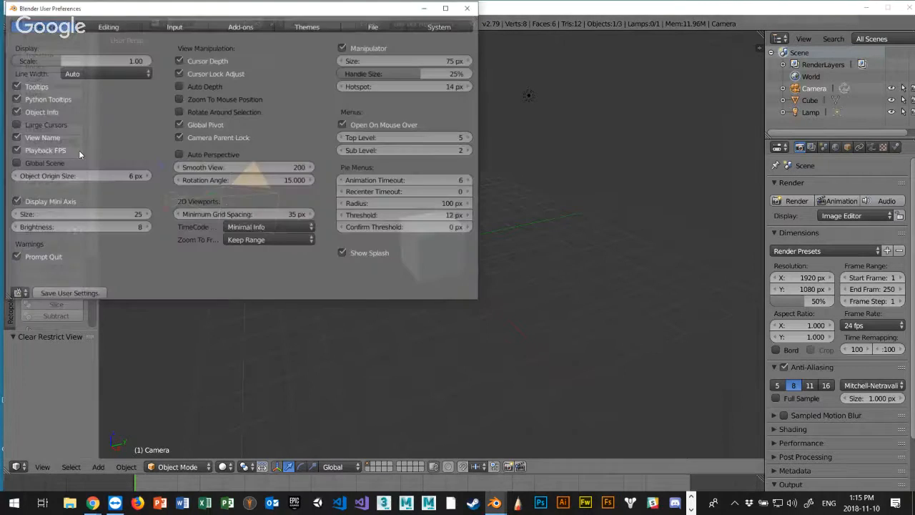
{"action": "left_click", "coordinate": [342, 124]}
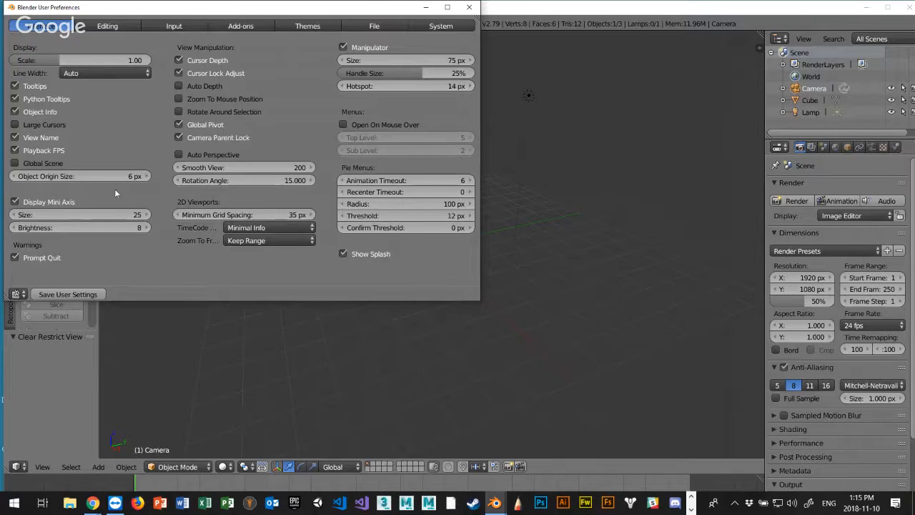
Review the Editing preferences, including the undo settings, and bring up the Input preferences
{"action": "left_click", "coordinate": [115, 28]}
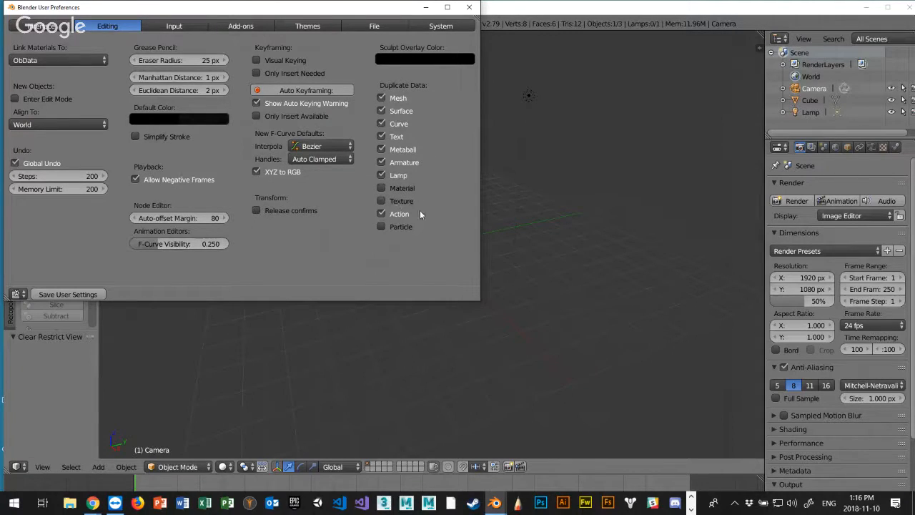
{"action": "left_click", "coordinate": [176, 26]}
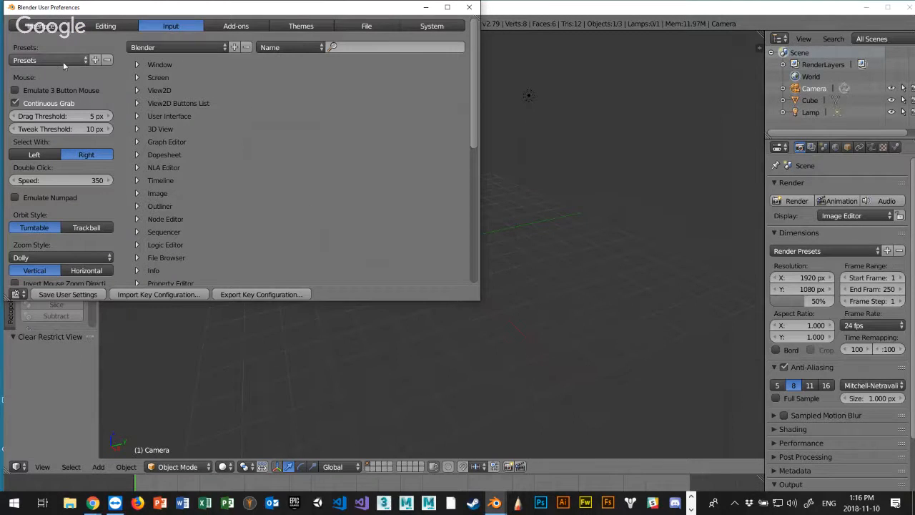
Switch the input preset to Maya, save the user settings and close the user preferences
{"action": "left_click", "coordinate": [61, 60]}
{"action": "left_click", "coordinate": [42, 63]}
{"action": "left_click", "coordinate": [40, 98]}
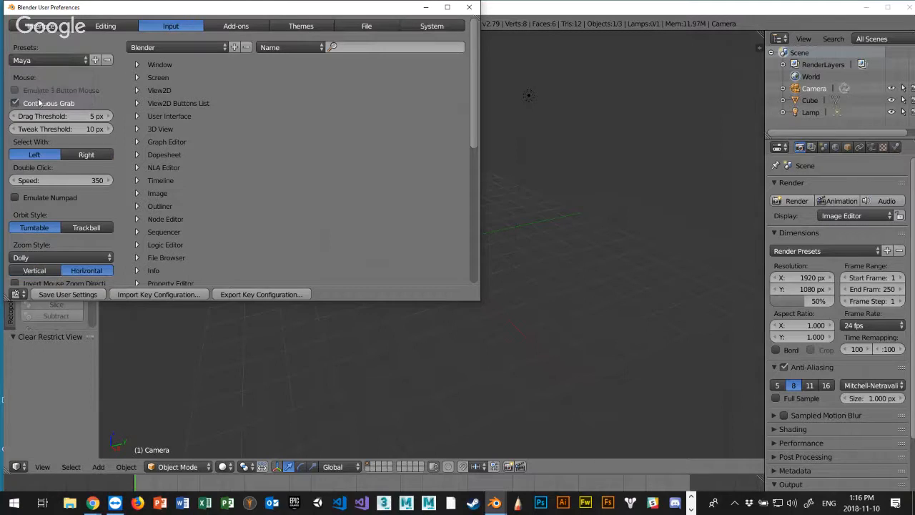
{"action": "left_click", "coordinate": [65, 292]}
{"action": "left_click", "coordinate": [469, 7]}
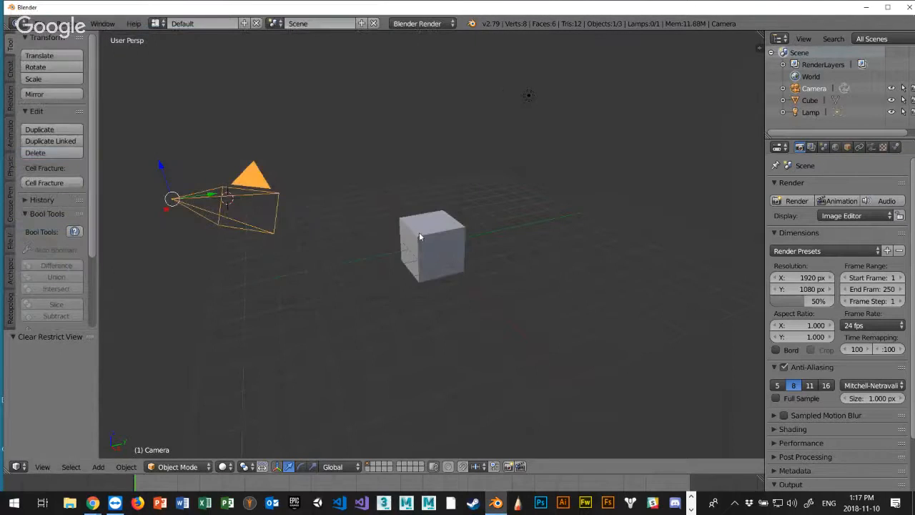
Select the cube, the camera and the lamp in the viewport to test selection under the Maya preset
{"action": "left_click", "coordinate": [429, 235]}
{"action": "left_click", "coordinate": [242, 206]}
{"action": "left_click", "coordinate": [528, 97]}
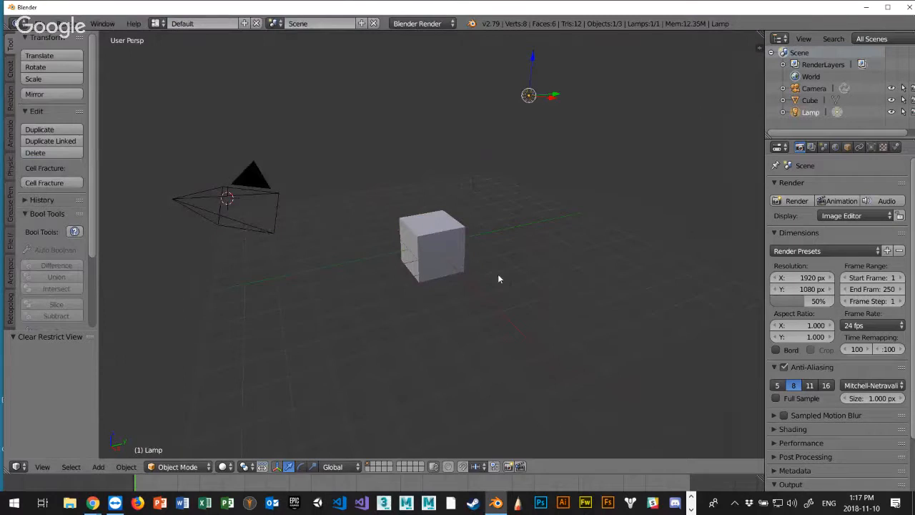
{"action": "left_click", "coordinate": [424, 239]}
{"action": "left_click", "coordinate": [675, 220]}
Examine the scene from several angles and distances to test the Maya-style navigation, and select the cube
{"action": "middle_click_drag", "start_coordinate": [542, 275], "coordinate": [520, 264]}
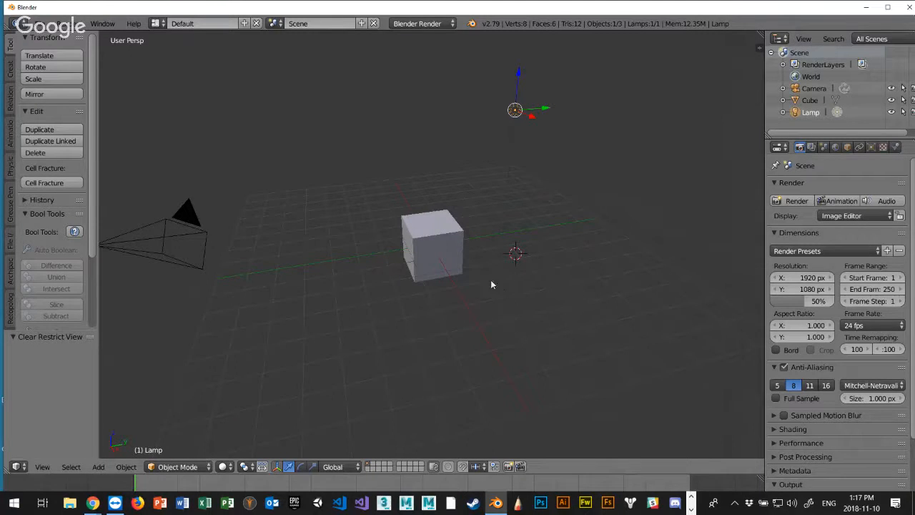
{"action": "middle_click_drag", "start_coordinate": [514, 281], "coordinate": [514, 279]}
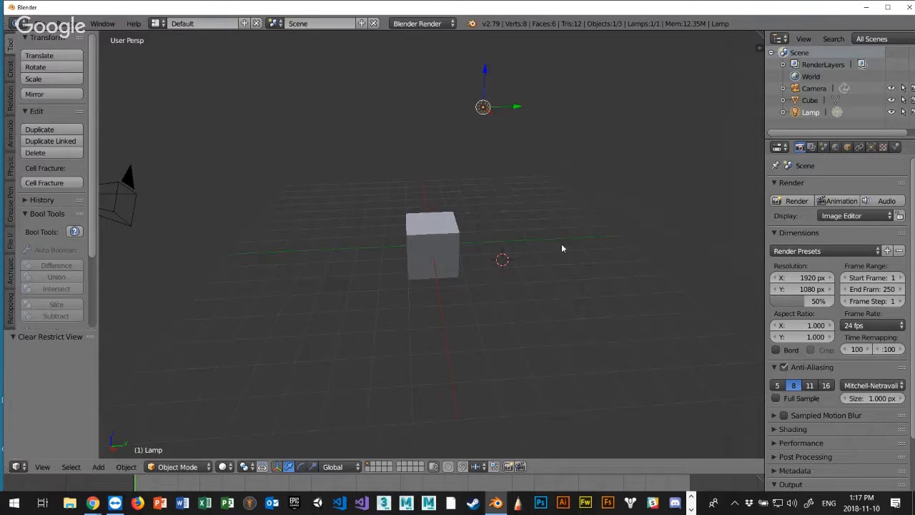
{"action": "scroll", "coordinate": [550, 254], "scroll_direction": "down", "scroll_amount": 2}
{"action": "scroll", "coordinate": [572, 279], "scroll_direction": "up", "scroll_amount": 3}
{"action": "scroll", "coordinate": [599, 290], "scroll_direction": "down", "scroll_amount": 1}
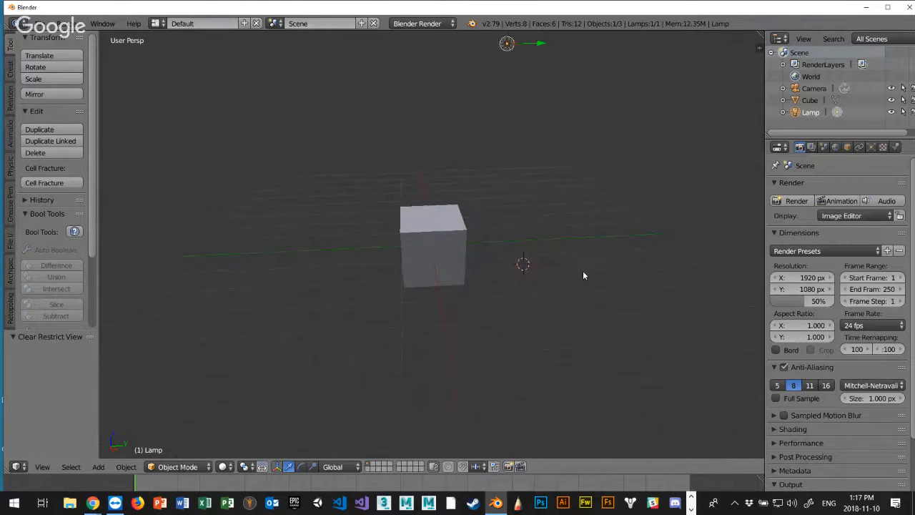
{"action": "scroll", "coordinate": [633, 307], "scroll_direction": "up", "scroll_amount": 2}
{"action": "scroll", "coordinate": [582, 296], "scroll_direction": "down", "scroll_amount": 3}
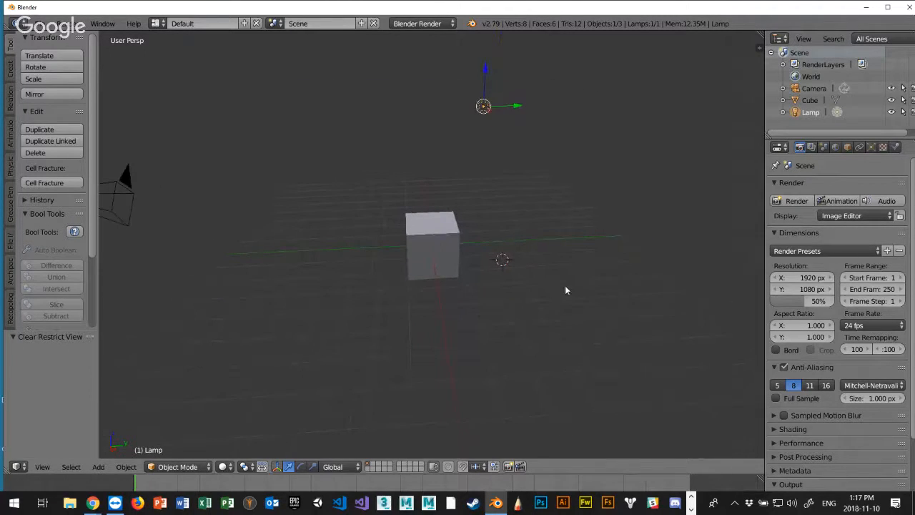
{"action": "middle_click_drag", "start_coordinate": [558, 277], "coordinate": [591, 298]}
{"action": "scroll", "coordinate": [451, 249], "scroll_direction": "down", "scroll_amount": 4}
{"action": "scroll", "coordinate": [448, 250], "scroll_direction": "up", "scroll_amount": 4}
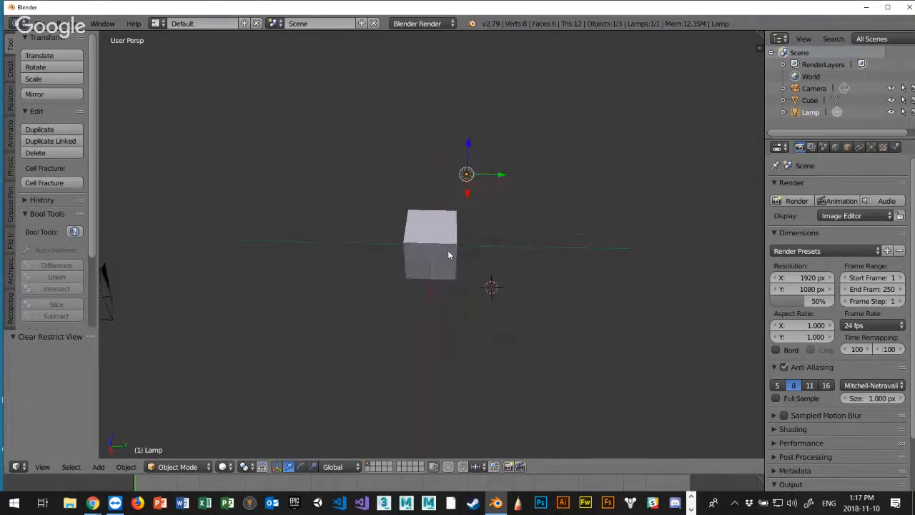
{"action": "scroll", "coordinate": [486, 251], "scroll_direction": "up", "scroll_amount": 3}
{"action": "middle_click_drag", "start_coordinate": [488, 252], "coordinate": [485, 249]}
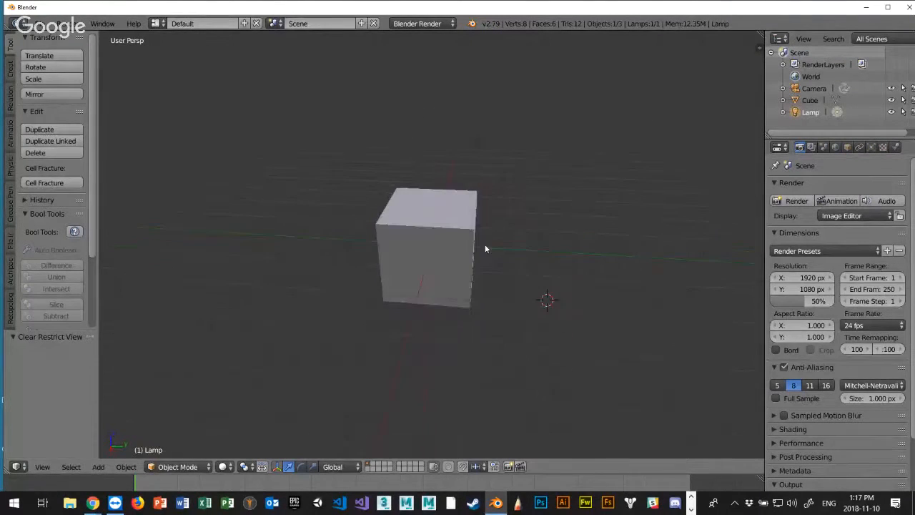
{"action": "right_click", "coordinate": [439, 233]}
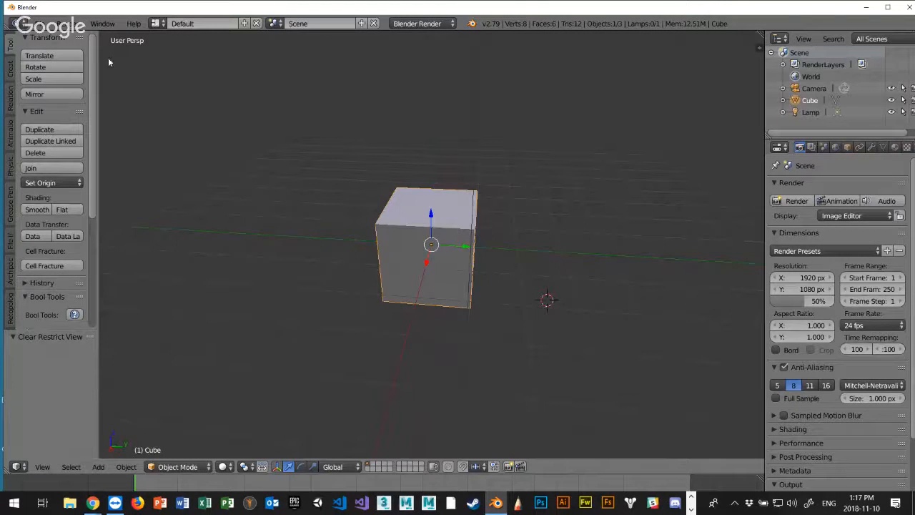
Reopen the user preferences and set the input preset back to Blender
{"action": "left_click", "coordinate": [41, 26]}
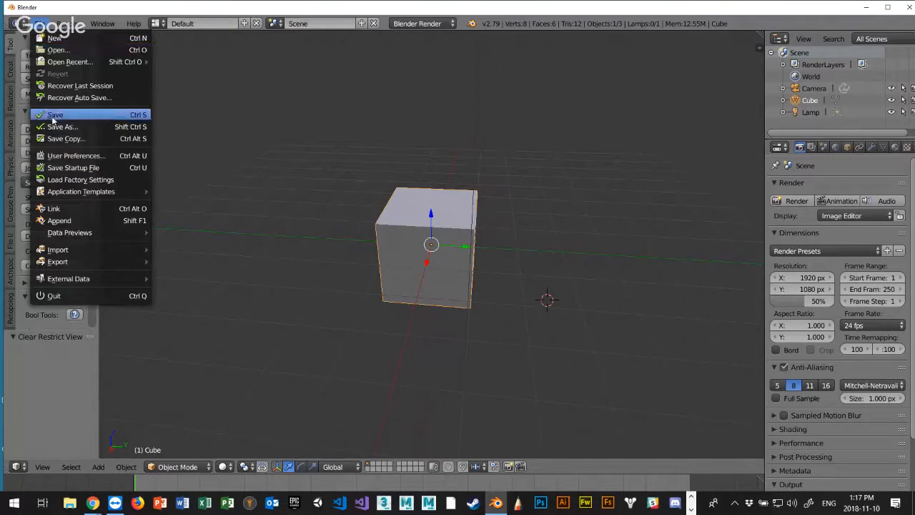
{"action": "left_click", "coordinate": [74, 156]}
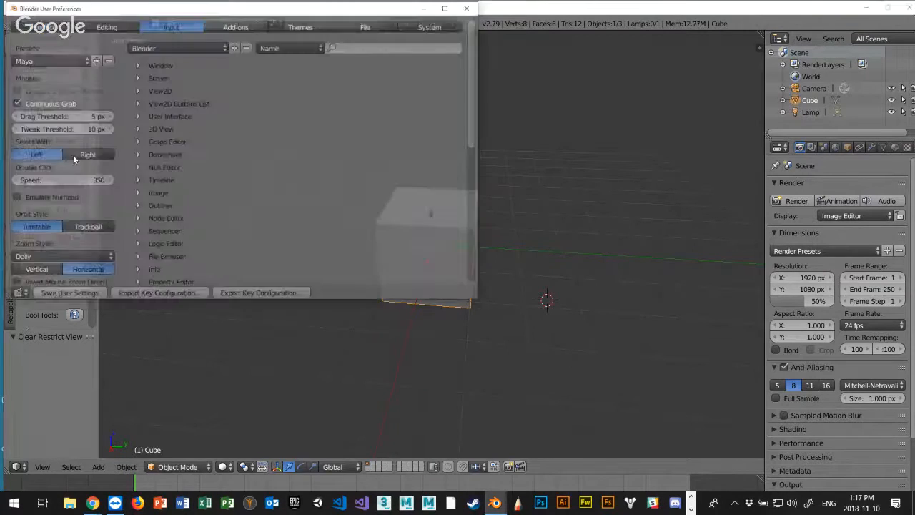
{"action": "left_click", "coordinate": [45, 26]}
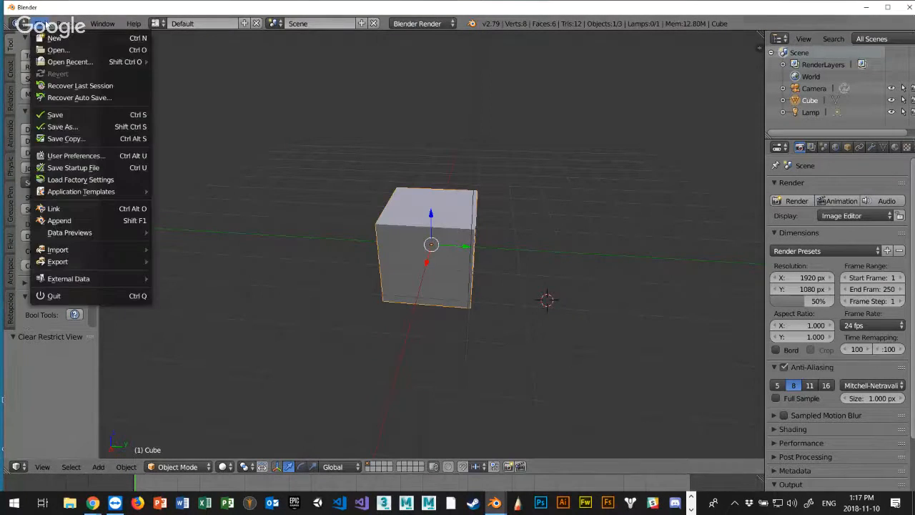
{"action": "left_click", "coordinate": [63, 154]}
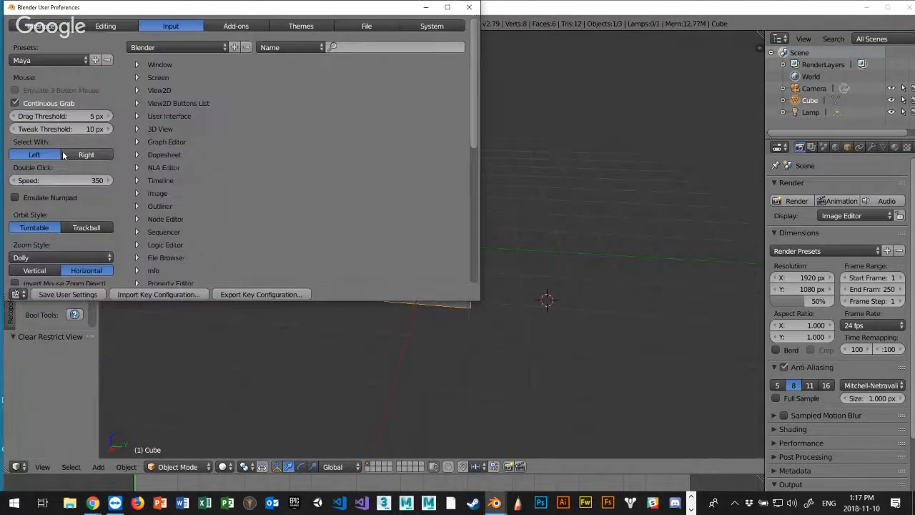
{"action": "left_click", "coordinate": [65, 58]}
{"action": "left_click", "coordinate": [48, 86]}
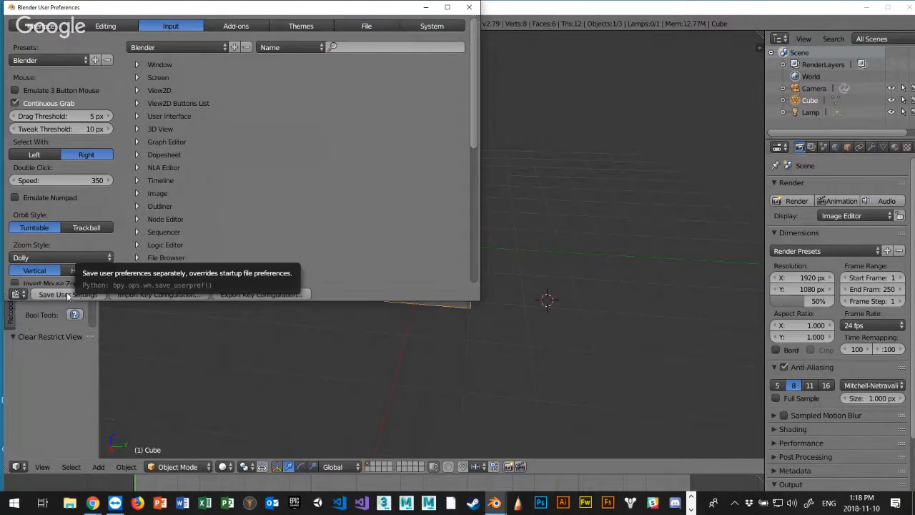
Examine the list of available add-ons in the preferences, from the 3D View entries through the Import-Export formats
{"action": "left_click", "coordinate": [240, 27]}
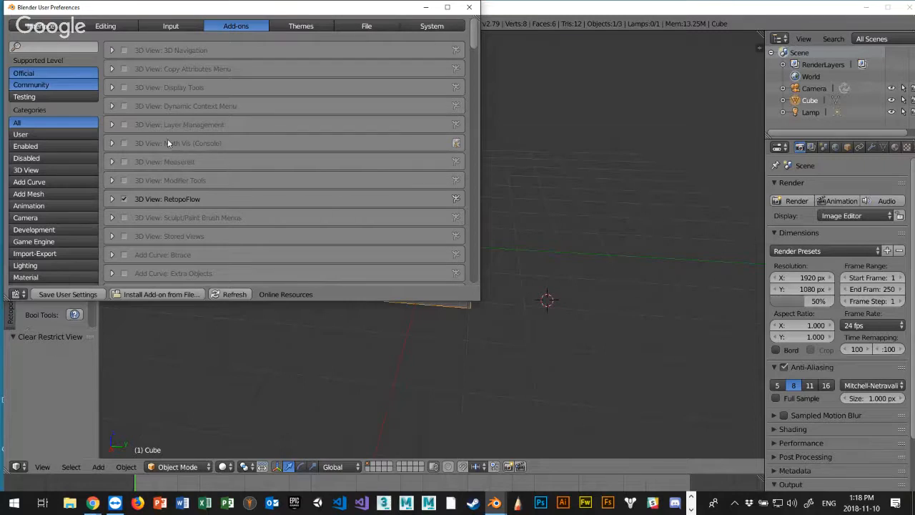
{"action": "scroll", "coordinate": [173, 129], "scroll_direction": "down", "scroll_amount": 5}
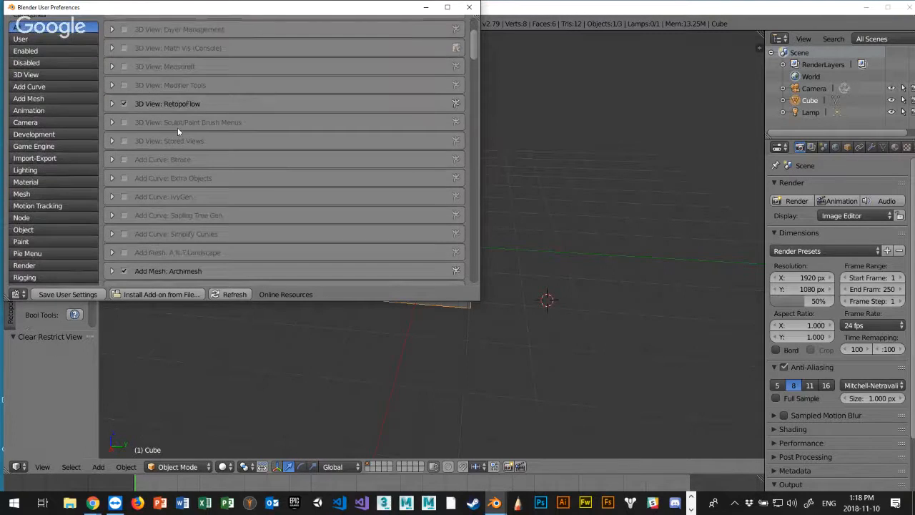
{"action": "scroll", "coordinate": [178, 131], "scroll_direction": "down", "scroll_amount": 6}
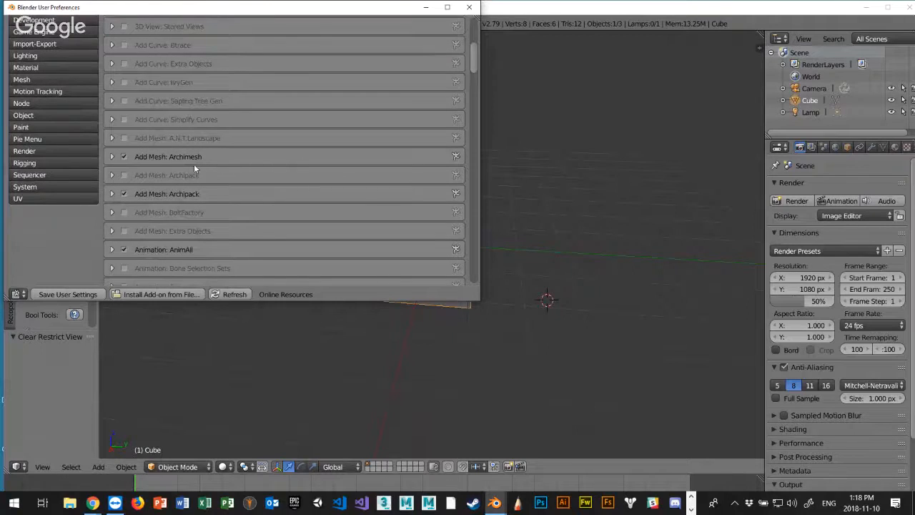
{"action": "scroll", "coordinate": [193, 192], "scroll_direction": "down", "scroll_amount": 1}
{"action": "scroll", "coordinate": [166, 153], "scroll_direction": "down", "scroll_amount": 2}
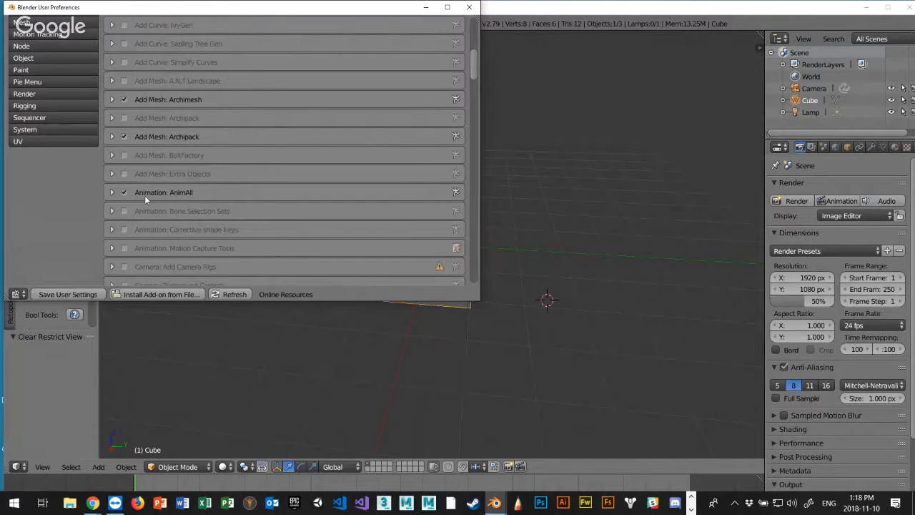
{"action": "scroll", "coordinate": [154, 197], "scroll_direction": "down", "scroll_amount": 2}
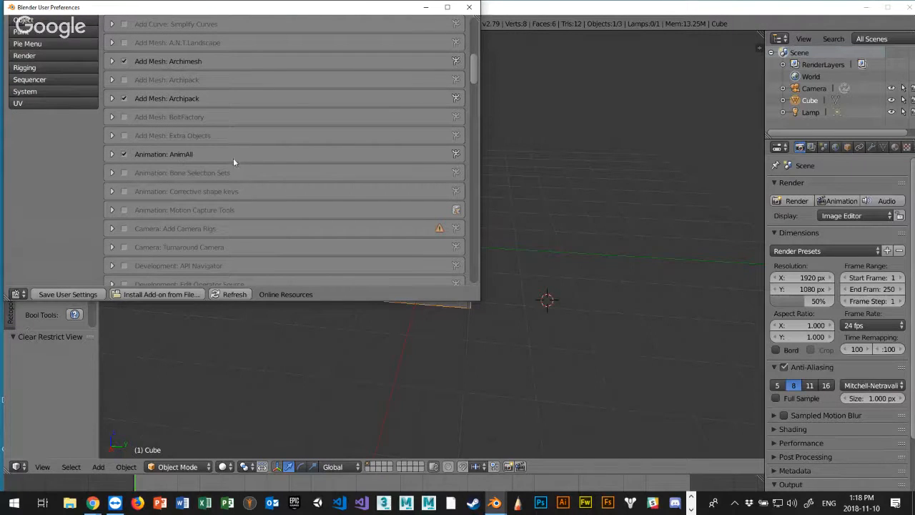
{"action": "scroll", "coordinate": [190, 154], "scroll_direction": "down", "scroll_amount": 14}
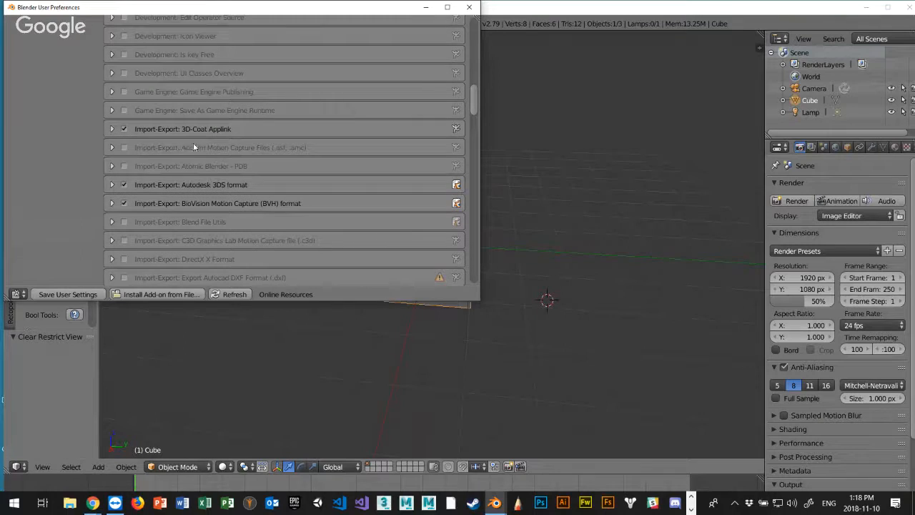
{"action": "scroll", "coordinate": [196, 145], "scroll_direction": "down", "scroll_amount": 3}
{"action": "scroll", "coordinate": [202, 147], "scroll_direction": "down", "scroll_amount": 7}
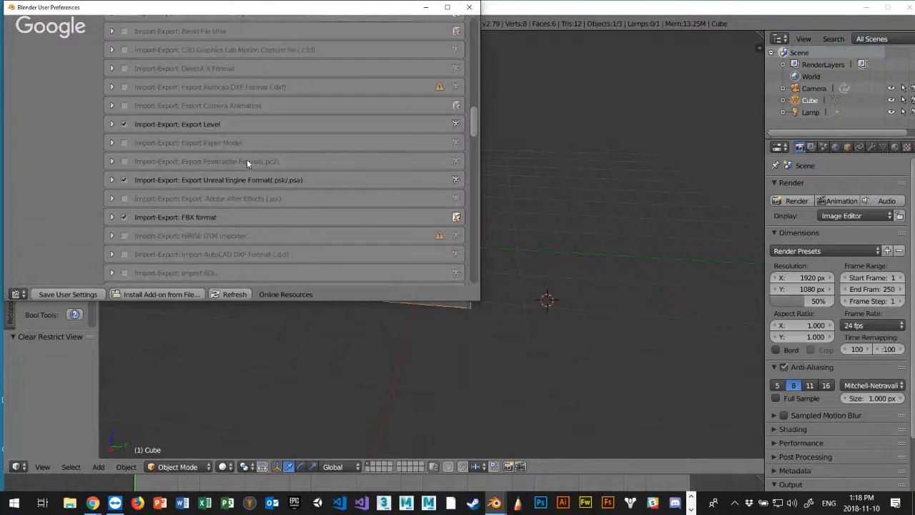
{"action": "scroll", "coordinate": [247, 162], "scroll_direction": "down", "scroll_amount": 2}
{"action": "scroll", "coordinate": [250, 165], "scroll_direction": "down", "scroll_amount": 4}
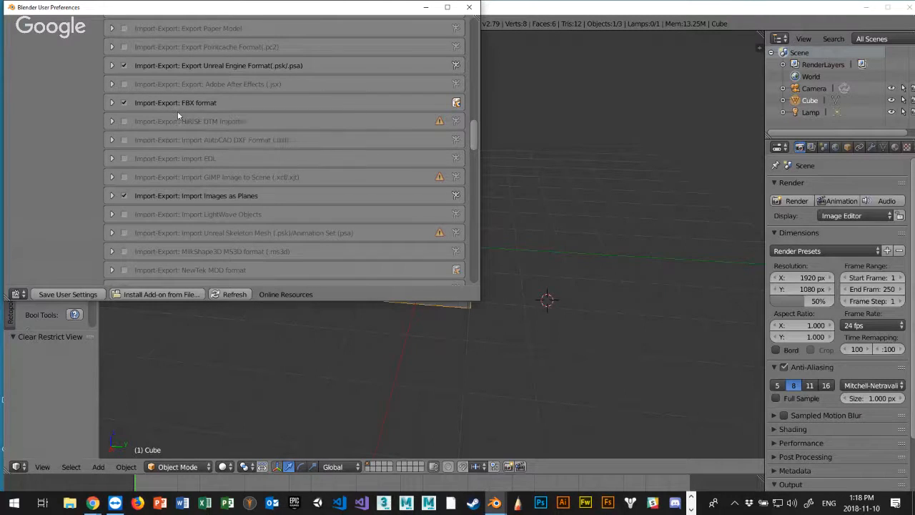
{"action": "scroll", "coordinate": [231, 123], "scroll_direction": "up", "scroll_amount": 15}
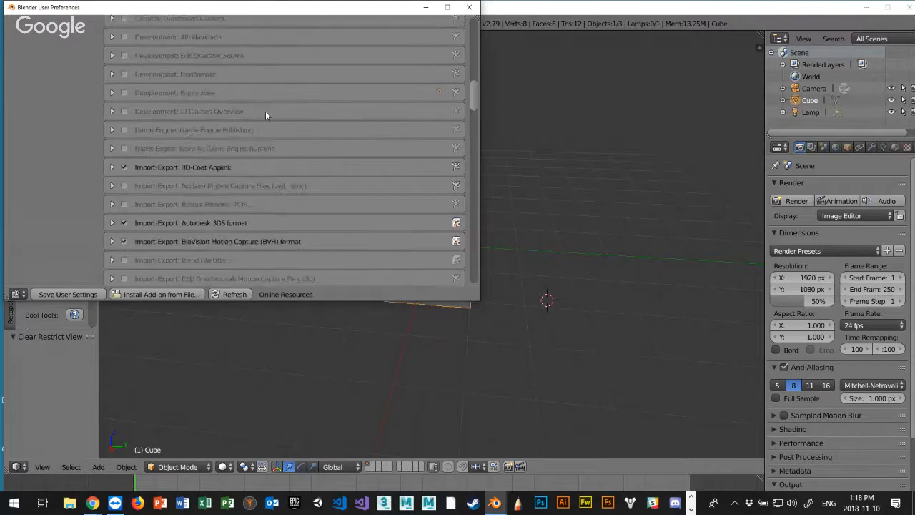
{"action": "scroll", "coordinate": [288, 165], "scroll_direction": "up", "scroll_amount": 10}
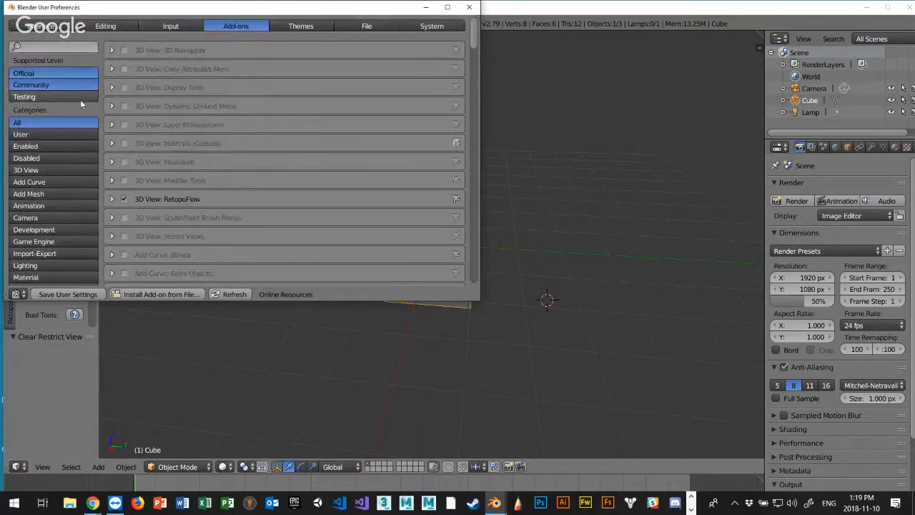
Search the add-ons for "fbx" and clear the search
{"action": "left_click", "coordinate": [34, 46]}
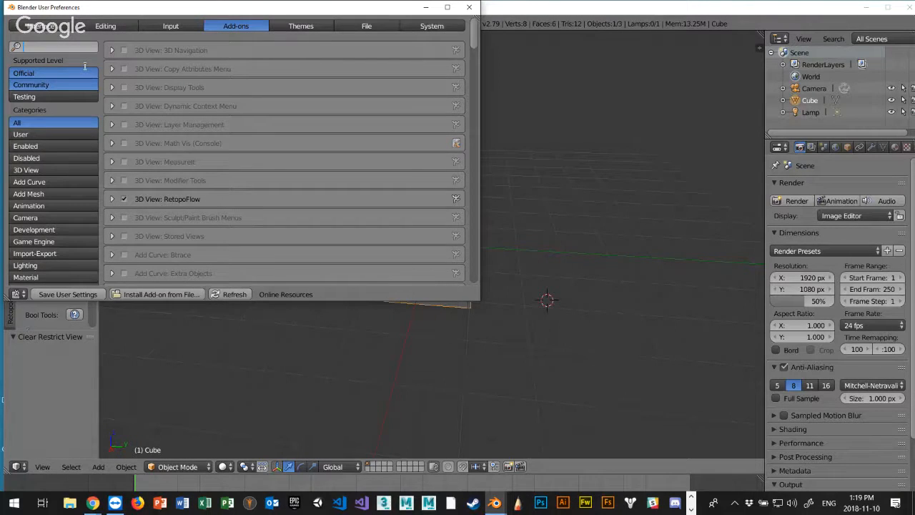
{"action": "type", "text": "fbx"}
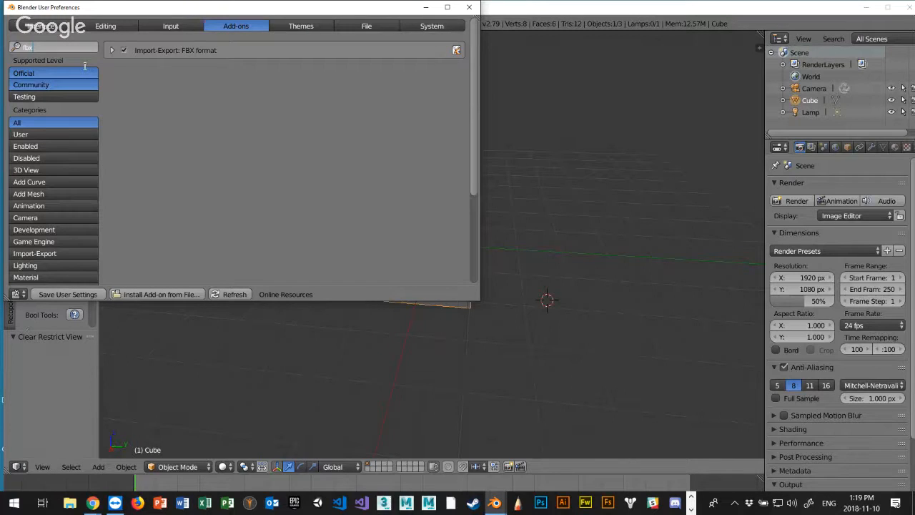
{"action": "key", "text": "BackSpace"}
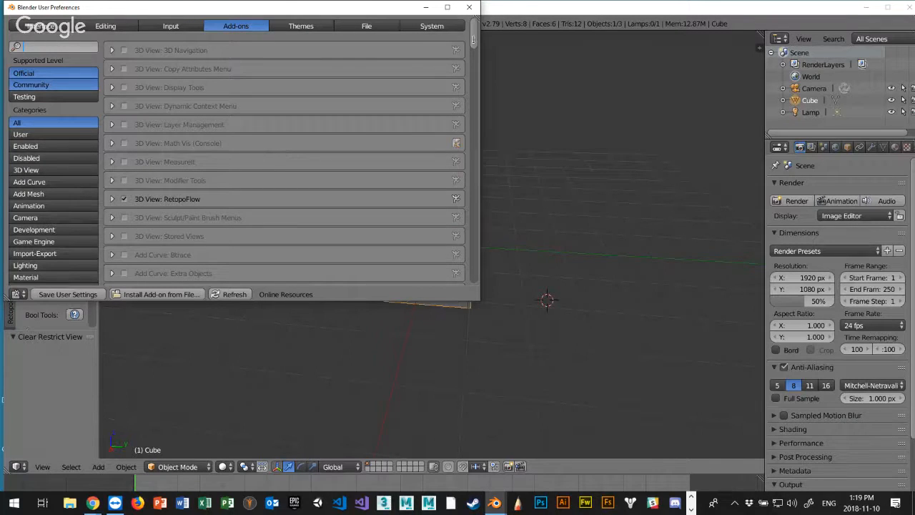
Look through the Import-Export and Mesh add-ons and review the enable setting of LoopTools
{"action": "scroll", "coordinate": [476, 77], "scroll_direction": "down", "scroll_amount": 10}
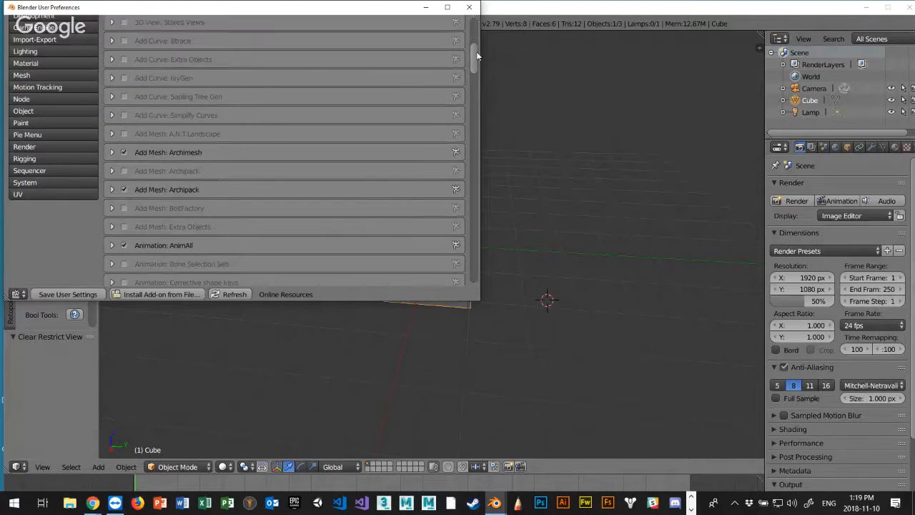
{"action": "scroll", "coordinate": [476, 94], "scroll_direction": "down", "scroll_amount": 5}
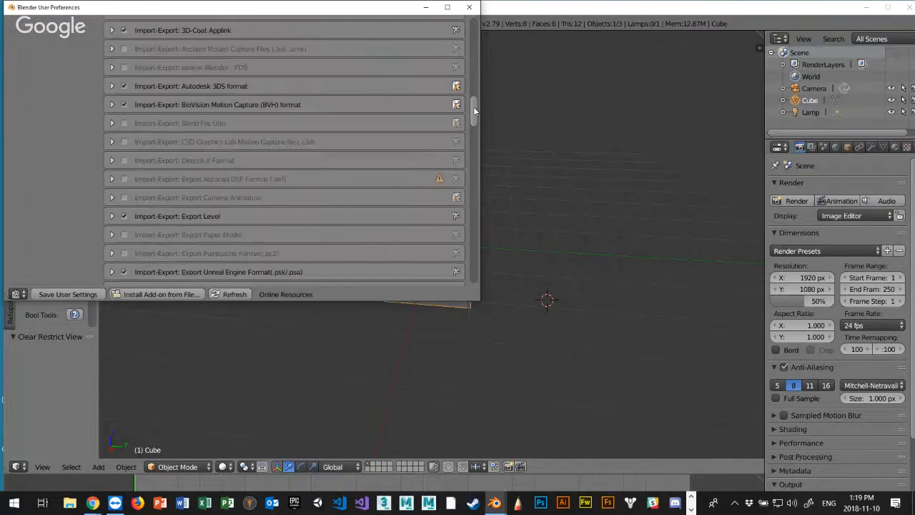
{"action": "left_click_drag", "start_coordinate": [474, 111], "coordinate": [478, 147]}
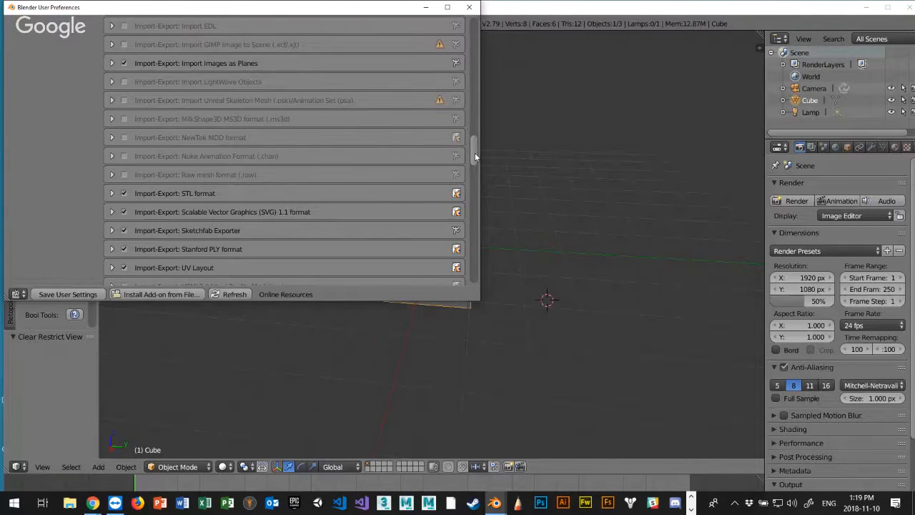
{"action": "left_click_drag", "start_coordinate": [476, 156], "coordinate": [479, 191]}
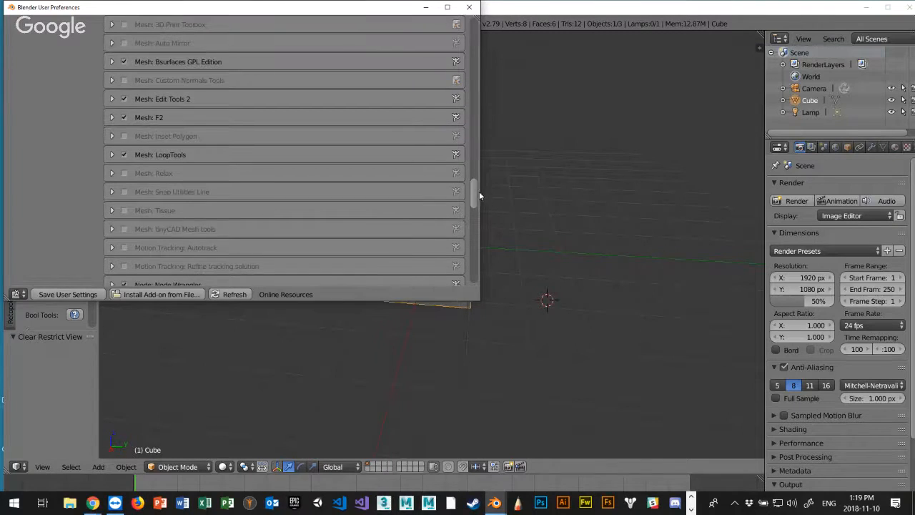
{"action": "left_click", "coordinate": [124, 154]}
Save the user settings and bring up the Themes preferences
{"action": "left_click_drag", "start_coordinate": [474, 192], "coordinate": [443, 34]}
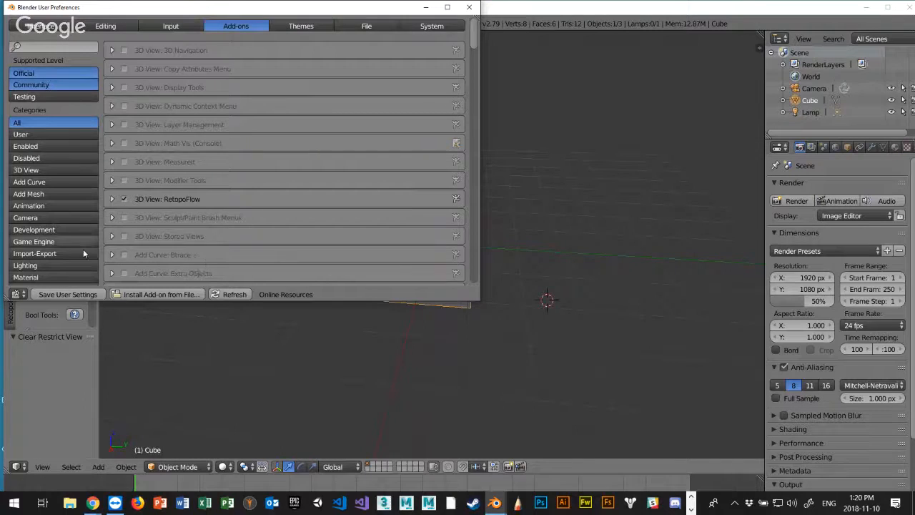
{"action": "left_click", "coordinate": [69, 293]}
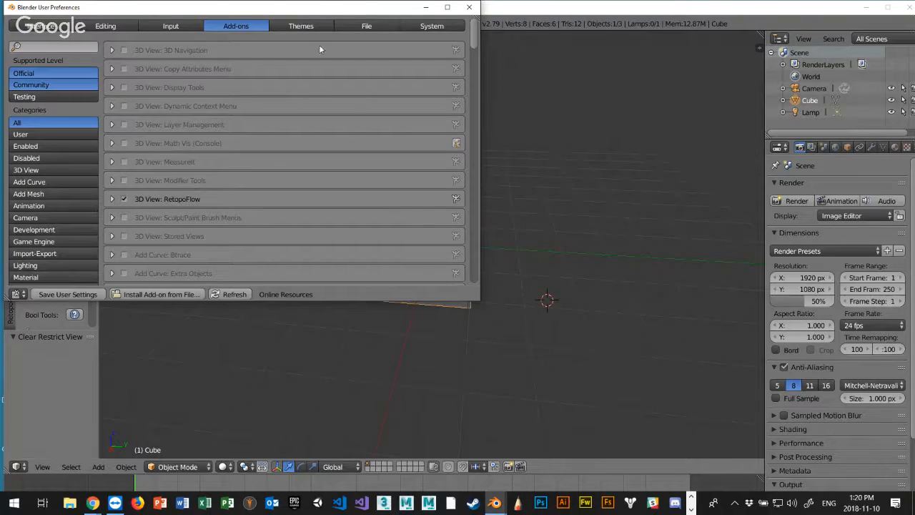
{"action": "left_click", "coordinate": [299, 26]}
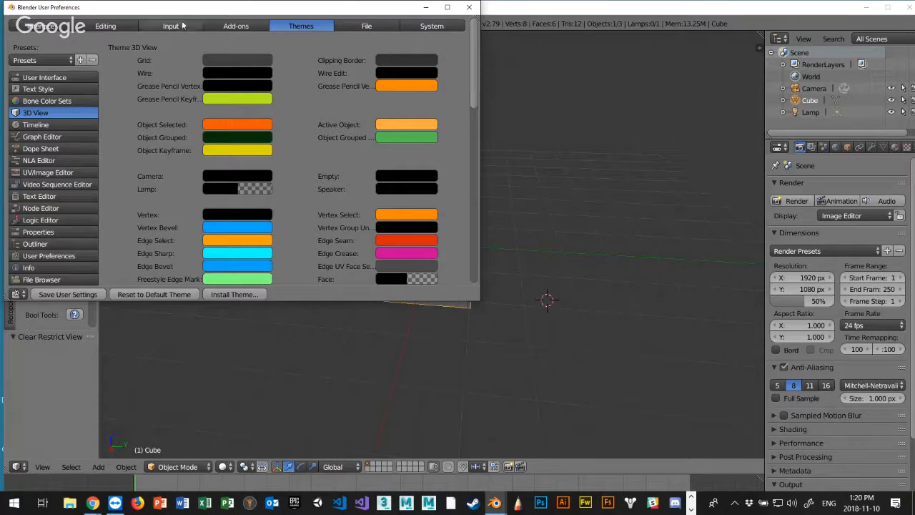
Try out the Back To Black, 24X Blues, Blender 24X and Graph theme presets
{"action": "left_click", "coordinate": [39, 62]}
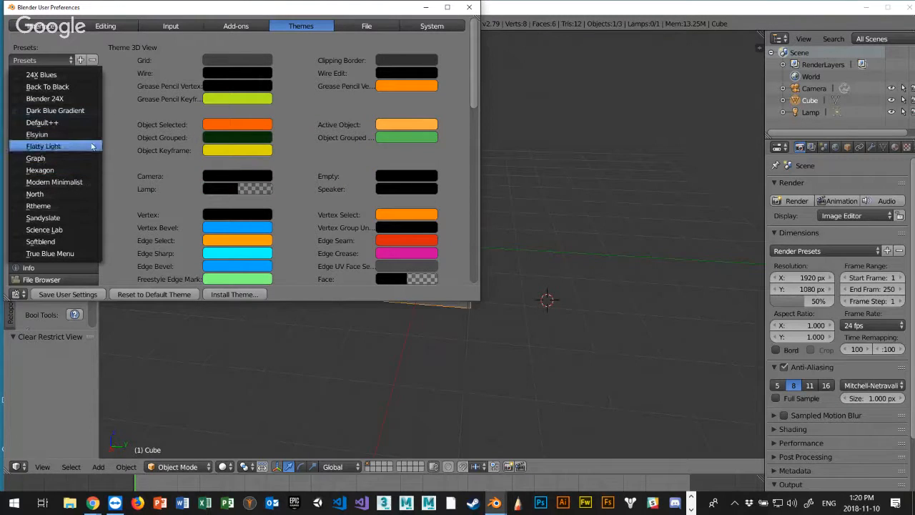
{"action": "left_click", "coordinate": [47, 86]}
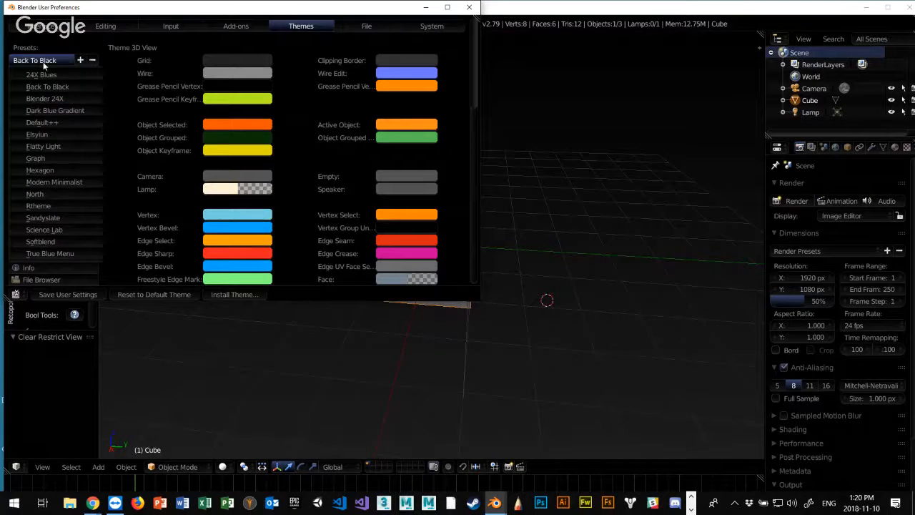
{"action": "left_click", "coordinate": [41, 75]}
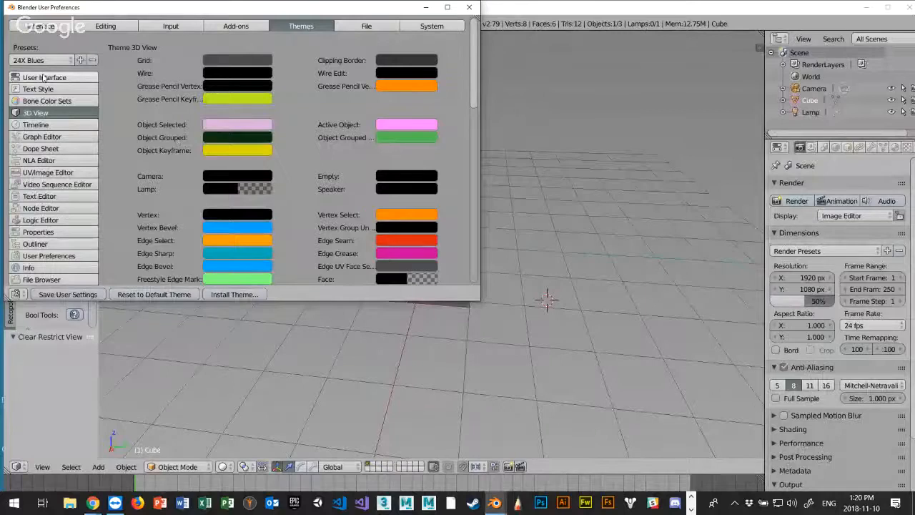
{"action": "left_click", "coordinate": [41, 61]}
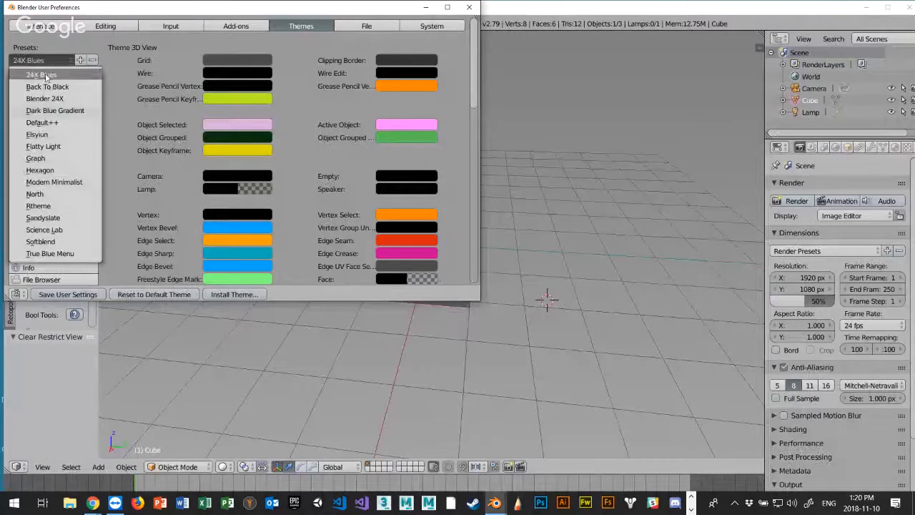
{"action": "left_click", "coordinate": [55, 100]}
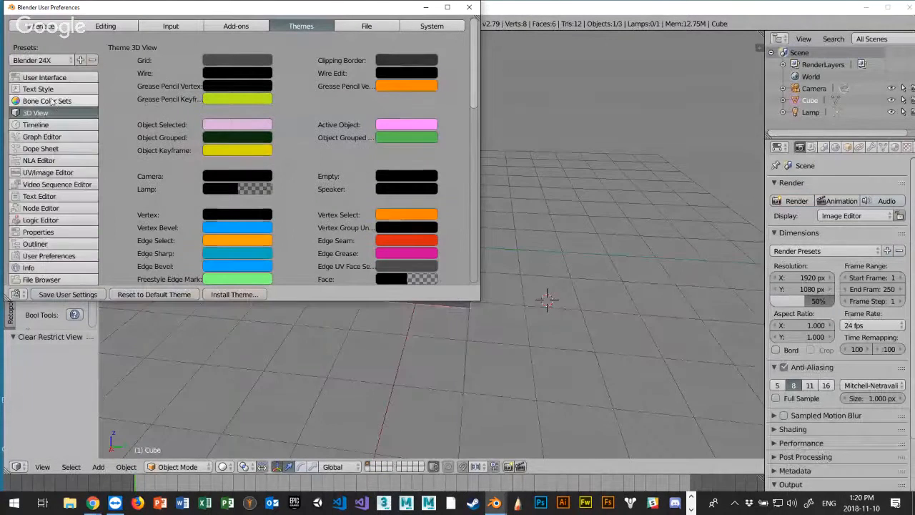
{"action": "left_click", "coordinate": [35, 63]}
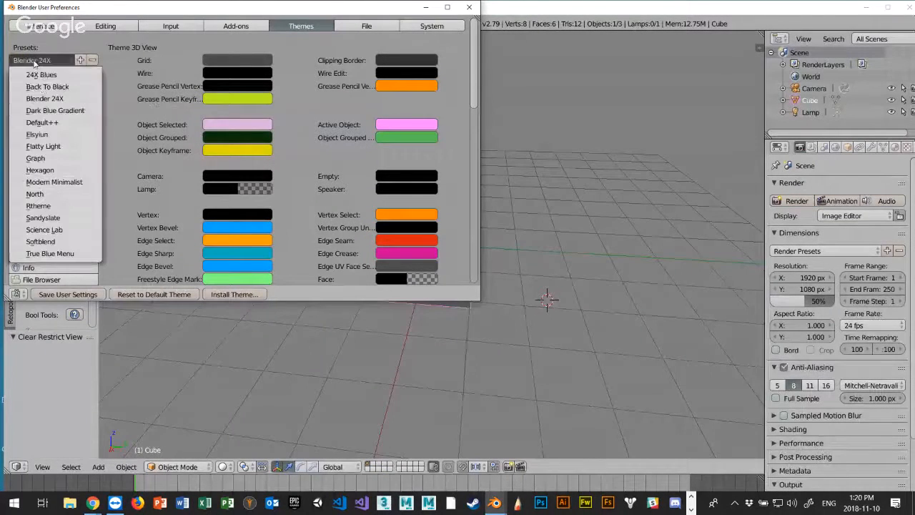
{"action": "left_click", "coordinate": [46, 159]}
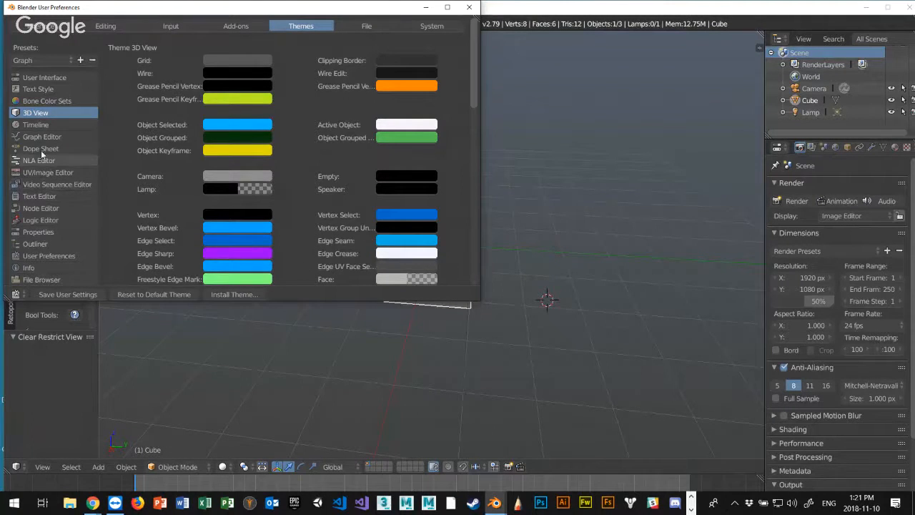
Try out the Hexagon and Default++ theme presets and reset to the default theme
{"action": "left_click", "coordinate": [41, 60]}
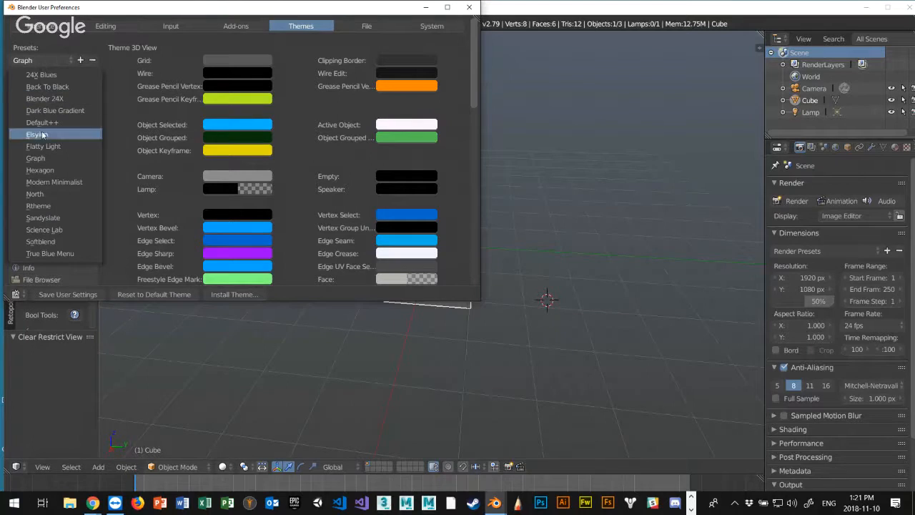
{"action": "left_click", "coordinate": [55, 169]}
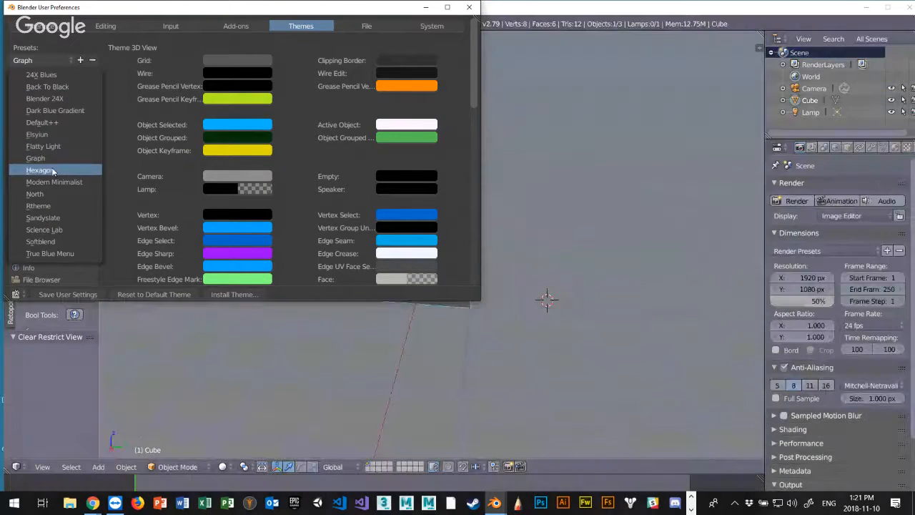
{"action": "left_click", "coordinate": [42, 60]}
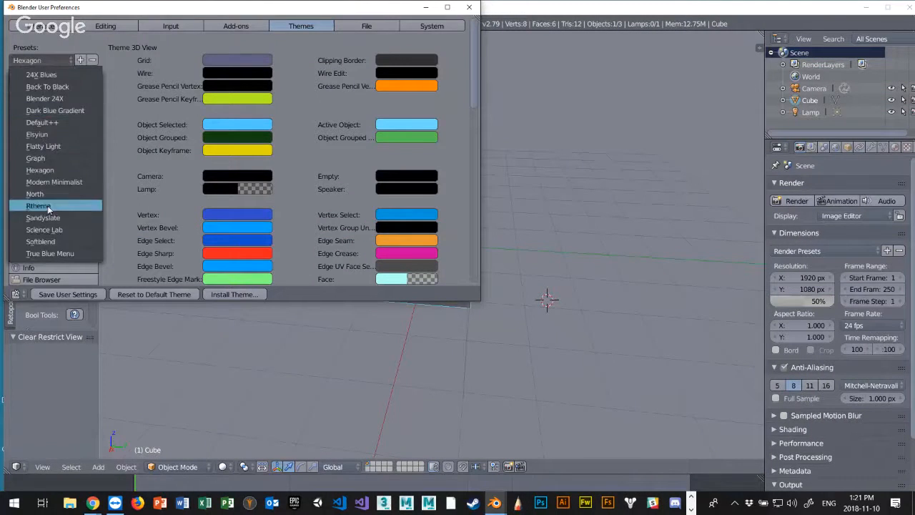
{"action": "left_click", "coordinate": [52, 122]}
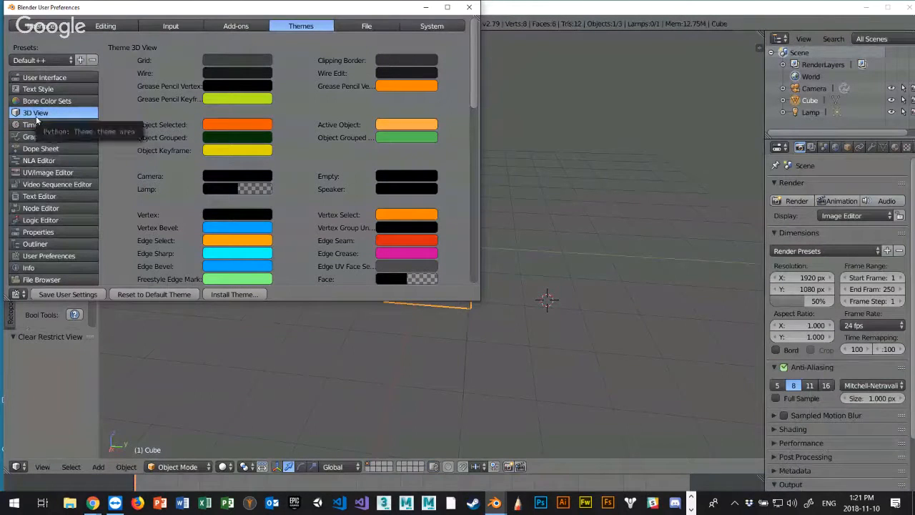
{"action": "left_click", "coordinate": [165, 296]}
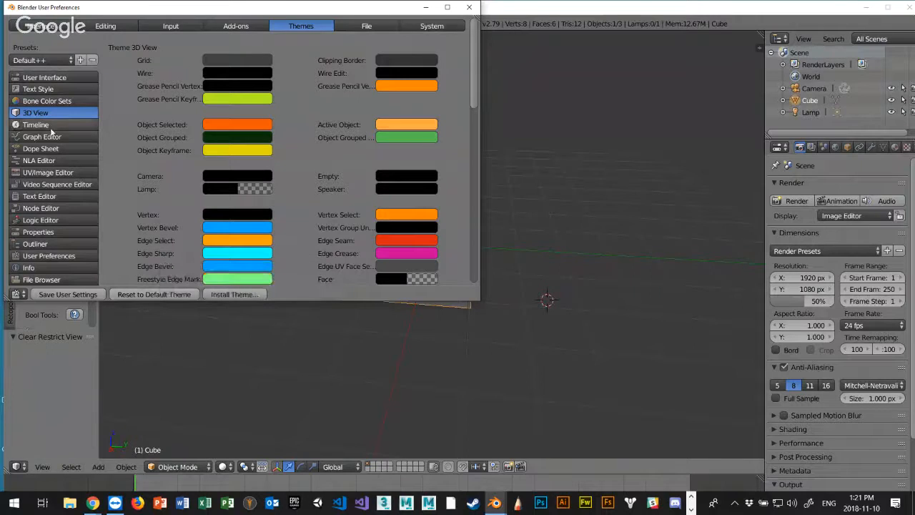
Apply the Back To Black theme preset and close the user preferences to inspect the cube in the 3D view
{"action": "left_click", "coordinate": [35, 60]}
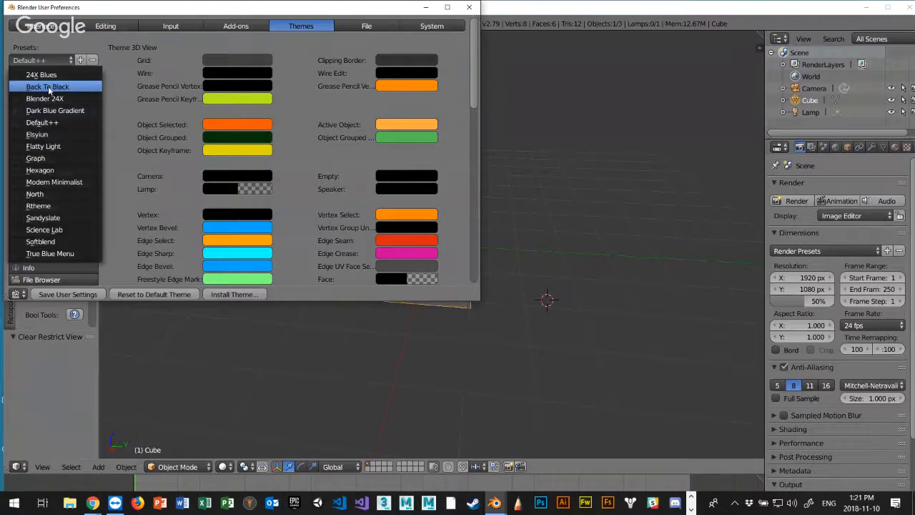
{"action": "left_click", "coordinate": [48, 87]}
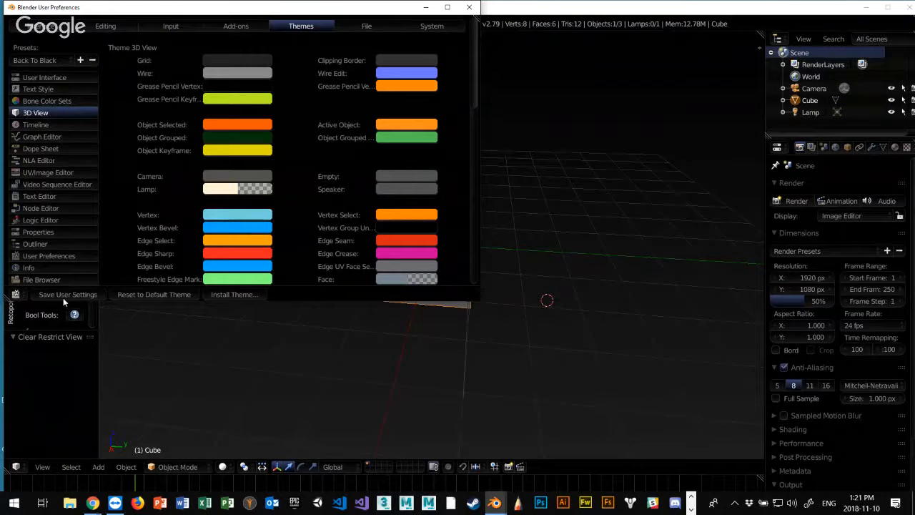
{"action": "left_click", "coordinate": [469, 7]}
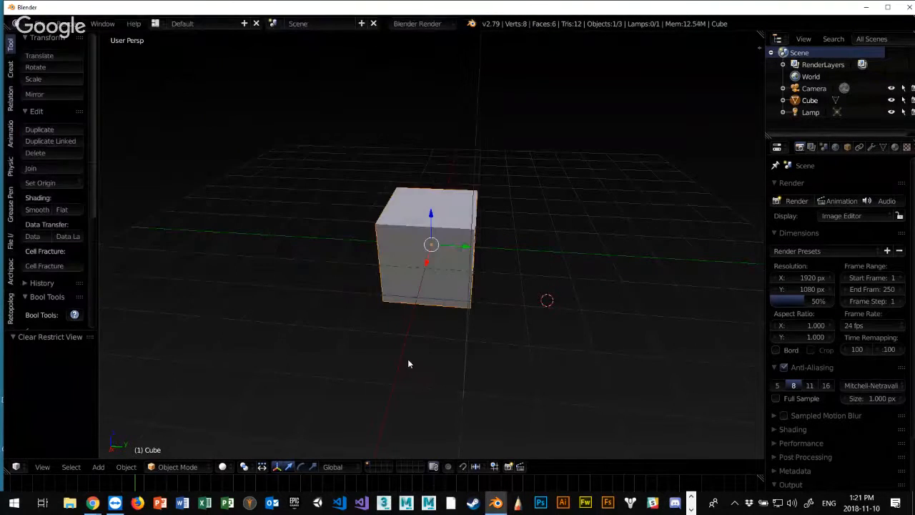
{"action": "middle_click_drag", "start_coordinate": [407, 358], "coordinate": [572, 343]}
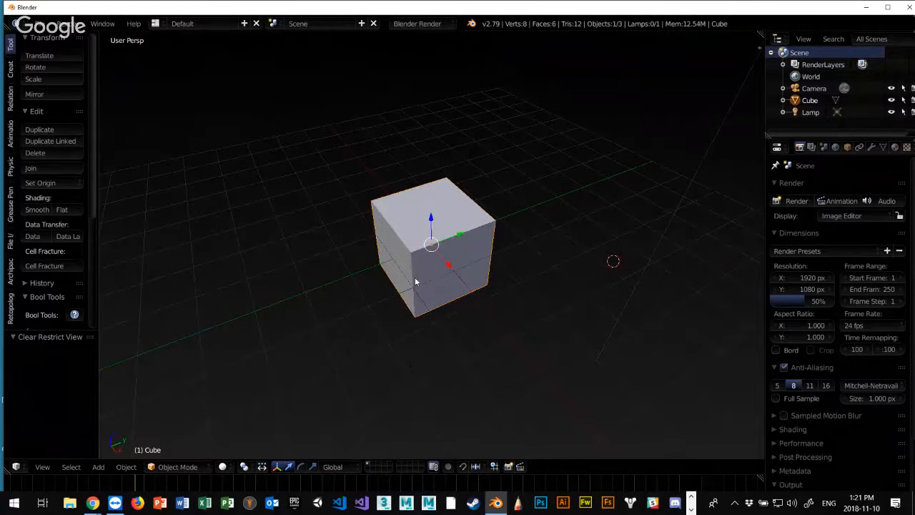
{"action": "scroll", "coordinate": [414, 283], "scroll_direction": "down", "scroll_amount": 2}
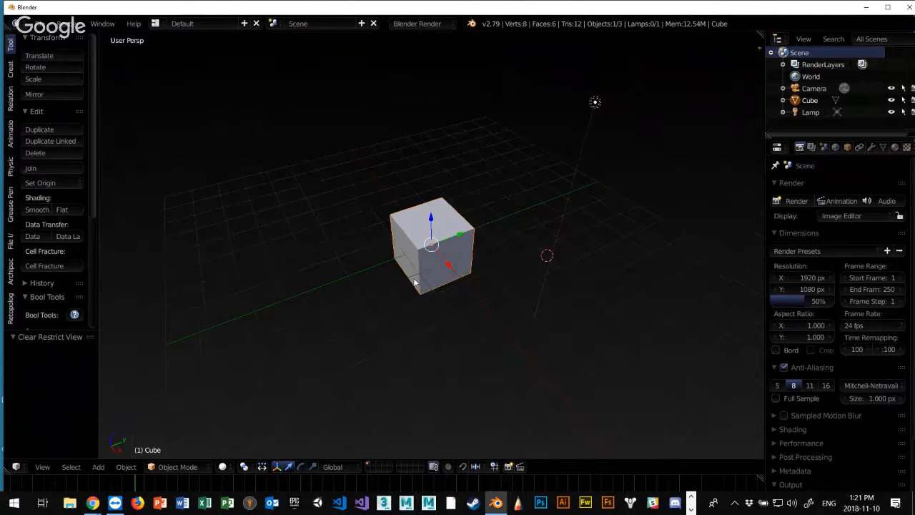
{"action": "scroll", "coordinate": [426, 279], "scroll_direction": "up", "scroll_amount": 6}
{"action": "middle_click_drag", "start_coordinate": [433, 283], "coordinate": [392, 271]}
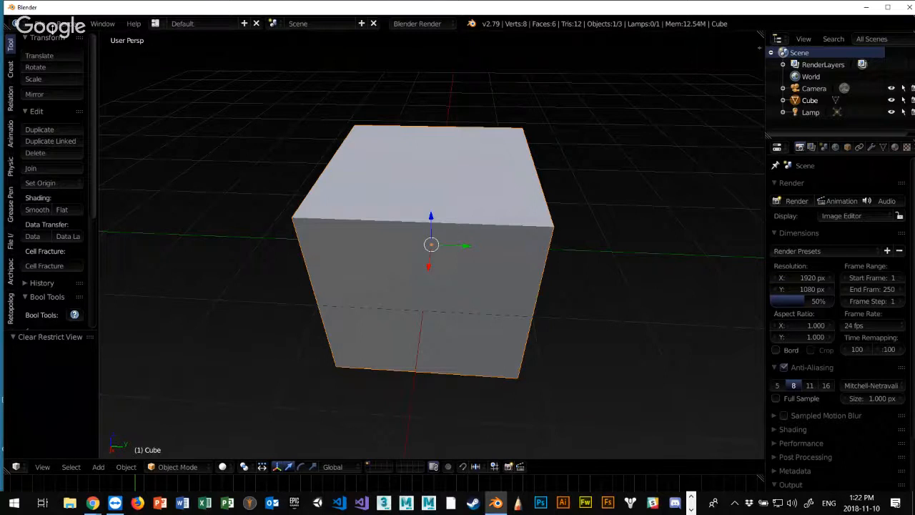
Reopen the user preferences and save the user settings with the Back To Black theme
{"action": "left_click", "coordinate": [45, 25]}
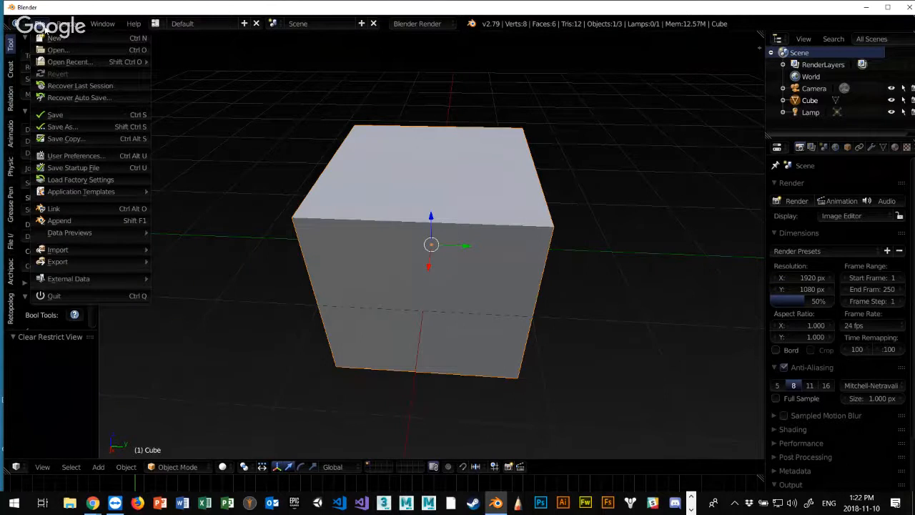
{"action": "left_click", "coordinate": [64, 156]}
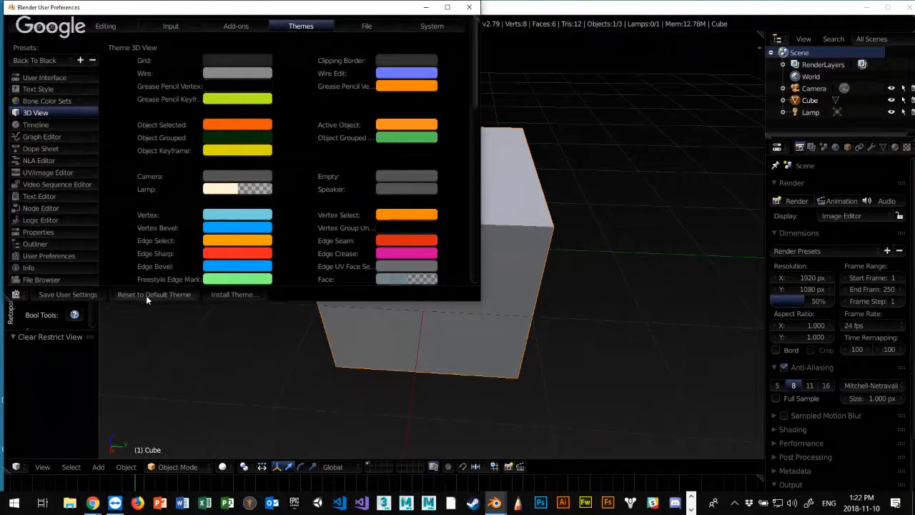
{"action": "left_click", "coordinate": [66, 295]}
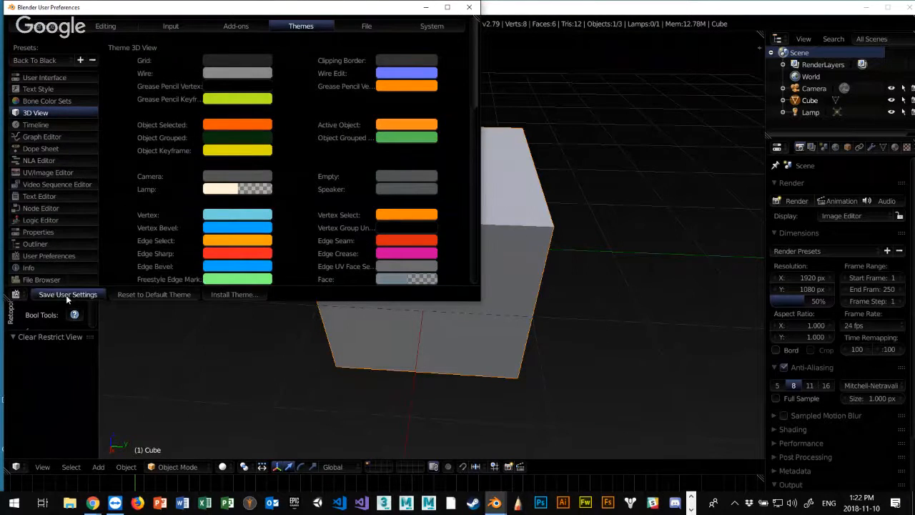
Review the File, System and Interface preferences and close the preferences window
{"action": "left_click", "coordinate": [363, 27]}
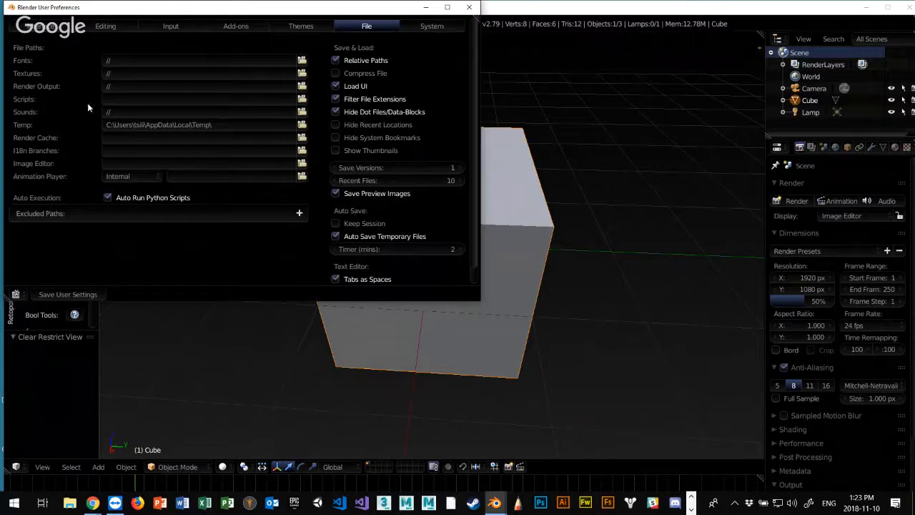
{"action": "left_click", "coordinate": [431, 27]}
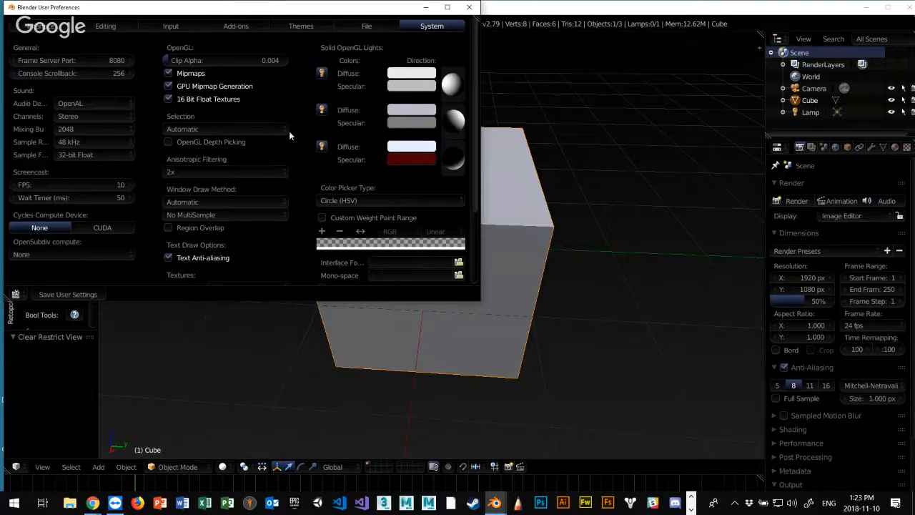
{"action": "left_click", "coordinate": [50, 28]}
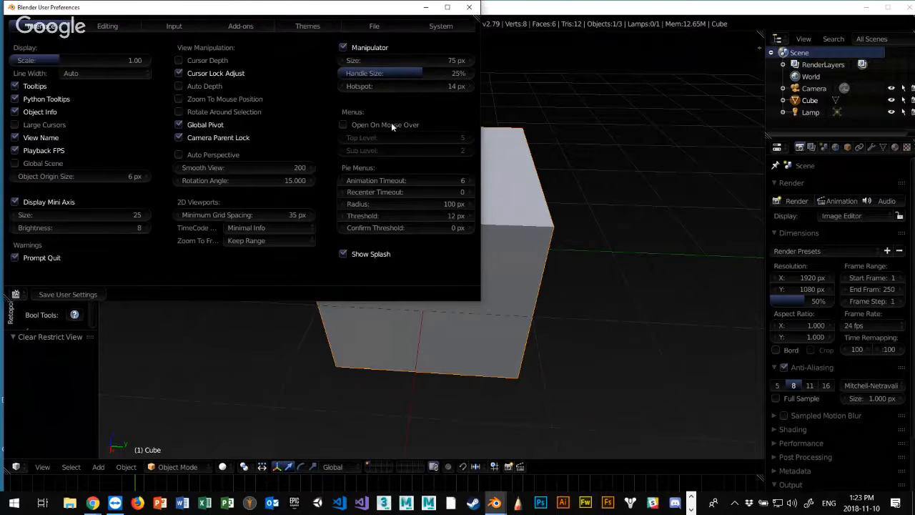
{"action": "left_click", "coordinate": [469, 8]}
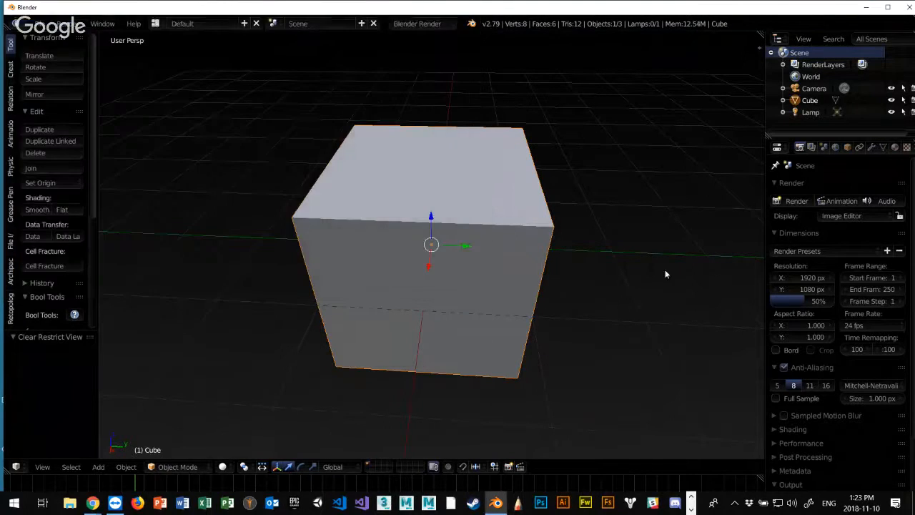
Show the 3D view's properties region to examine the cube's location, rotation, scale and dimensions
{"action": "scroll", "coordinate": [568, 220], "scroll_direction": "down", "scroll_amount": 6}
{"action": "middle_click_drag", "start_coordinate": [611, 301], "coordinate": [635, 259]}
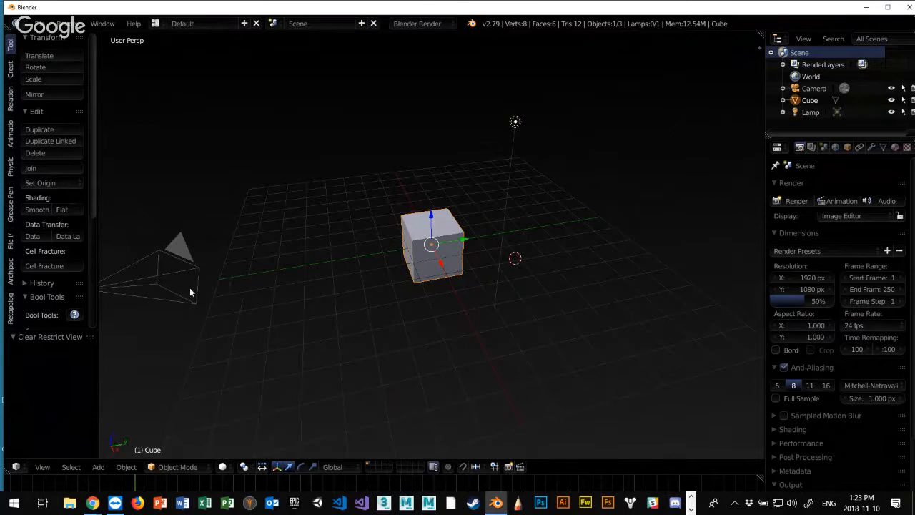
{"action": "scroll", "coordinate": [382, 298], "scroll_direction": "down", "scroll_amount": 1}
{"action": "scroll", "coordinate": [383, 298], "scroll_direction": "up", "scroll_amount": 2}
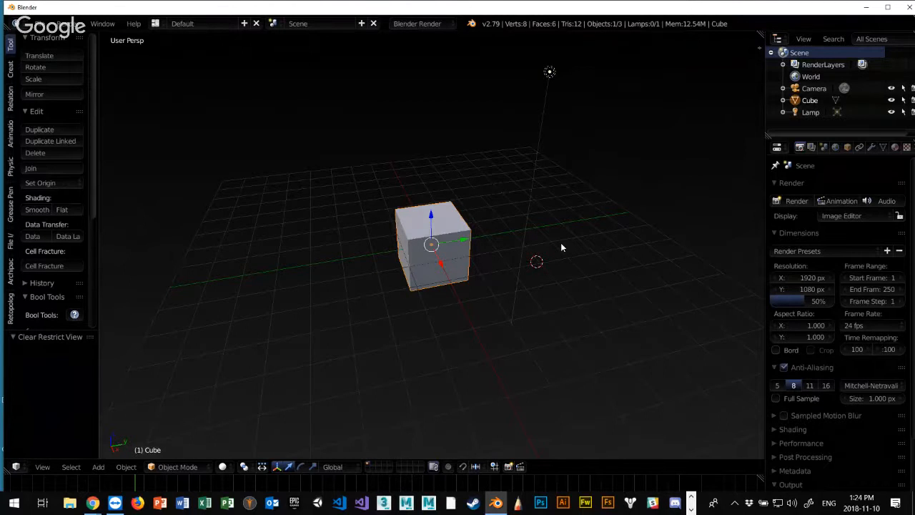
{"action": "key", "text": "n"}
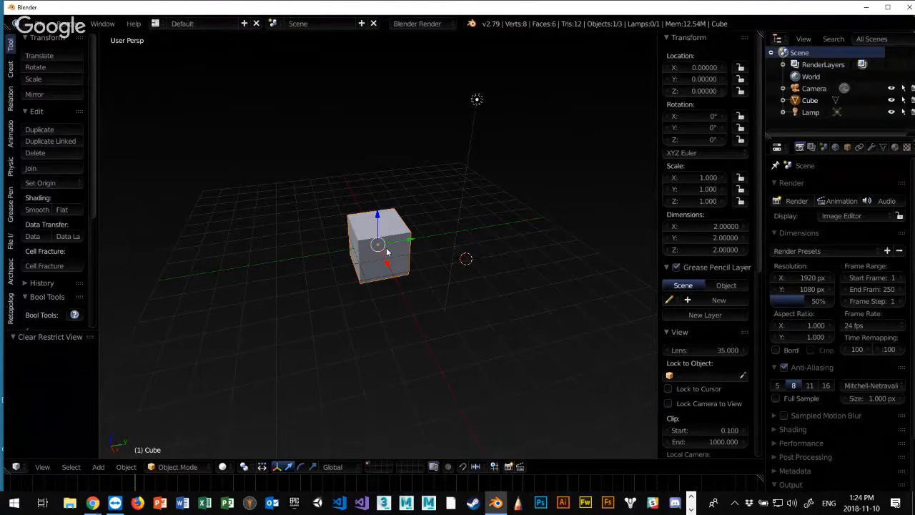
{"action": "scroll", "coordinate": [389, 248], "scroll_direction": "down", "scroll_amount": 1}
{"action": "scroll", "coordinate": [388, 251], "scroll_direction": "up", "scroll_amount": 2}
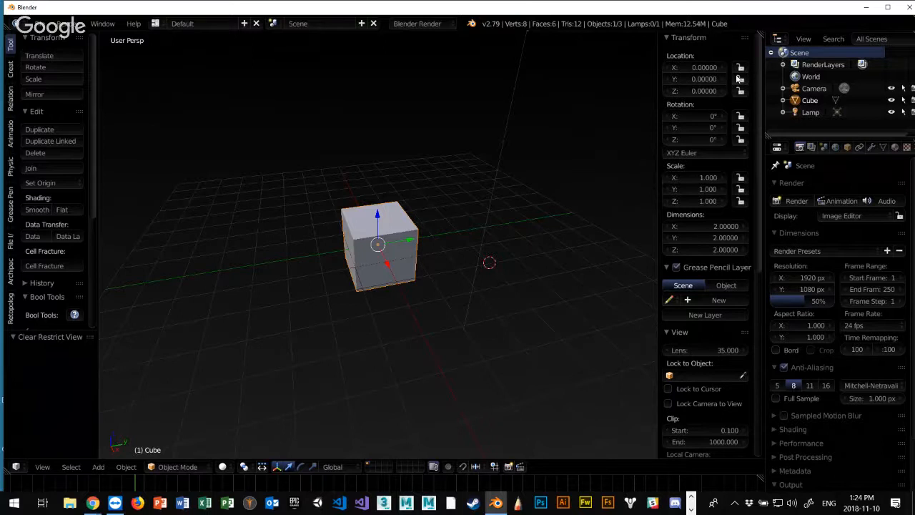
Set the cube's Y location to 1
{"action": "left_click", "coordinate": [699, 80]}
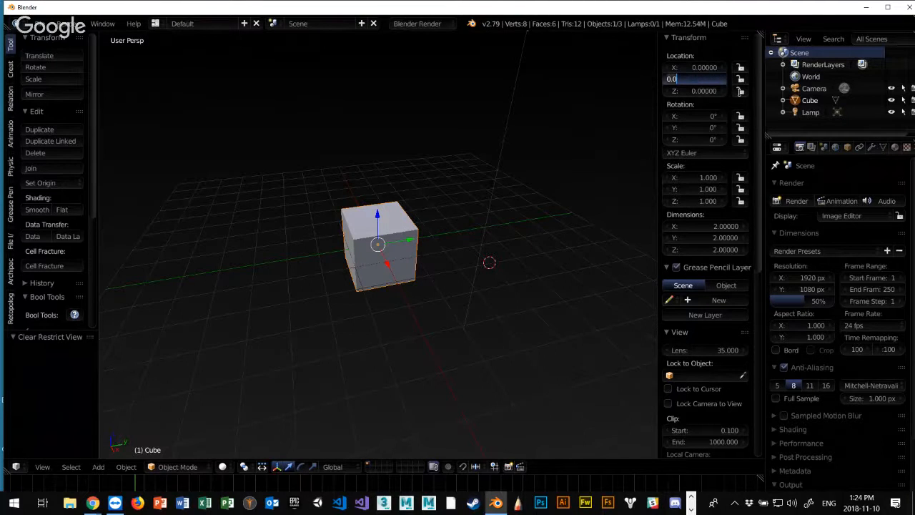
{"action": "type", "text": "1"}
{"action": "key", "text": "Return"}
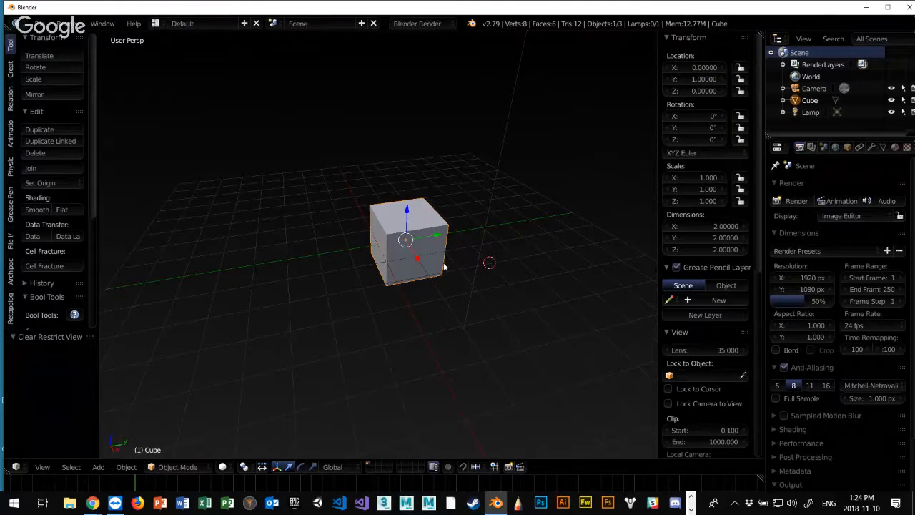
{"action": "scroll", "coordinate": [421, 261], "scroll_direction": "down", "scroll_amount": 1}
{"action": "scroll", "coordinate": [420, 261], "scroll_direction": "up", "scroll_amount": 2}
{"action": "scroll", "coordinate": [443, 270], "scroll_direction": "up", "scroll_amount": 2}
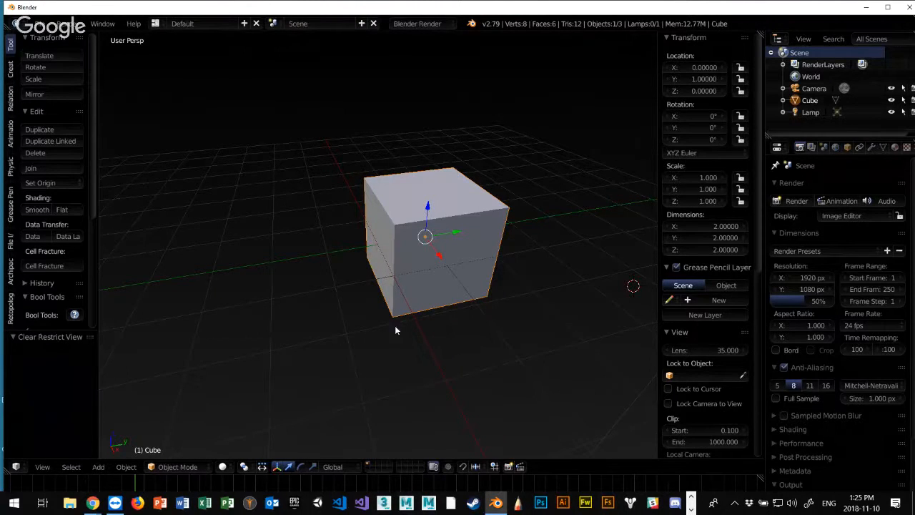
Clear the cube's location and hide both the properties region and the tool shelf
{"action": "key", "text": "alt+g"}
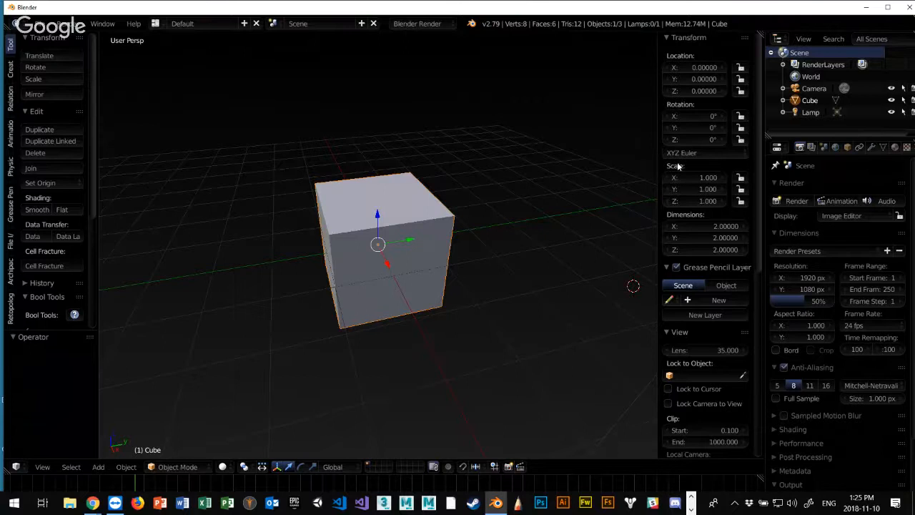
{"action": "key", "text": "n"}
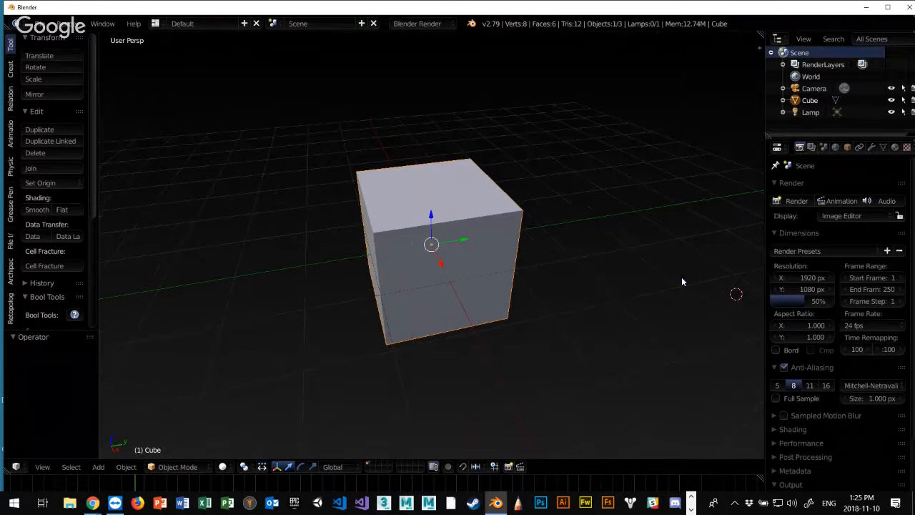
{"action": "key", "text": "t"}
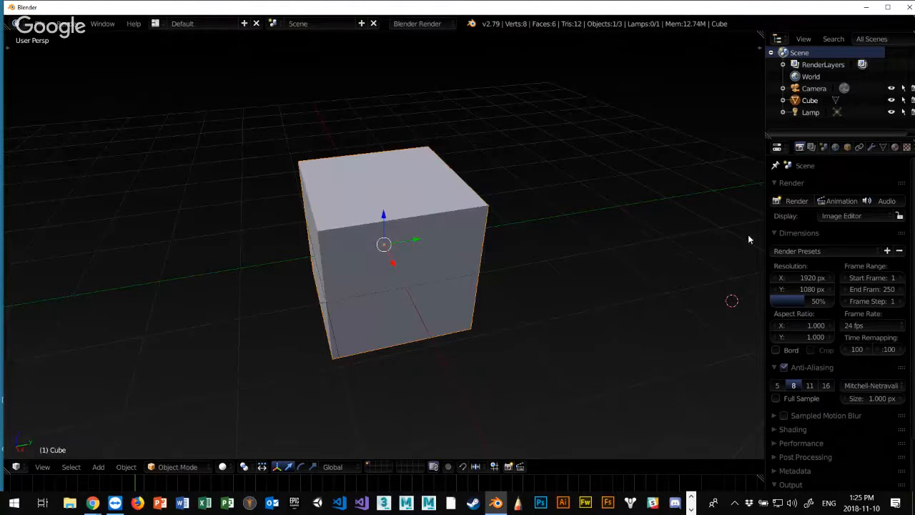
Widen the properties editor and review the render layers and scene settings
{"action": "left_click_drag", "start_coordinate": [765, 222], "coordinate": [606, 226]}
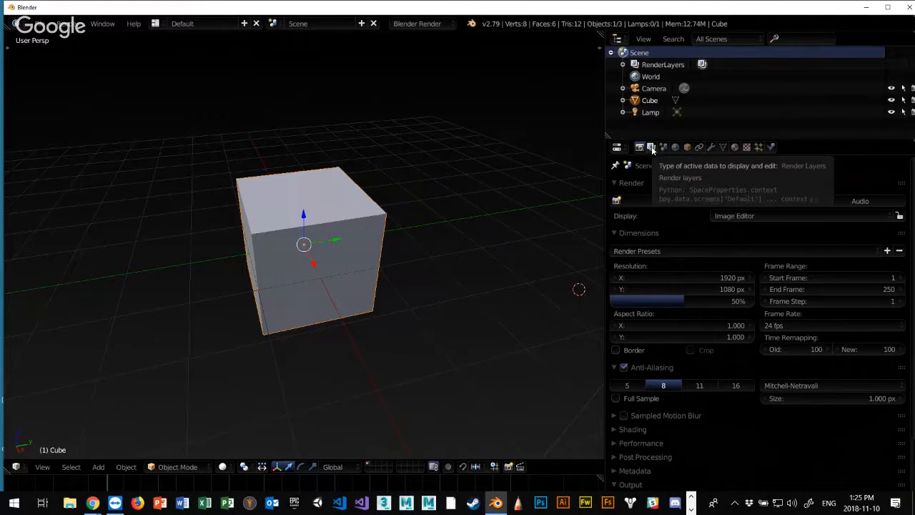
{"action": "left_click", "coordinate": [651, 147]}
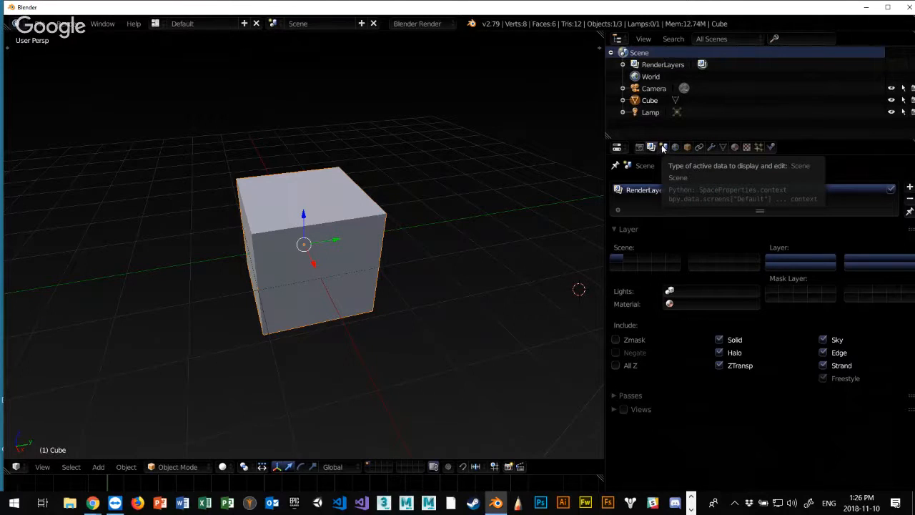
{"action": "left_click", "coordinate": [663, 147]}
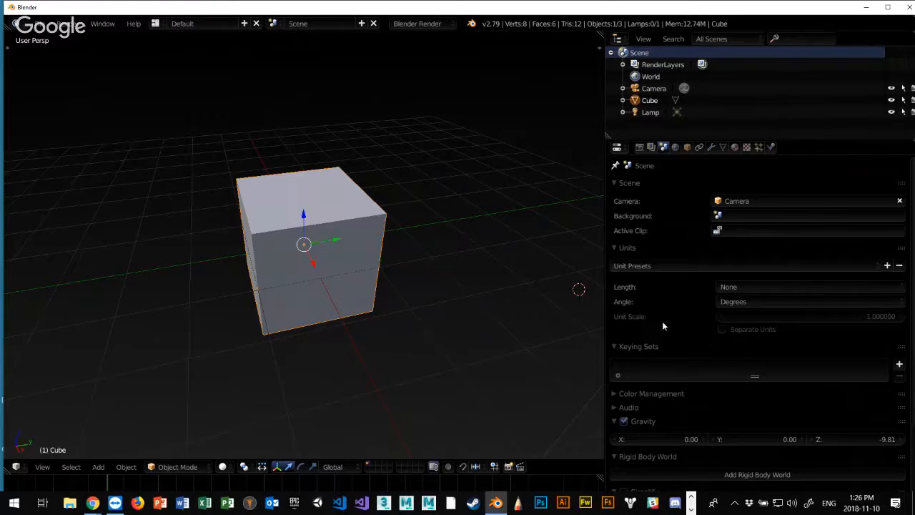
Set the scene's unit preset to Meters and show the 3D view's properties region
{"action": "left_click", "coordinate": [698, 268]}
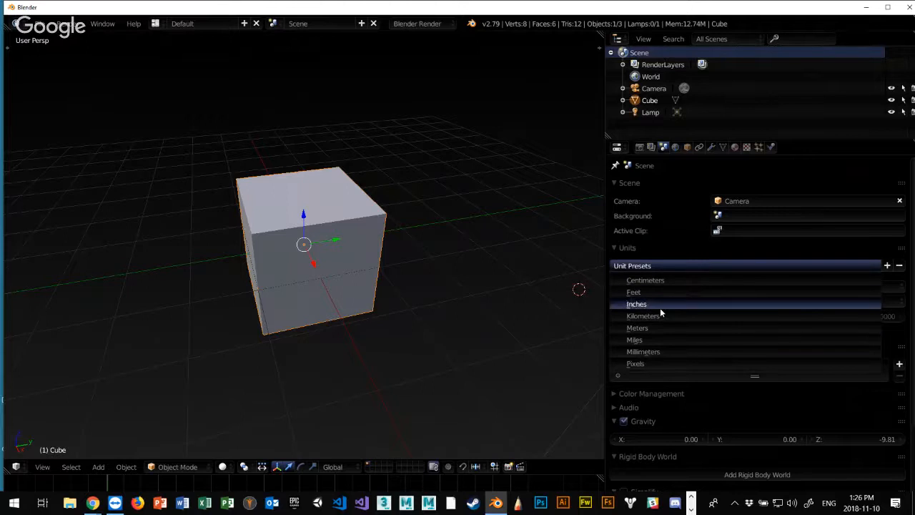
{"action": "left_click", "coordinate": [655, 330]}
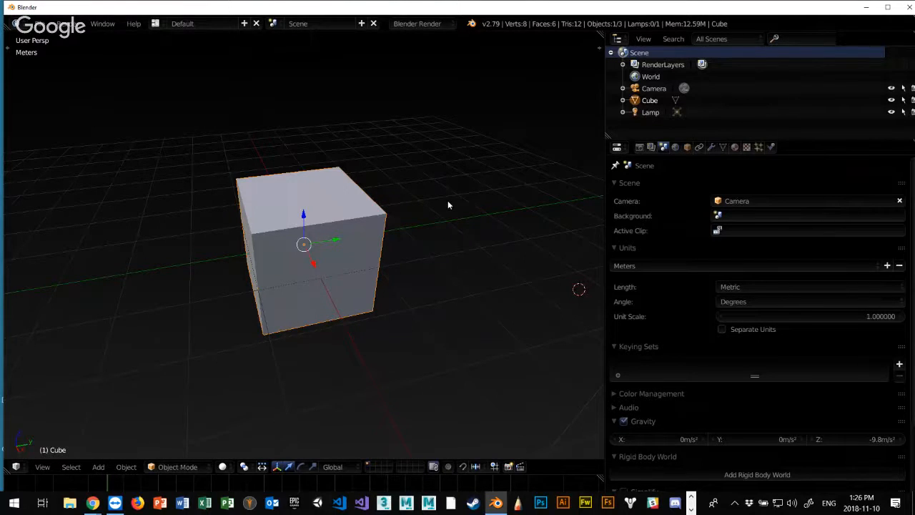
{"action": "key", "text": "n"}
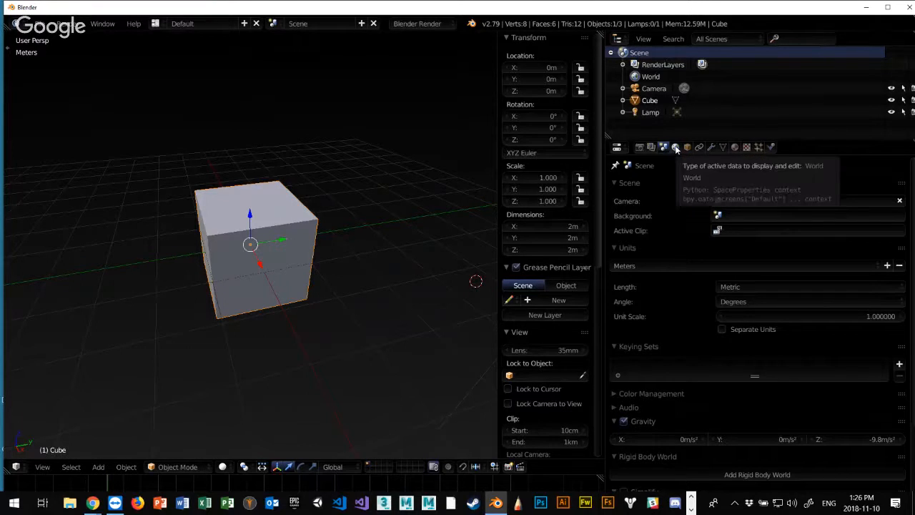
Review the World settings, from the sky colours through the lighting options to the gather options
{"action": "left_click", "coordinate": [676, 148]}
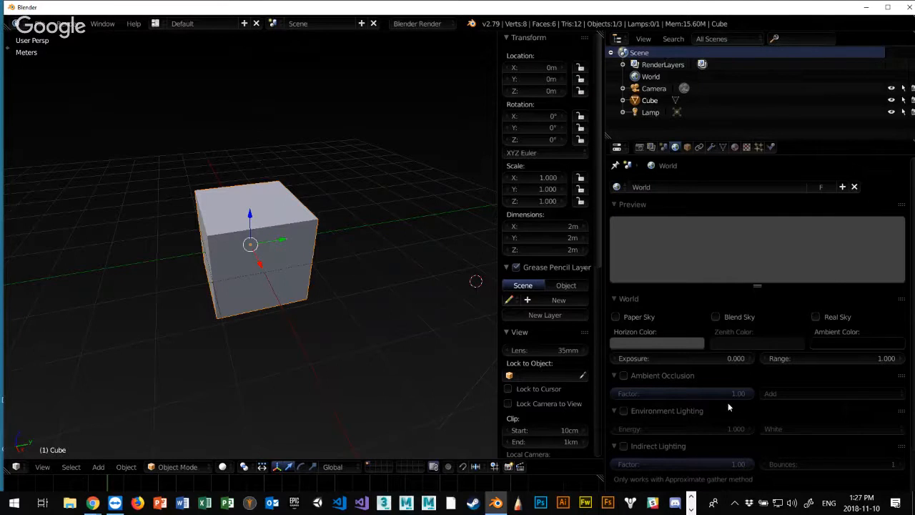
{"action": "scroll", "coordinate": [725, 402], "scroll_direction": "down", "scroll_amount": 1}
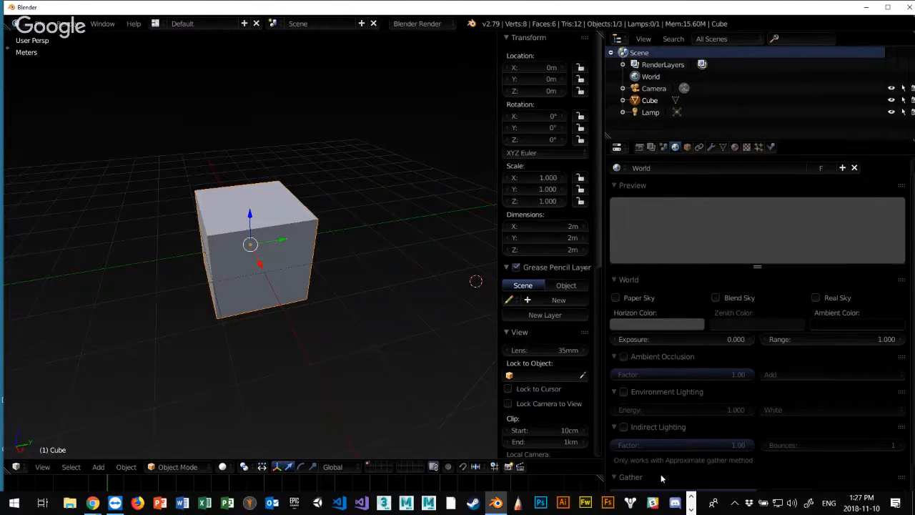
{"action": "scroll", "coordinate": [700, 361], "scroll_direction": "down", "scroll_amount": 3}
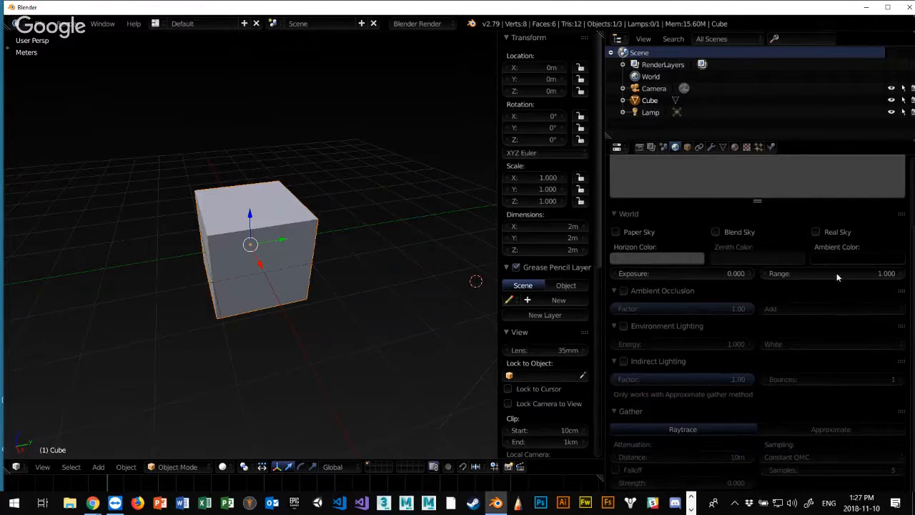
{"action": "scroll", "coordinate": [771, 317], "scroll_direction": "up", "scroll_amount": 4}
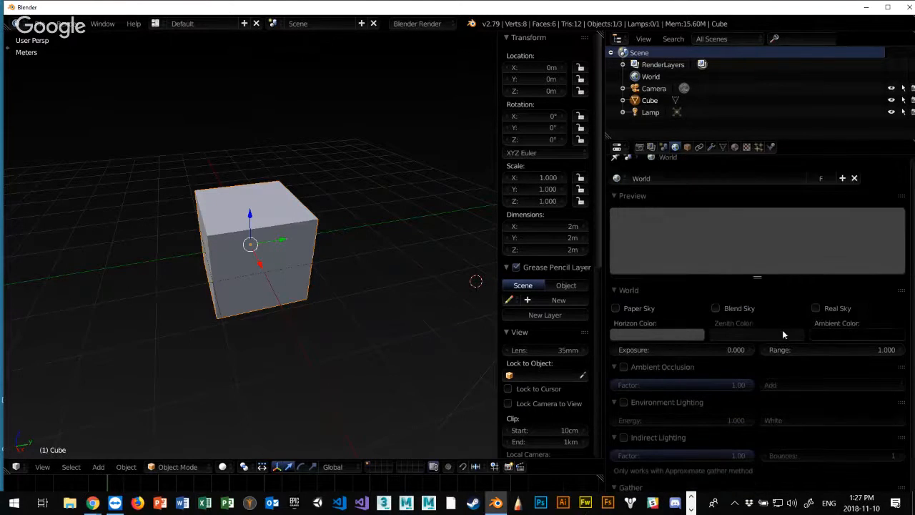
Compare the object properties of the cube, camera and lamp, and reselect the cube
{"action": "left_click", "coordinate": [688, 147]}
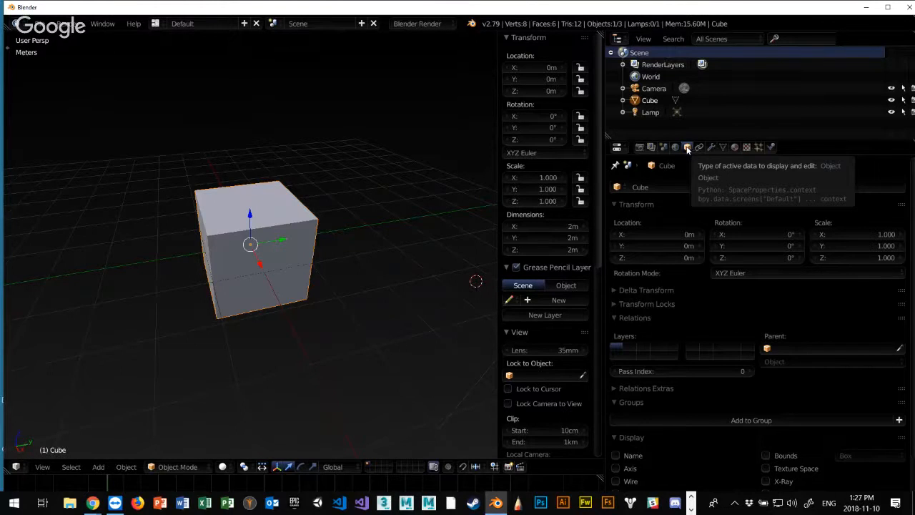
{"action": "left_click", "coordinate": [653, 90]}
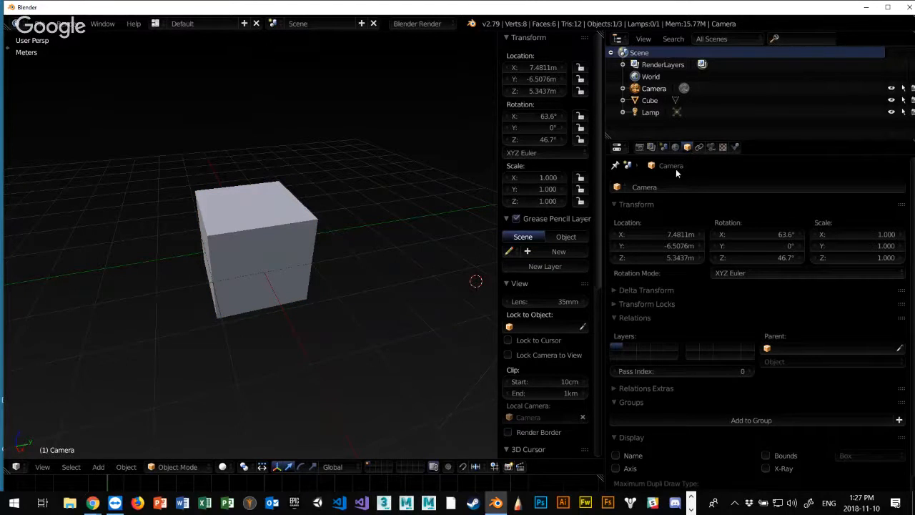
{"action": "left_click", "coordinate": [649, 113]}
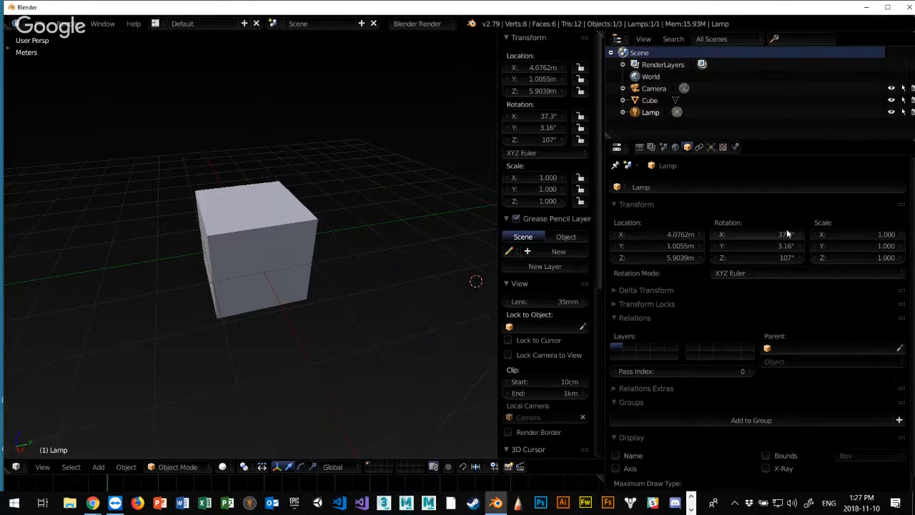
{"action": "scroll", "coordinate": [715, 301], "scroll_direction": "down", "scroll_amount": 2}
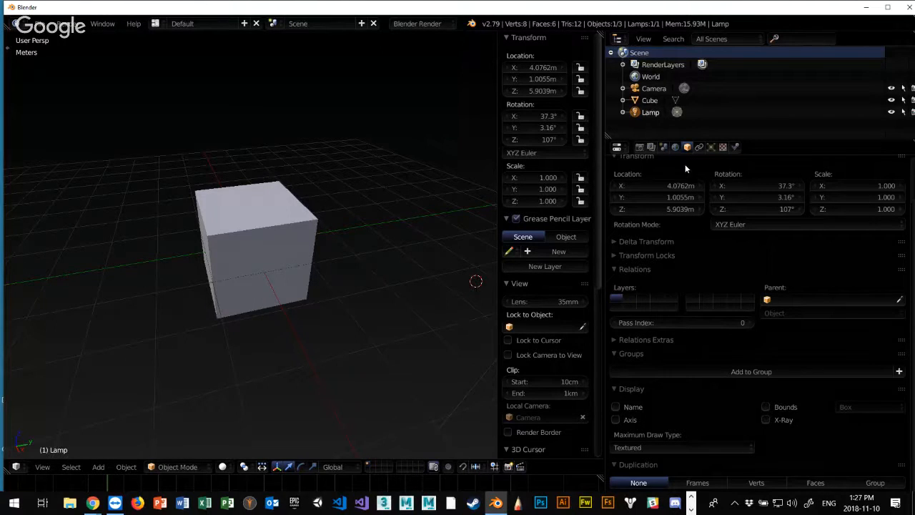
{"action": "scroll", "coordinate": [710, 364], "scroll_direction": "up", "scroll_amount": 3}
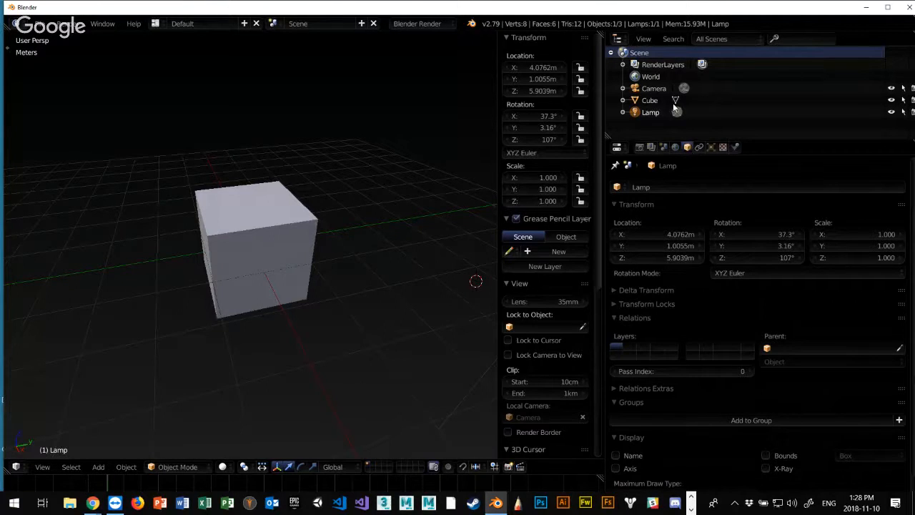
{"action": "left_click", "coordinate": [646, 101]}
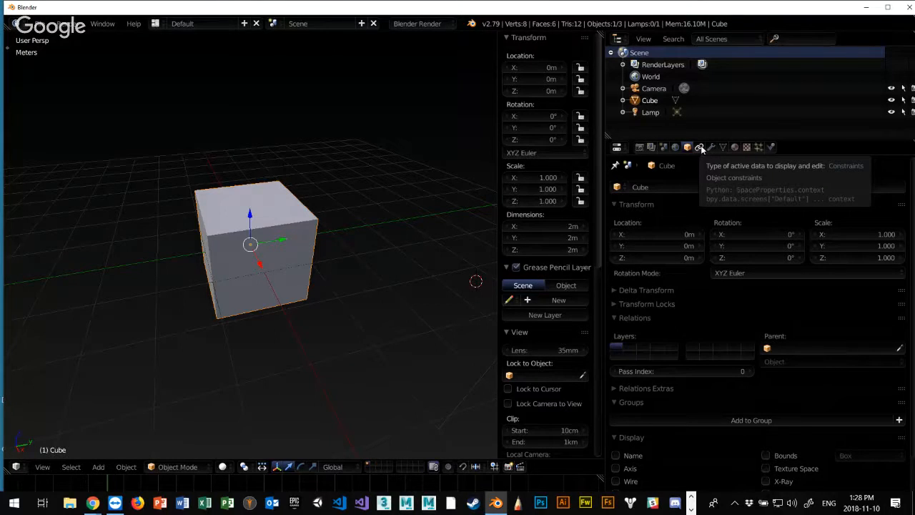
Review the cube's object constraints, modifiers and mesh data settings
{"action": "left_click", "coordinate": [699, 147]}
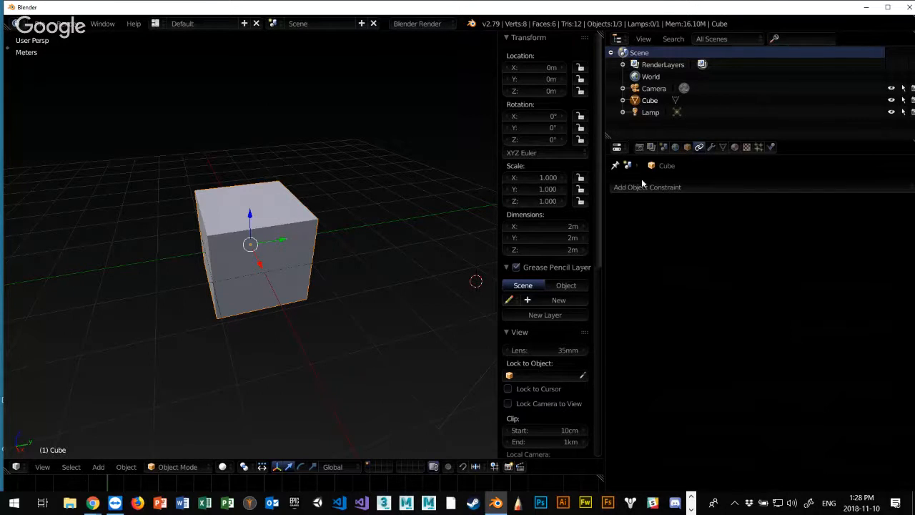
{"action": "left_click", "coordinate": [712, 148]}
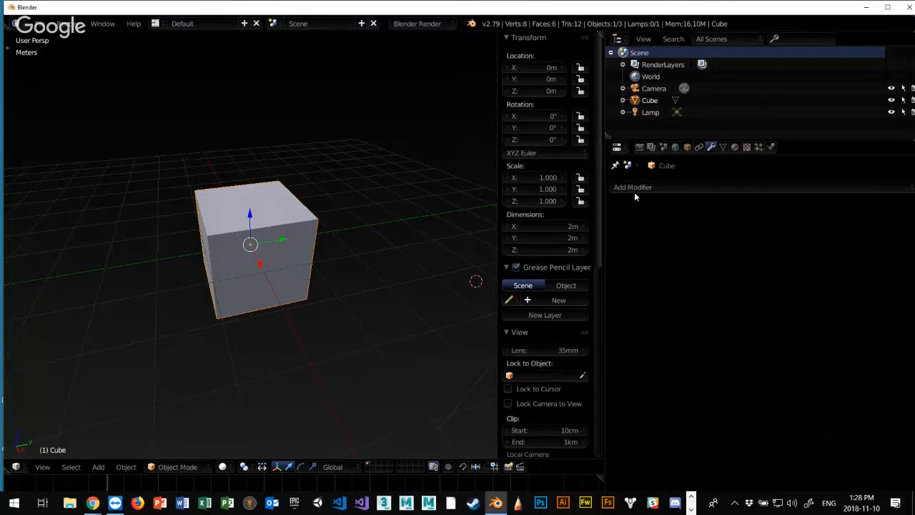
{"action": "left_click", "coordinate": [723, 148]}
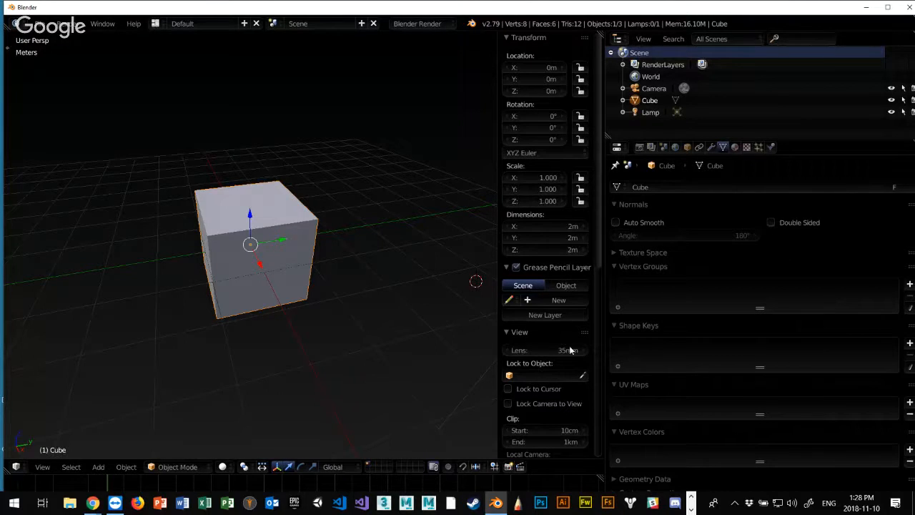
Show the cube's material settings, making room by extending the properties editor upward and hiding the 3D view's properties region
{"action": "left_click", "coordinate": [734, 147]}
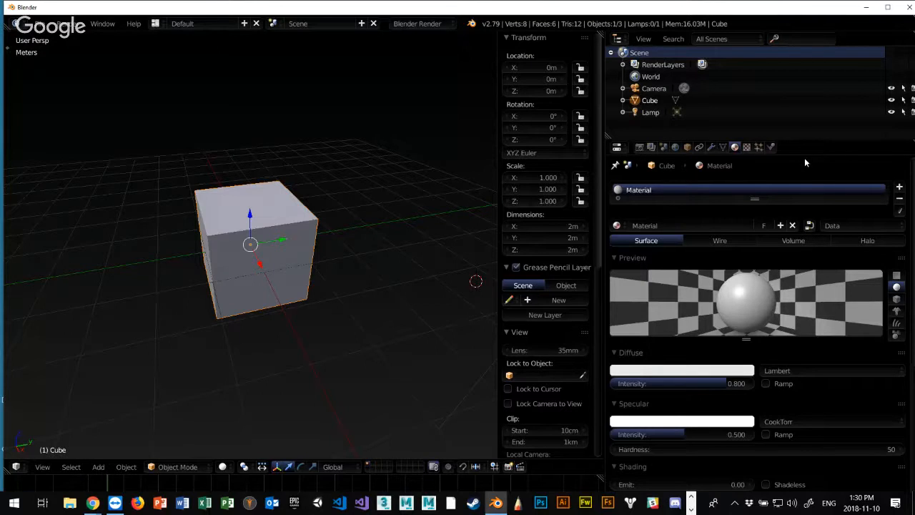
{"action": "left_click_drag", "start_coordinate": [808, 154], "coordinate": [805, 69]}
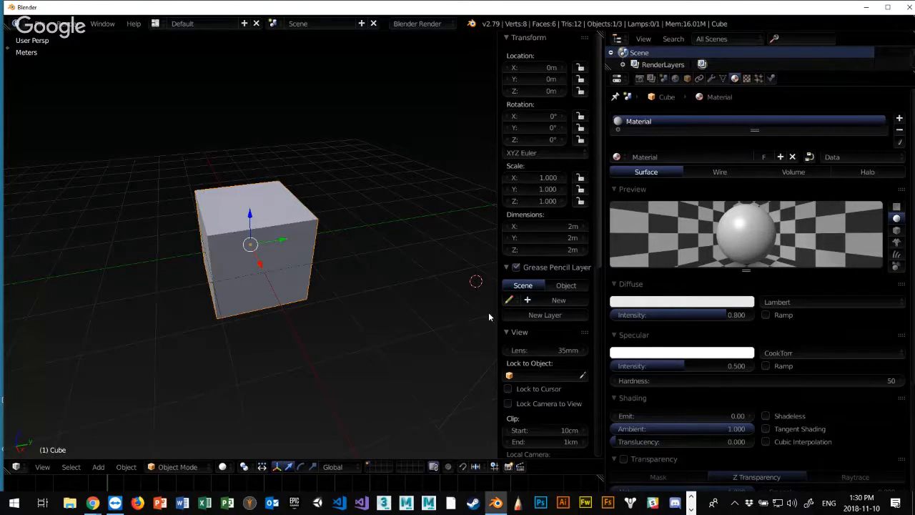
{"action": "key", "text": "n"}
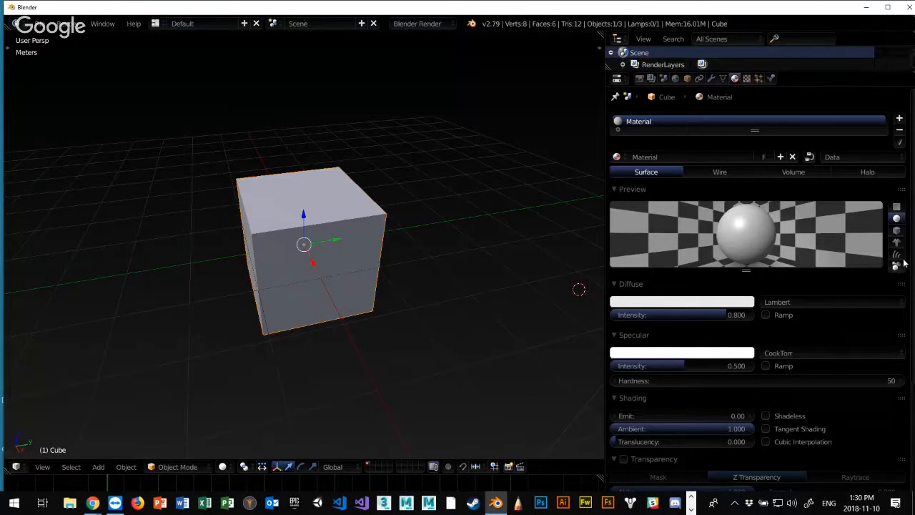
Compare the material preview on the flat, sphere, cube, monkey, hair and sphere-with-sky shapes, ending on the sphere
{"action": "left_click", "coordinate": [898, 207]}
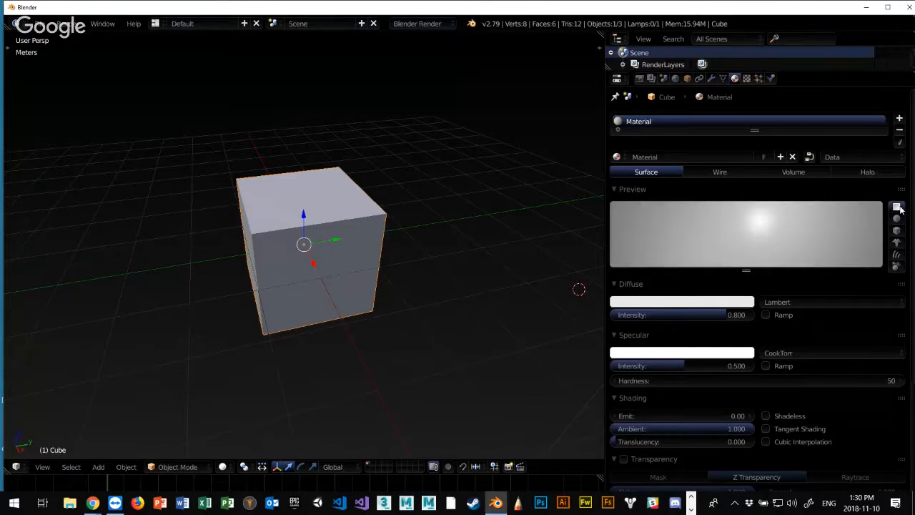
{"action": "left_click", "coordinate": [898, 219]}
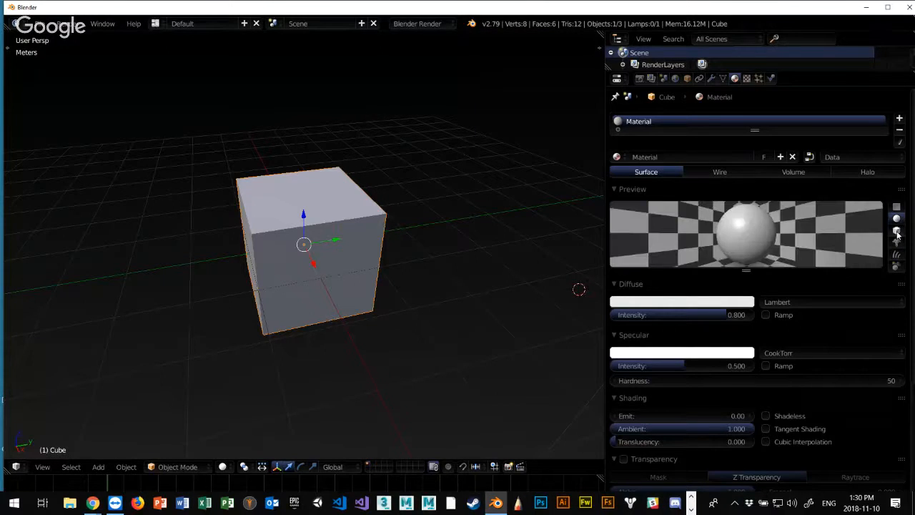
{"action": "left_click", "coordinate": [897, 231]}
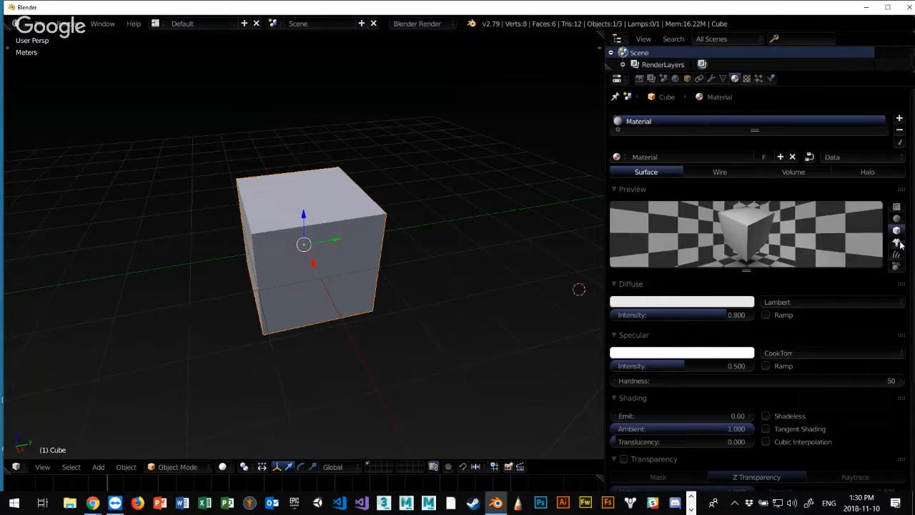
{"action": "left_click", "coordinate": [899, 242]}
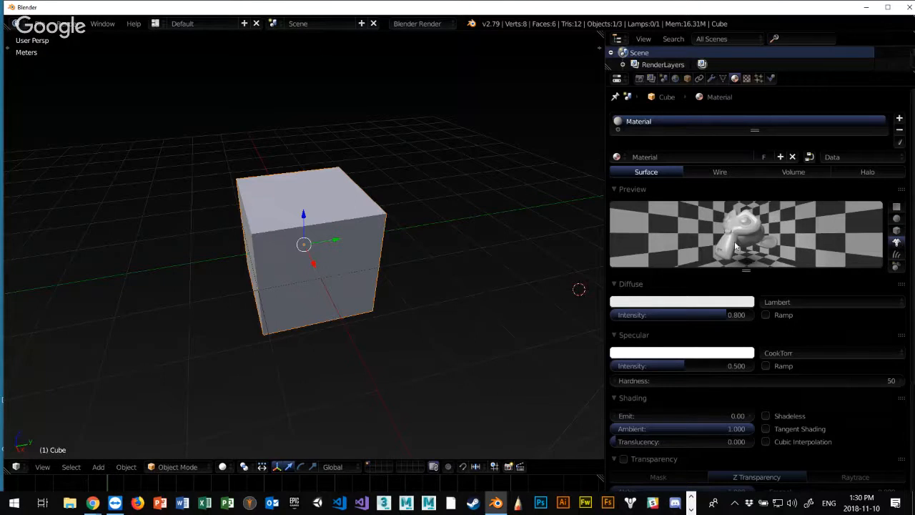
{"action": "left_click", "coordinate": [898, 255]}
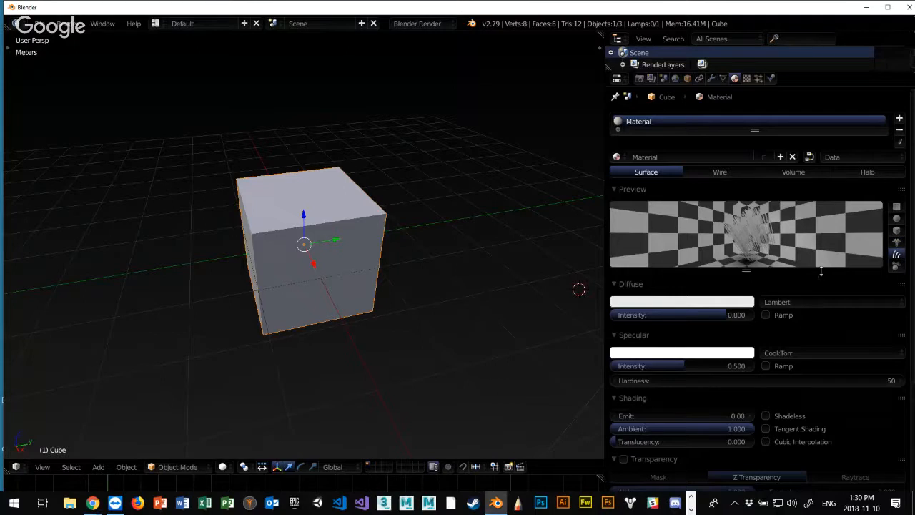
{"action": "left_click", "coordinate": [896, 266]}
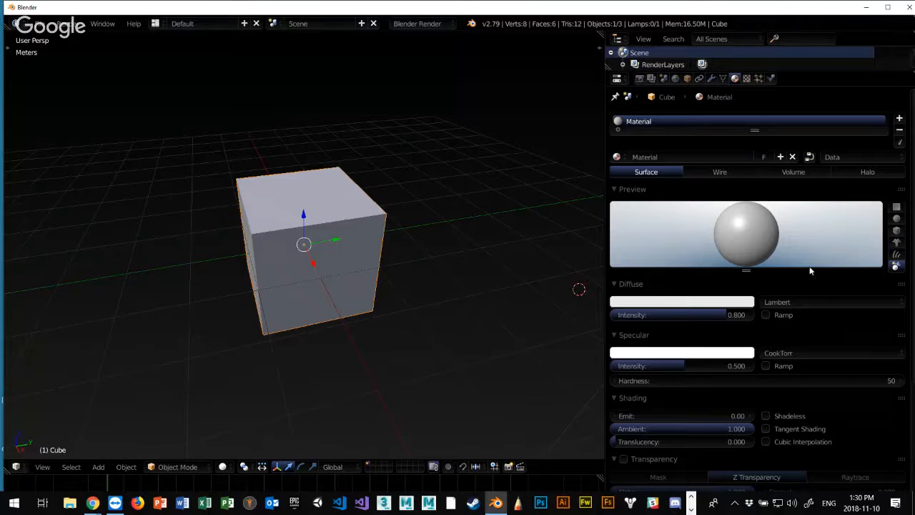
{"action": "left_click", "coordinate": [897, 231]}
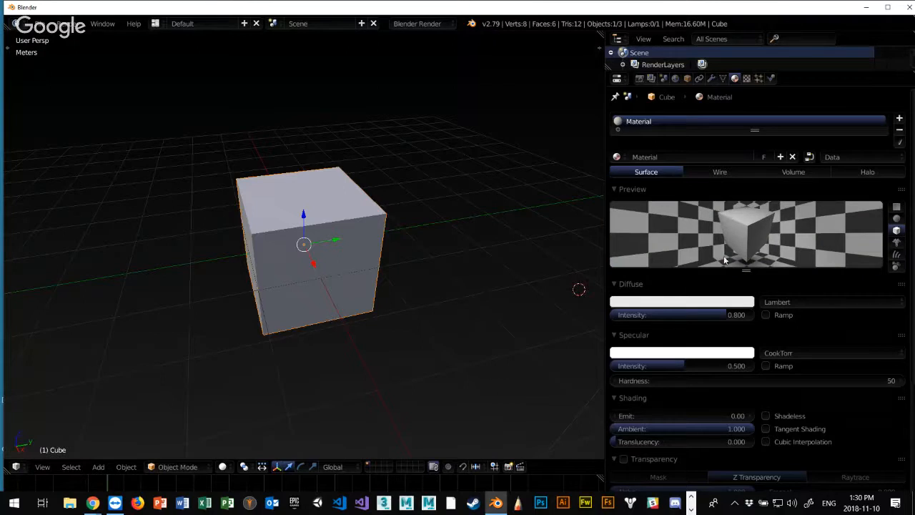
{"action": "left_click", "coordinate": [897, 220]}
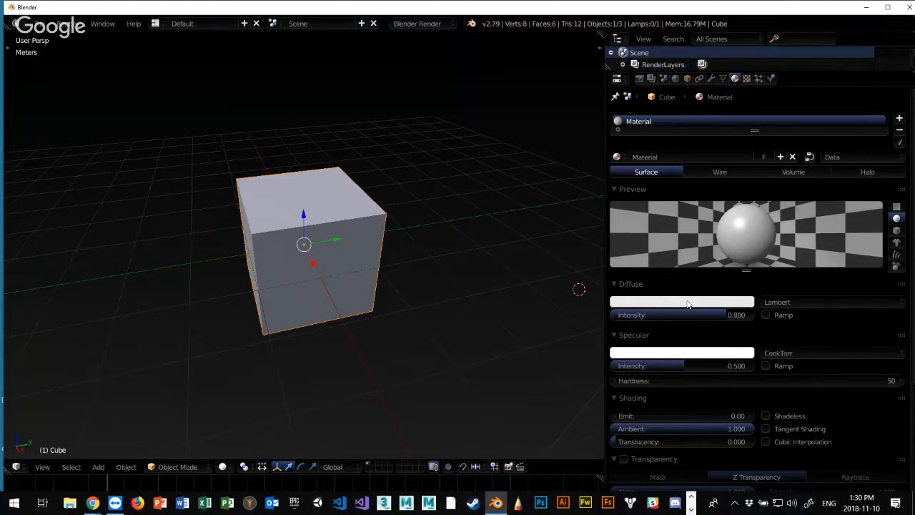
Change the material's diffuse colour to light green, RGB 0.298, 1.000, 0.201, and display the colour values as HSV
{"action": "left_click", "coordinate": [650, 303]}
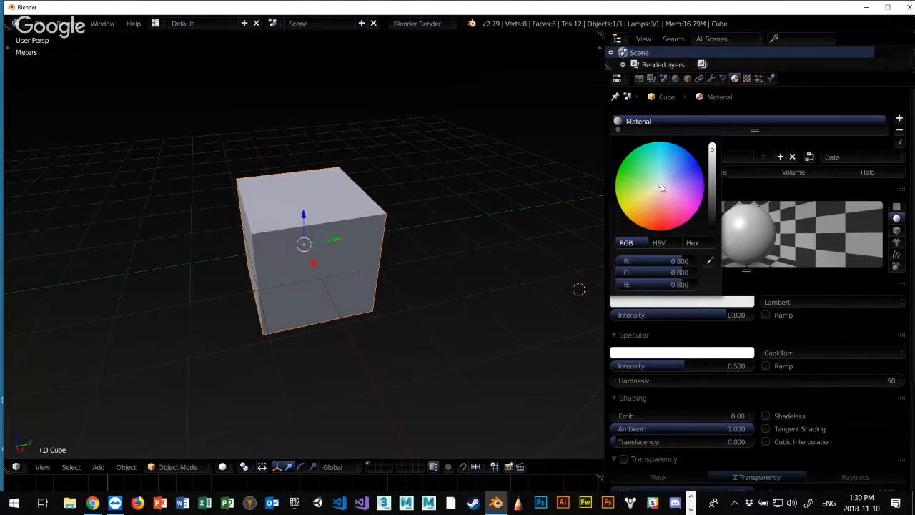
{"action": "left_click_drag", "start_coordinate": [660, 184], "coordinate": [633, 175]}
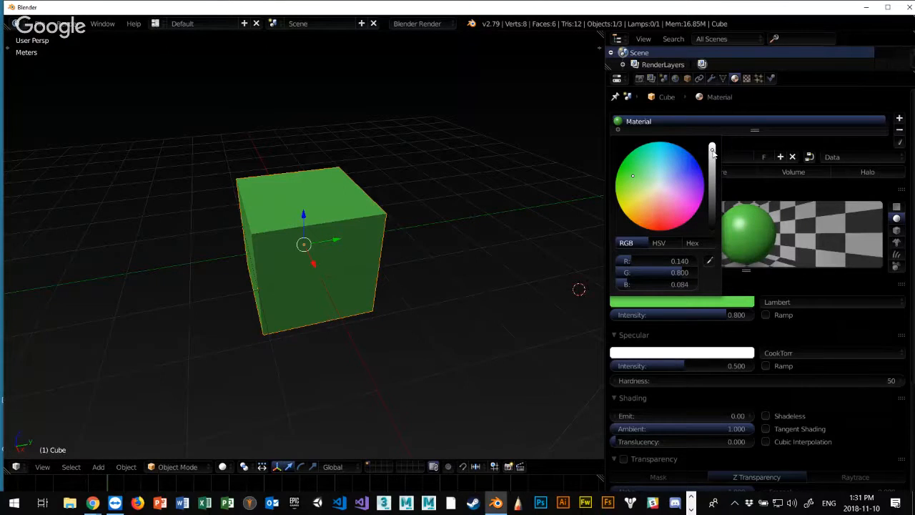
{"action": "mouse_move", "coordinate": [712, 152]}
{"action": "left_mouse_down"}
{"action": "mouse_move", "coordinate": [712, 206]}
{"action": "mouse_move", "coordinate": [713, 148]}
{"action": "left_mouse_up"}
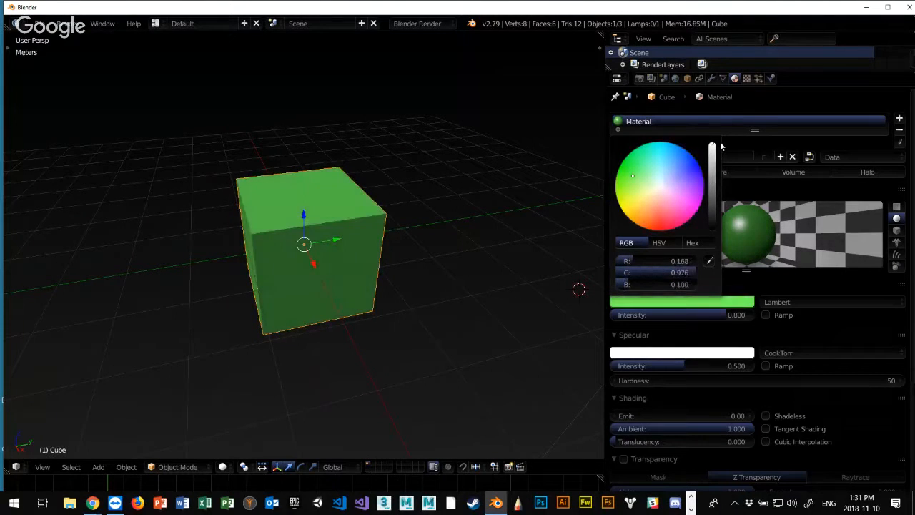
{"action": "mouse_move", "coordinate": [633, 177]}
{"action": "left_mouse_down"}
{"action": "mouse_move", "coordinate": [683, 186]}
{"action": "mouse_move", "coordinate": [664, 204]}
{"action": "mouse_move", "coordinate": [680, 177]}
{"action": "mouse_move", "coordinate": [638, 178]}
{"action": "left_mouse_up"}
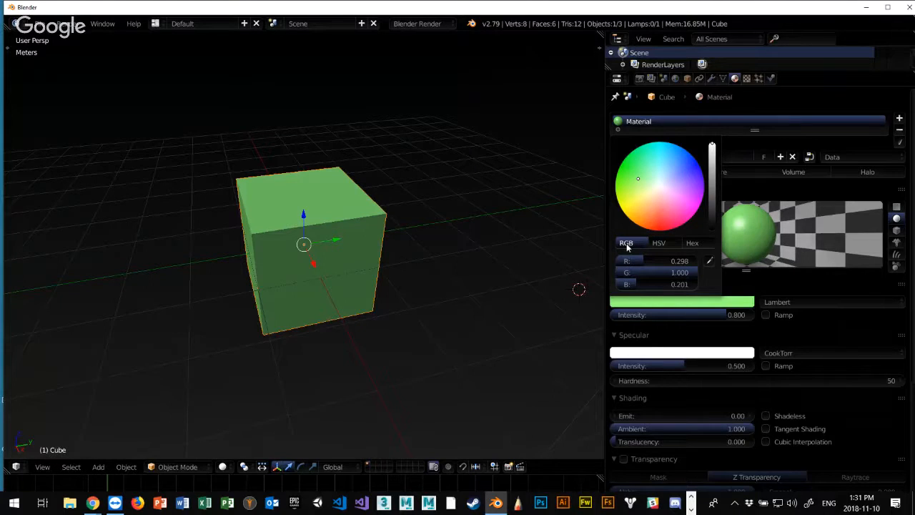
{"action": "left_click", "coordinate": [654, 244]}
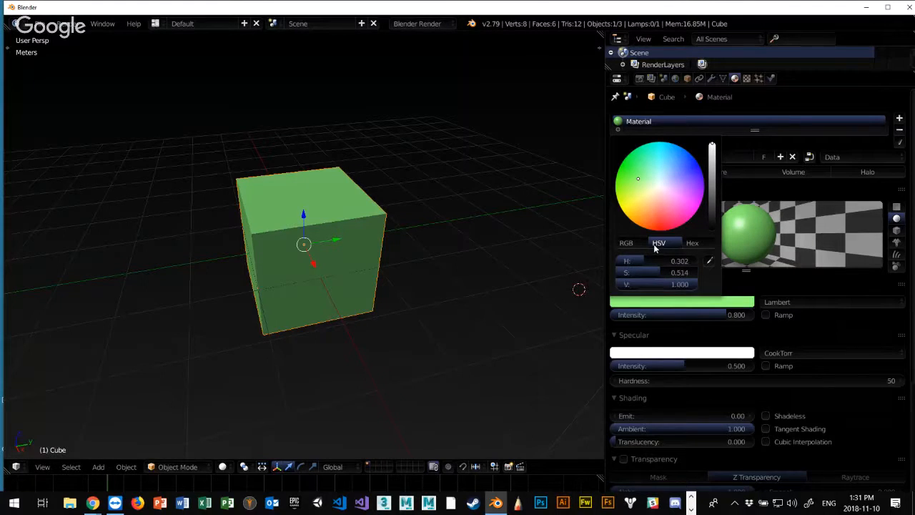
Change the diffuse colour to light purple with its value displayed as hex, and rename the material as Green
{"action": "left_click", "coordinate": [690, 243]}
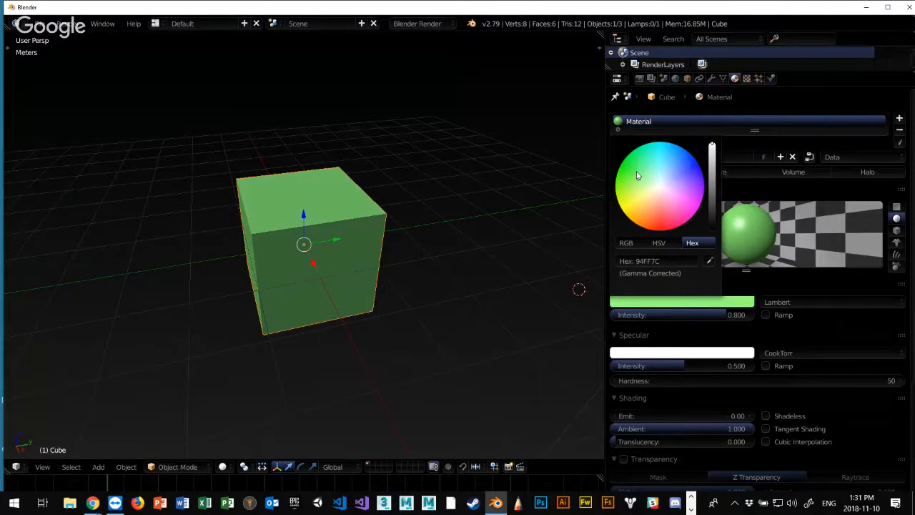
{"action": "left_click_drag", "start_coordinate": [640, 192], "coordinate": [681, 179]}
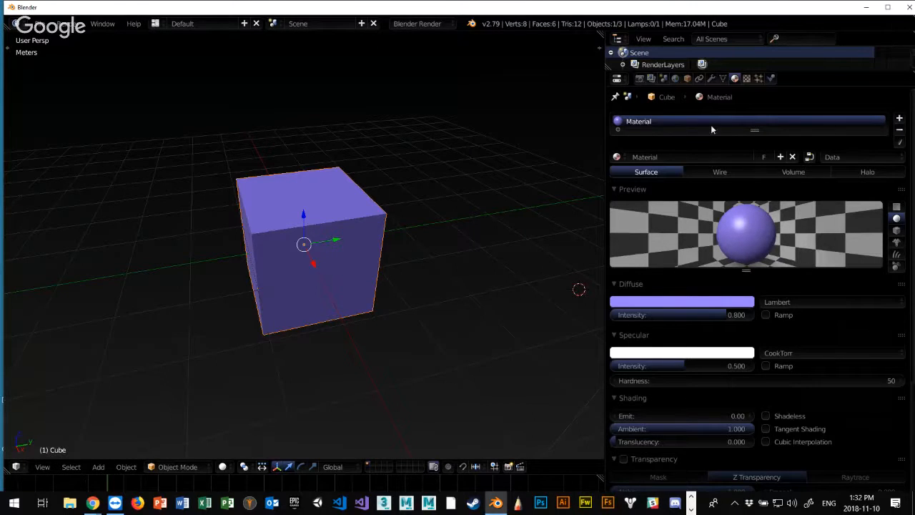
{"action": "double_click", "coordinate": [637, 121]}
{"action": "key", "text": "BackSpace"}
{"action": "type", "text": "Green"}
{"action": "key", "text": "Return"}
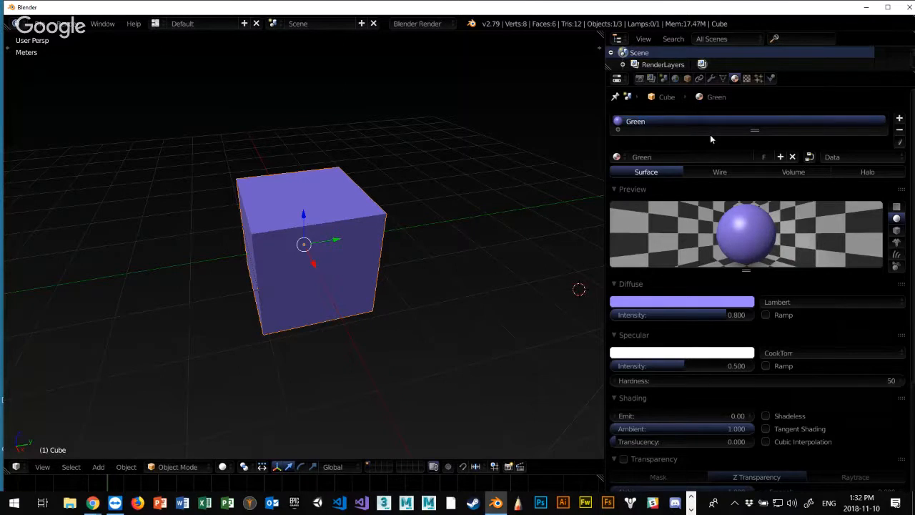
Change the Green material's diffuse colour to green, hex 8CFF65, and darken it by lowering its brightness
{"action": "left_click", "coordinate": [668, 306]}
{"action": "left_click_drag", "start_coordinate": [678, 186], "coordinate": [633, 178]}
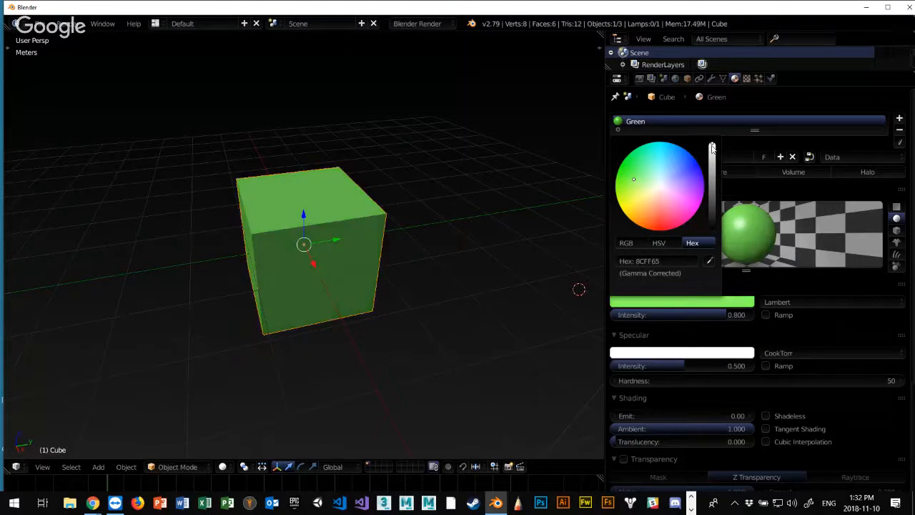
{"action": "left_click_drag", "start_coordinate": [712, 146], "coordinate": [710, 168]}
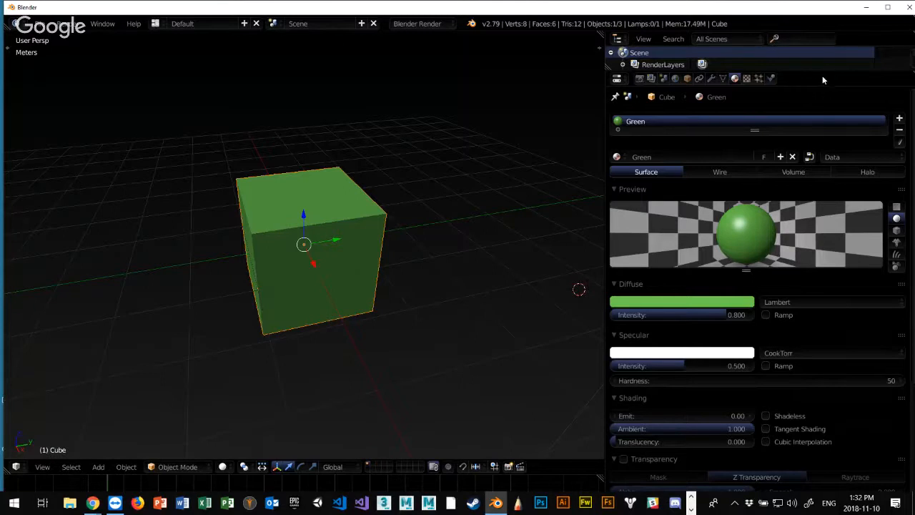
Rename the Cube object as Player in the outliner, adjusting the outliner's height to show all scene objects
{"action": "left_click_drag", "start_coordinate": [823, 77], "coordinate": [802, 173]}
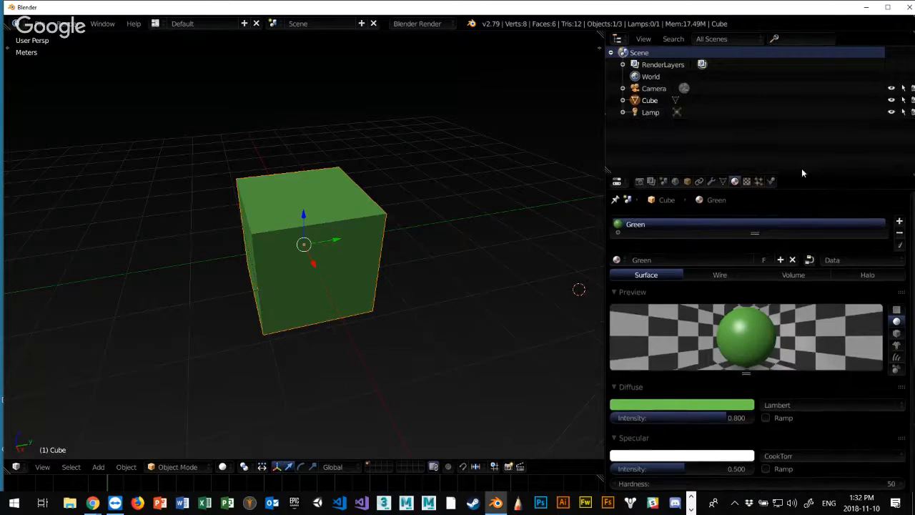
{"action": "double_click", "coordinate": [651, 102]}
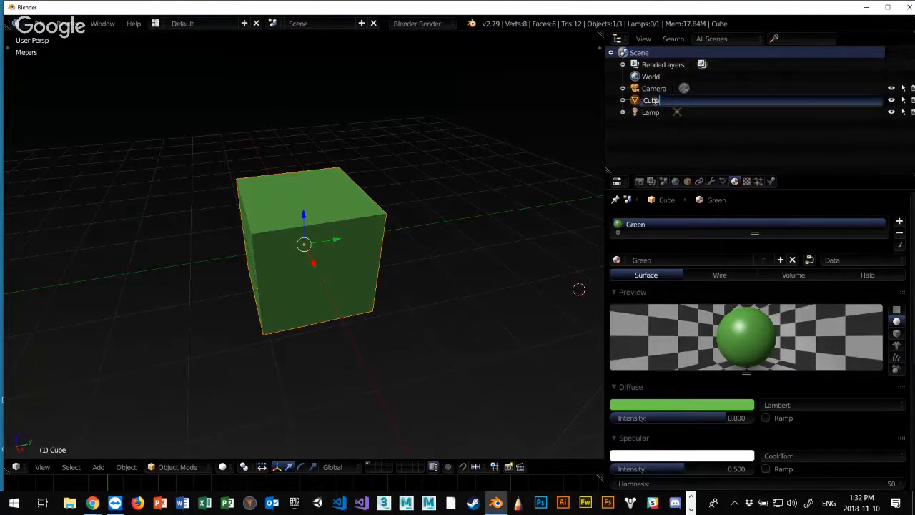
{"action": "type", "text": "Player"}
{"action": "key", "text": "Return"}
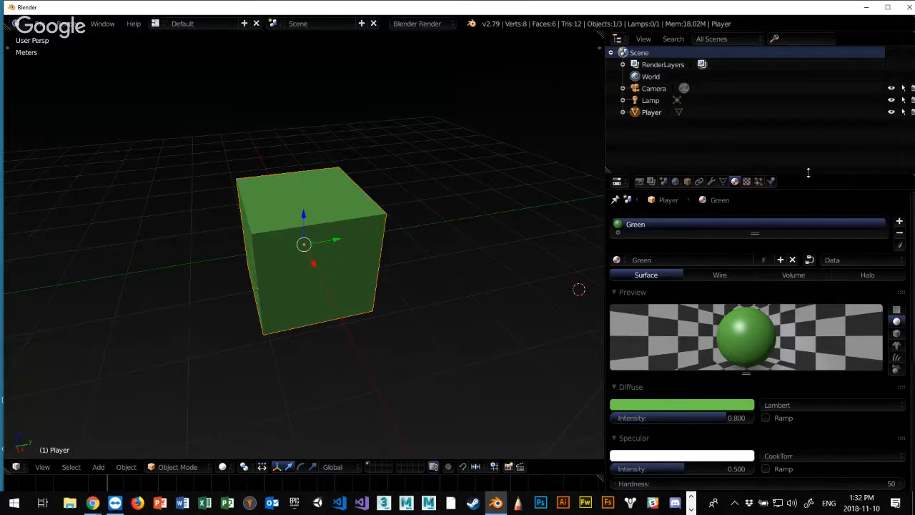
{"action": "left_click_drag", "start_coordinate": [803, 174], "coordinate": [803, 133]}
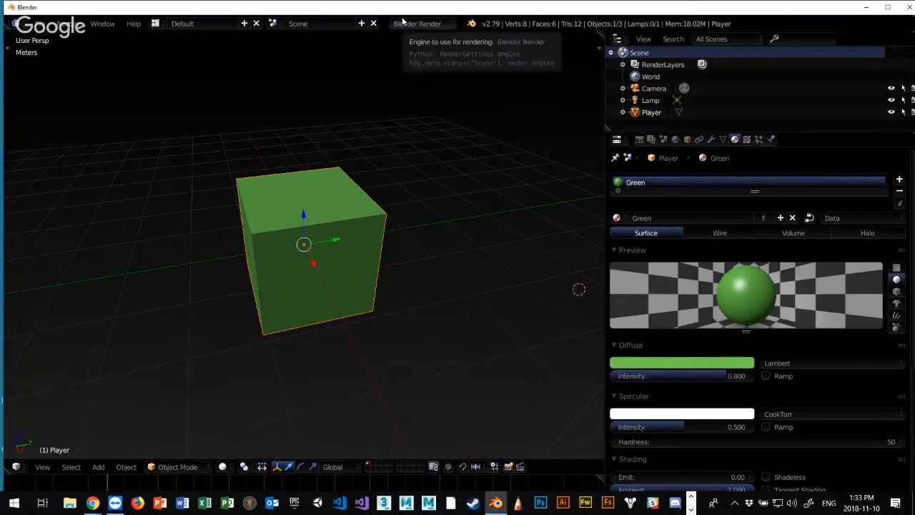
Compare the Green material's specular intensity at 1.000 and 0.000, ending at 1.000
{"action": "scroll", "coordinate": [728, 383], "scroll_direction": "down", "scroll_amount": 1}
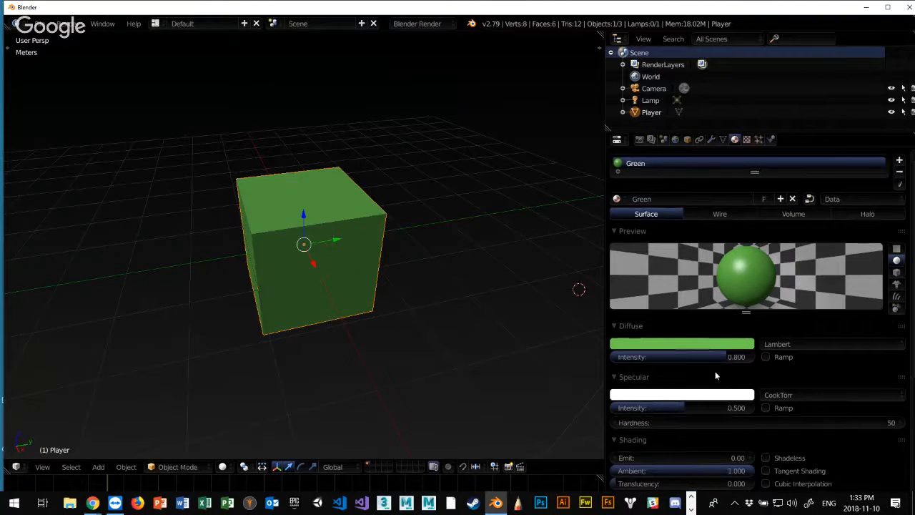
{"action": "scroll", "coordinate": [704, 354], "scroll_direction": "down", "scroll_amount": 3}
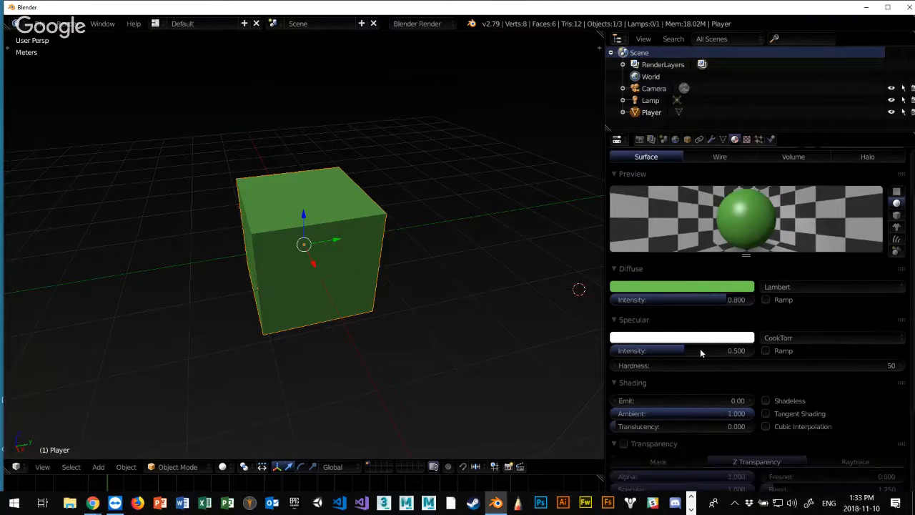
{"action": "left_click", "coordinate": [643, 339]}
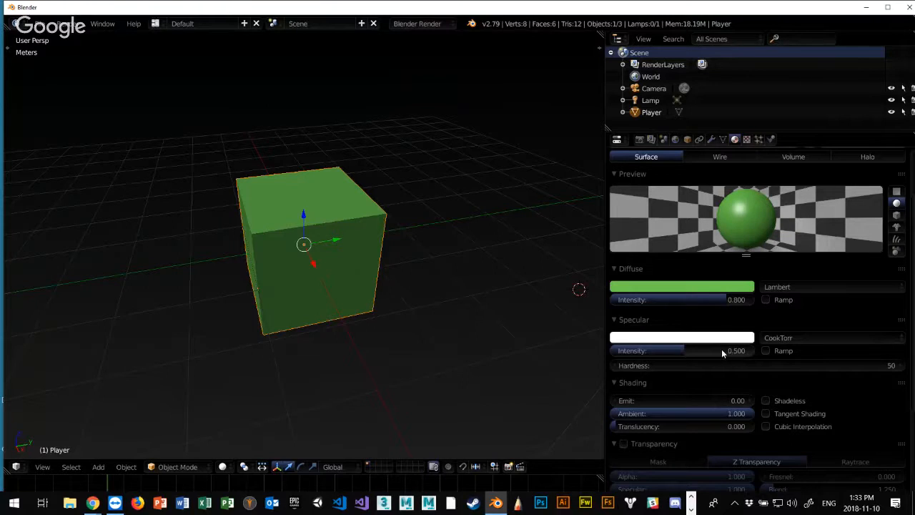
{"action": "left_click_drag", "start_coordinate": [722, 348], "coordinate": [832, 357]}
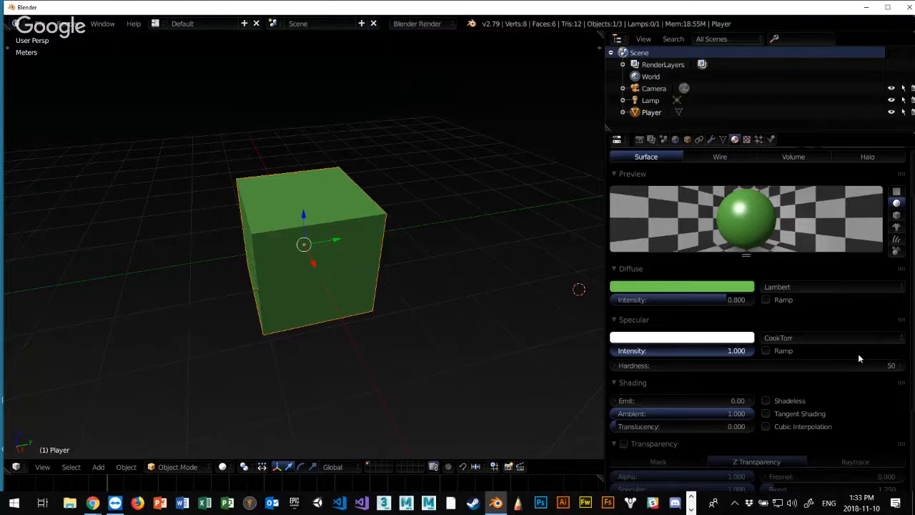
{"action": "left_click_drag", "start_coordinate": [746, 351], "coordinate": [594, 342]}
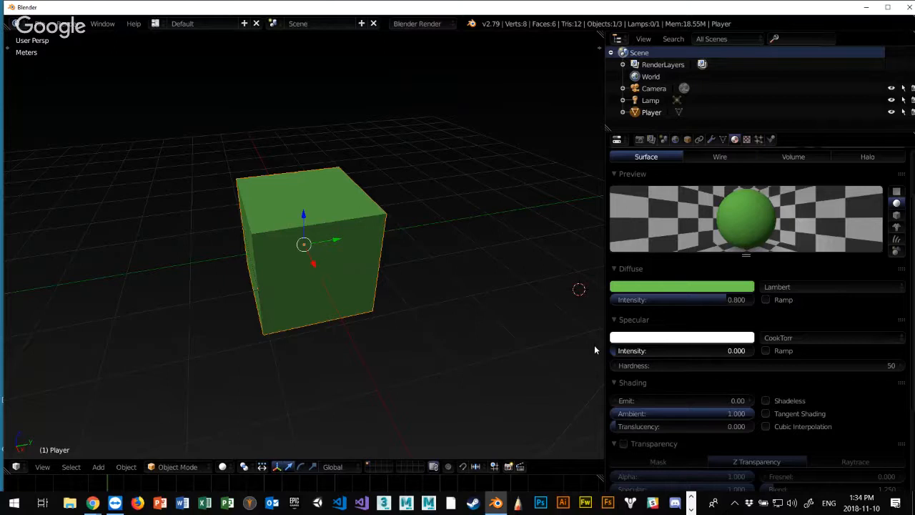
{"action": "left_click_drag", "start_coordinate": [612, 351], "coordinate": [838, 360]}
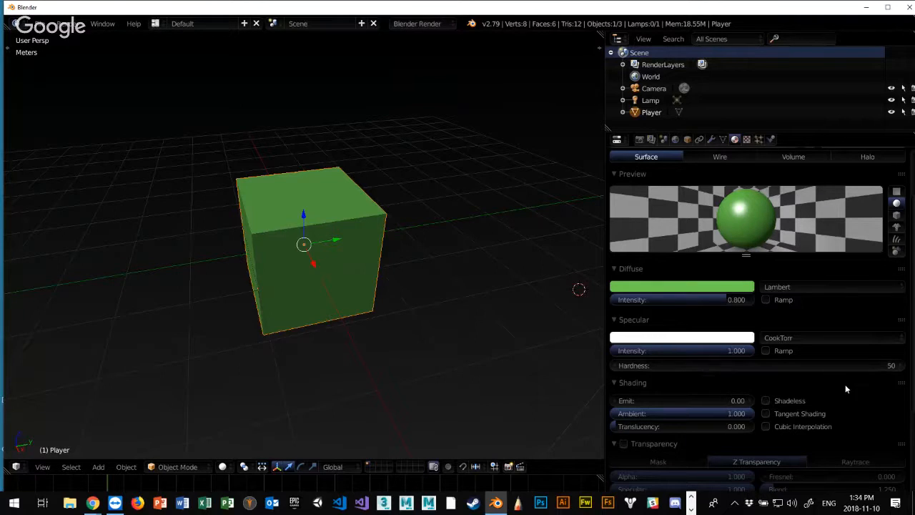
Try specular hardness values of 1 and 9 on the Green material, and reset the hardness to 50
{"action": "left_click_drag", "start_coordinate": [885, 369], "coordinate": [845, 372]}
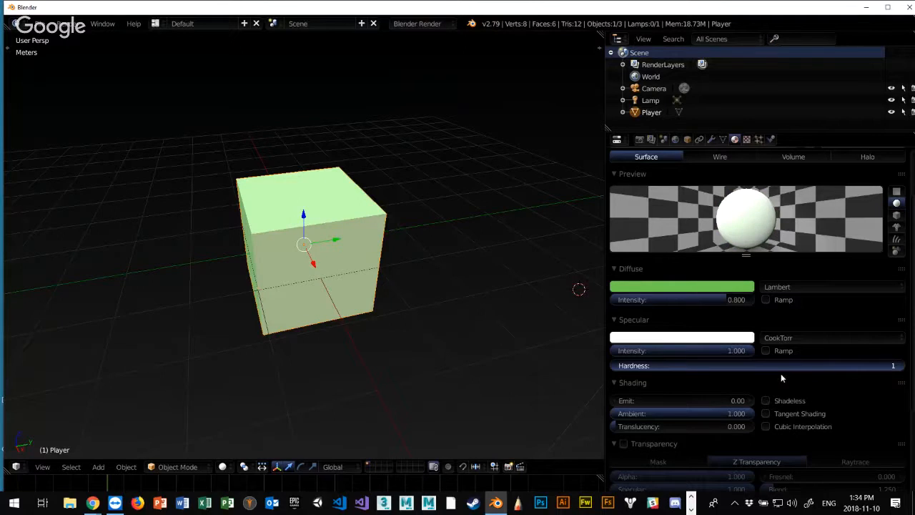
{"action": "mouse_move", "coordinate": [781, 373]}
{"action": "left_mouse_down"}
{"action": "mouse_move", "coordinate": [864, 368]}
{"action": "mouse_move", "coordinate": [785, 365]}
{"action": "left_mouse_up"}
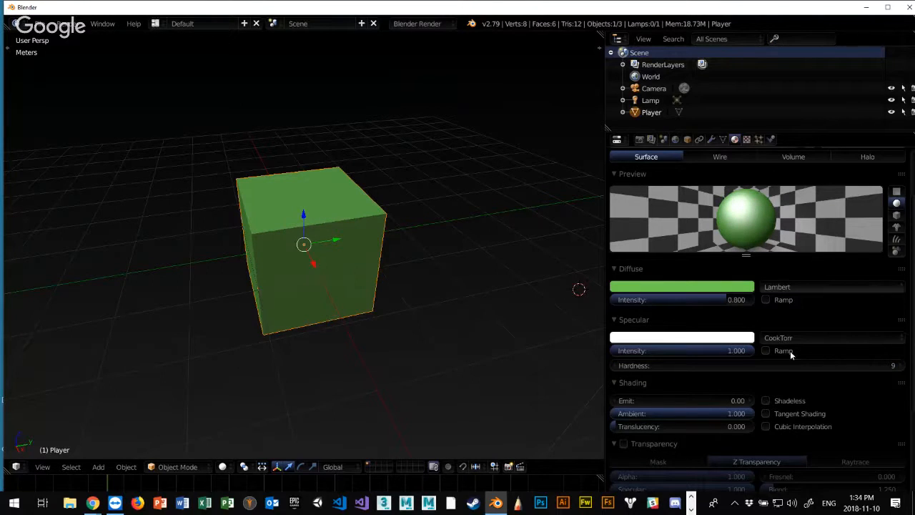
{"action": "left_click", "coordinate": [868, 367]}
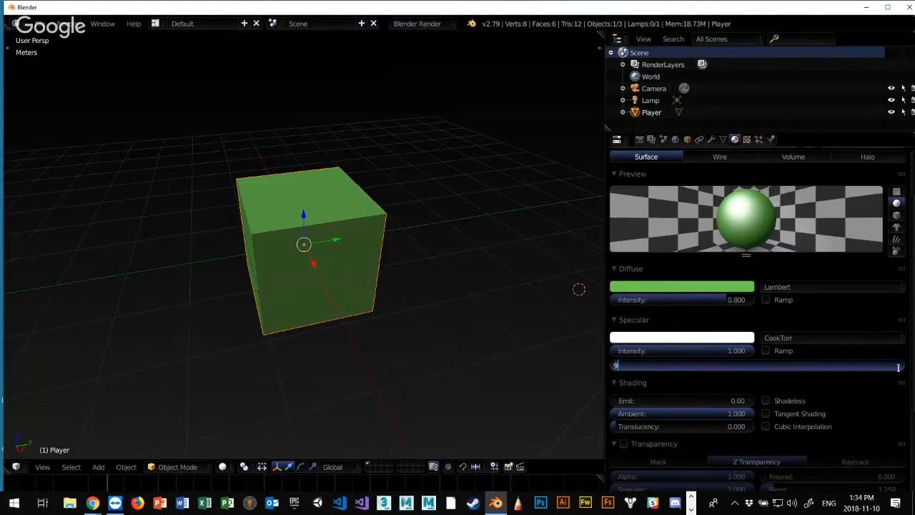
{"action": "key", "text": "BackSpace"}
{"action": "type", "text": "50"}
{"action": "key", "text": "Return"}
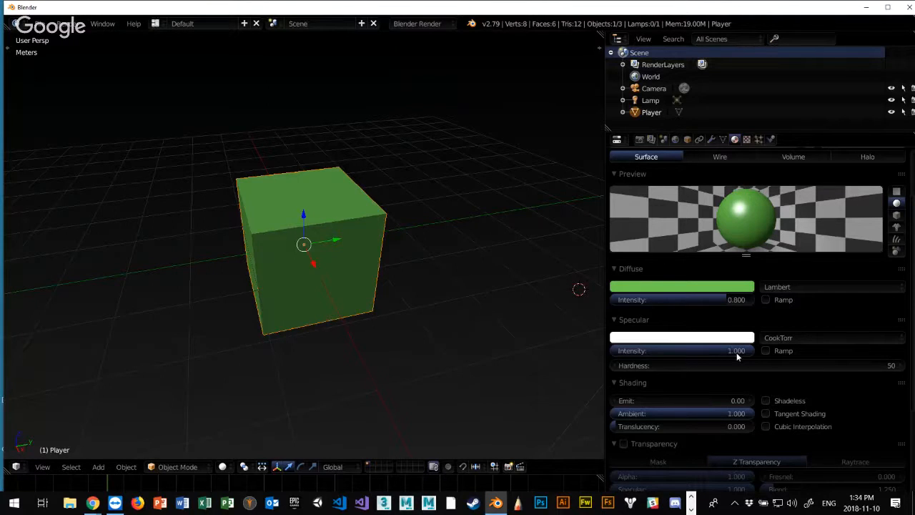
Set the Green material's specular intensity to 0.000 and its diffuse intensity to 0.677
{"action": "left_click_drag", "start_coordinate": [720, 351], "coordinate": [482, 351]}
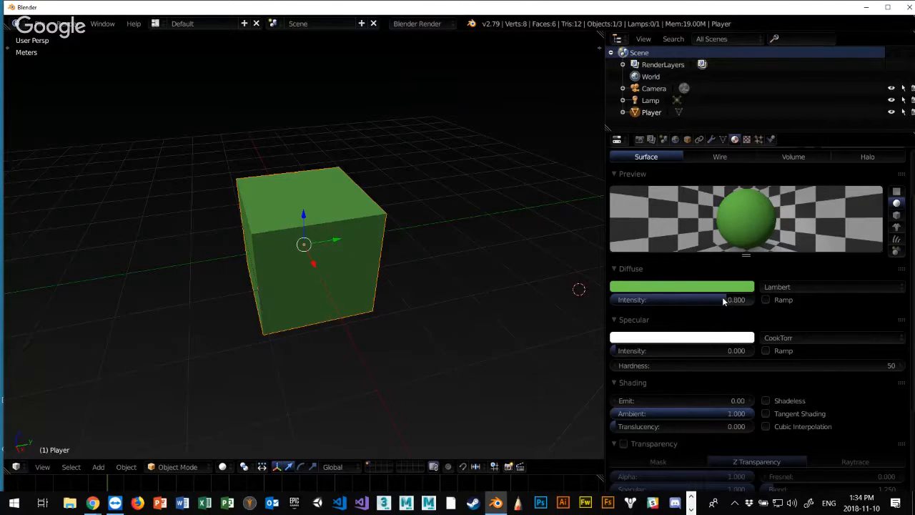
{"action": "left_click_drag", "start_coordinate": [724, 298], "coordinate": [702, 299]}
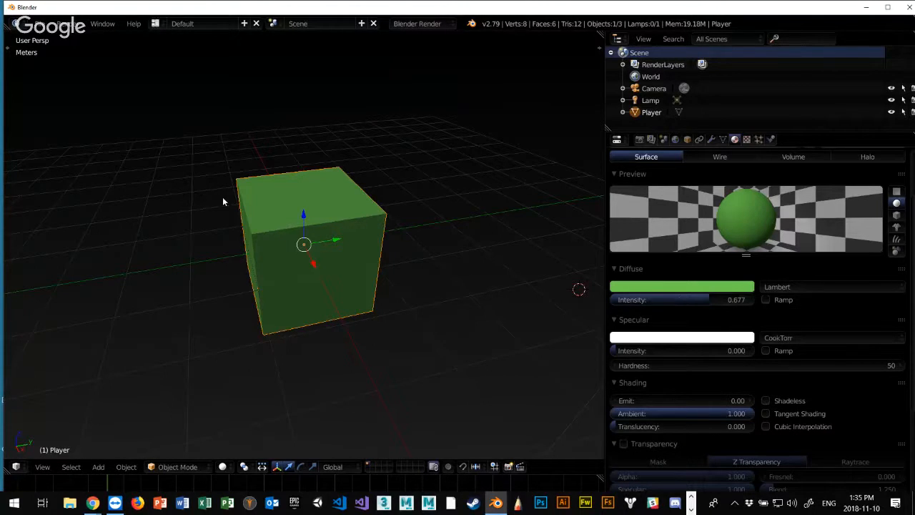
Set the specular shader model to Phong, and view the diffuse shader models while keeping Lambert
{"action": "left_click", "coordinate": [801, 338]}
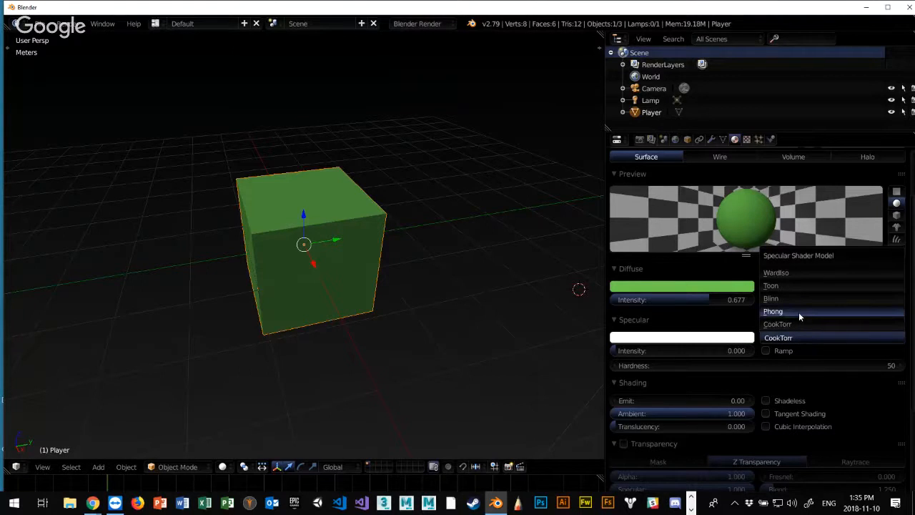
{"action": "left_click", "coordinate": [798, 312]}
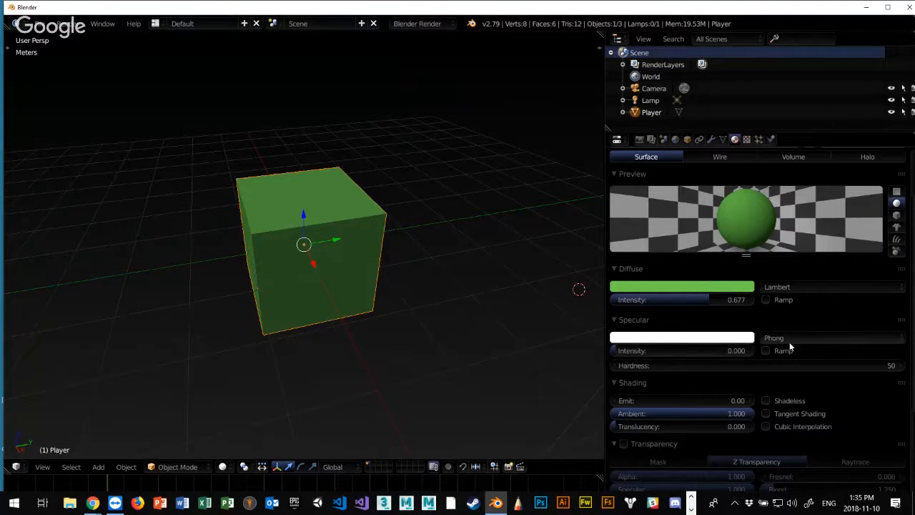
{"action": "left_click", "coordinate": [798, 286]}
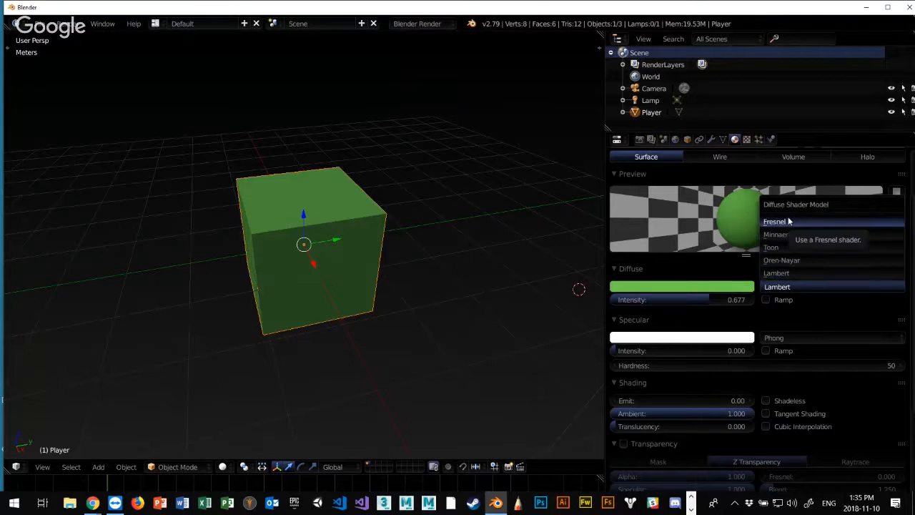
{"action": "left_click", "coordinate": [777, 286]}
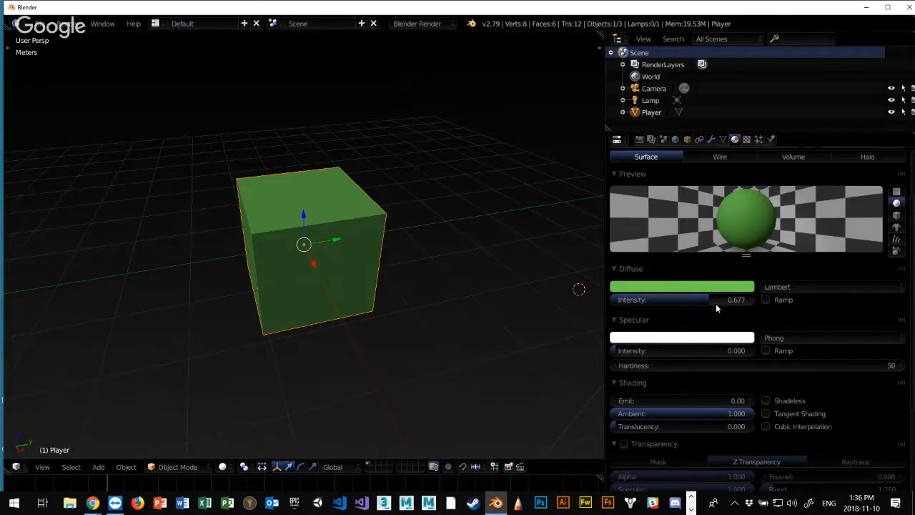
Toggle the Green material's Shadeless option on and off repeatedly to compare the shading, leaving it off
{"action": "scroll", "coordinate": [686, 322], "scroll_direction": "down", "scroll_amount": 5}
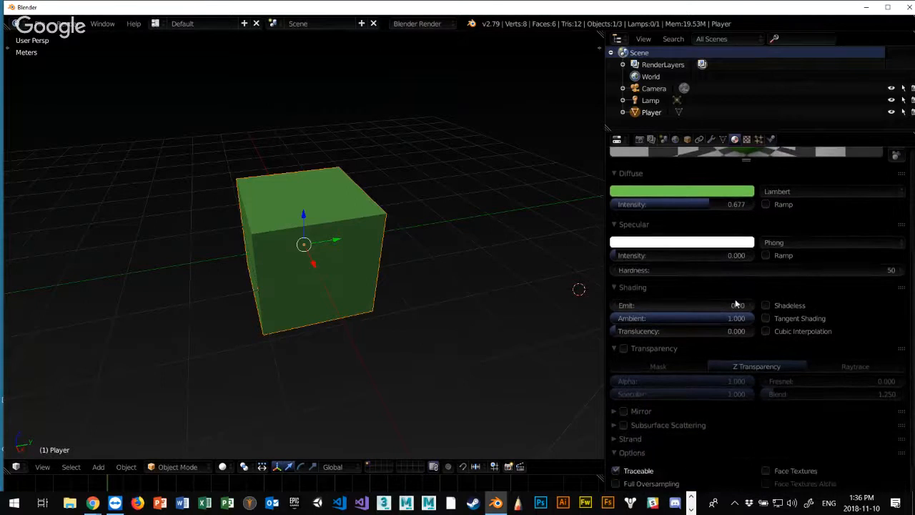
{"action": "scroll", "coordinate": [736, 305], "scroll_direction": "down", "scroll_amount": 2}
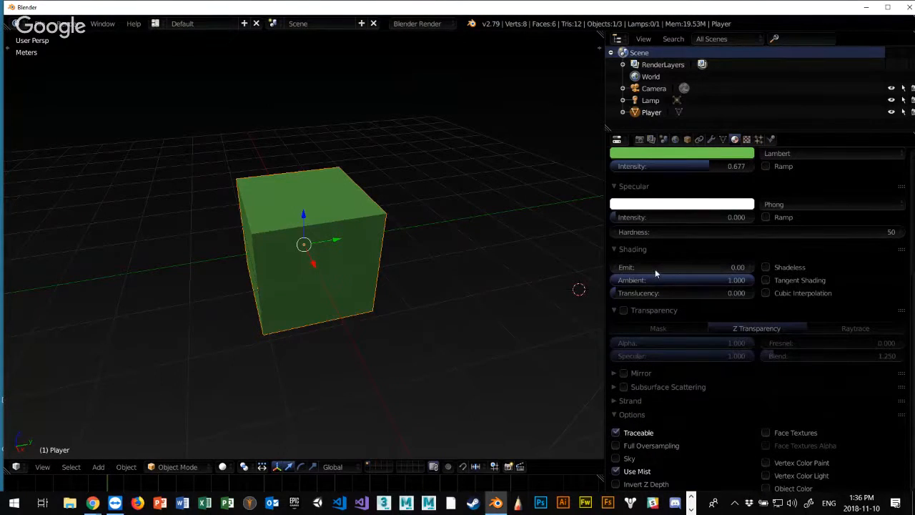
{"action": "left_click", "coordinate": [766, 268]}
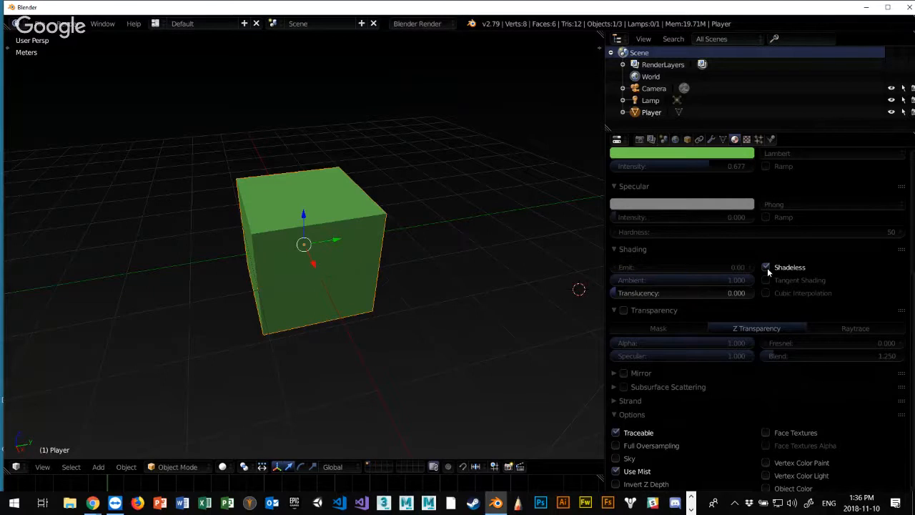
{"action": "left_click", "coordinate": [767, 267]}
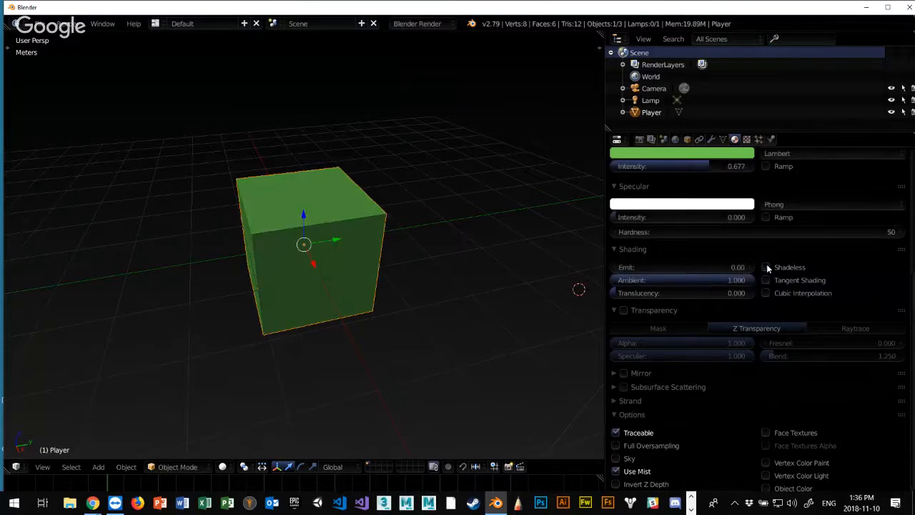
{"action": "left_click", "coordinate": [767, 267]}
{"action": "left_click", "coordinate": [767, 267]}
{"action": "left_click", "coordinate": [767, 267]}
{"action": "left_click", "coordinate": [767, 267]}
{"action": "left_click", "coordinate": [767, 266]}
{"action": "left_click", "coordinate": [767, 267]}
Switch the Green material through the Wire, Volume and Halo types to compare them, and return it to Surface
{"action": "scroll", "coordinate": [748, 306], "scroll_direction": "down", "scroll_amount": 3}
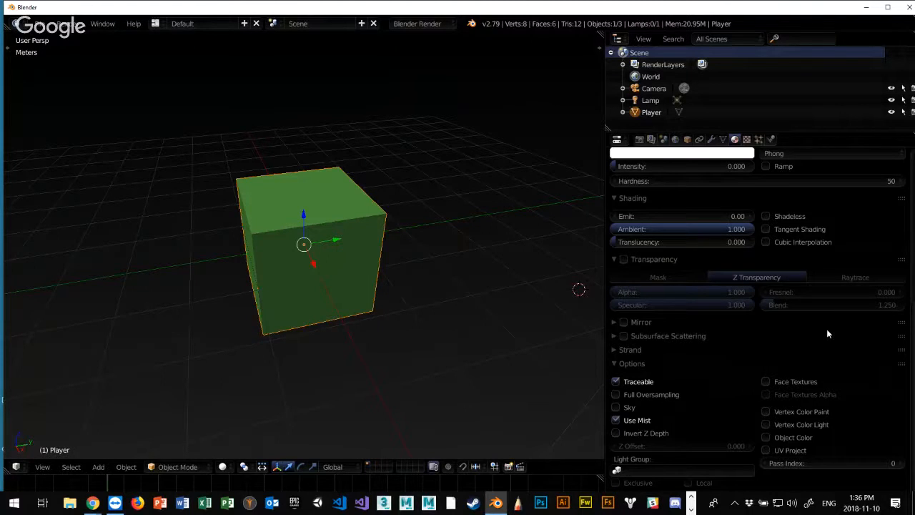
{"action": "scroll", "coordinate": [827, 330], "scroll_direction": "up", "scroll_amount": 7}
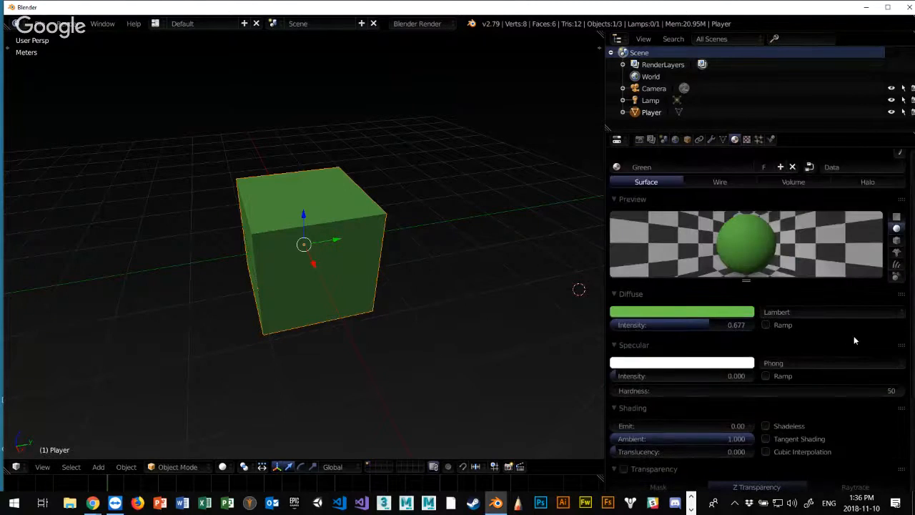
{"action": "scroll", "coordinate": [854, 335], "scroll_direction": "up", "scroll_amount": 2}
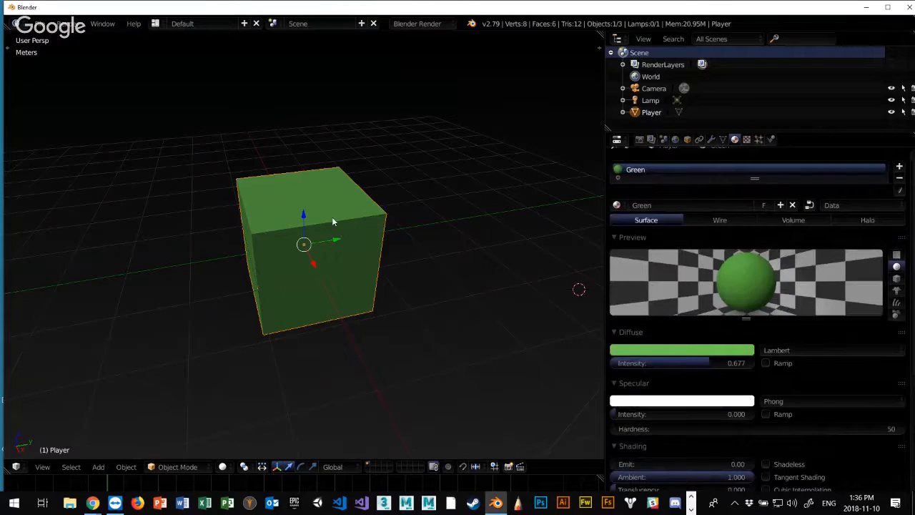
{"action": "left_click", "coordinate": [719, 221]}
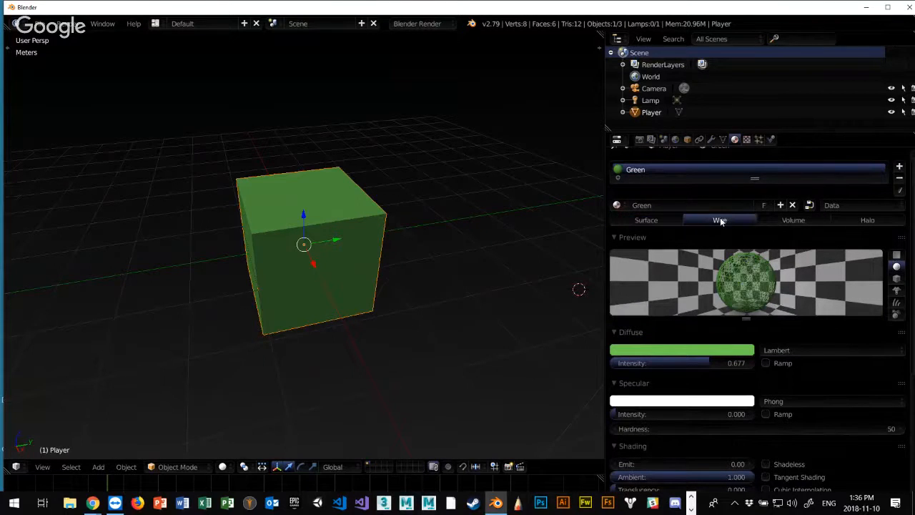
{"action": "left_click", "coordinate": [793, 220]}
{"action": "left_click", "coordinate": [863, 221]}
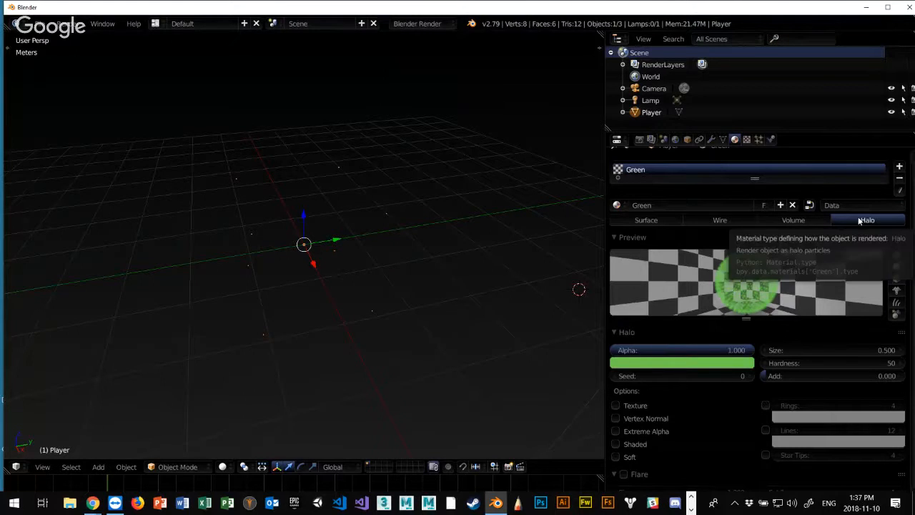
{"action": "left_click", "coordinate": [796, 221]}
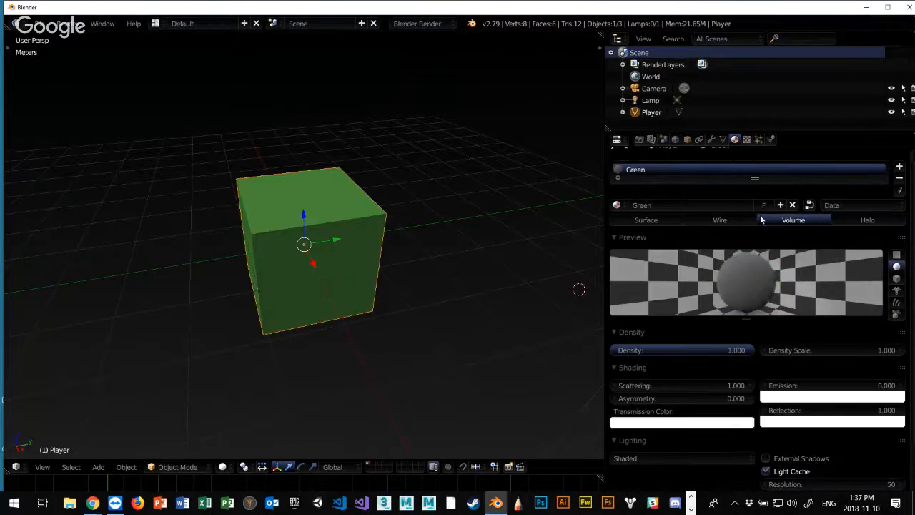
{"action": "left_click", "coordinate": [708, 220]}
{"action": "left_click", "coordinate": [657, 221]}
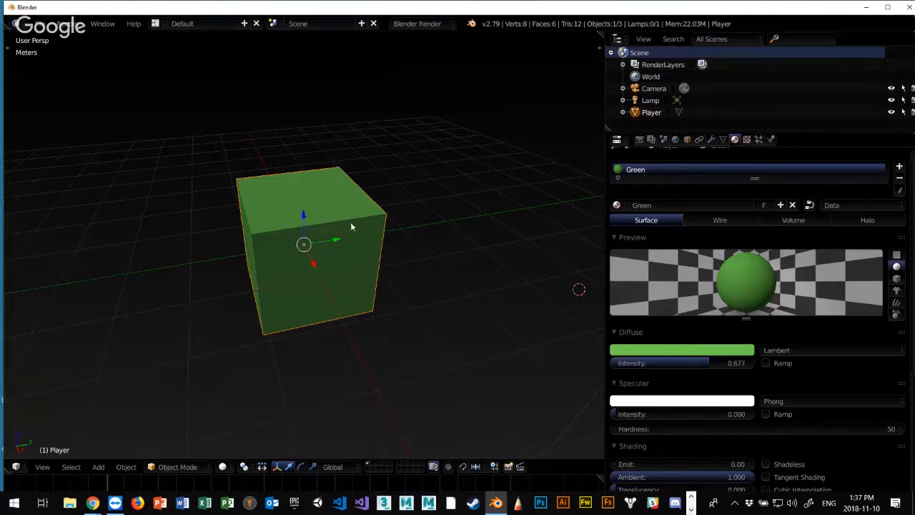
Enlarge the material slot list slightly and remove the Green material slot from the Player cube
{"action": "scroll", "coordinate": [718, 315], "scroll_direction": "up", "scroll_amount": 1}
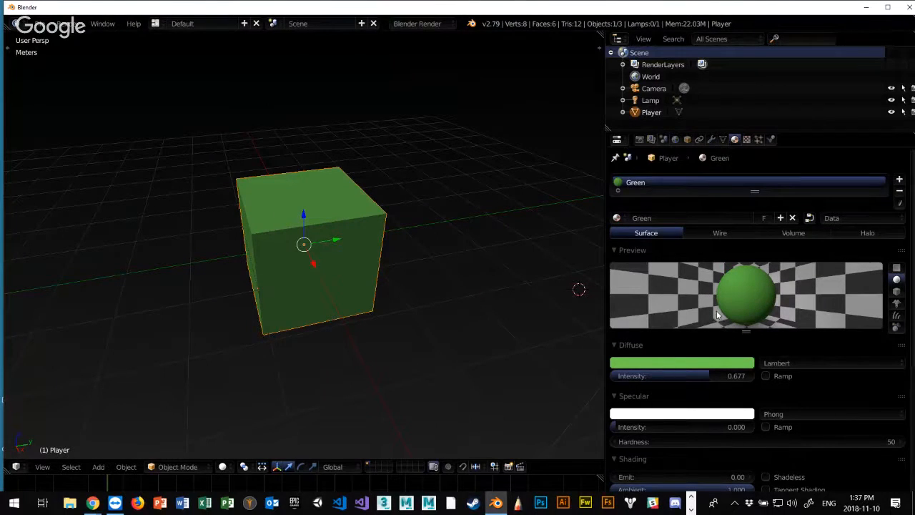
{"action": "scroll", "coordinate": [724, 316], "scroll_direction": "down", "scroll_amount": 5}
{"action": "scroll", "coordinate": [764, 291], "scroll_direction": "up", "scroll_amount": 5}
{"action": "middle_click_drag", "start_coordinate": [365, 251], "coordinate": [397, 274]}
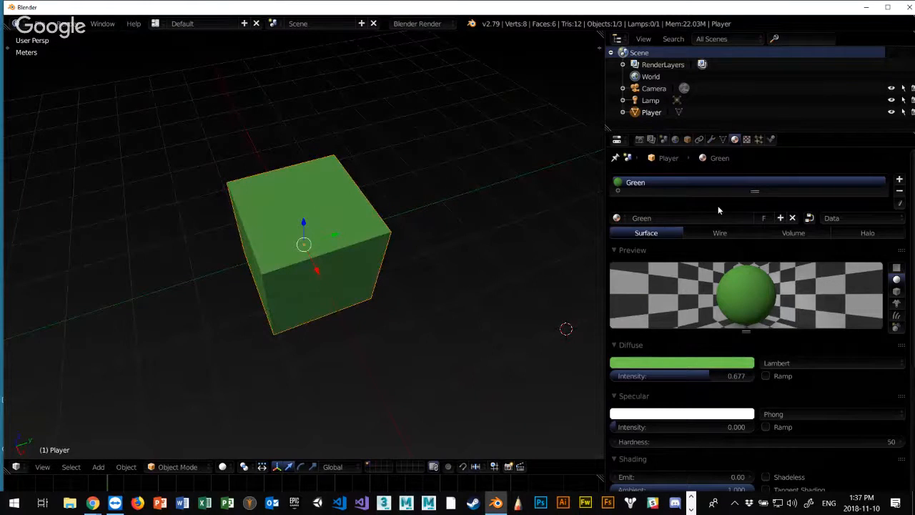
{"action": "left_click_drag", "start_coordinate": [755, 191], "coordinate": [756, 203]}
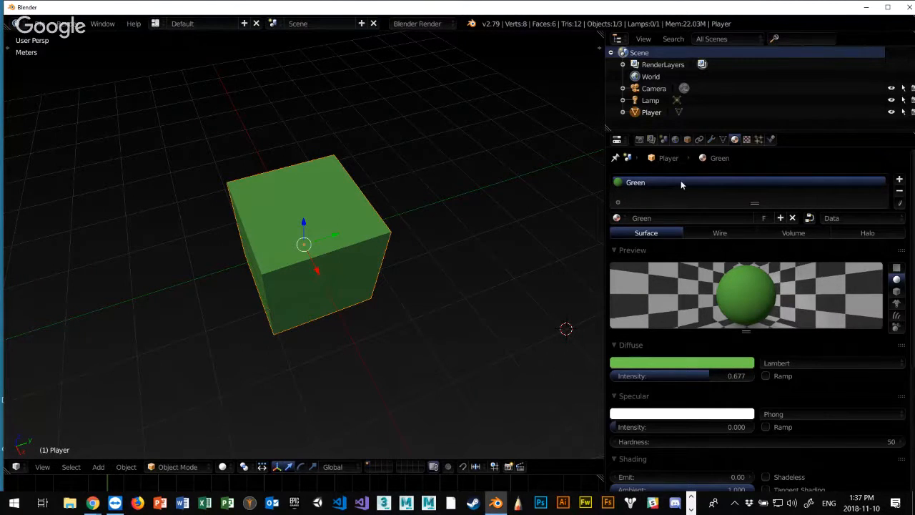
{"action": "left_click", "coordinate": [900, 192]}
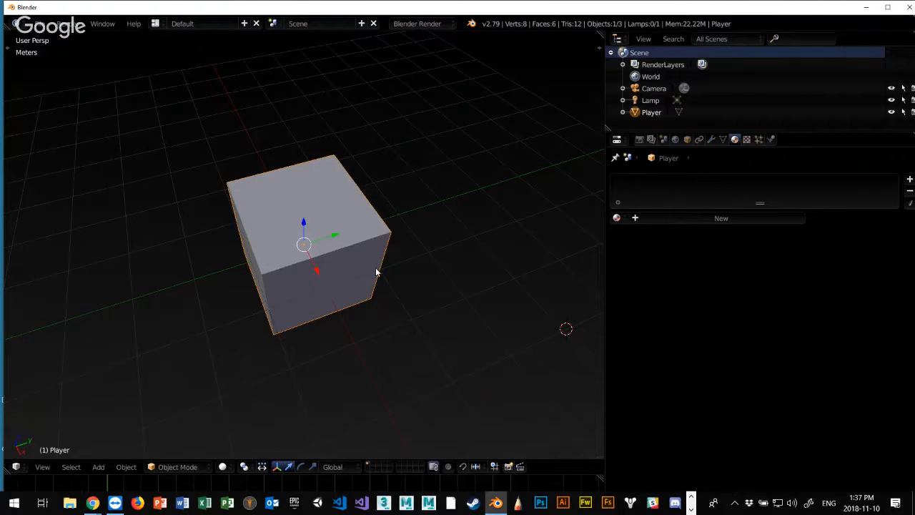
{"action": "middle_click_drag", "start_coordinate": [376, 271], "coordinate": [384, 178]}
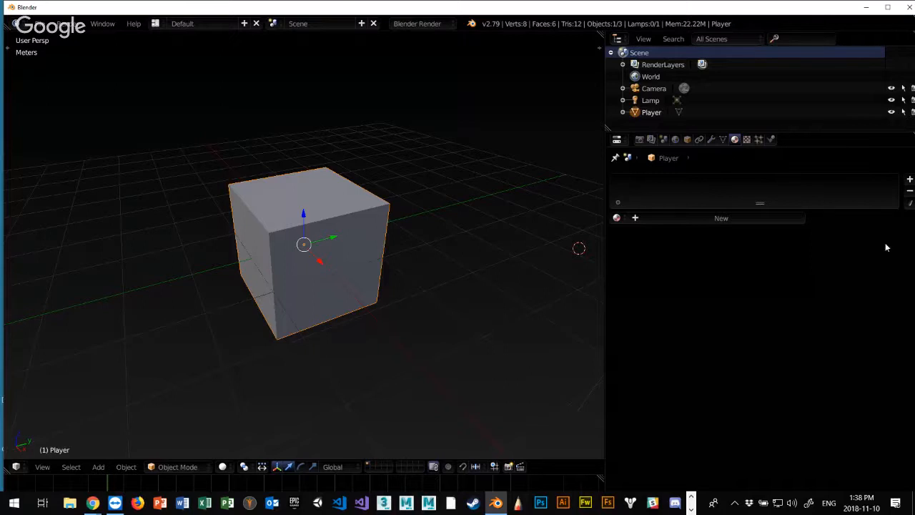
Assign the existing Green material to the Player cube, remove its slot again, and reassign Green once more
{"action": "left_click", "coordinate": [616, 218]}
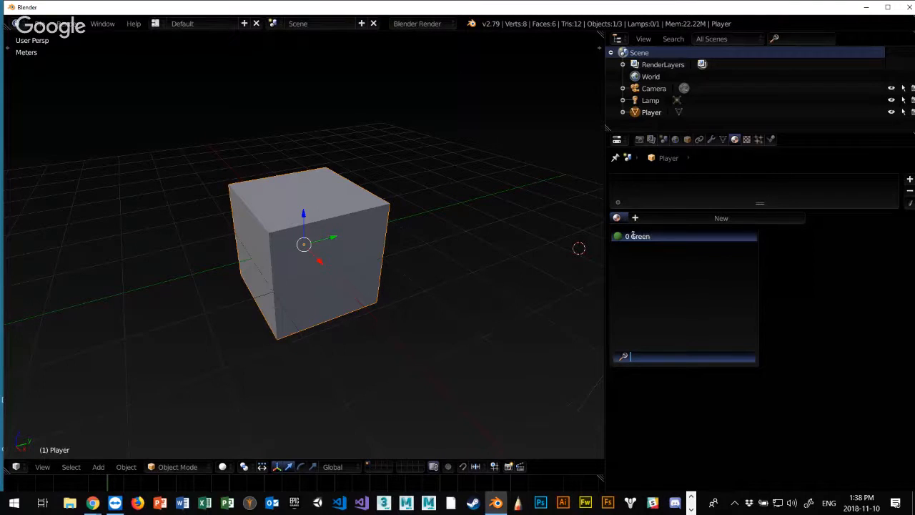
{"action": "left_click", "coordinate": [645, 236]}
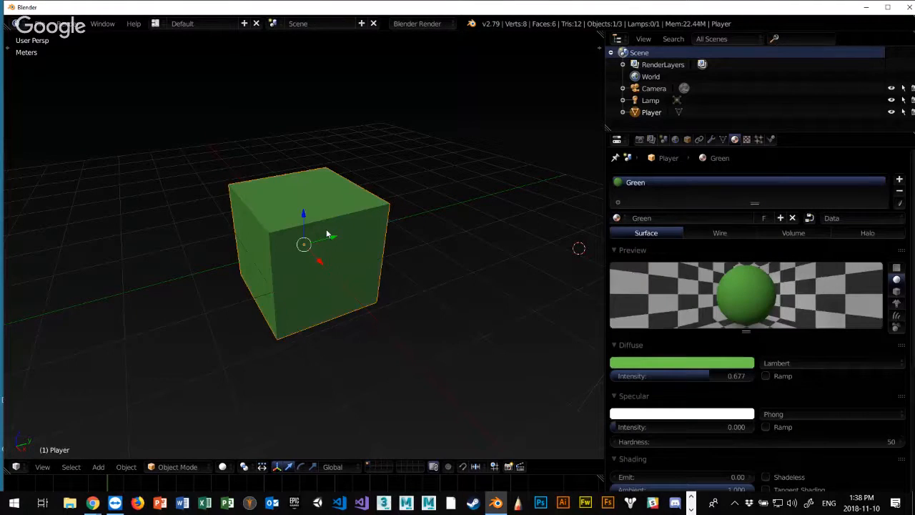
{"action": "left_click", "coordinate": [900, 191]}
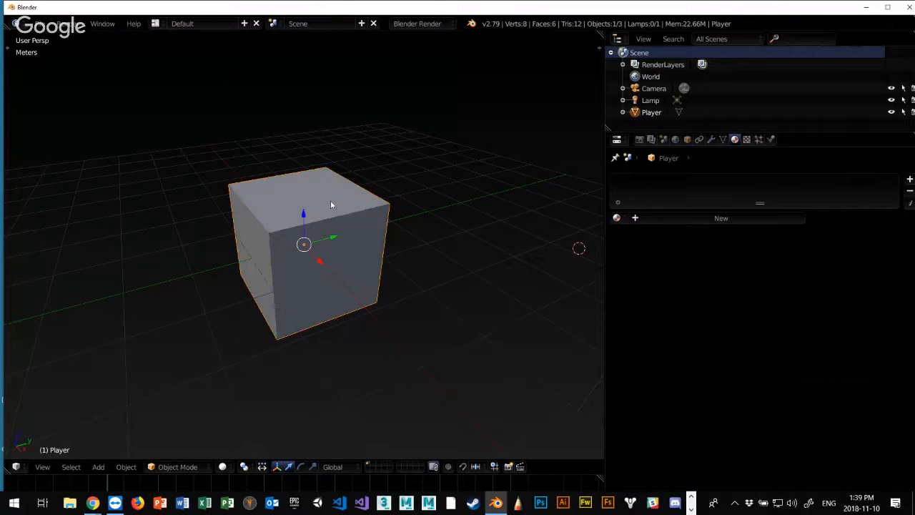
{"action": "left_click", "coordinate": [617, 218]}
{"action": "left_click", "coordinate": [635, 236]}
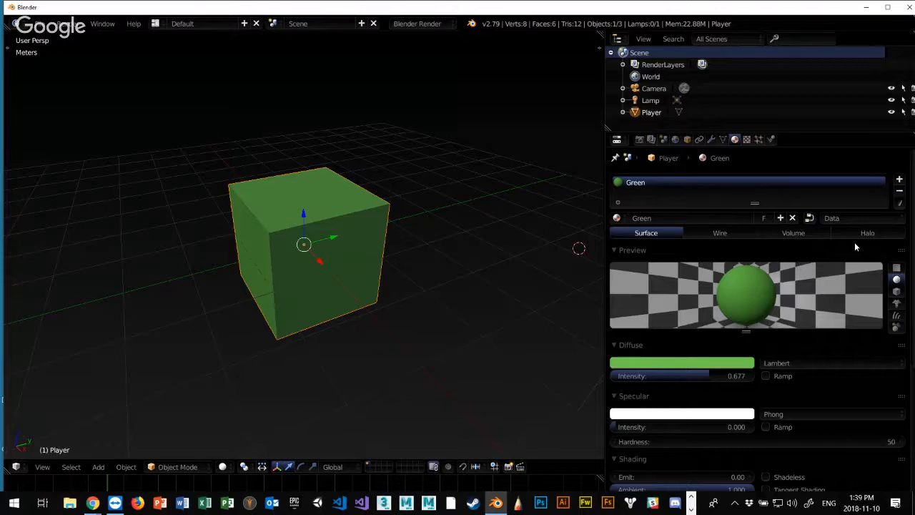
Add a second material slot to the Player cube, create a new material in it, and name it Blue
{"action": "left_click", "coordinate": [901, 181]}
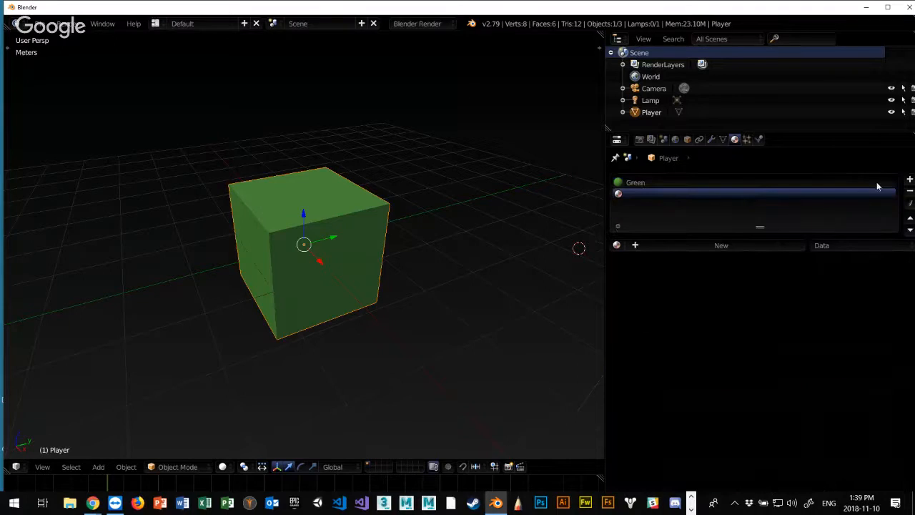
{"action": "left_click", "coordinate": [716, 245]}
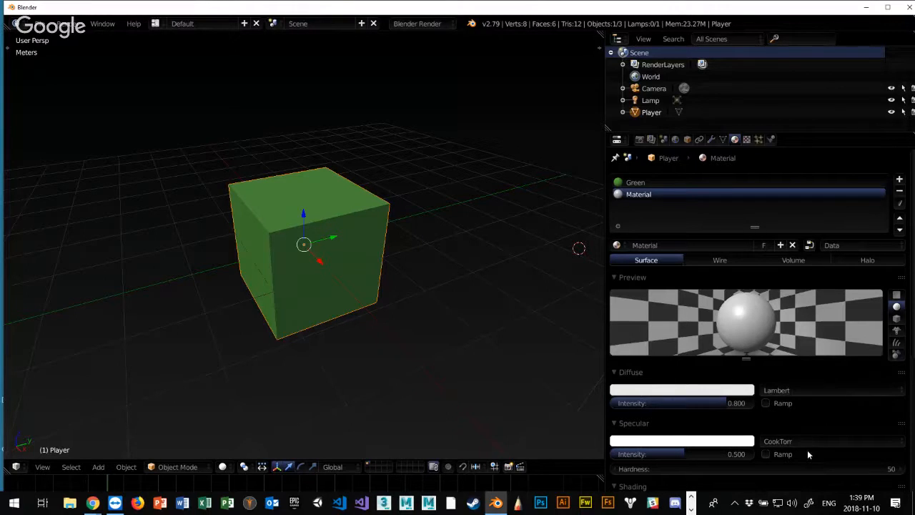
{"action": "double_click", "coordinate": [647, 195]}
{"action": "key", "text": "BackSpace"}
{"action": "type", "text": "Blue"}
{"action": "key", "text": "Return"}
Give the Blue material a slightly darkened, saturated blue diffuse colour and set its specular intensity to 1.000
{"action": "scroll", "coordinate": [723, 384], "scroll_direction": "down", "scroll_amount": 1}
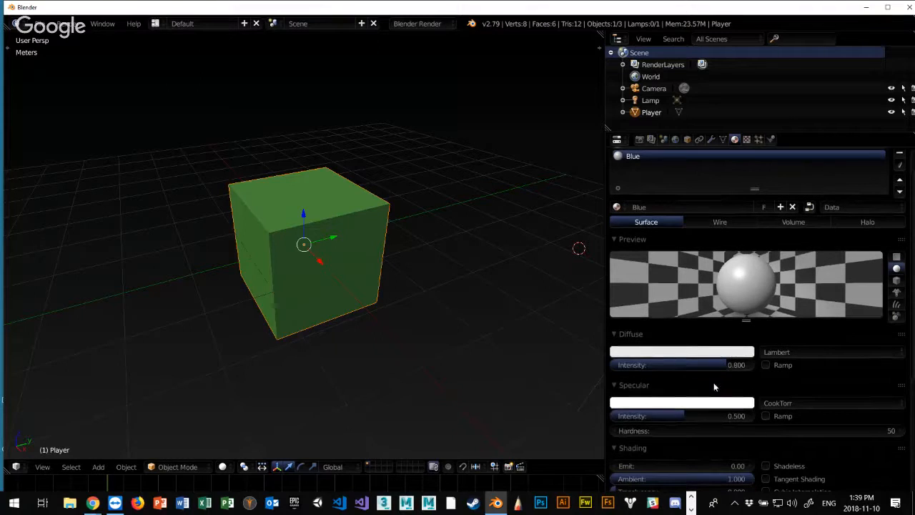
{"action": "left_click", "coordinate": [664, 354]}
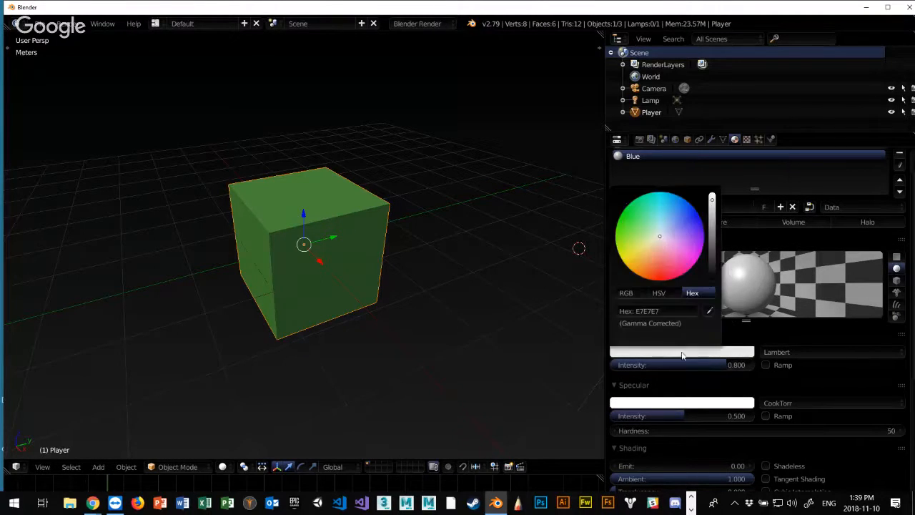
{"action": "mouse_move", "coordinate": [661, 239]}
{"action": "left_mouse_down"}
{"action": "mouse_move", "coordinate": [696, 228]}
{"action": "mouse_move", "coordinate": [690, 222]}
{"action": "left_mouse_up"}
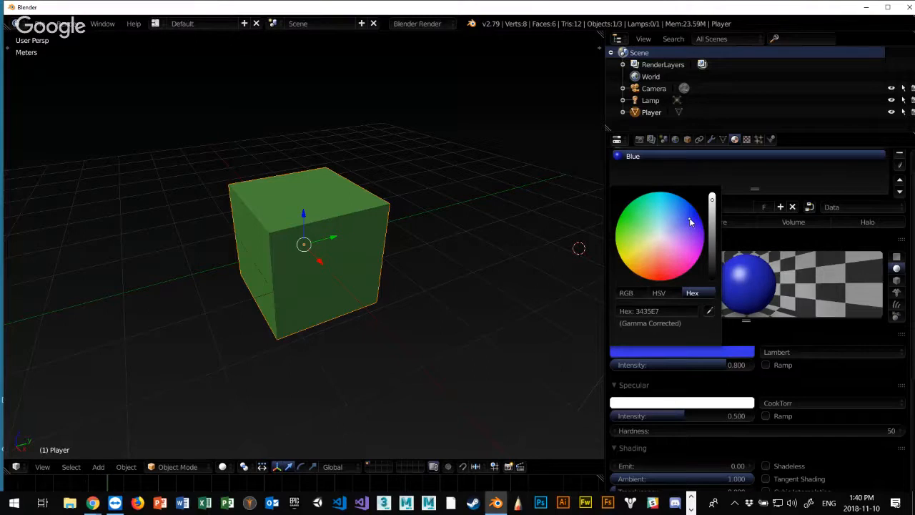
{"action": "left_click", "coordinate": [707, 348]}
{"action": "left_click_drag", "start_coordinate": [713, 205], "coordinate": [710, 218]}
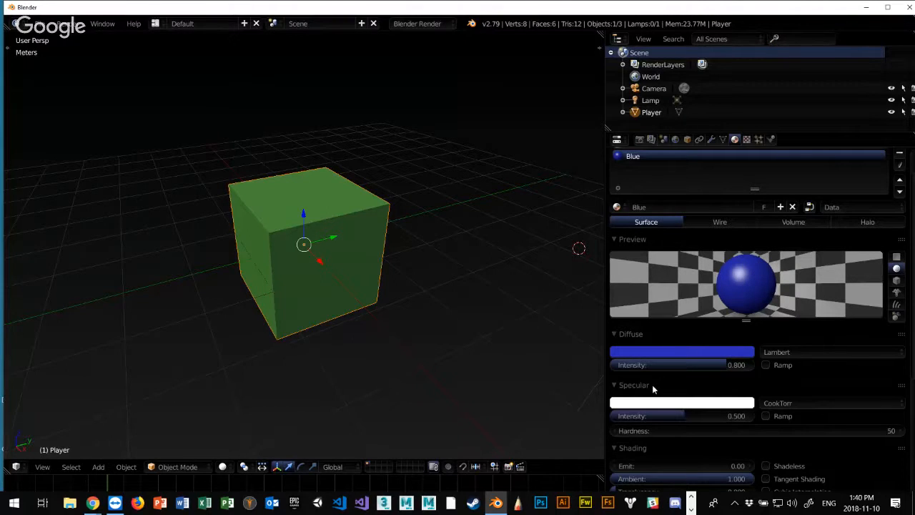
{"action": "left_click_drag", "start_coordinate": [676, 416], "coordinate": [754, 415]}
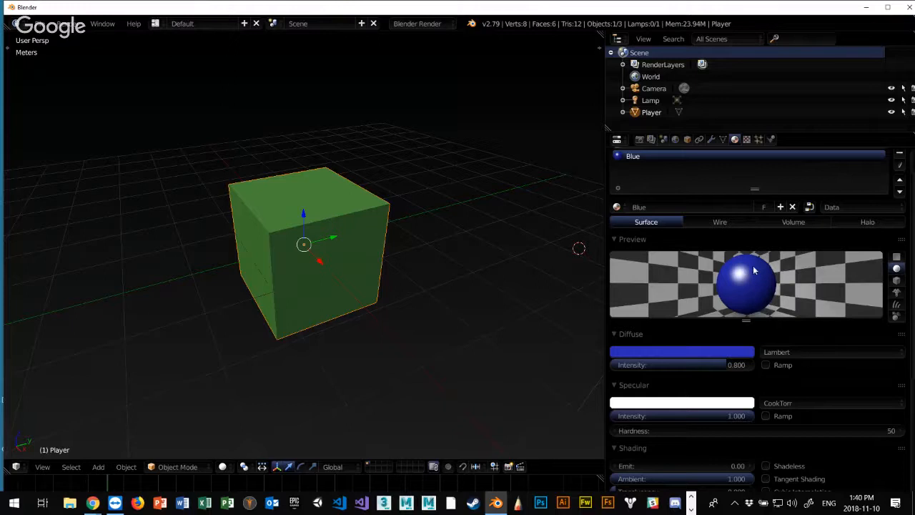
Move the Blue material above Green in the slot list, and alternate between the two slots, ending on Blue
{"action": "scroll", "coordinate": [667, 184], "scroll_direction": "up", "scroll_amount": 2}
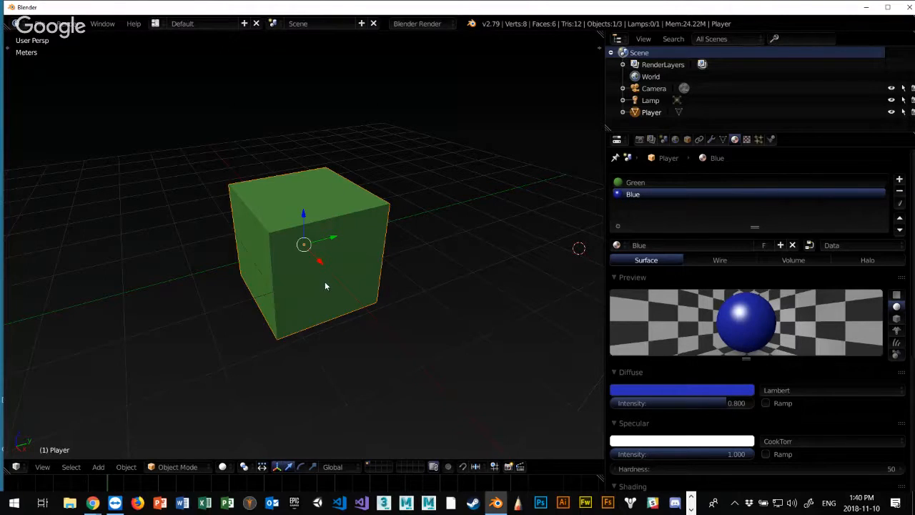
{"action": "left_click", "coordinate": [900, 219]}
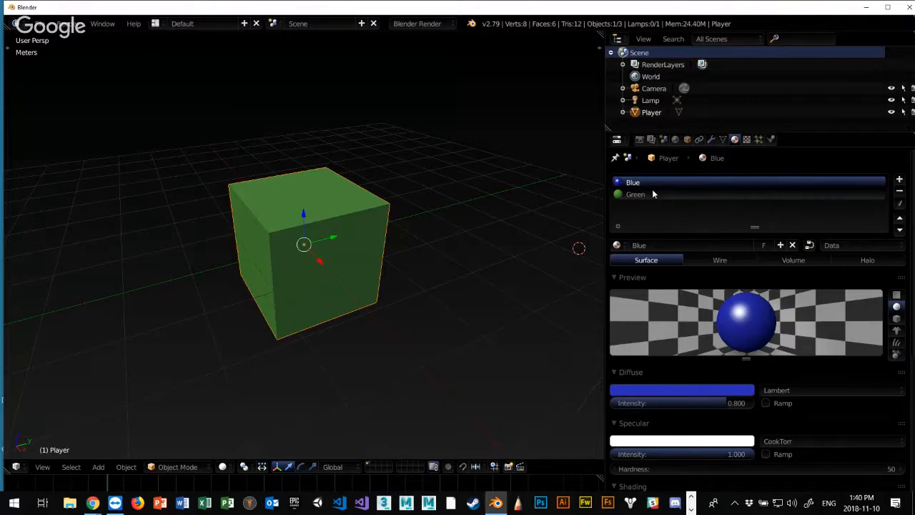
{"action": "left_click", "coordinate": [652, 194]}
{"action": "left_click", "coordinate": [655, 183]}
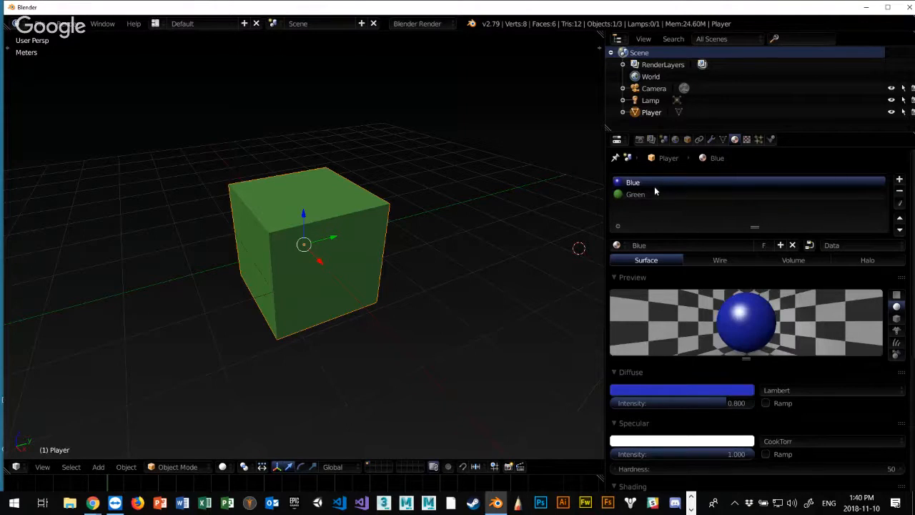
{"action": "left_click", "coordinate": [639, 195]}
{"action": "left_click", "coordinate": [639, 184]}
View the Texture properties briefly, return to the Material properties, and inspect the cube up close
{"action": "left_click", "coordinate": [747, 139]}
{"action": "left_click", "coordinate": [736, 139]}
{"action": "scroll", "coordinate": [265, 246], "scroll_direction": "up", "scroll_amount": 4}
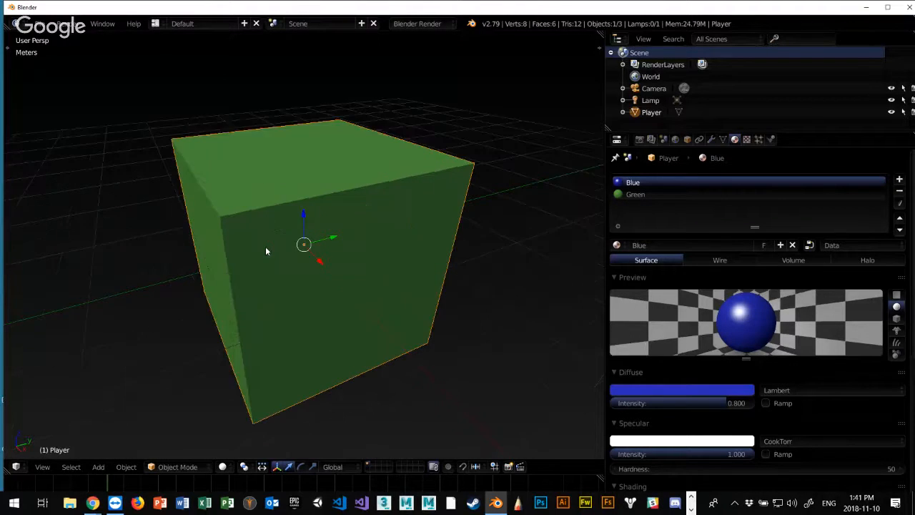
{"action": "scroll", "coordinate": [265, 249], "scroll_direction": "down", "scroll_amount": 4}
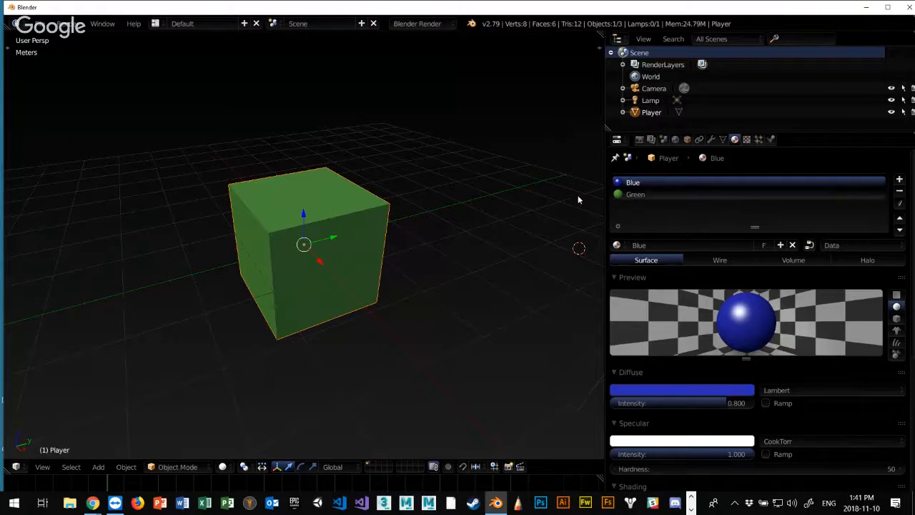
Remove the Green material slot from the Player cube, leaving only Blue
{"action": "left_click", "coordinate": [708, 194]}
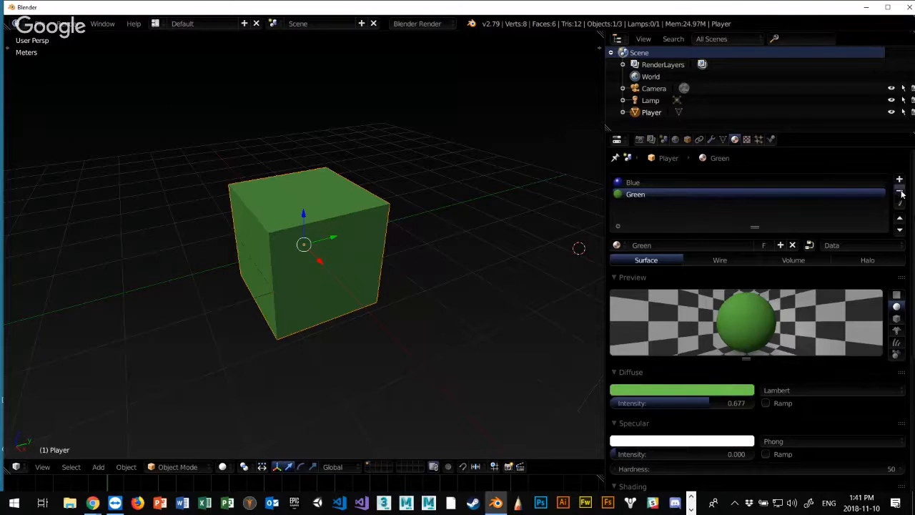
{"action": "left_click", "coordinate": [899, 191]}
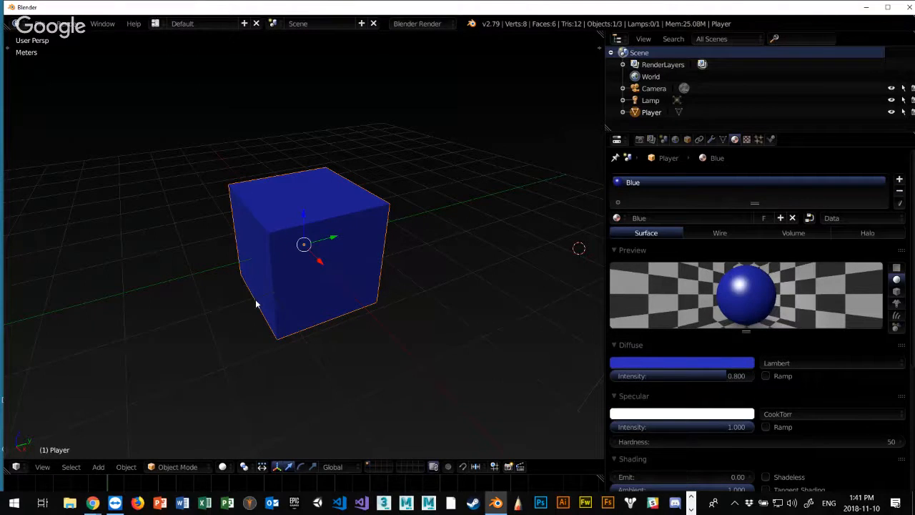
{"action": "mouse_move", "coordinate": [339, 283]}
{"action": "middle_mouse_down"}
{"action": "mouse_move", "coordinate": [383, 279]}
{"action": "mouse_move", "coordinate": [323, 286]}
{"action": "mouse_move", "coordinate": [348, 291]}
{"action": "middle_mouse_up"}
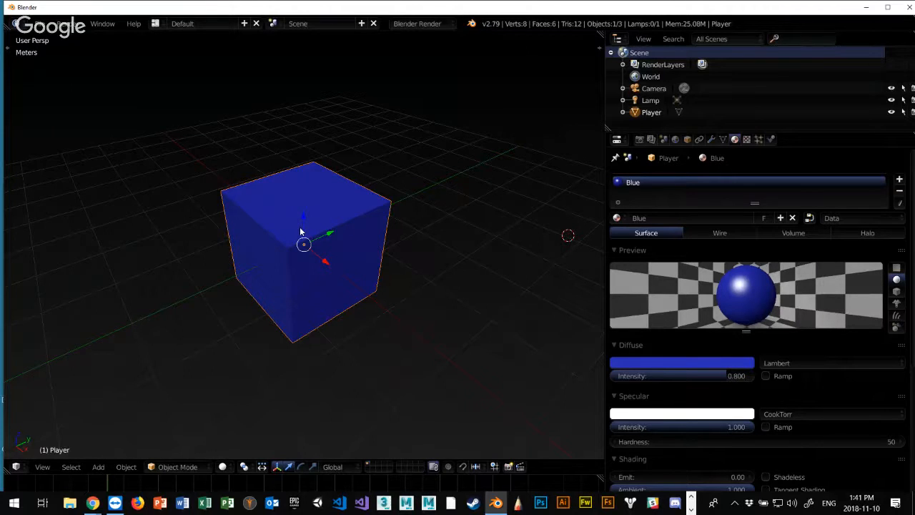
Enter Edit Mode on the Player cube and deselect all of its geometry
{"action": "key", "text": "Tab"}
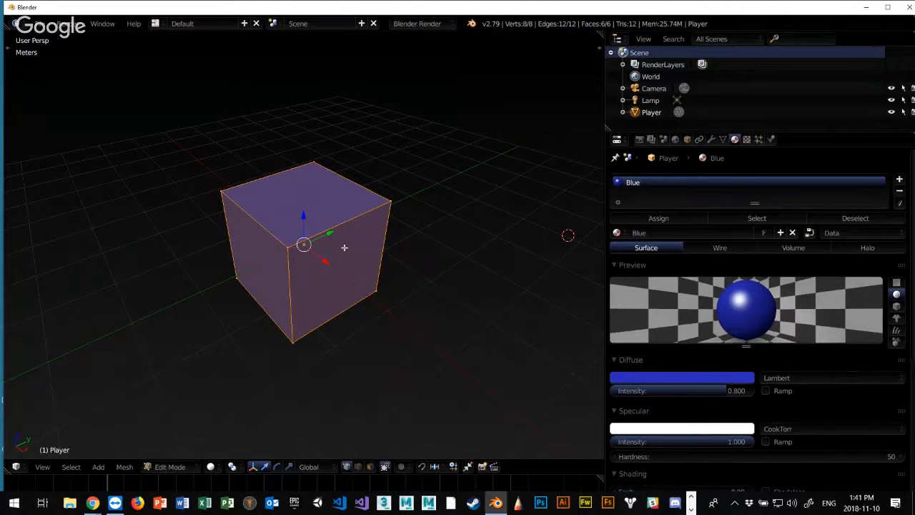
{"action": "mouse_move", "coordinate": [357, 248]}
{"action": "middle_mouse_down"}
{"action": "mouse_move", "coordinate": [370, 227]}
{"action": "mouse_move", "coordinate": [358, 232]}
{"action": "middle_mouse_up"}
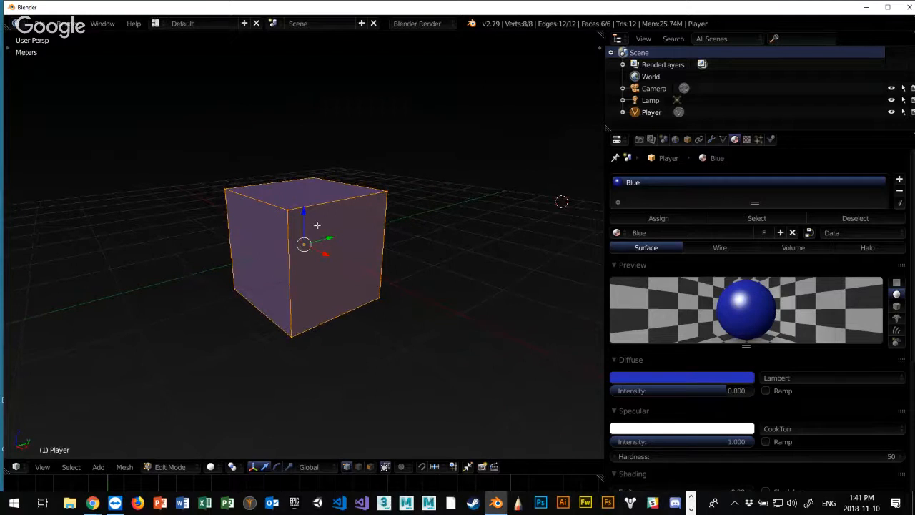
{"action": "key", "text": "a"}
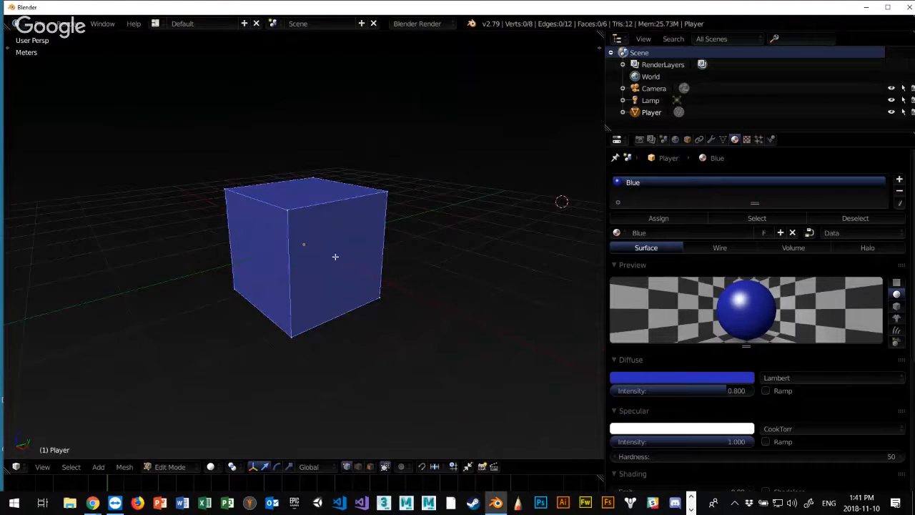
{"action": "scroll", "coordinate": [335, 256], "scroll_direction": "up", "scroll_amount": 2}
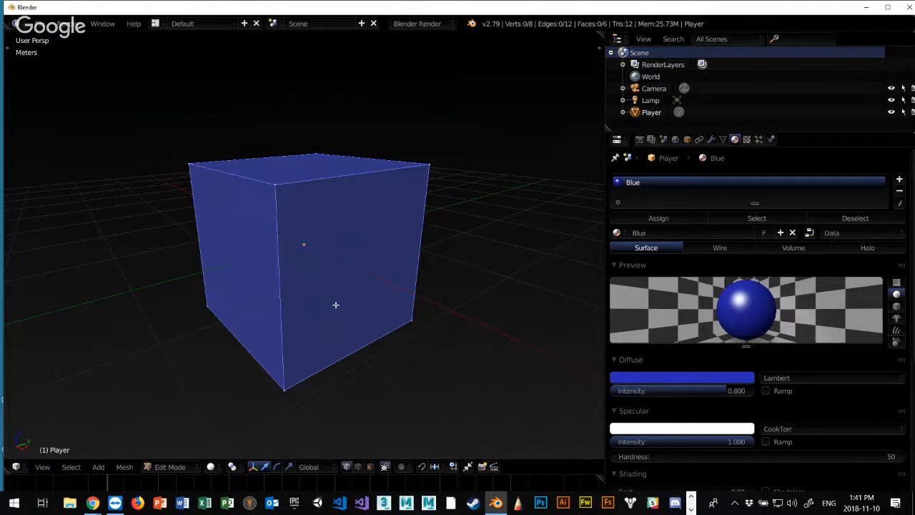
Switch the mesh selection mode to Face and select the cube face on the positive X side
{"action": "key", "text": "ctrl+Tab"}
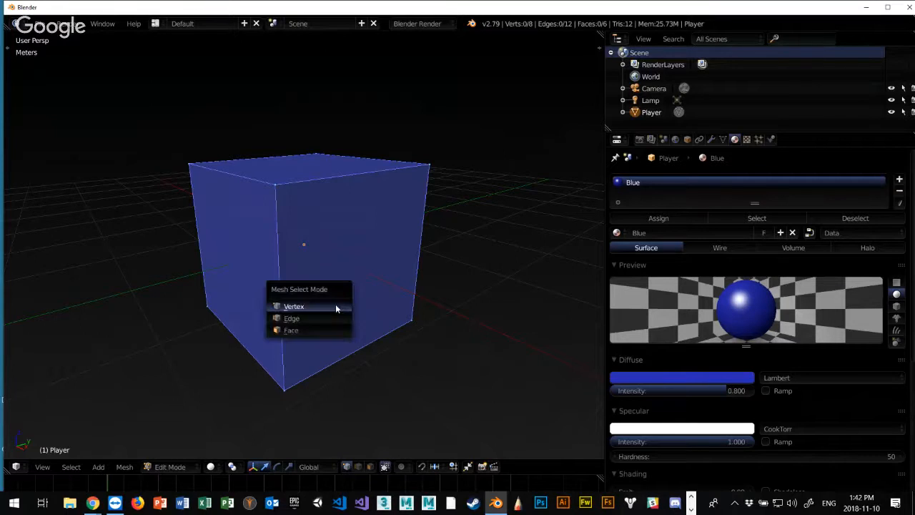
{"action": "left_click", "coordinate": [307, 330]}
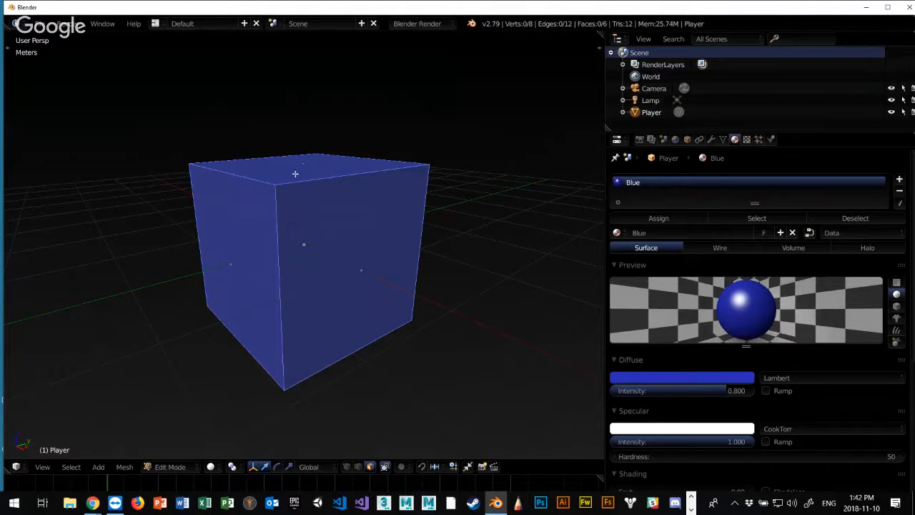
{"action": "right_click", "coordinate": [336, 243]}
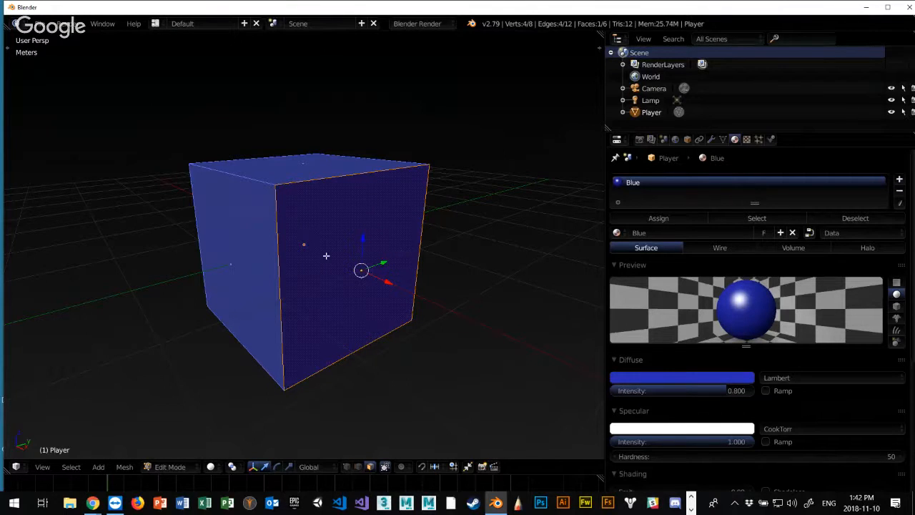
Add a second material slot holding the existing Green material and assign it to the selected face
{"action": "left_click", "coordinate": [900, 180]}
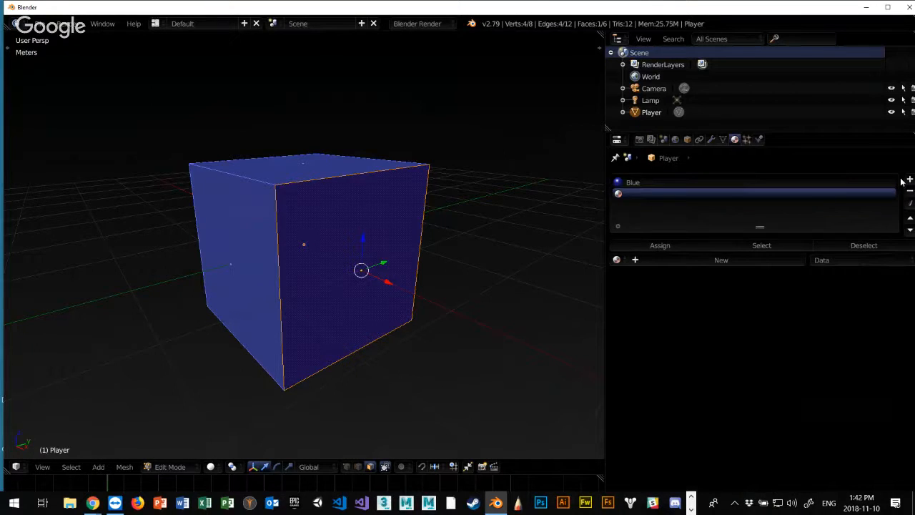
{"action": "left_click", "coordinate": [613, 261]}
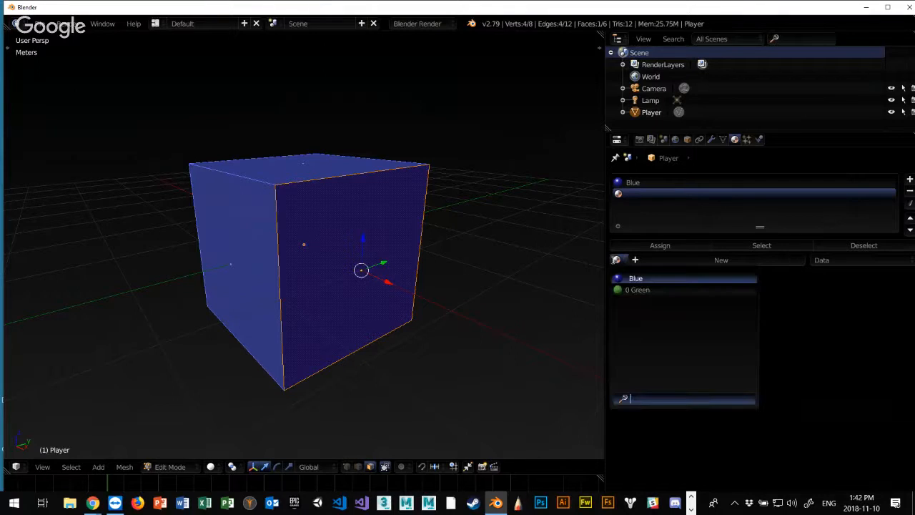
{"action": "left_click", "coordinate": [642, 290]}
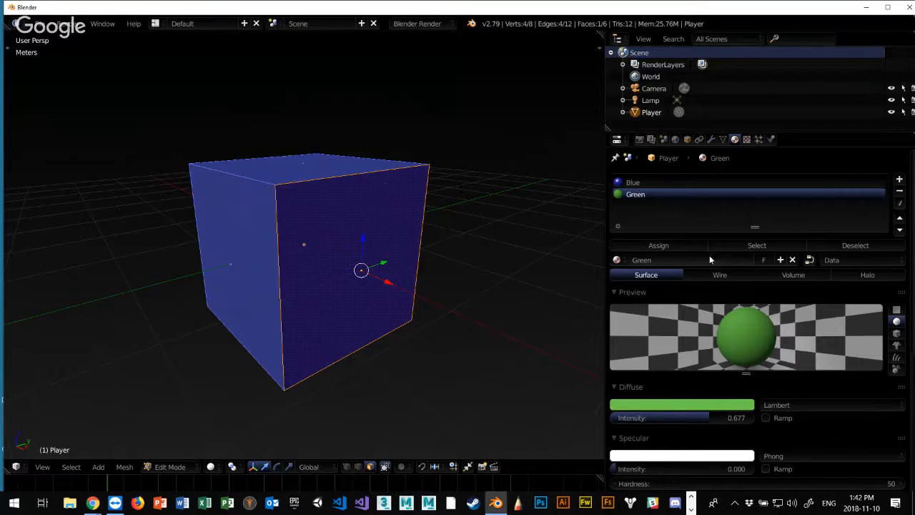
{"action": "left_click", "coordinate": [658, 245]}
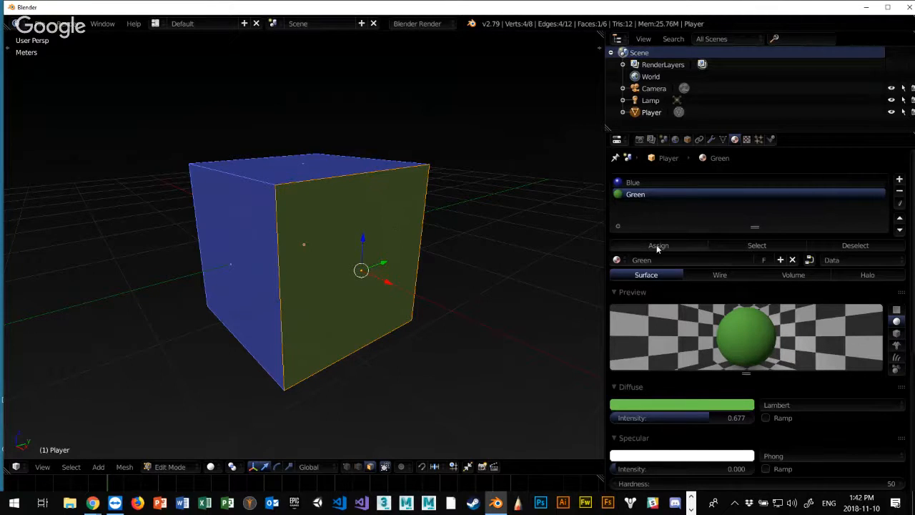
Assign Blue back to the selected face, and cycle the selection through the visible faces, ending on the same one
{"action": "left_click", "coordinate": [642, 183]}
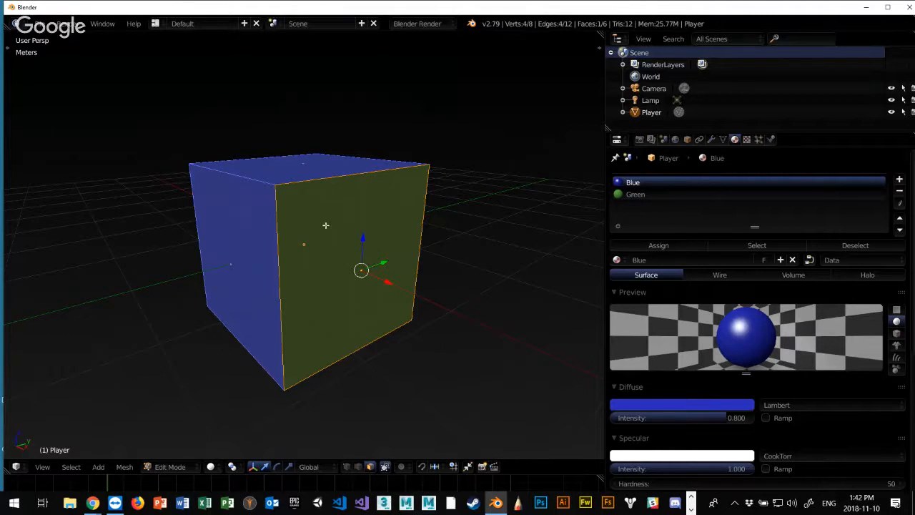
{"action": "left_click", "coordinate": [665, 245]}
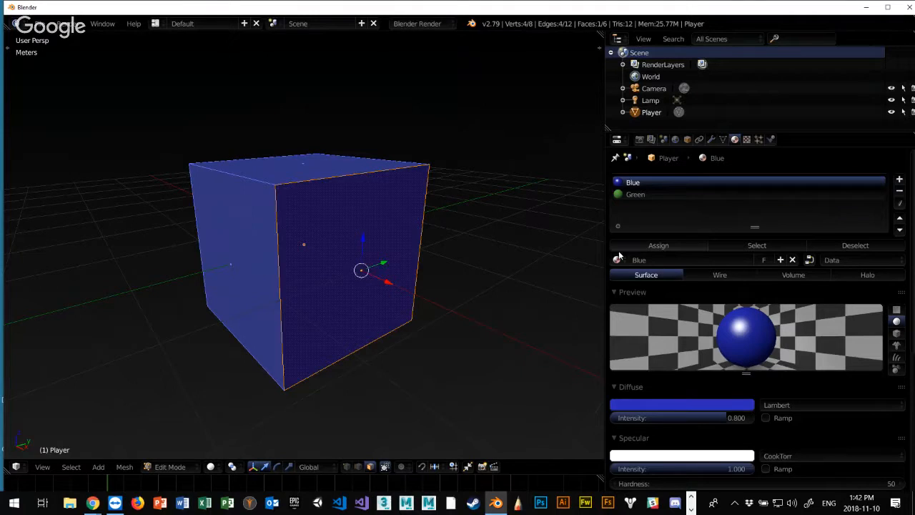
{"action": "right_click", "coordinate": [229, 217]}
{"action": "right_click", "coordinate": [295, 172]}
{"action": "right_click", "coordinate": [326, 224]}
{"action": "right_click", "coordinate": [250, 232]}
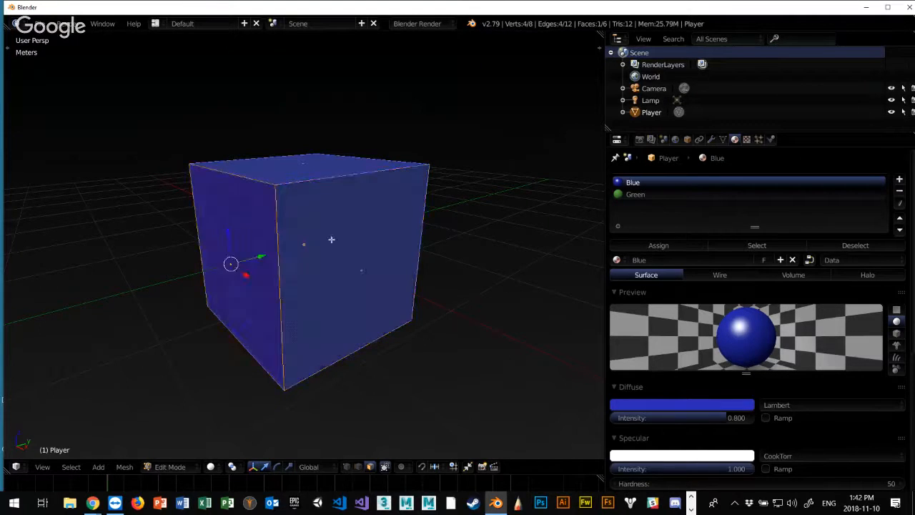
{"action": "right_click", "coordinate": [331, 239]}
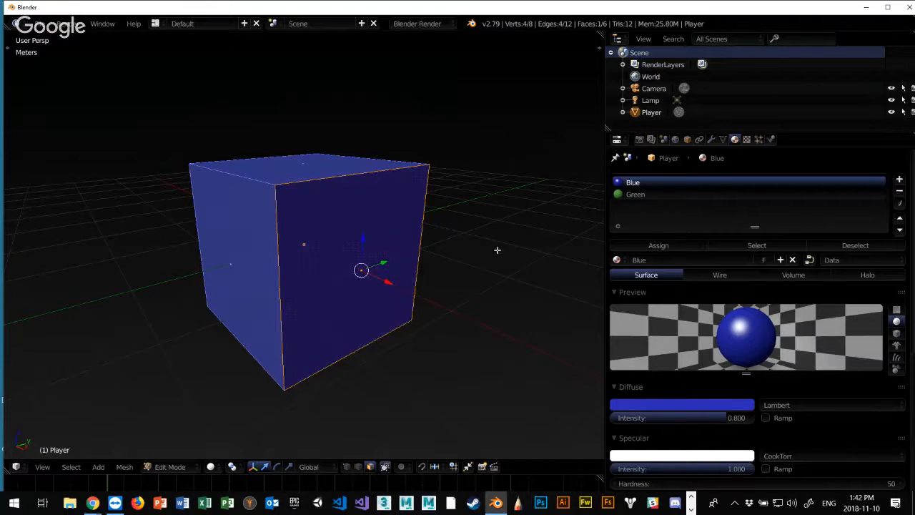
Assign the Green material to the selected face again and select the adjacent blue side face
{"action": "left_click", "coordinate": [636, 195]}
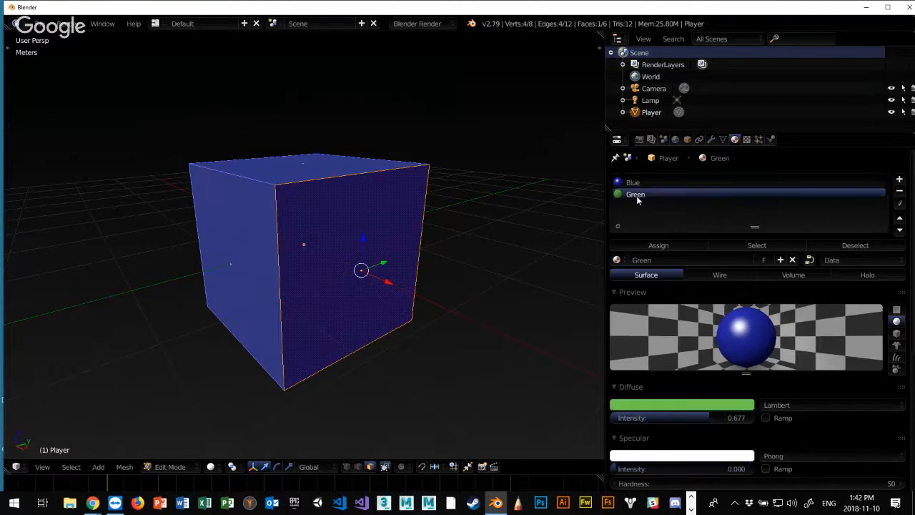
{"action": "left_click", "coordinate": [663, 248]}
{"action": "right_click", "coordinate": [246, 243]}
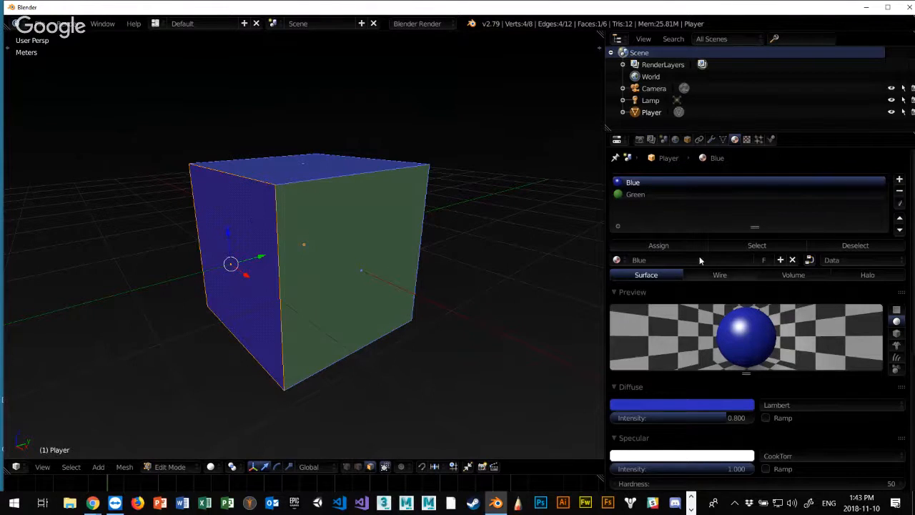
Assign the Green material to the cube face opposite the green one, and inspect the two-coloured cube
{"action": "middle_click_drag", "start_coordinate": [315, 278], "coordinate": [450, 279]}
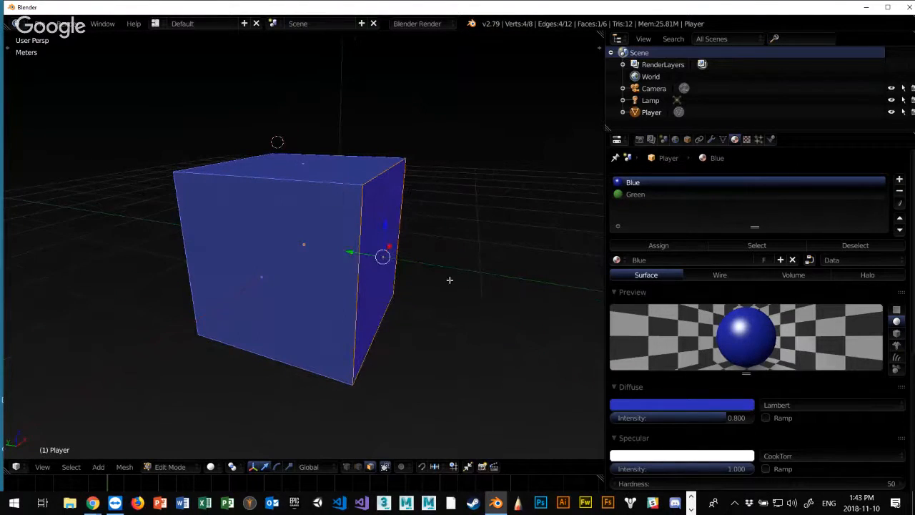
{"action": "right_click", "coordinate": [286, 262]}
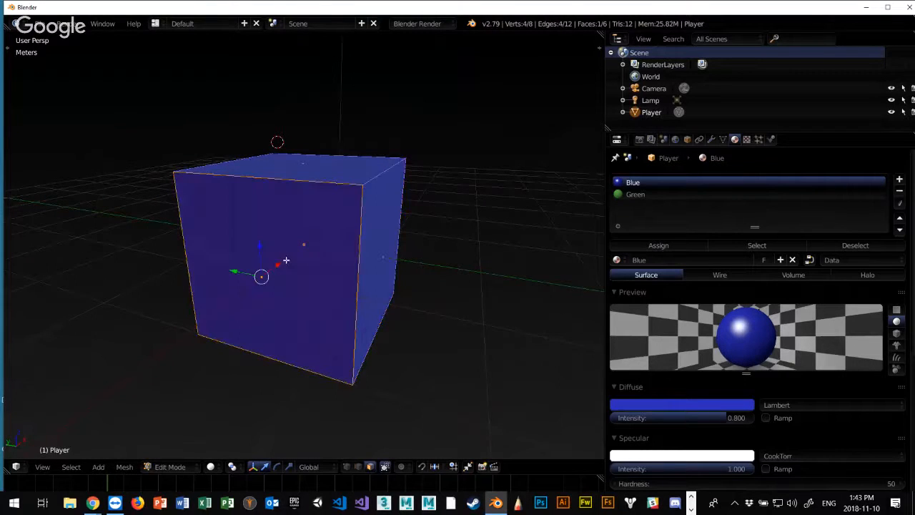
{"action": "left_click", "coordinate": [635, 196]}
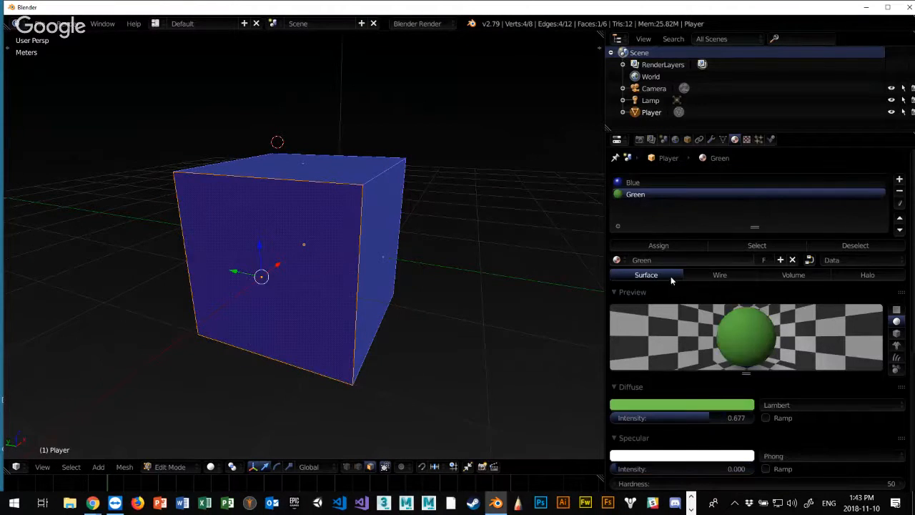
{"action": "left_click", "coordinate": [656, 244]}
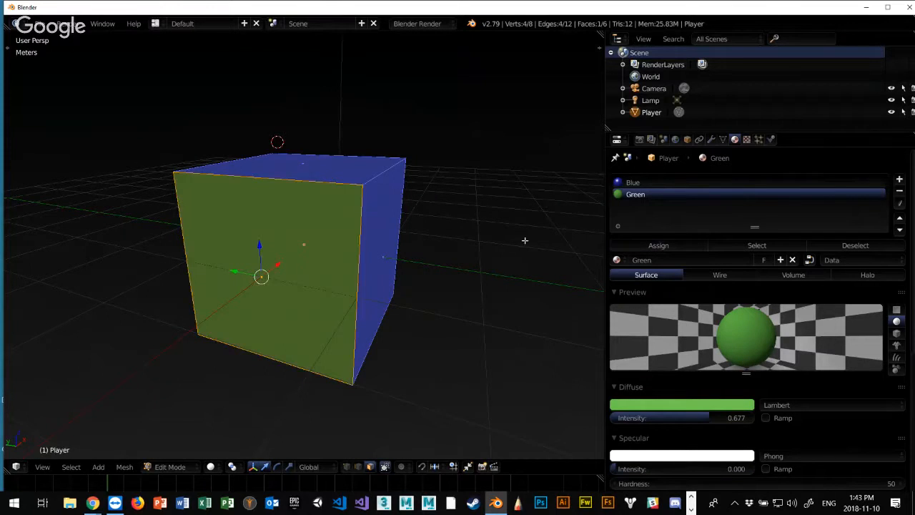
{"action": "middle_click_drag", "start_coordinate": [483, 236], "coordinate": [415, 265]}
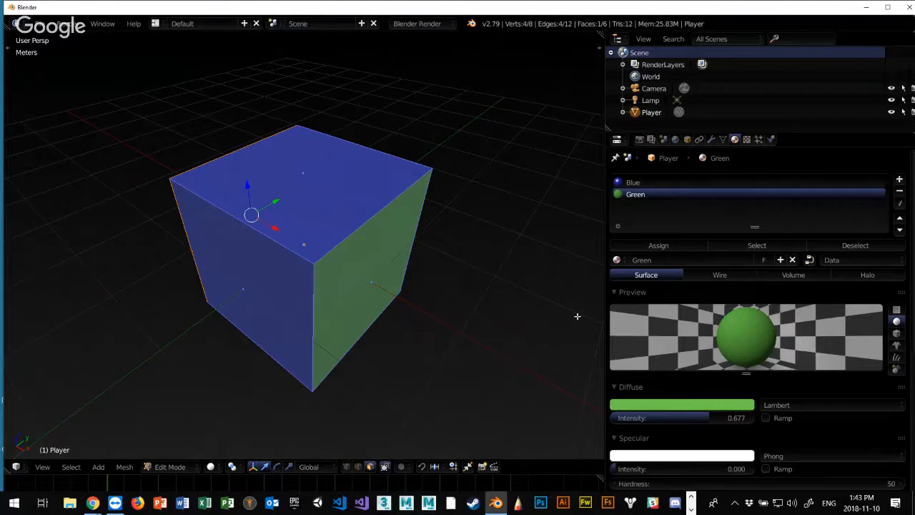
{"action": "middle_click_drag", "start_coordinate": [317, 292], "coordinate": [305, 271]}
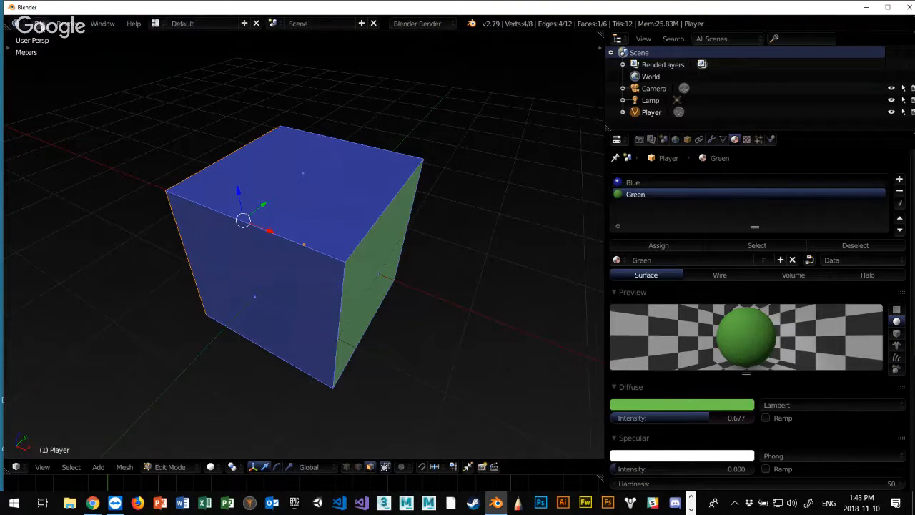
Reset the interface to the default theme in the User Preferences and close the preferences window
{"action": "left_click", "coordinate": [42, 26]}
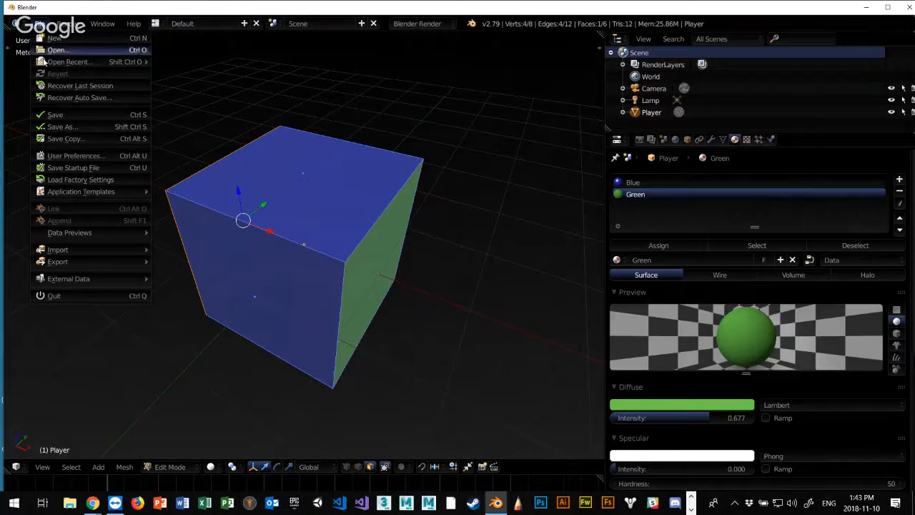
{"action": "left_click", "coordinate": [68, 157]}
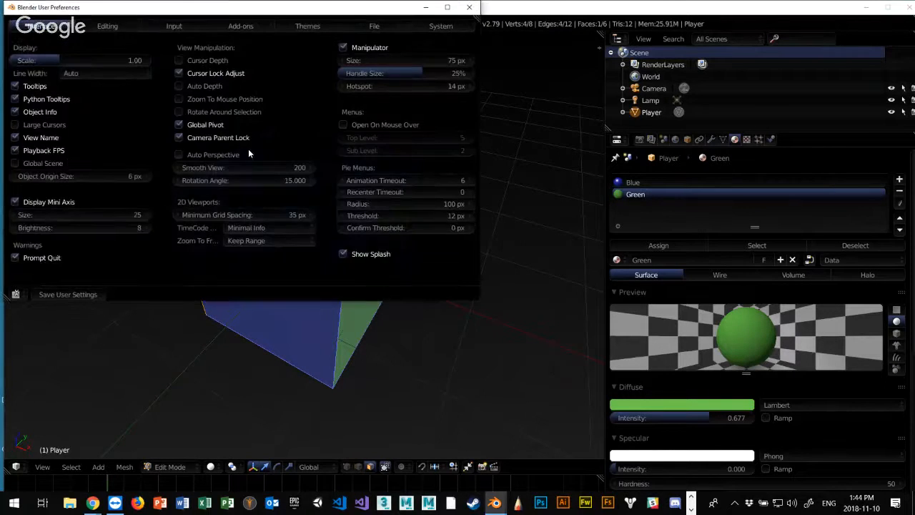
{"action": "left_click", "coordinate": [307, 26]}
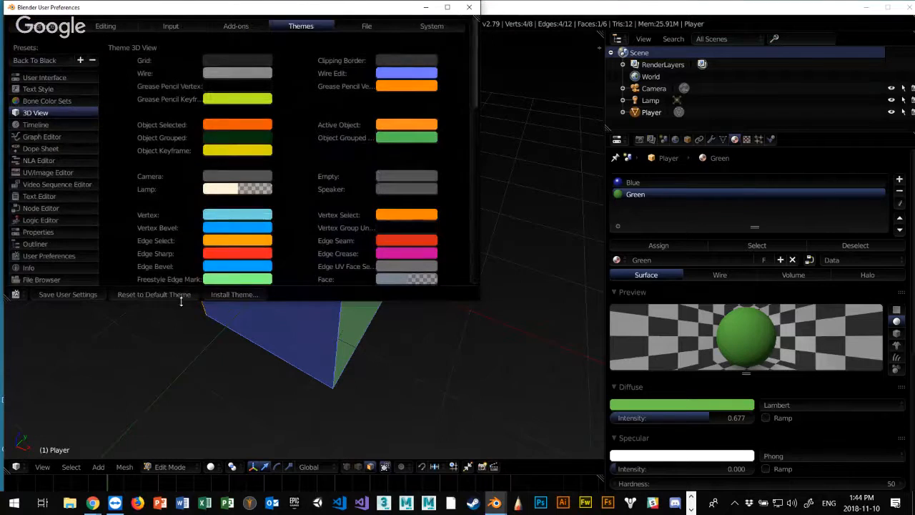
{"action": "left_click", "coordinate": [157, 294]}
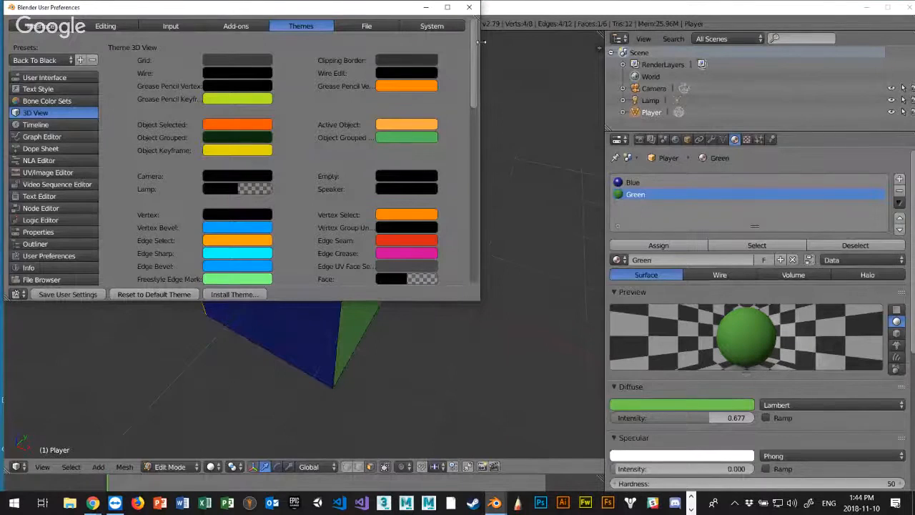
{"action": "left_click", "coordinate": [469, 8]}
Widen the 3D viewport by narrowing the outliner and properties area, and return the Player cube to Object Mode
{"action": "middle_click_drag", "start_coordinate": [483, 245], "coordinate": [541, 243]}
{"action": "middle_click_drag", "start_coordinate": [464, 287], "coordinate": [298, 285]}
{"action": "middle_click_drag", "start_coordinate": [481, 245], "coordinate": [612, 241]}
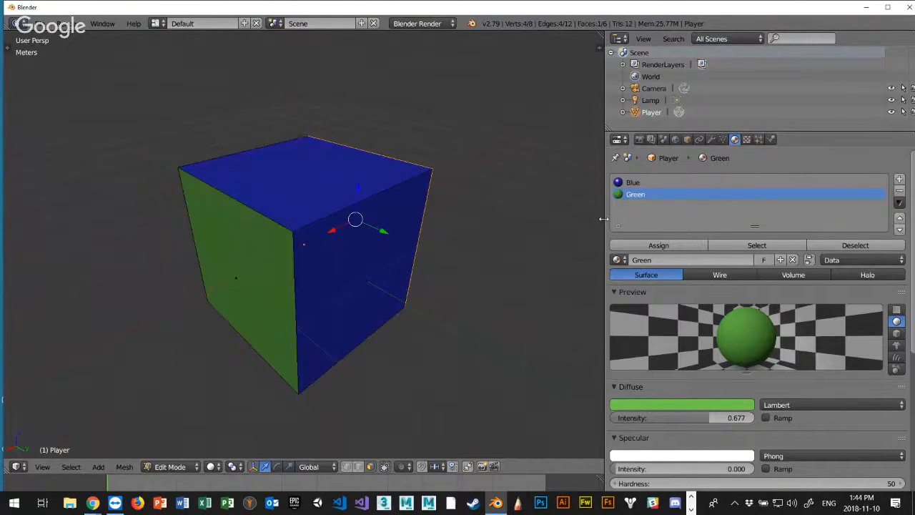
{"action": "left_click_drag", "start_coordinate": [606, 224], "coordinate": [714, 226]}
{"action": "middle_click_drag", "start_coordinate": [562, 229], "coordinate": [319, 331]}
{"action": "scroll", "coordinate": [507, 265], "scroll_direction": "down", "scroll_amount": 4}
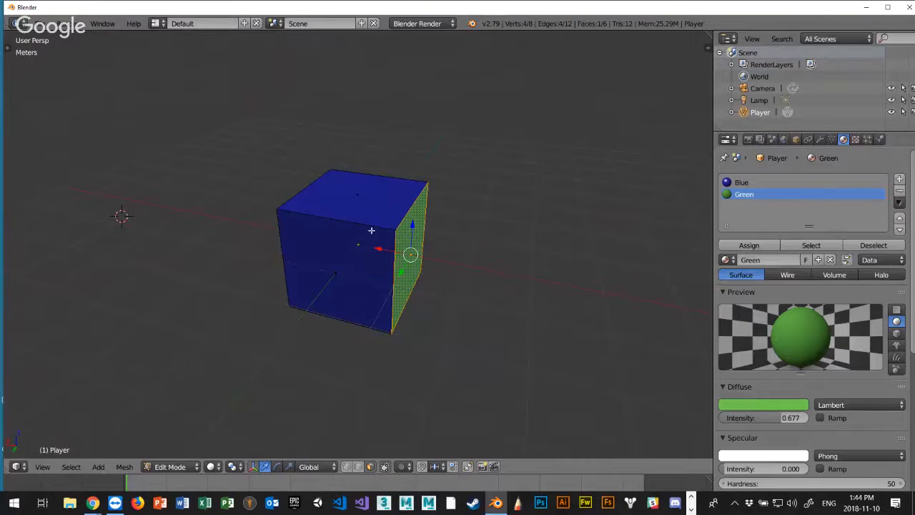
{"action": "key", "text": "Tab"}
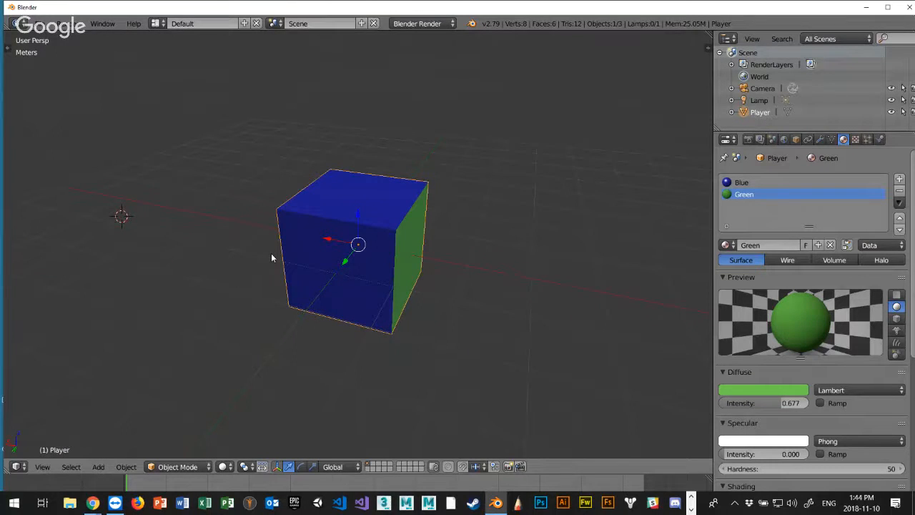
Add a plane mesh at the 3D cursor beside the cube, and delete it again
{"action": "key", "text": "shift+a"}
{"action": "mouse_move", "coordinate": [272, 257]}
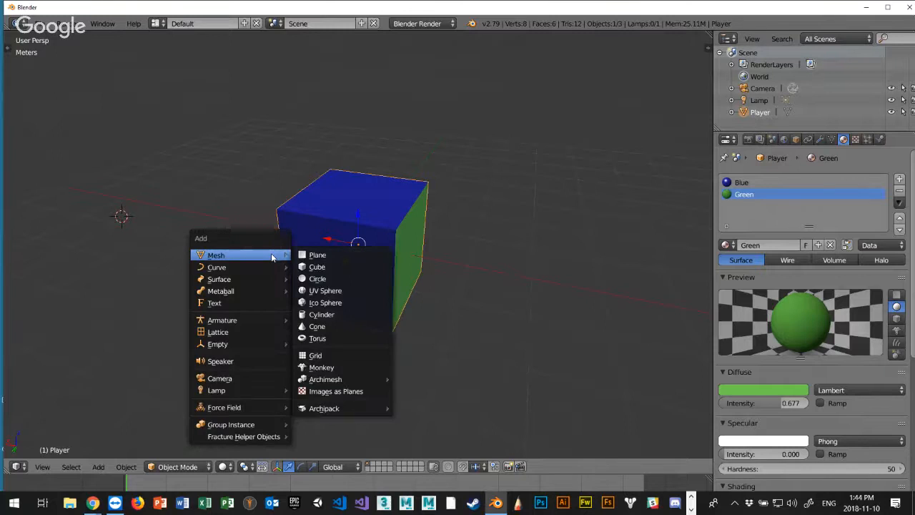
{"action": "left_click", "coordinate": [323, 256]}
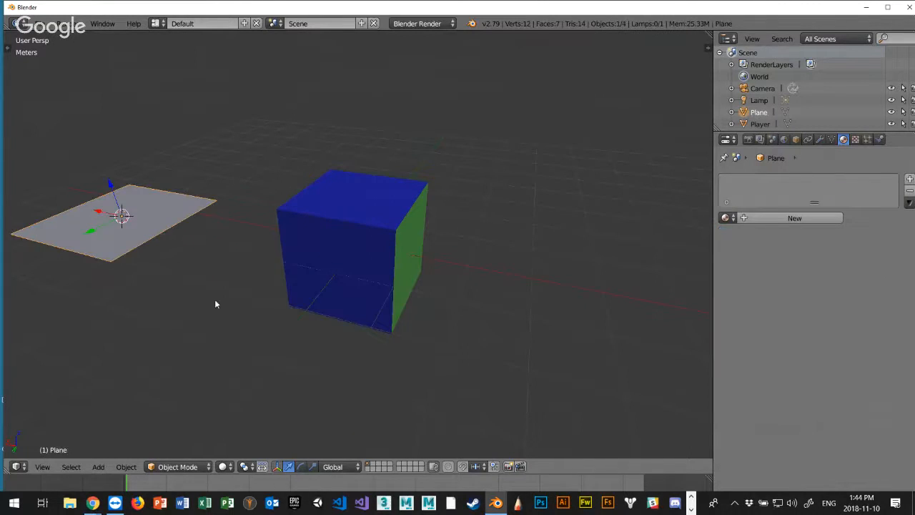
{"action": "scroll", "coordinate": [138, 252], "scroll_direction": "down", "scroll_amount": 4}
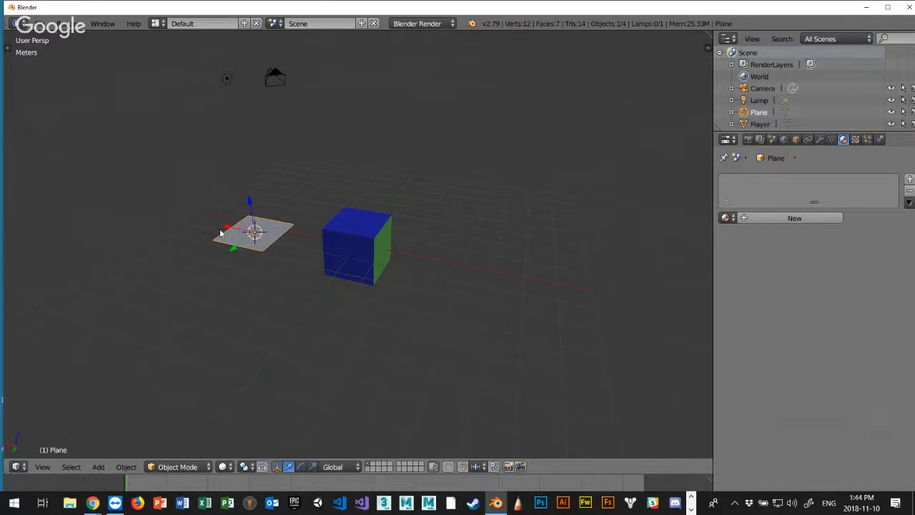
{"action": "scroll", "coordinate": [220, 233], "scroll_direction": "up", "scroll_amount": 4}
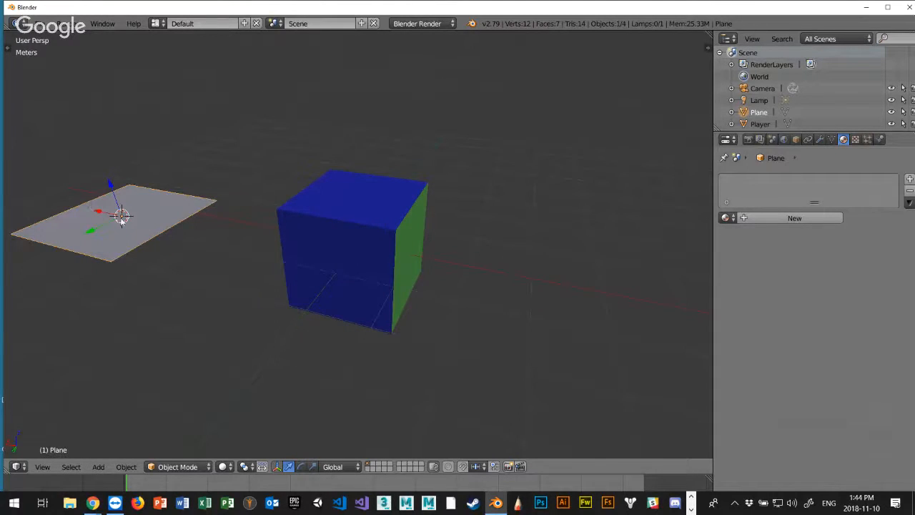
{"action": "scroll", "coordinate": [151, 236], "scroll_direction": "down", "scroll_amount": 2}
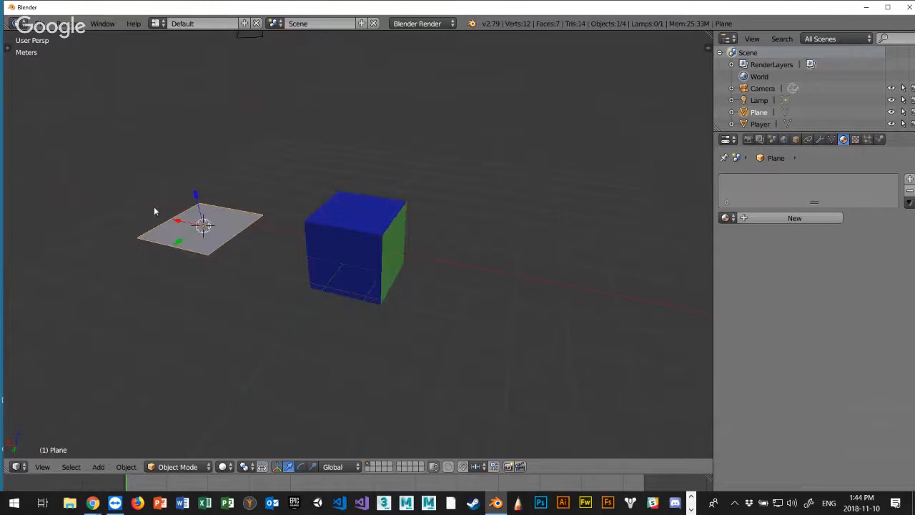
{"action": "key", "text": "Delete"}
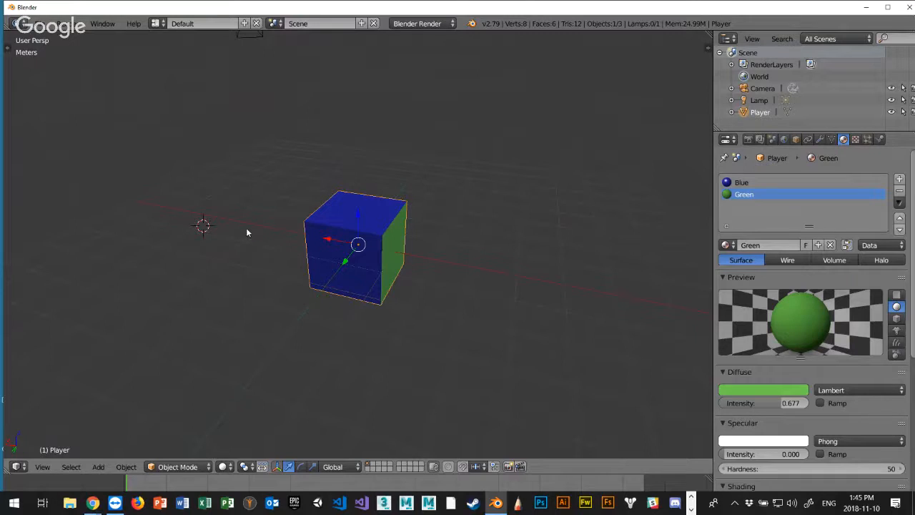
Snap the 3D cursor to the center of the scene
{"action": "key", "text": "shift+s"}
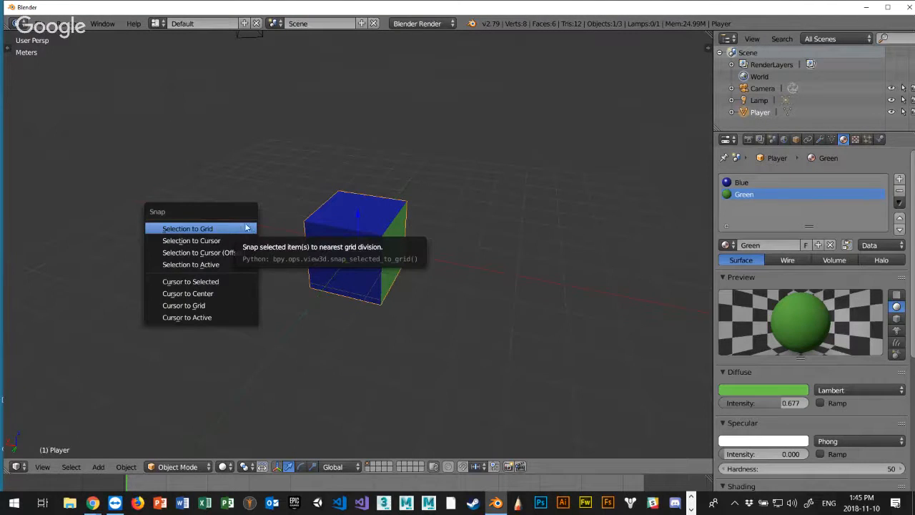
{"action": "left_click", "coordinate": [219, 294]}
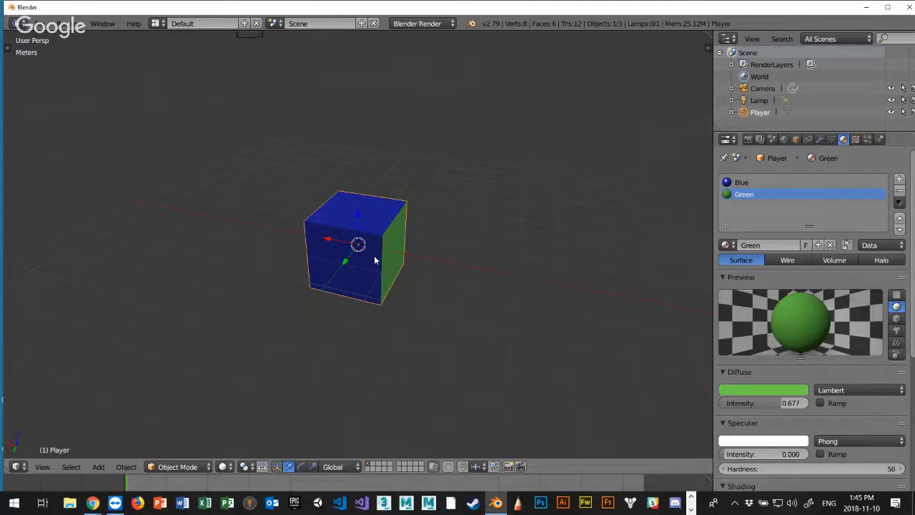
Add a plane mesh at the scene center and scale it up about 8 times into a large floor
{"action": "key", "text": "shift+a"}
{"action": "mouse_move", "coordinate": [374, 260]}
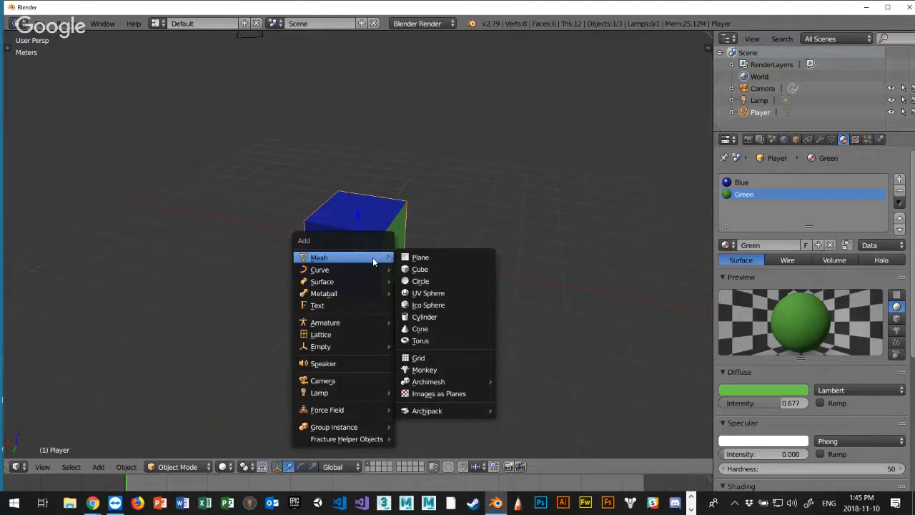
{"action": "left_click", "coordinate": [421, 258]}
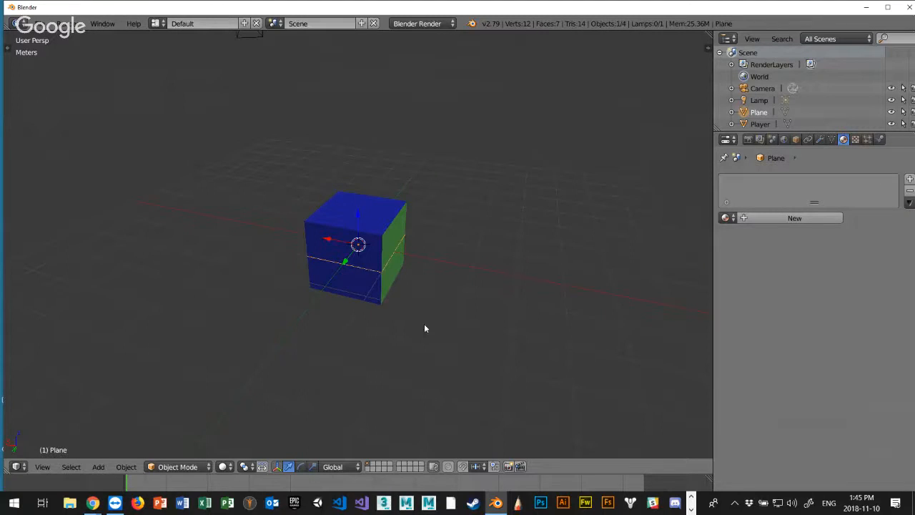
{"action": "key", "text": "s"}
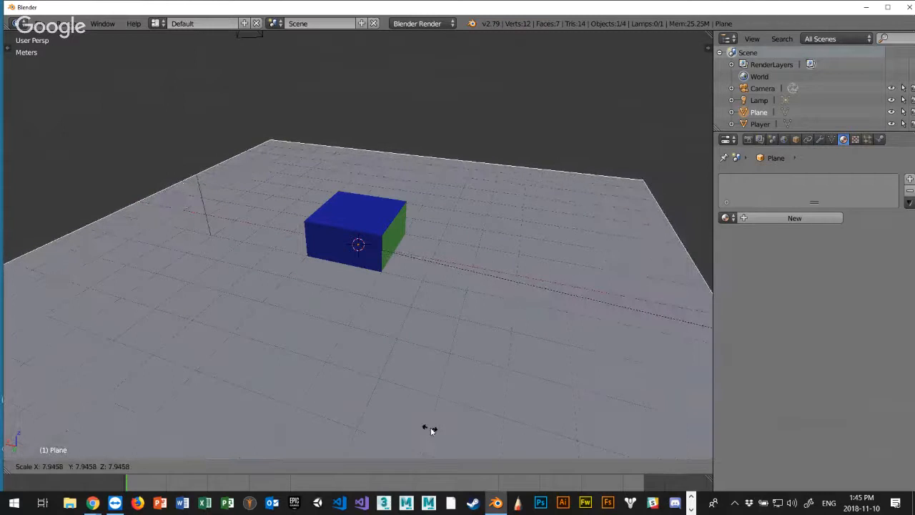
{"action": "left_click", "coordinate": [435, 431]}
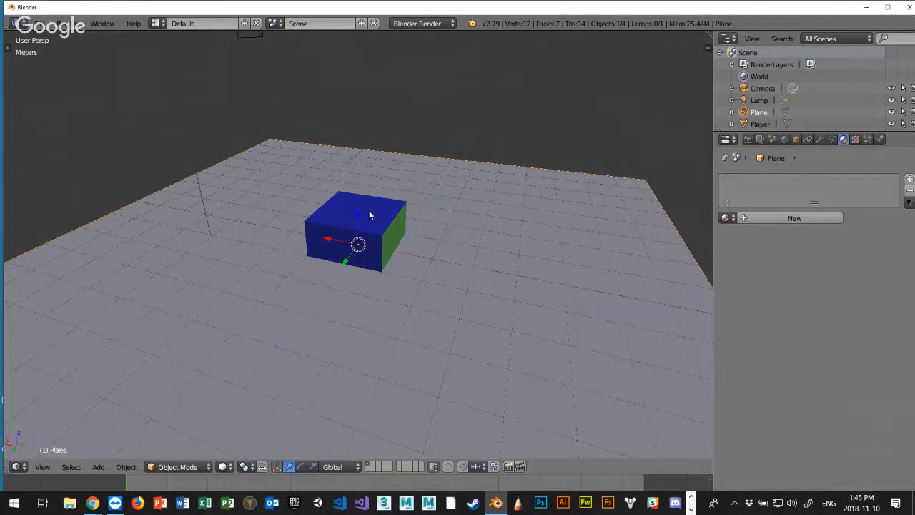
Select the Player cube and check its dimensions in the transform properties
{"action": "right_click", "coordinate": [369, 214]}
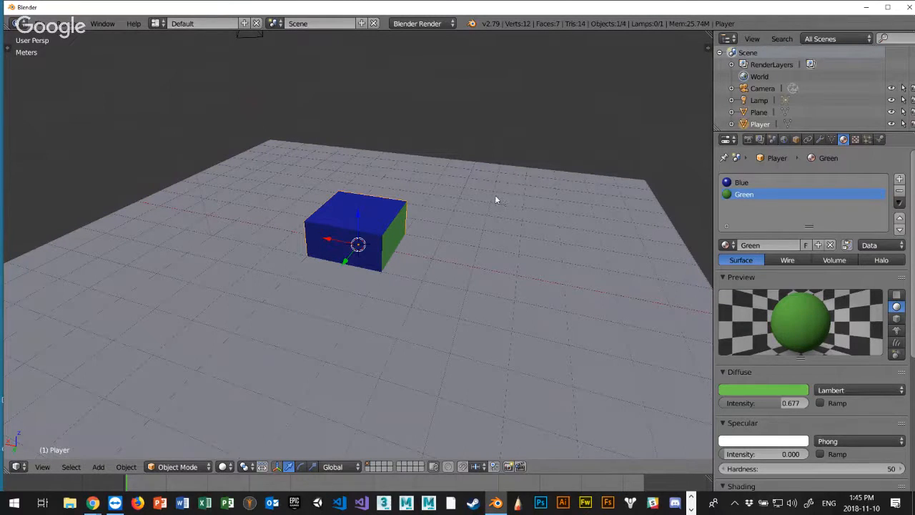
{"action": "key", "text": "n"}
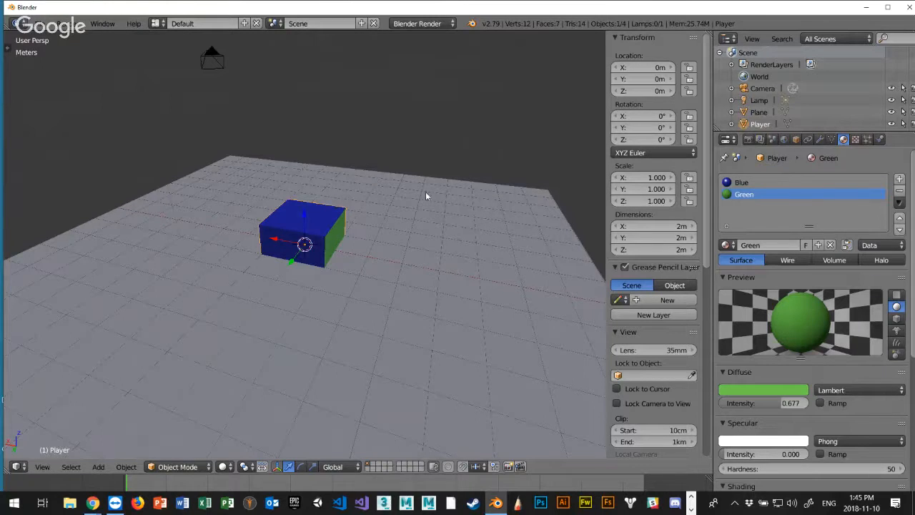
{"action": "key", "text": "n"}
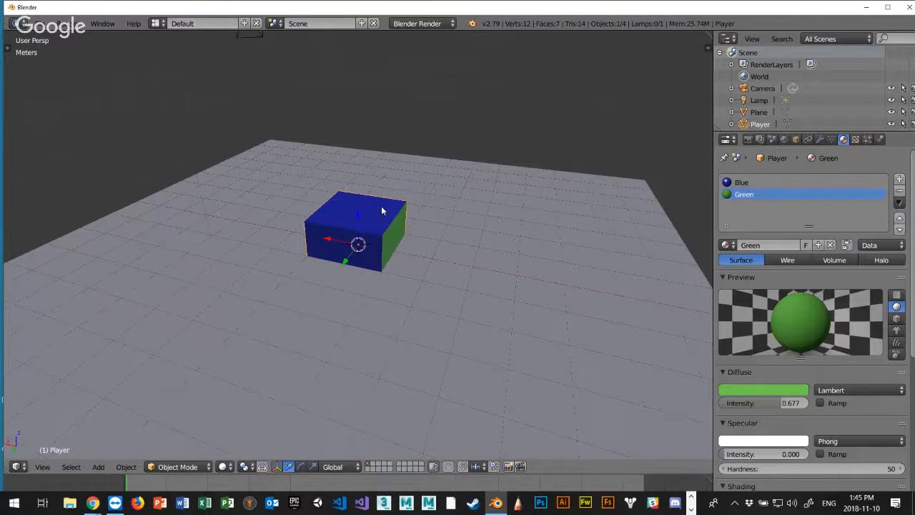
Move the Player cube exactly 1 m up along Z, and undo the move
{"action": "key", "text": "g"}
{"action": "key", "text": "z"}
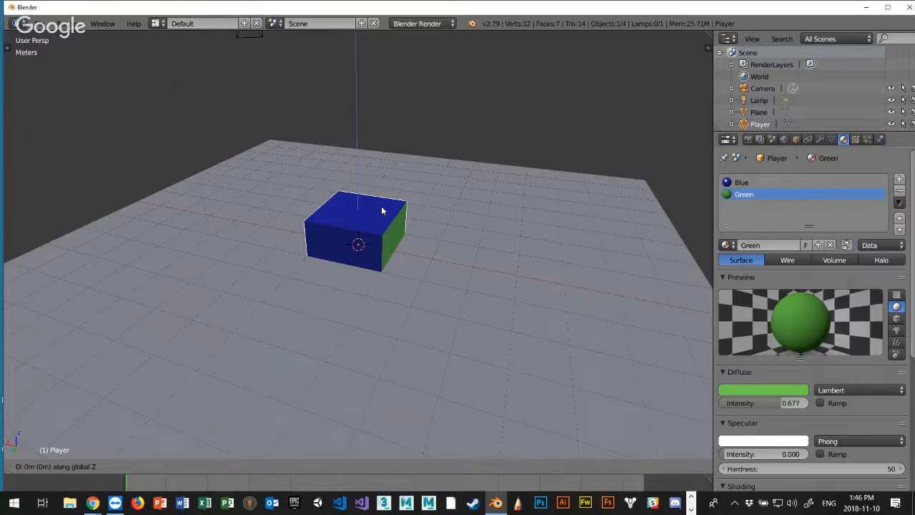
{"action": "type", "text": "1"}
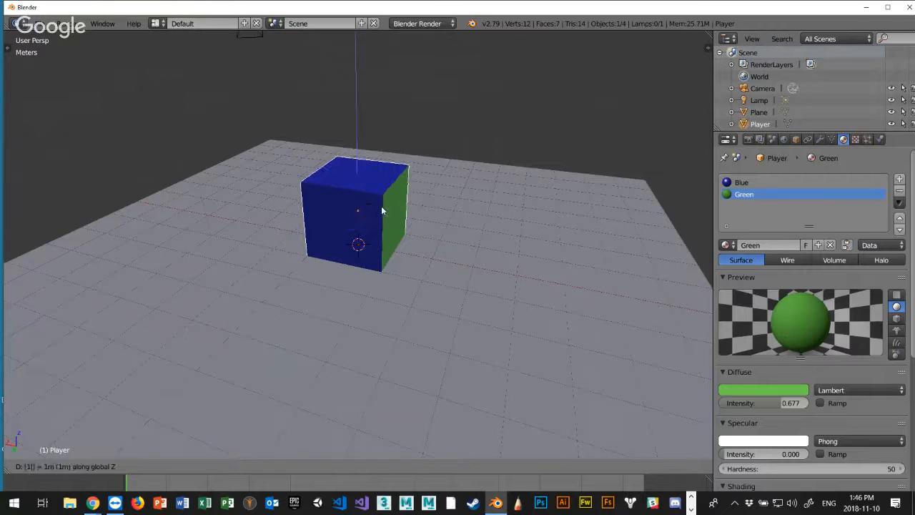
{"action": "key", "text": "Return"}
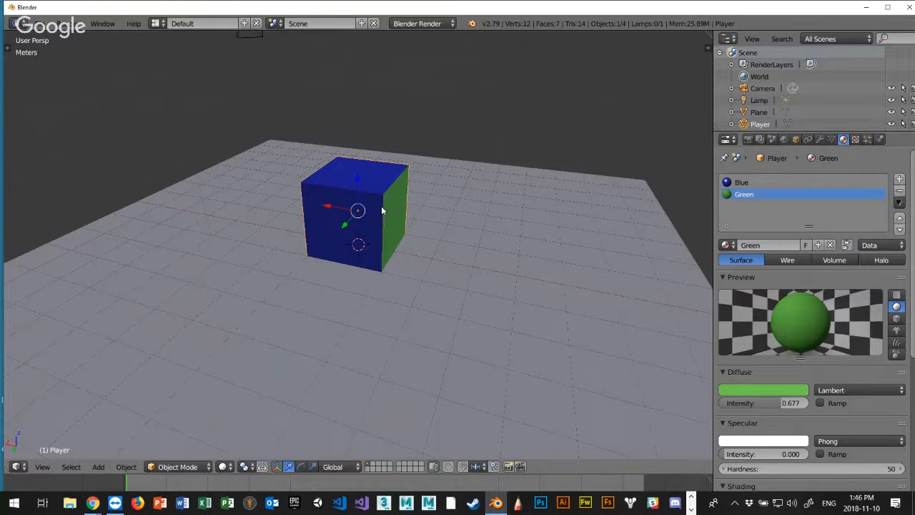
{"action": "key", "text": "ctrl+z"}
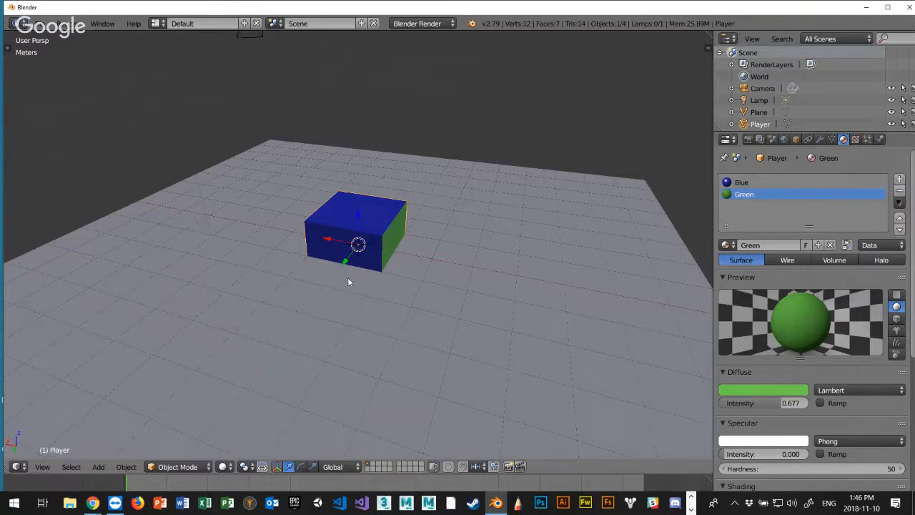
Move the Player cube freehand about 1.02 m up along Z and show the settings of that translation
{"action": "key", "text": "g"}
{"action": "key", "text": "z"}
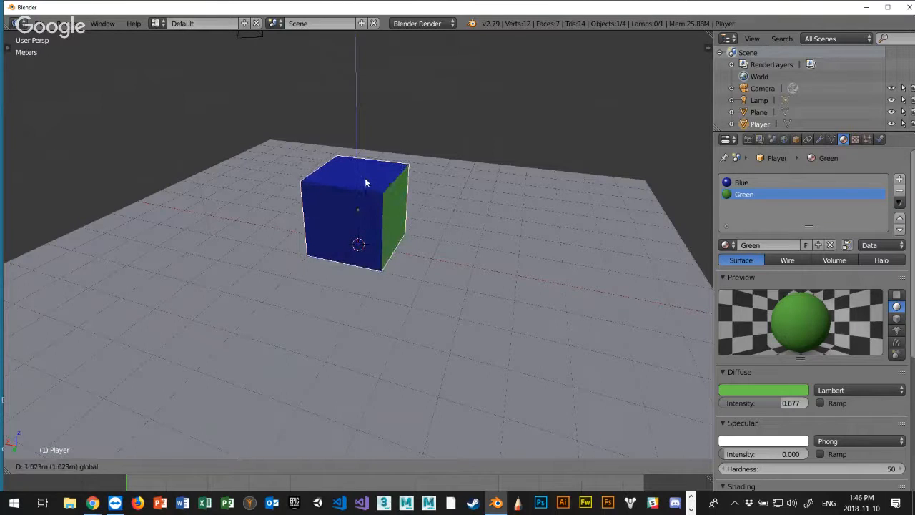
{"action": "left_click", "coordinate": [365, 179]}
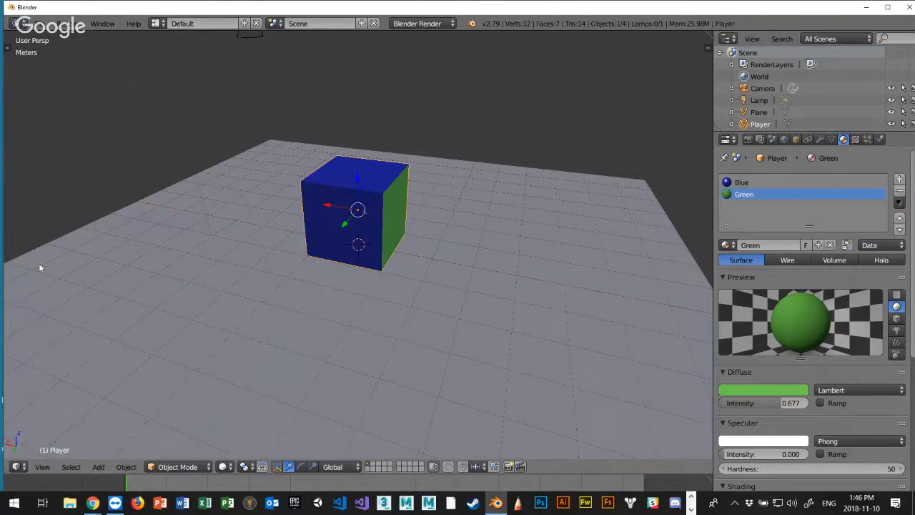
{"action": "key", "text": "t"}
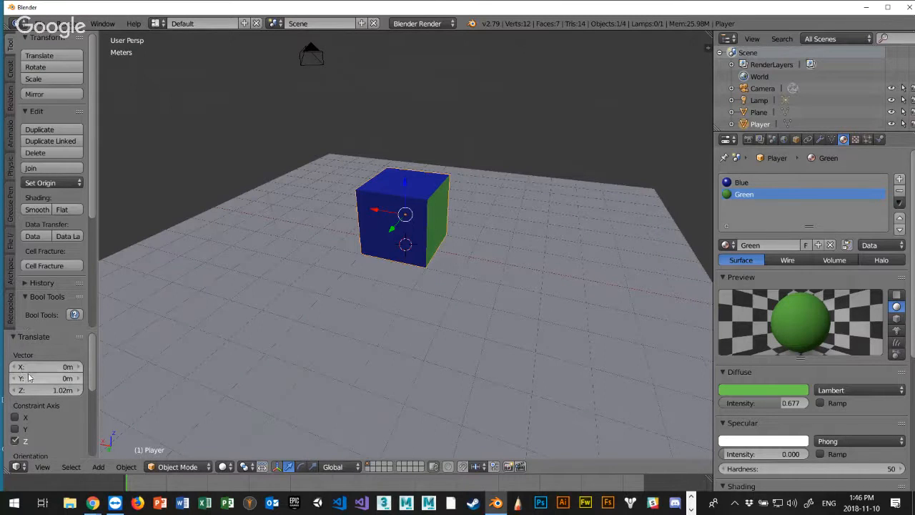
{"action": "key", "text": "t"}
{"action": "key", "text": "t"}
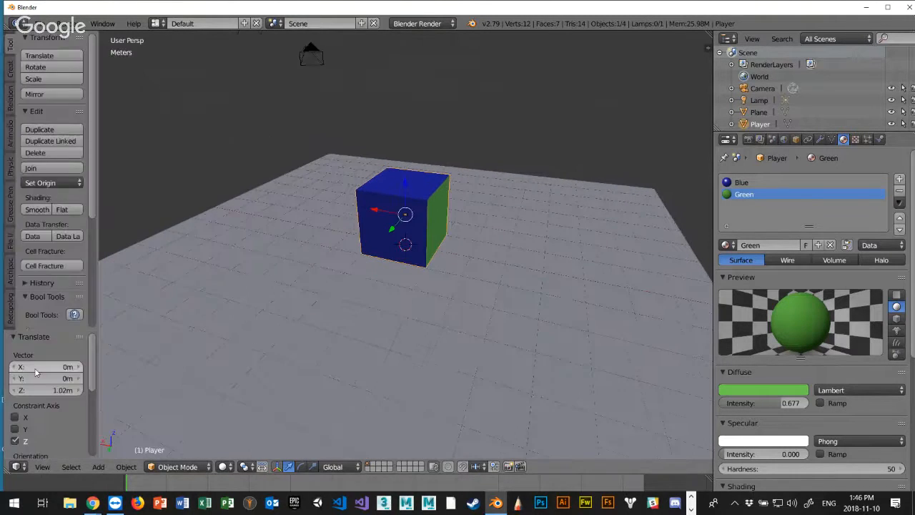
{"action": "key", "text": "t"}
{"action": "key", "text": "t"}
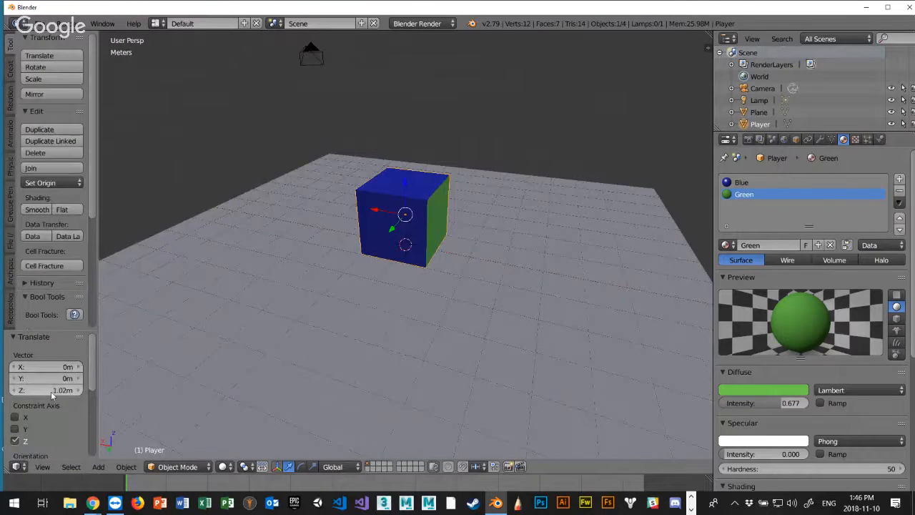
Set the Z value of the last translation to 1 m, and undo the cube's move
{"action": "left_click", "coordinate": [51, 391]}
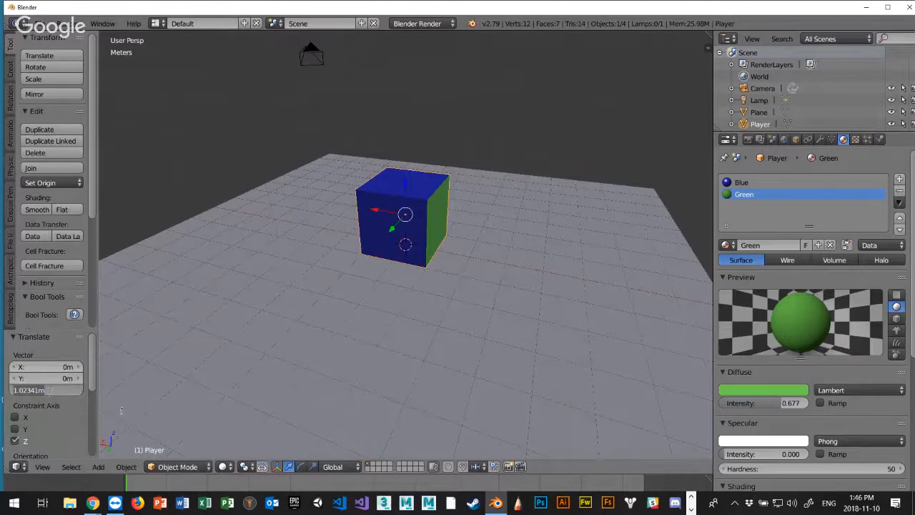
{"action": "type", "text": "1"}
{"action": "key", "text": "Return"}
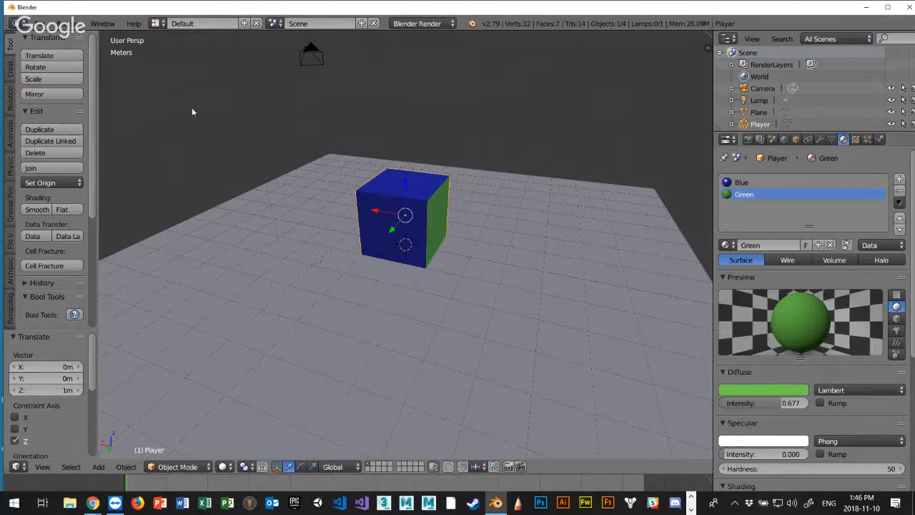
{"action": "key", "text": "t"}
{"action": "key", "text": "ctrl+z"}
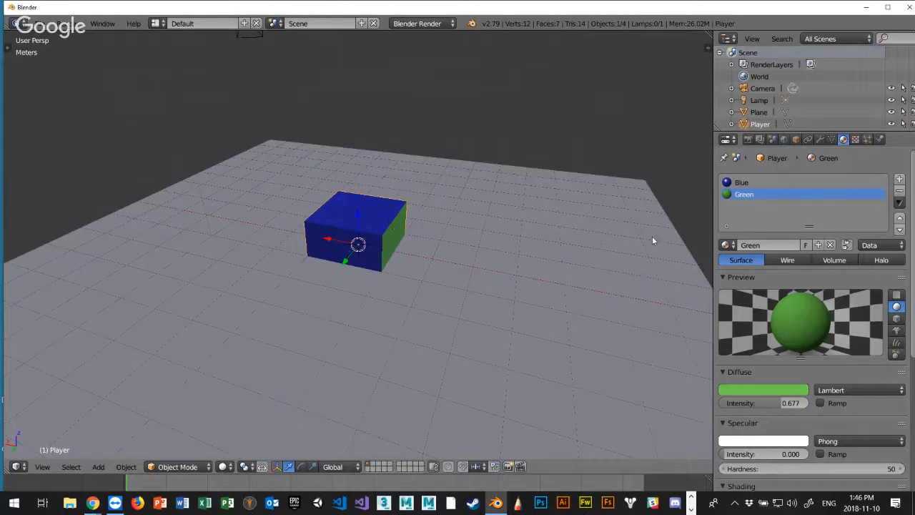
Set the Player cube's Z location to 1 m in its transform properties so it rests on the plane
{"action": "key", "text": "n"}
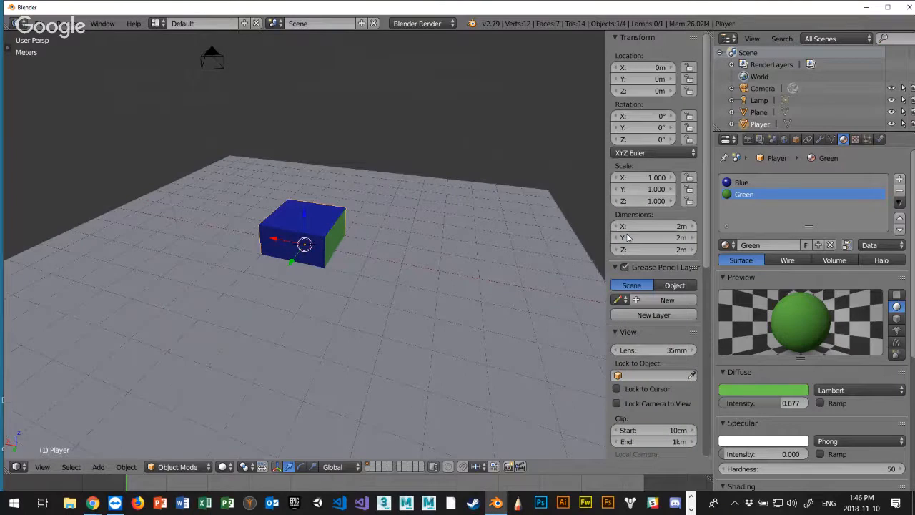
{"action": "left_click", "coordinate": [657, 90]}
{"action": "type", "text": "1"}
{"action": "key", "text": "Return"}
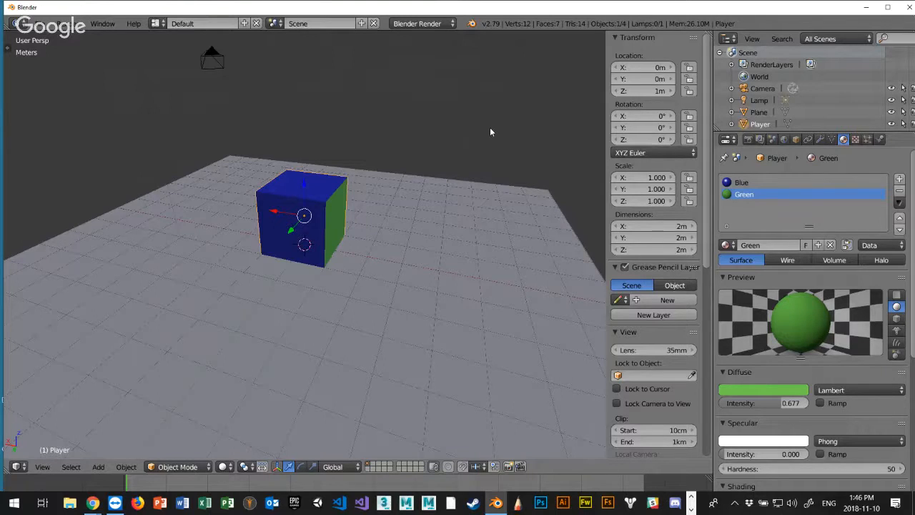
{"action": "key", "text": "n"}
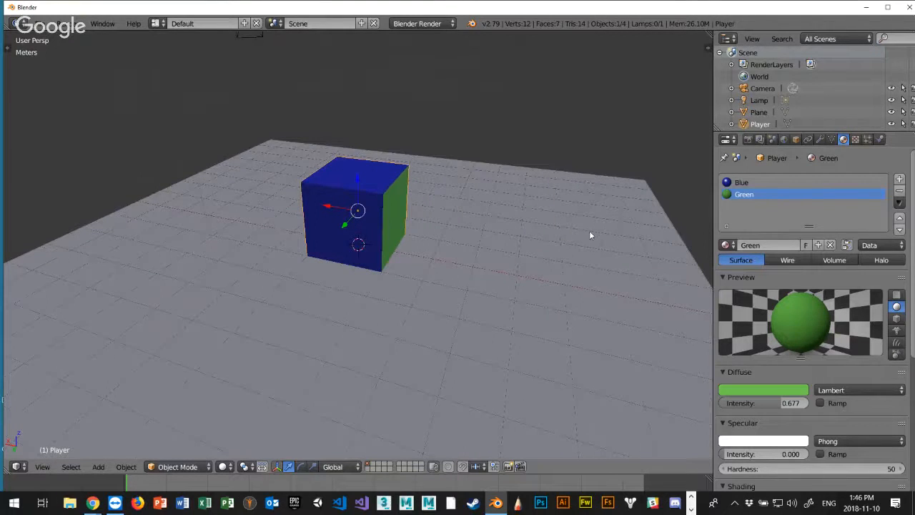
{"action": "key", "text": "n"}
{"action": "key", "text": "n"}
{"action": "key", "text": "t"}
{"action": "key", "text": "t"}
Select the floor plane and assign the existing Blue material to it
{"action": "right_click", "coordinate": [533, 252]}
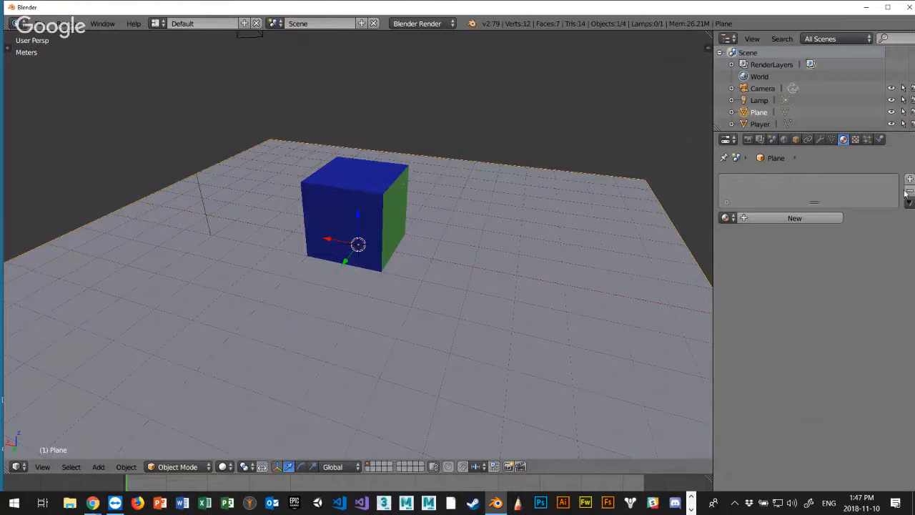
{"action": "left_click", "coordinate": [725, 219]}
{"action": "left_click", "coordinate": [752, 238]}
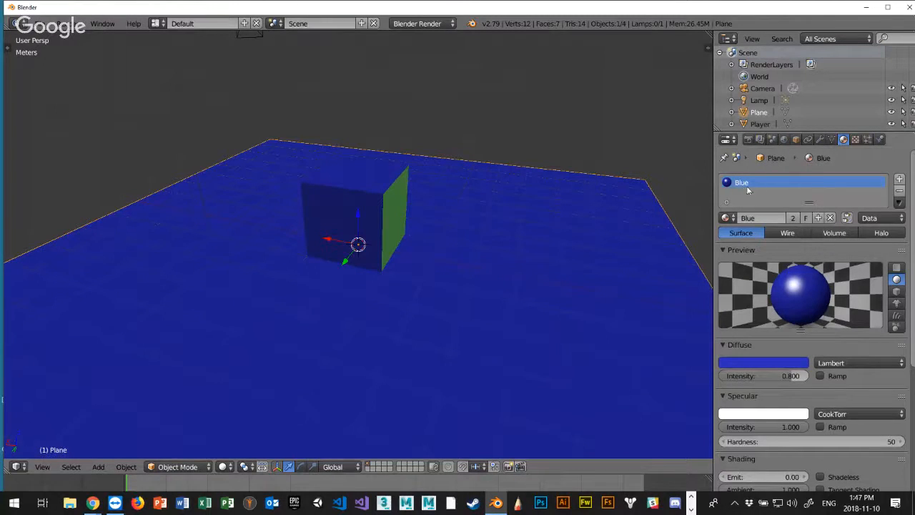
Replace the plane's Blue material with a new one that has an orange diffuse colour at intensity 0.341
{"action": "left_click", "coordinate": [899, 190]}
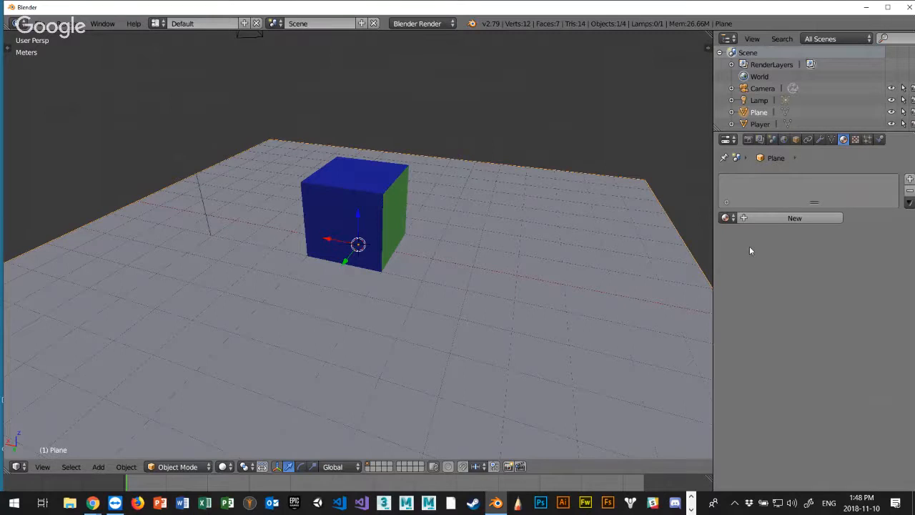
{"action": "left_click", "coordinate": [801, 218]}
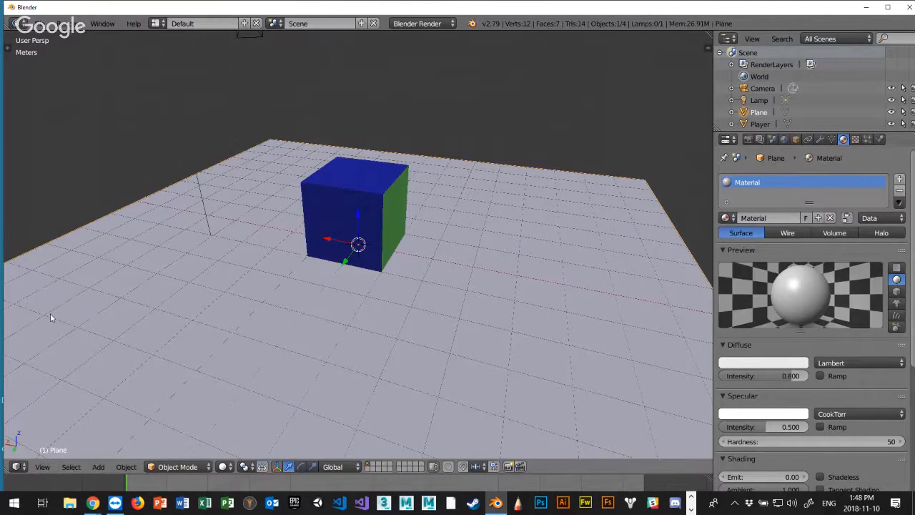
{"action": "left_click", "coordinate": [748, 364]}
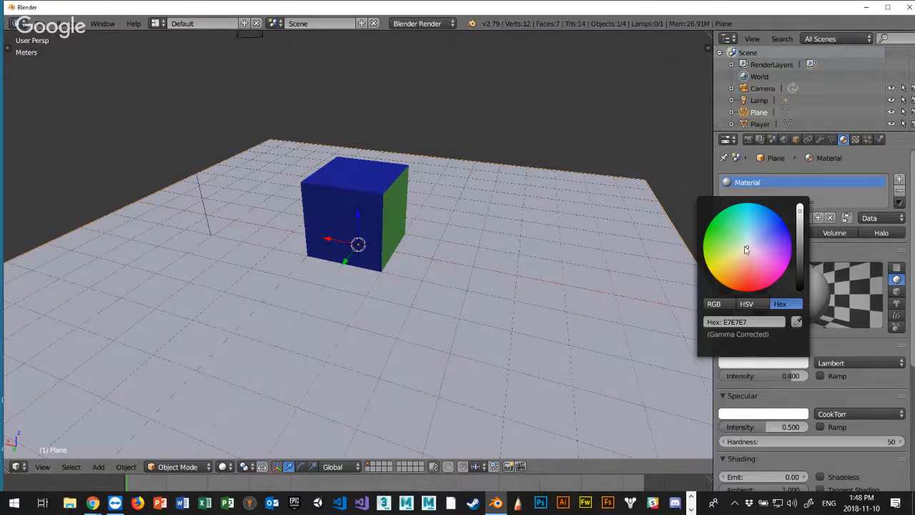
{"action": "left_click_drag", "start_coordinate": [745, 250], "coordinate": [735, 272]}
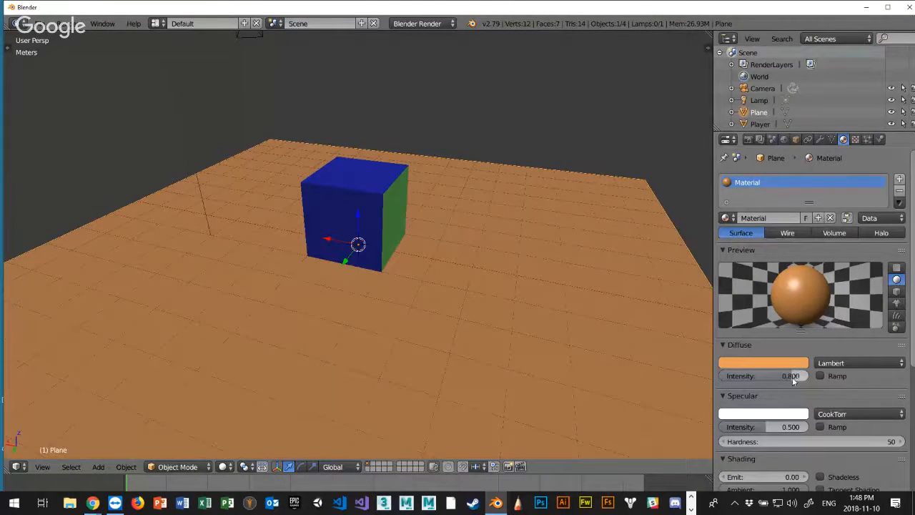
{"action": "left_click_drag", "start_coordinate": [790, 378], "coordinate": [749, 377]}
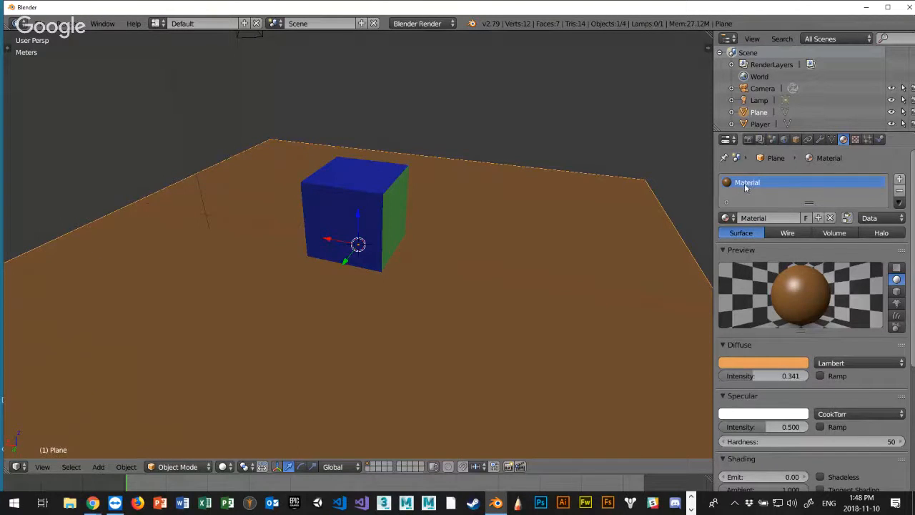
Rename the plane's material as Brown and check the list of available materials
{"action": "double_click", "coordinate": [747, 185]}
{"action": "type", "text": "Brown"}
{"action": "key", "text": "Return"}
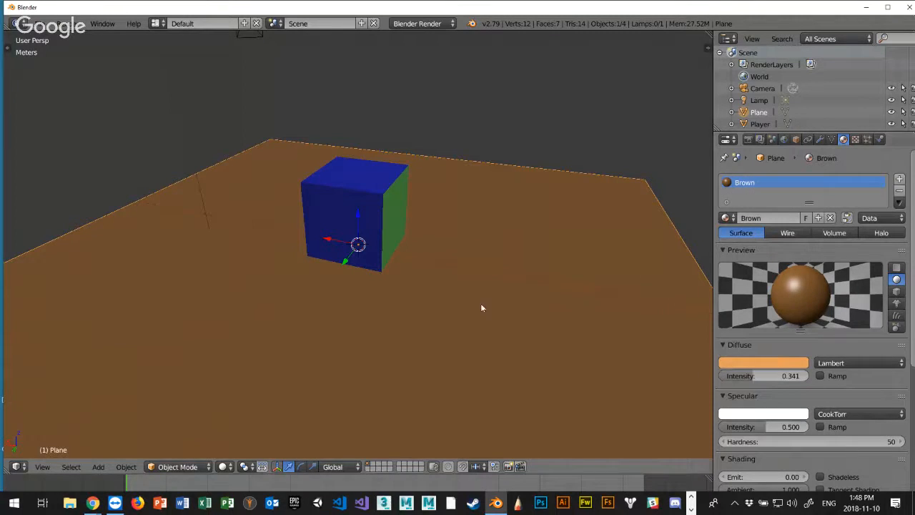
{"action": "left_click", "coordinate": [725, 217]}
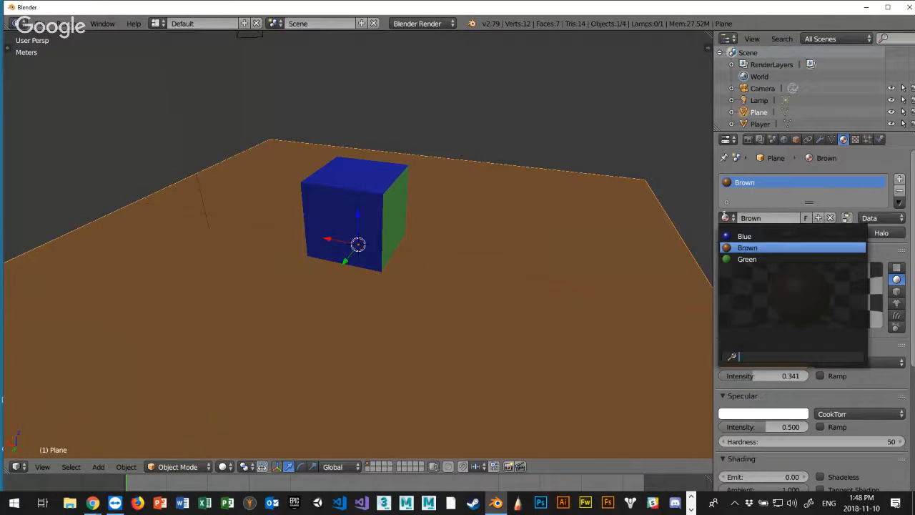
{"action": "left_click", "coordinate": [555, 156]}
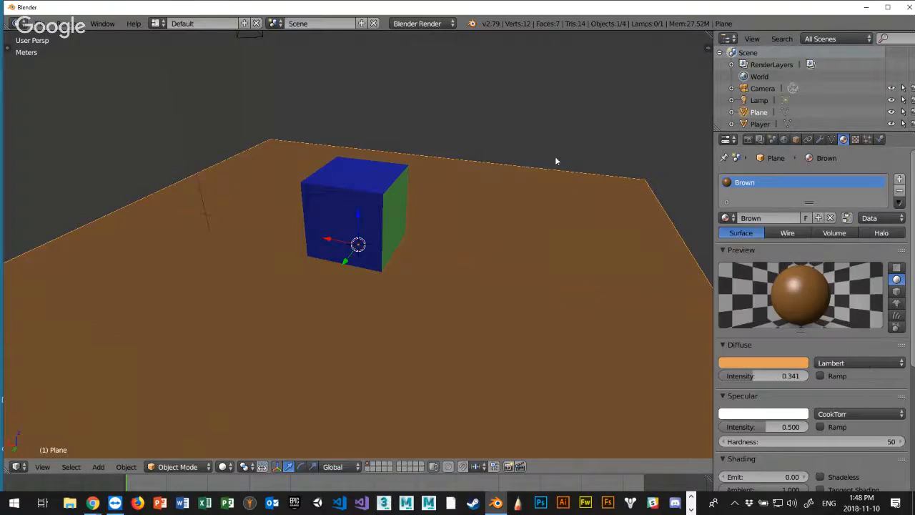
{"action": "scroll", "coordinate": [369, 243], "scroll_direction": "down", "scroll_amount": 3}
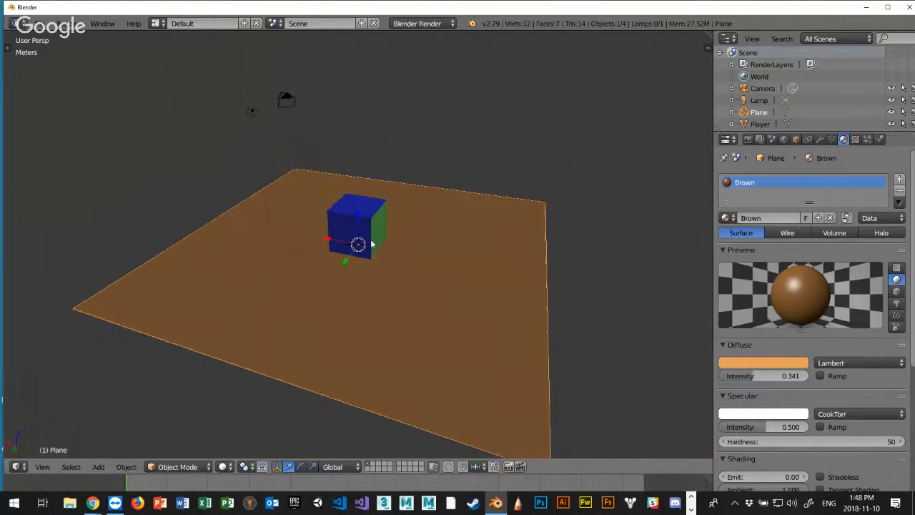
{"action": "middle_click_drag", "start_coordinate": [368, 247], "coordinate": [408, 229]}
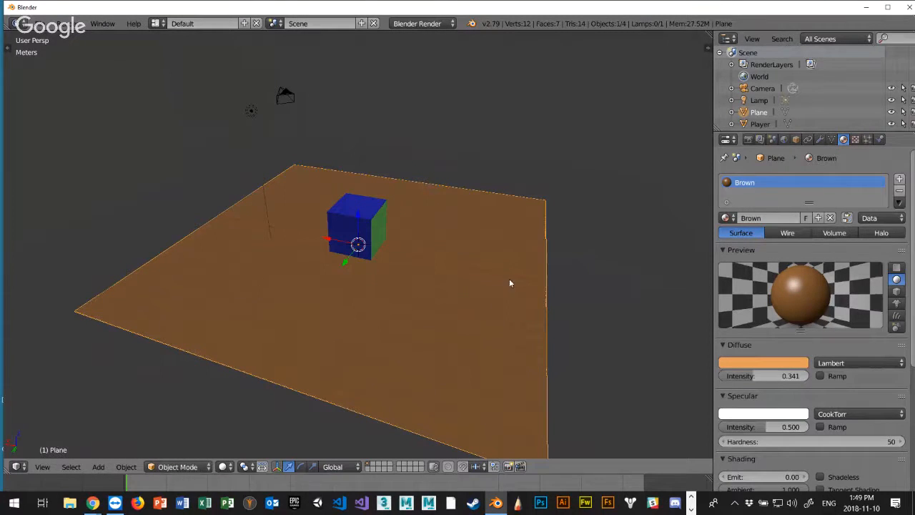
{"action": "key", "text": "Tab"}
{"action": "key", "text": "Tab"}
{"action": "key", "text": "Tab"}
{"action": "key", "text": "Tab"}
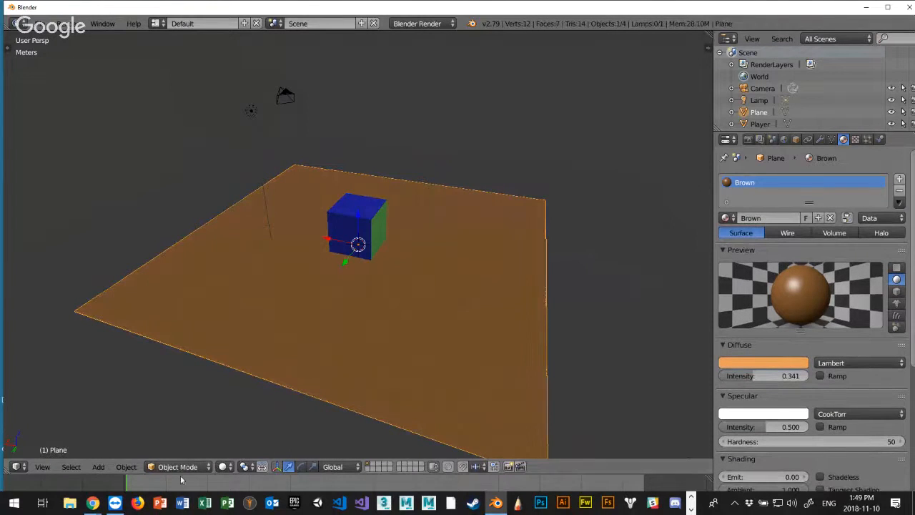
{"action": "scroll", "coordinate": [434, 210], "scroll_direction": "down", "scroll_amount": 2}
{"action": "scroll", "coordinate": [435, 210], "scroll_direction": "up", "scroll_amount": 4}
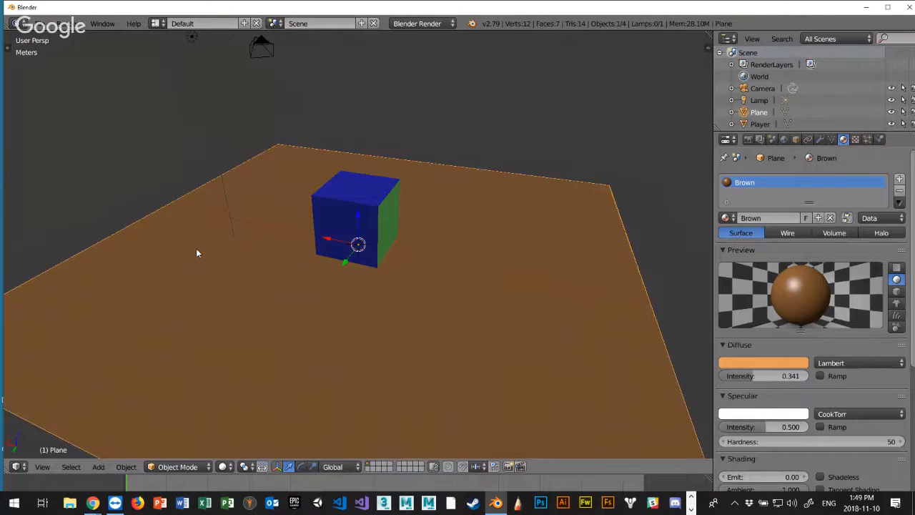
{"action": "left_click", "coordinate": [186, 468]}
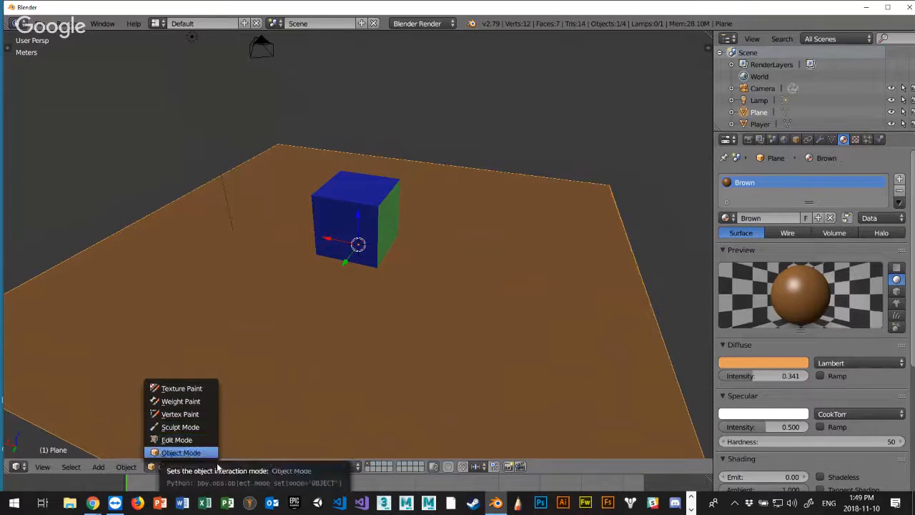
{"action": "left_click", "coordinate": [165, 452]}
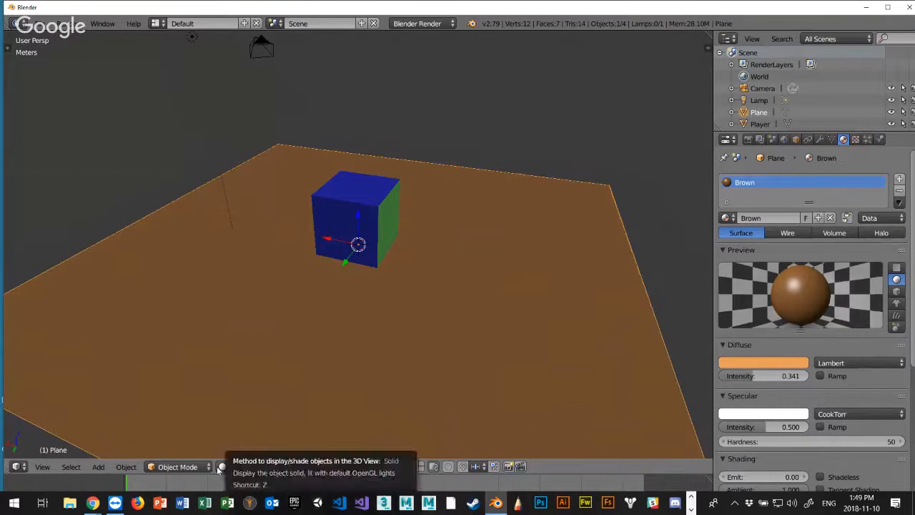
Preview the cube and plane with Texture and Material viewport shading
{"action": "left_click_drag", "start_coordinate": [430, 476], "coordinate": [444, 289]}
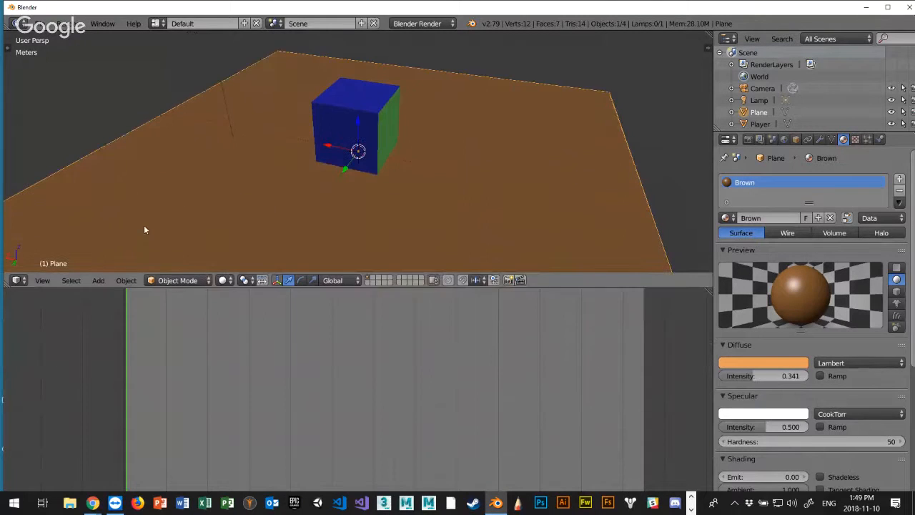
{"action": "left_click", "coordinate": [224, 281]}
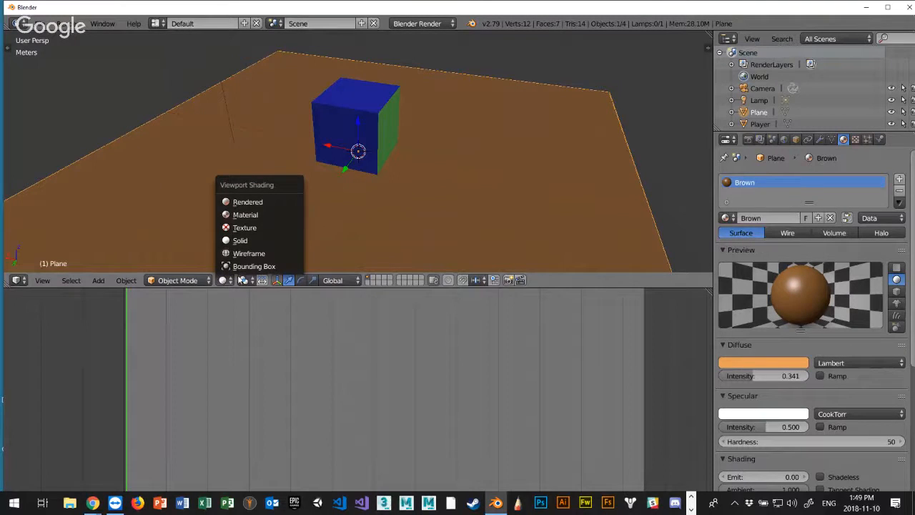
{"action": "left_click", "coordinate": [254, 228]}
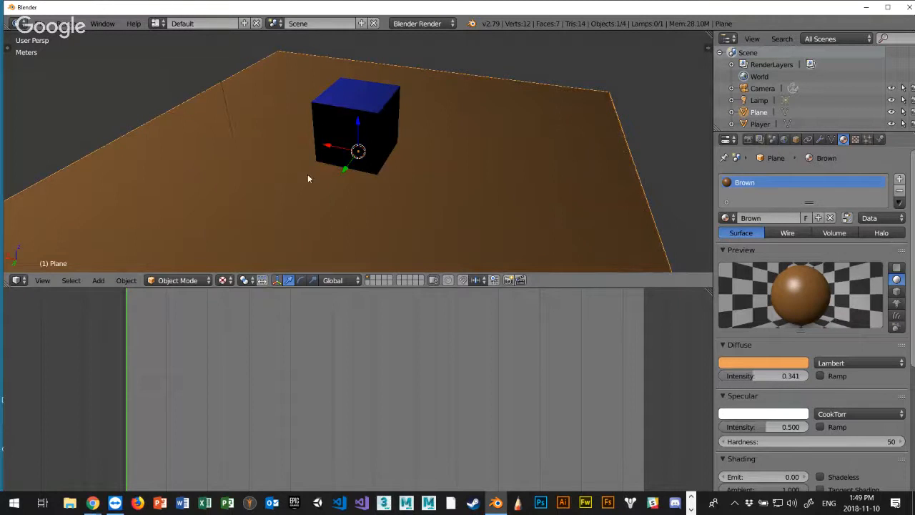
{"action": "left_click", "coordinate": [225, 281]}
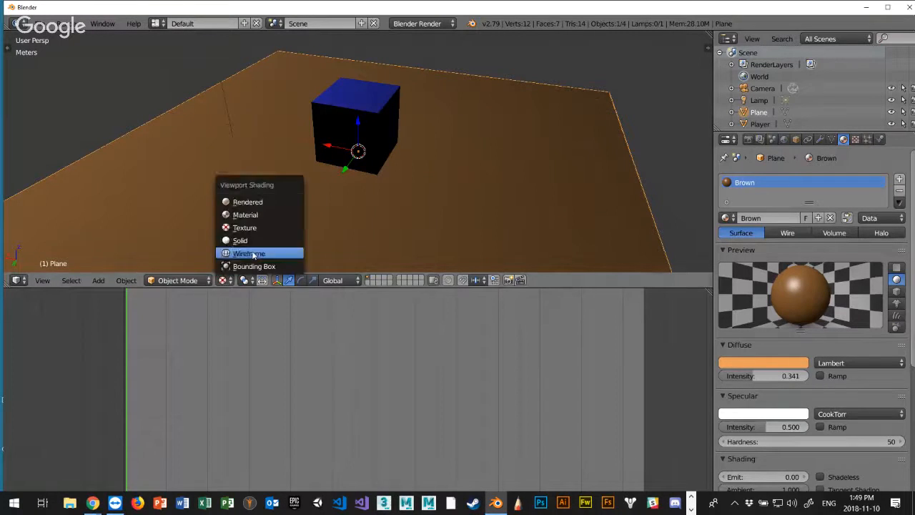
{"action": "left_click", "coordinate": [254, 215]}
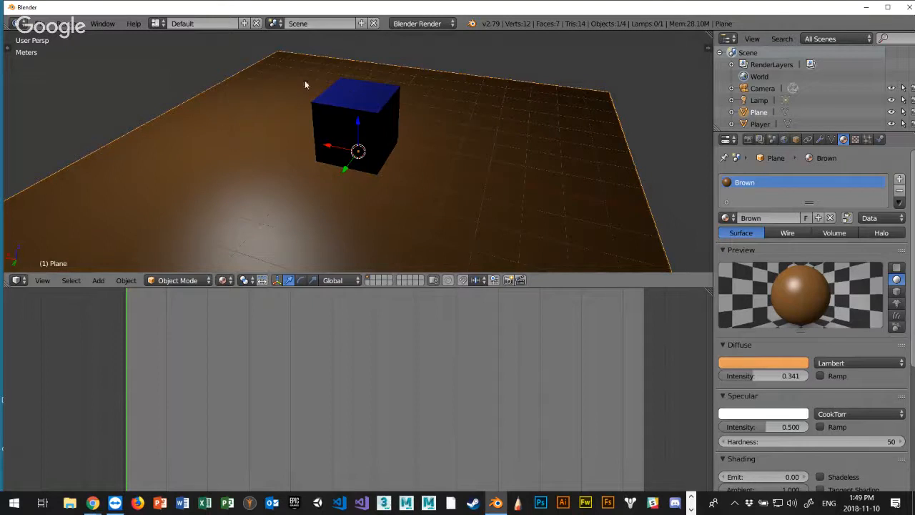
{"action": "mouse_move", "coordinate": [278, 211]}
{"action": "middle_mouse_down"}
{"action": "mouse_move", "coordinate": [345, 255]}
{"action": "mouse_move", "coordinate": [444, 218]}
{"action": "mouse_move", "coordinate": [423, 200]}
{"action": "mouse_move", "coordinate": [310, 240]}
{"action": "mouse_move", "coordinate": [289, 213]}
{"action": "mouse_move", "coordinate": [318, 211]}
{"action": "mouse_move", "coordinate": [313, 200]}
{"action": "middle_mouse_up"}
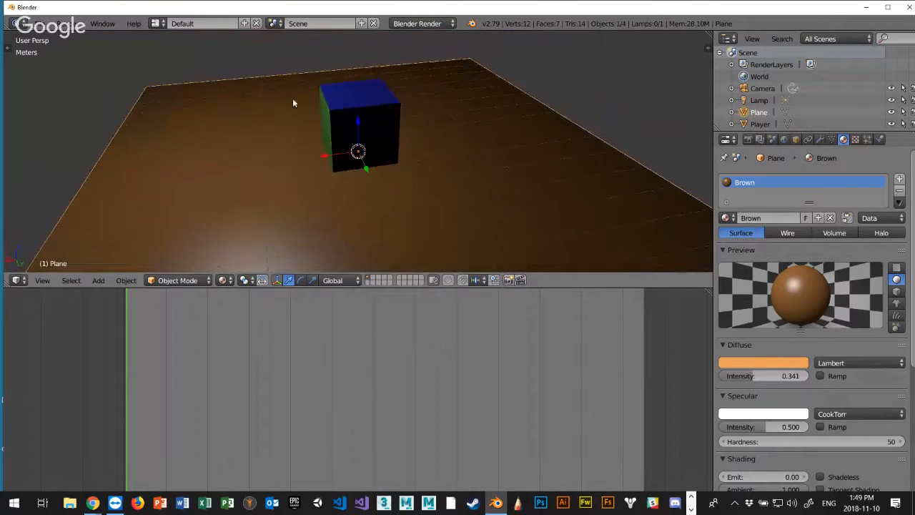
Preview the scene with Rendered viewport shading in an enlarged 3D view and examine the cube's shadow
{"action": "left_click", "coordinate": [224, 280]}
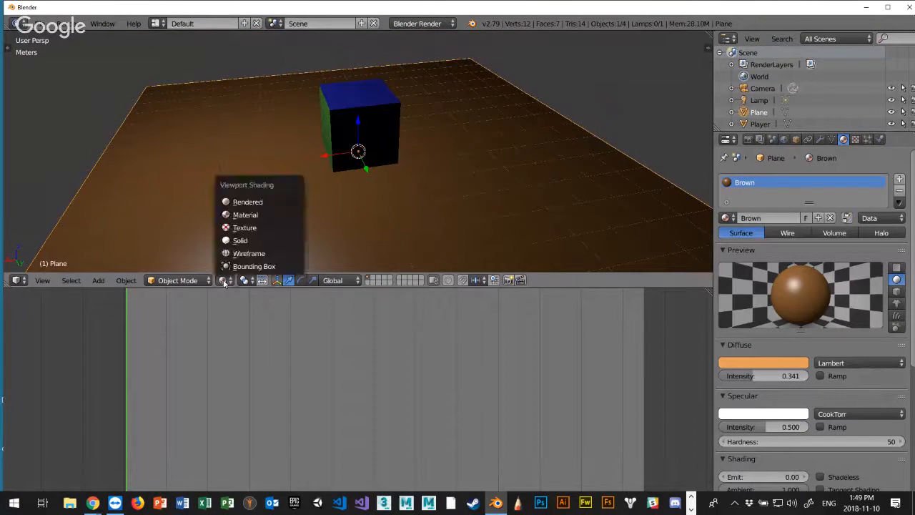
{"action": "left_click", "coordinate": [256, 202]}
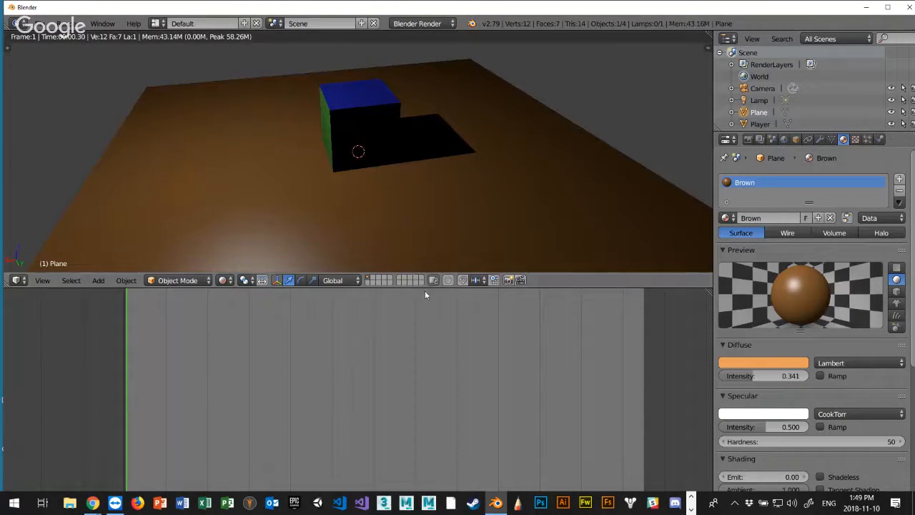
{"action": "left_click_drag", "start_coordinate": [431, 286], "coordinate": [433, 375]}
{"action": "middle_click_drag", "start_coordinate": [318, 222], "coordinate": [332, 204]}
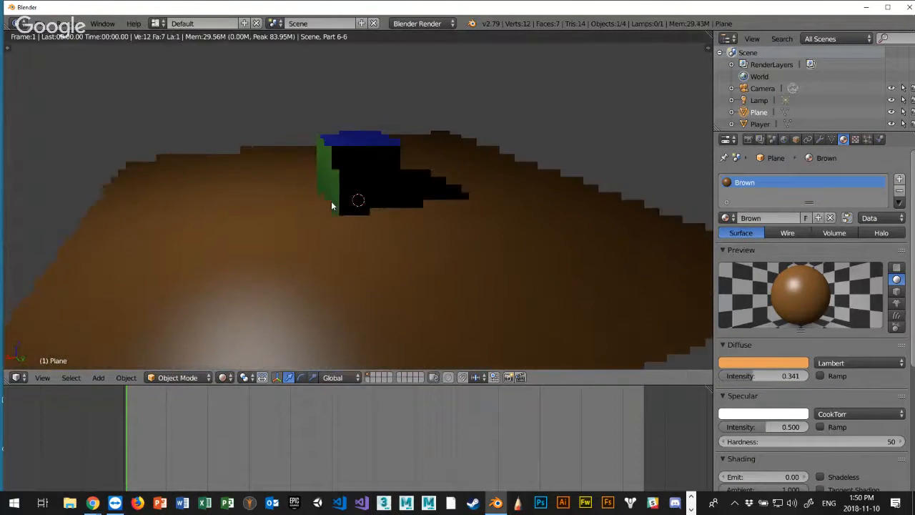
{"action": "middle_click_drag", "start_coordinate": [288, 270], "coordinate": [321, 269]}
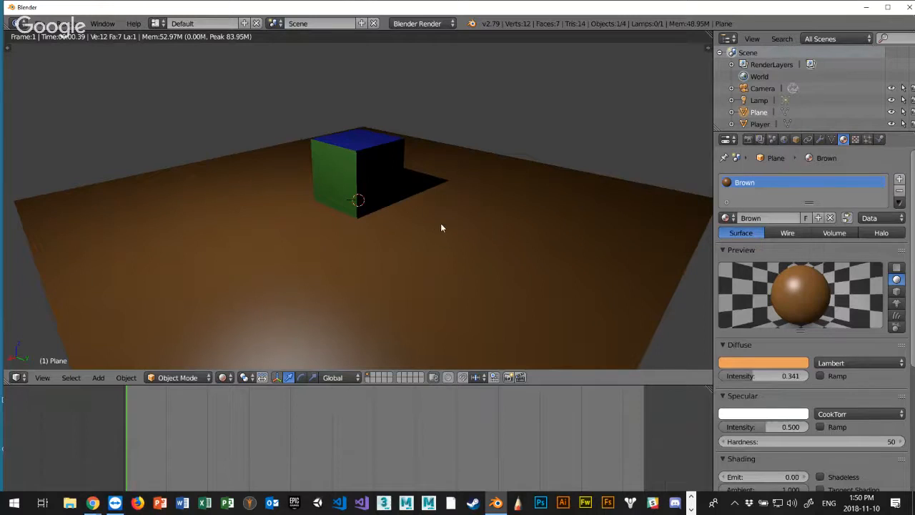
Set the Brown material's specular intensity to 0 to remove the plane's glossy highlight
{"action": "middle_click_drag", "start_coordinate": [441, 227], "coordinate": [386, 247]}
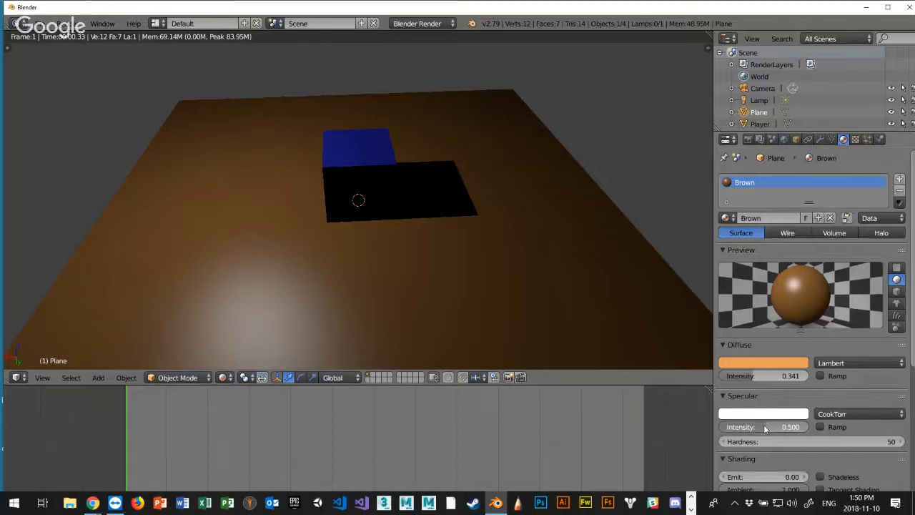
{"action": "left_click_drag", "start_coordinate": [765, 427], "coordinate": [726, 427]}
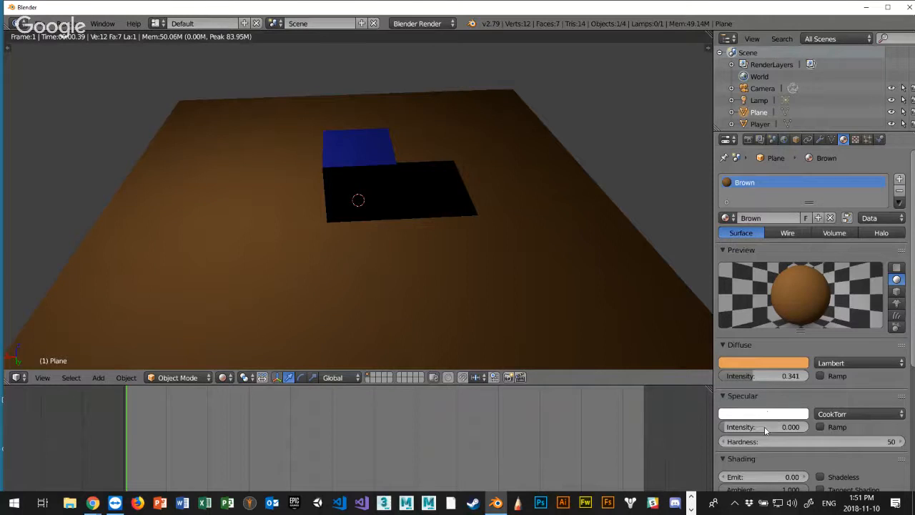
{"action": "mouse_move", "coordinate": [323, 272]}
{"action": "middle_mouse_down"}
{"action": "mouse_move", "coordinate": [404, 256]}
{"action": "mouse_move", "coordinate": [331, 264]}
{"action": "middle_mouse_up"}
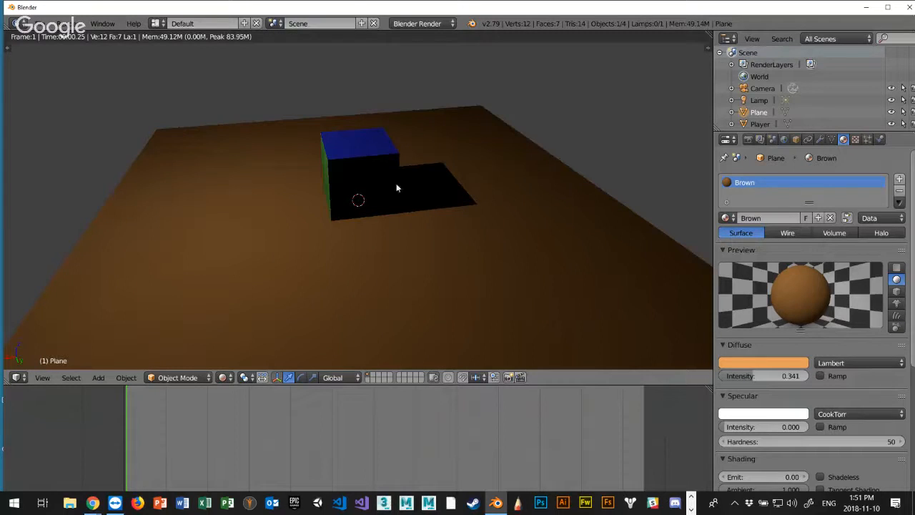
Switch the viewport shading to Solid and select the Player cube, showing it briefly in wireframe
{"action": "left_click", "coordinate": [225, 378]}
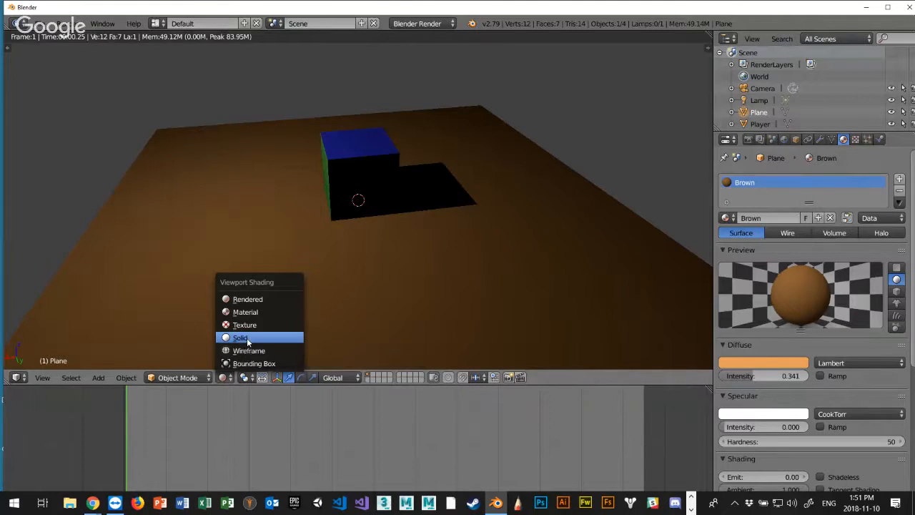
{"action": "left_click", "coordinate": [245, 337]}
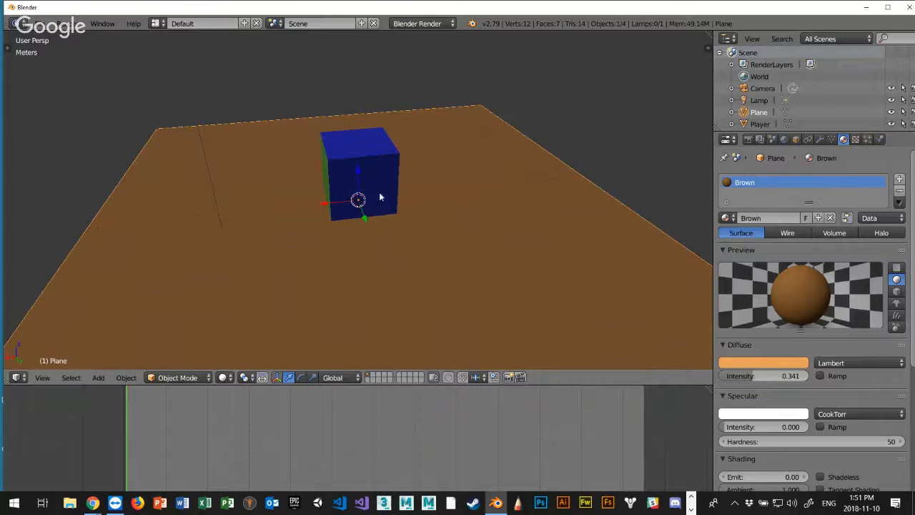
{"action": "middle_click_drag", "start_coordinate": [350, 164], "coordinate": [365, 93]}
{"action": "key", "text": "z"}
{"action": "right_click", "coordinate": [395, 126]}
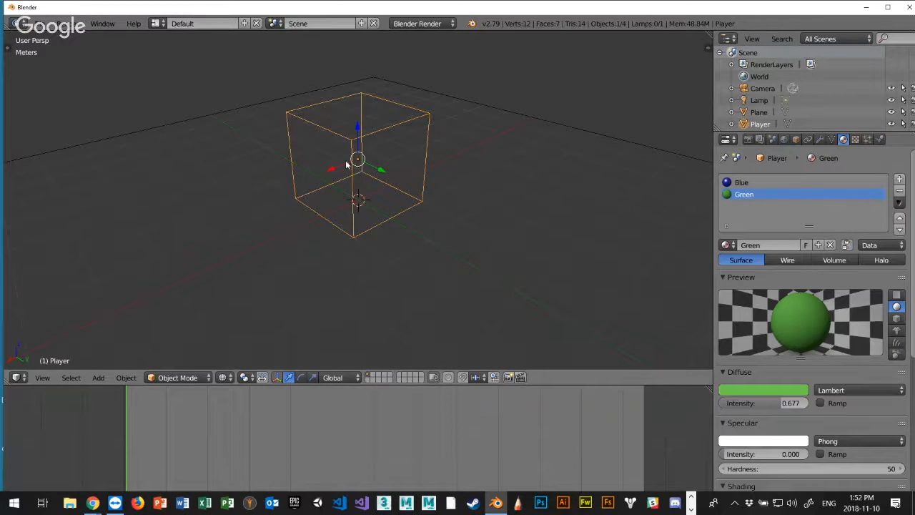
{"action": "scroll", "coordinate": [346, 164], "scroll_direction": "up", "scroll_amount": 1}
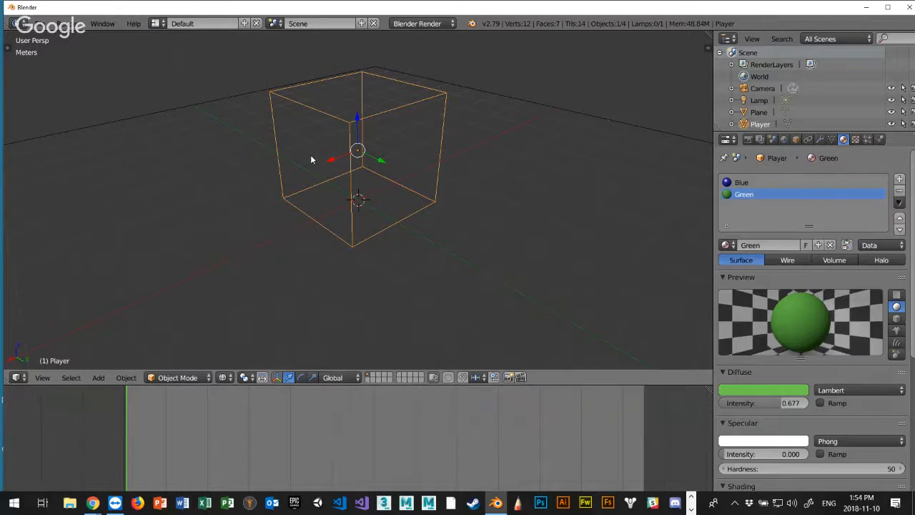
{"action": "key", "text": "z"}
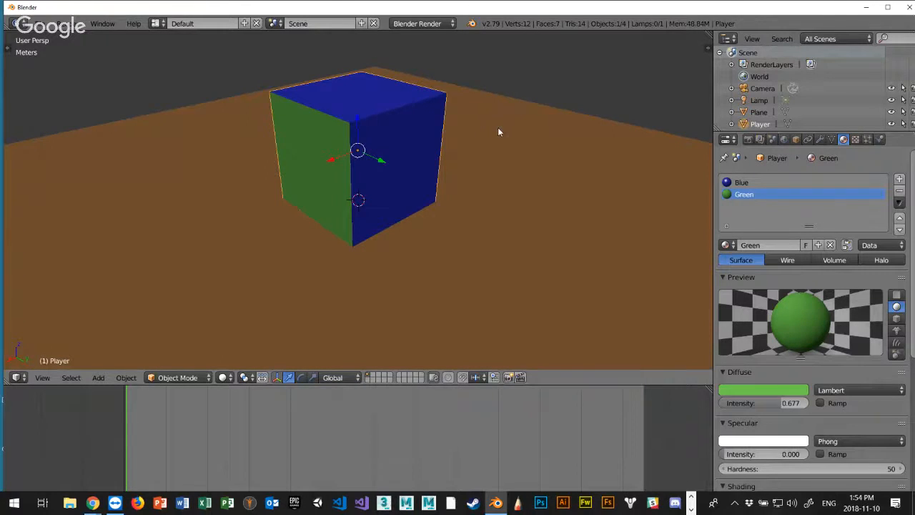
Toggle the viewport repeatedly between wireframe and solid display, end in solid, and look over the whole scene
{"action": "key", "text": "z"}
{"action": "key", "text": "z"}
{"action": "key", "text": "z"}
{"action": "key", "text": "z"}
{"action": "key", "text": "z"}
{"action": "key", "text": "z"}
{"action": "key", "text": "z"}
{"action": "key", "text": "z"}
{"action": "key", "text": "z"}
{"action": "key", "text": "z"}
{"action": "middle_click_drag", "start_coordinate": [330, 143], "coordinate": [380, 159]}
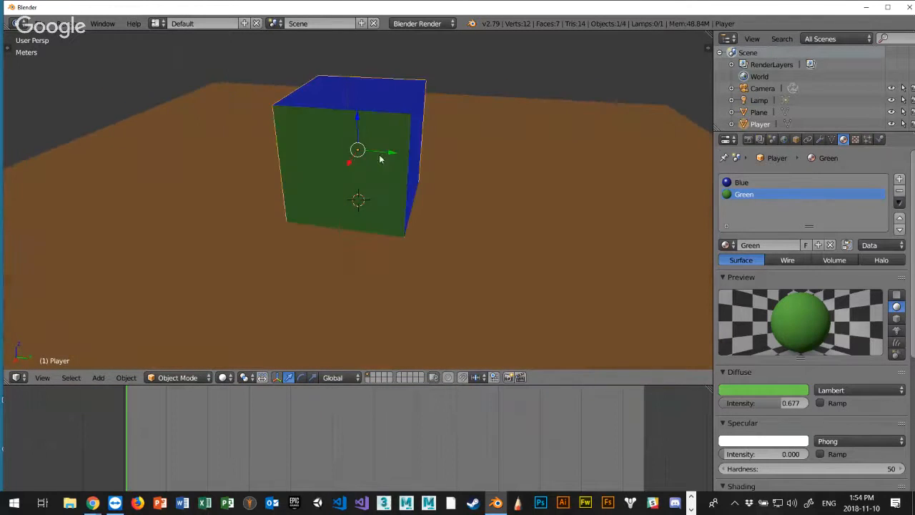
{"action": "scroll", "coordinate": [430, 125], "scroll_direction": "down", "scroll_amount": 5}
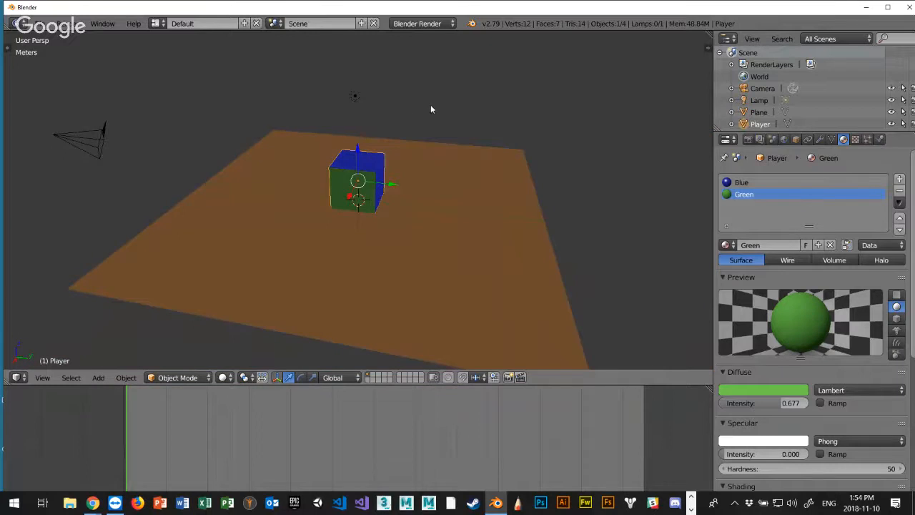
{"action": "middle_click_drag", "start_coordinate": [430, 109], "coordinate": [365, 109]}
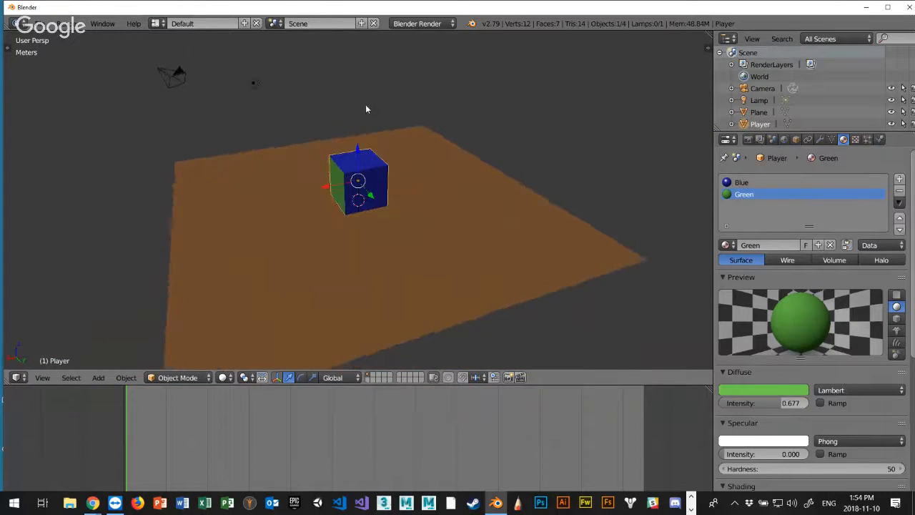
Select the lamp above the plane and switch the viewport shading to Material
{"action": "right_click", "coordinate": [255, 82]}
{"action": "left_click", "coordinate": [223, 381]}
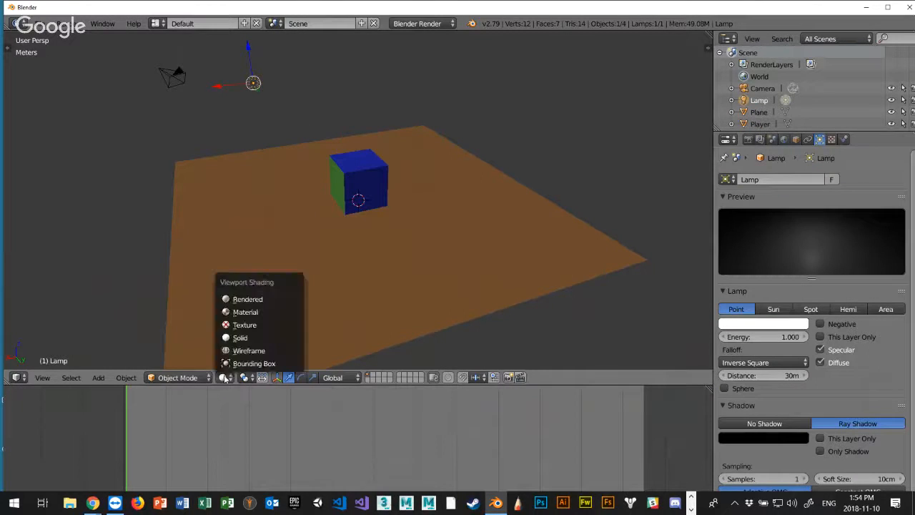
{"action": "left_click", "coordinate": [243, 313]}
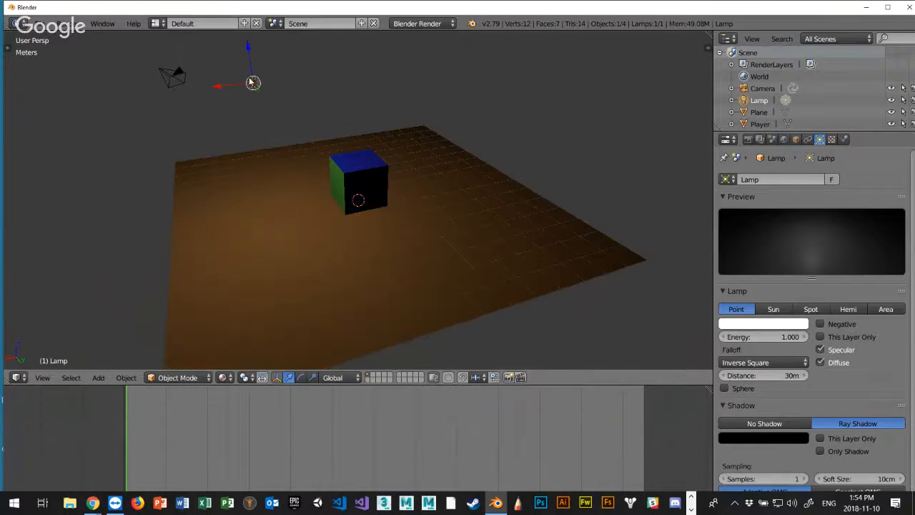
Lower the lamp along the Z axis close to the plane and nudge its height slightly back up
{"action": "key", "text": "g"}
{"action": "key", "text": "z"}
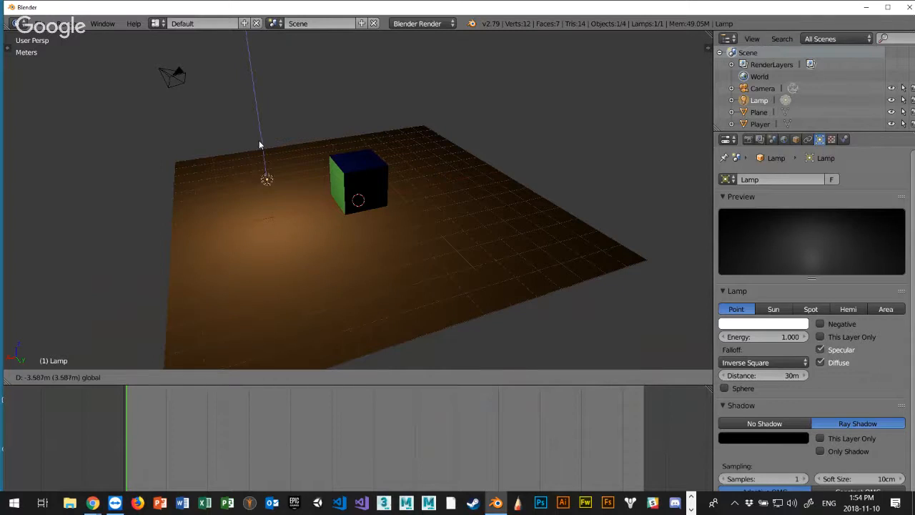
{"action": "left_click", "coordinate": [266, 131]}
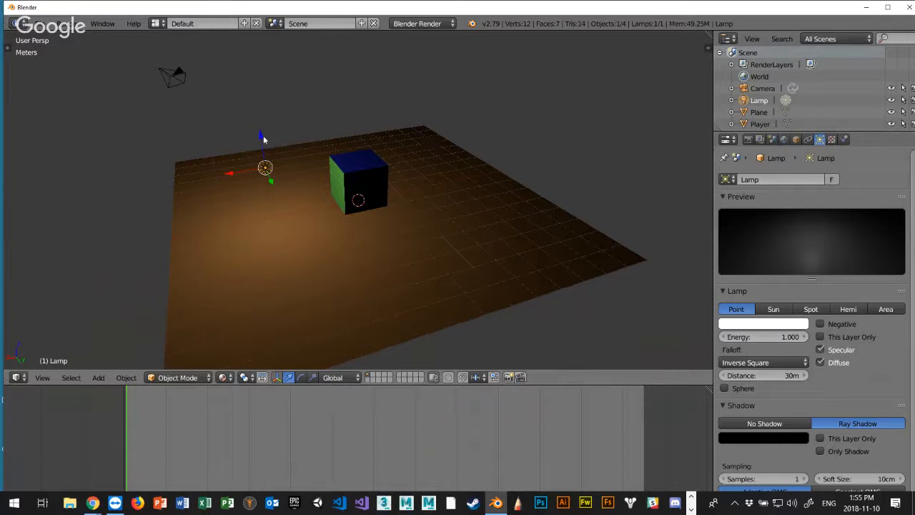
{"action": "key", "text": "g"}
{"action": "key", "text": "z"}
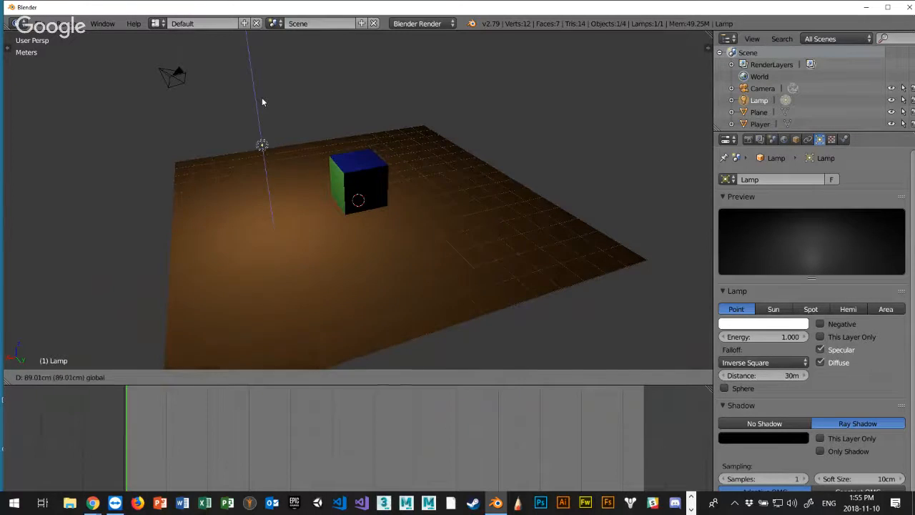
{"action": "left_click", "coordinate": [262, 127]}
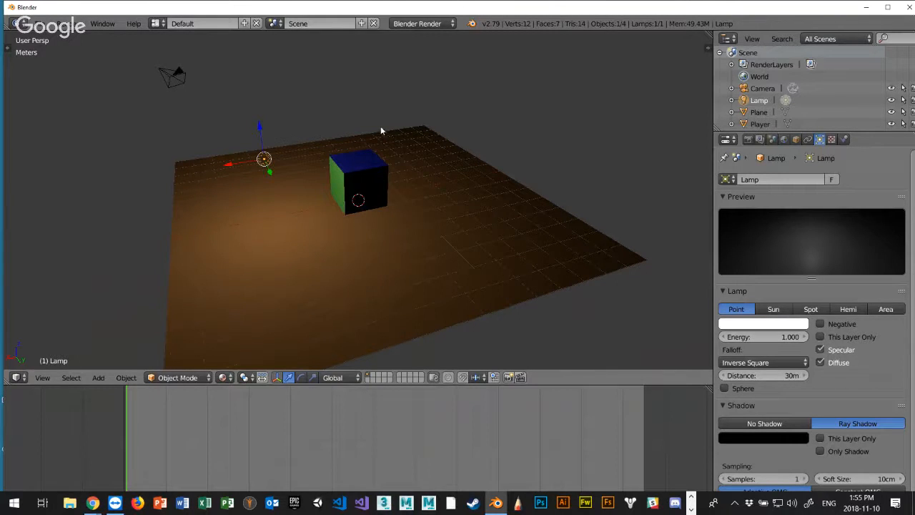
Add a Spot lamp and raise it along the Z axis high above the Player cube
{"action": "key", "text": "shift+a"}
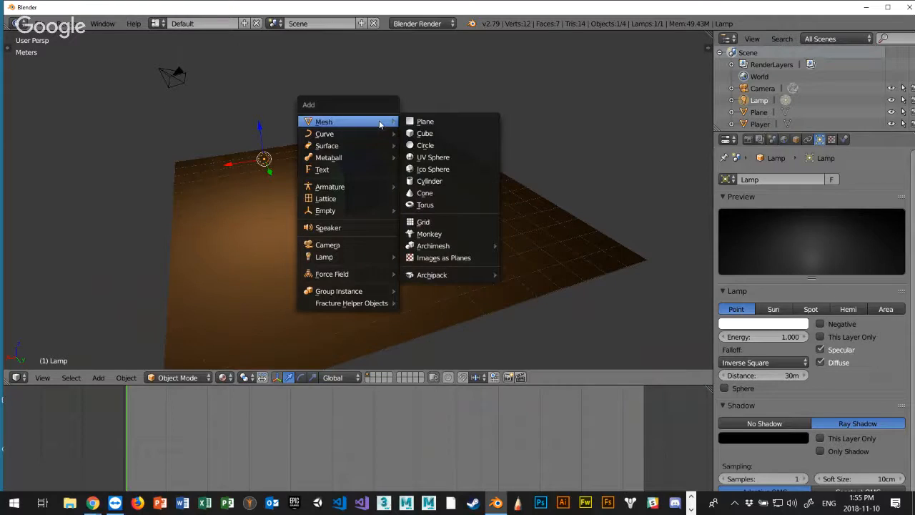
{"action": "mouse_move", "coordinate": [346, 258]}
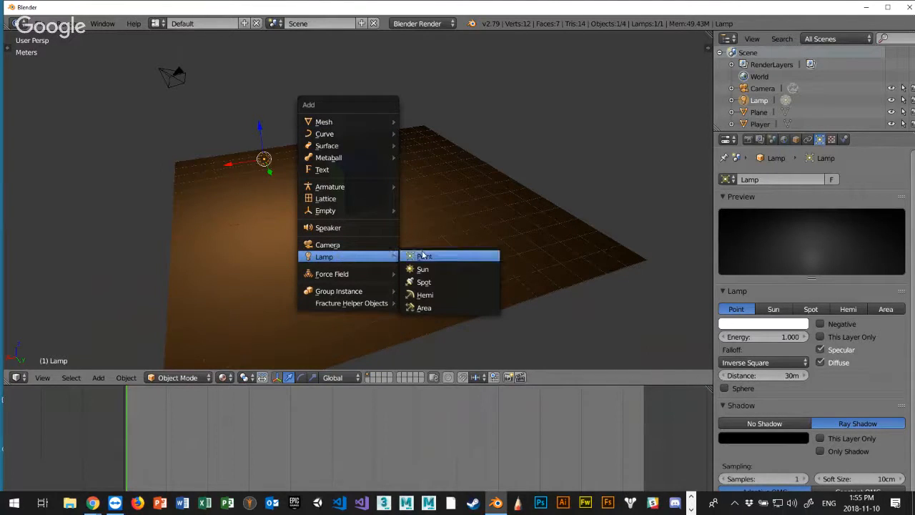
{"action": "left_click", "coordinate": [425, 281]}
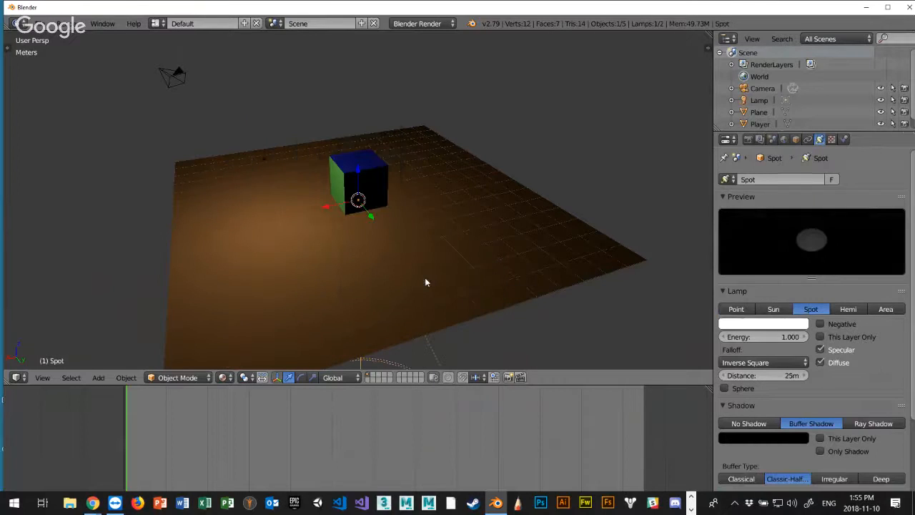
{"action": "scroll", "coordinate": [392, 241], "scroll_direction": "down", "scroll_amount": 3}
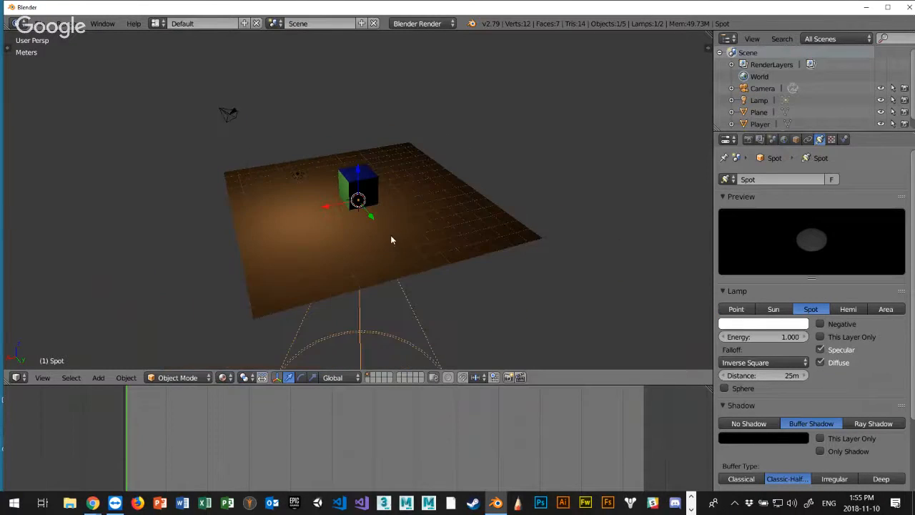
{"action": "scroll", "coordinate": [390, 236], "scroll_direction": "up", "scroll_amount": 5}
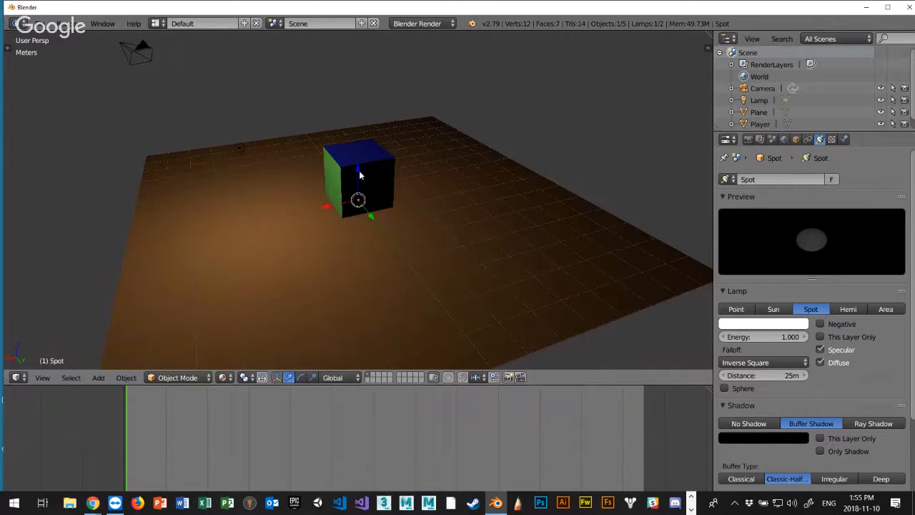
{"action": "left_click_drag", "start_coordinate": [361, 175], "coordinate": [355, 31]}
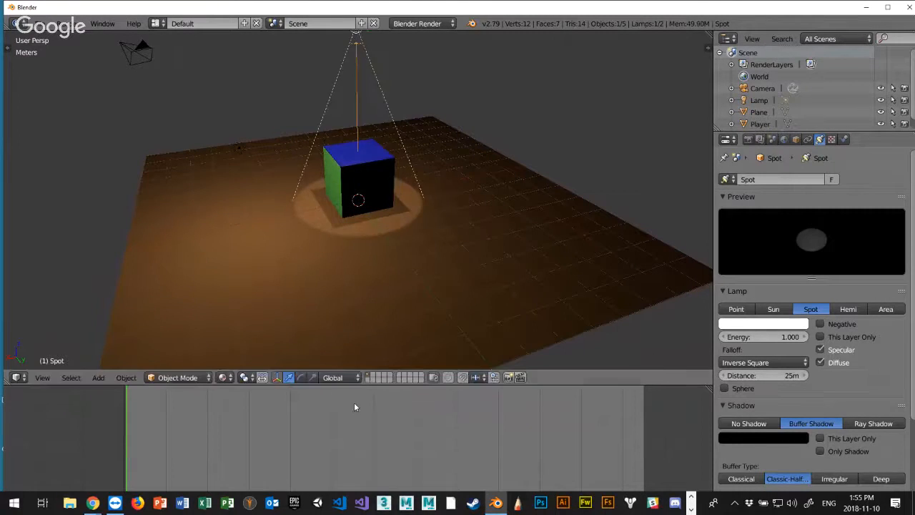
{"action": "scroll", "coordinate": [375, 224], "scroll_direction": "down", "scroll_amount": 3}
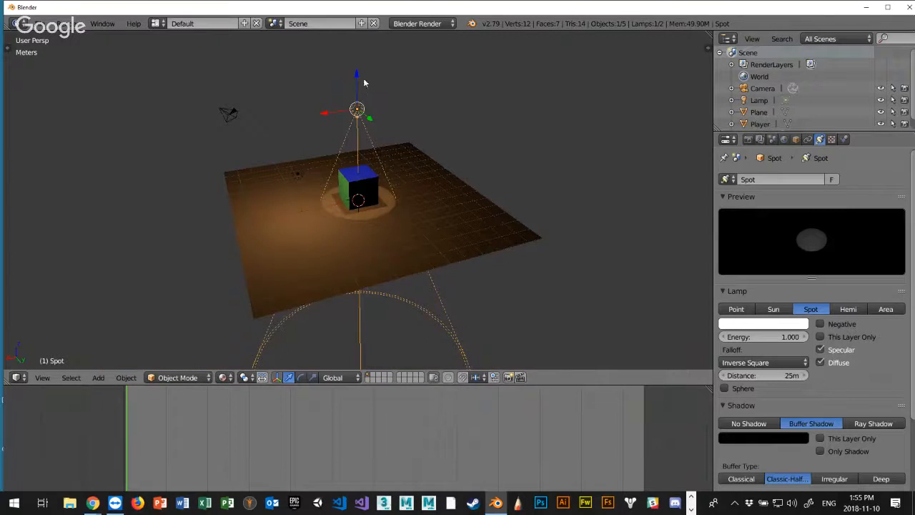
{"action": "left_click_drag", "start_coordinate": [363, 82], "coordinate": [354, 51]}
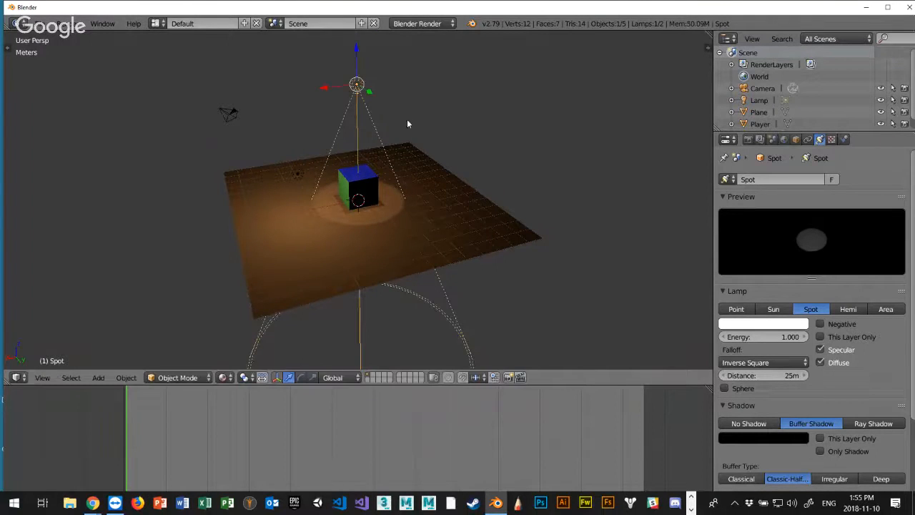
Move the spot lamp along the X axis until its light circle falls beside the cube, keeping Material viewport shading
{"action": "left_click_drag", "start_coordinate": [326, 89], "coordinate": [387, 79]}
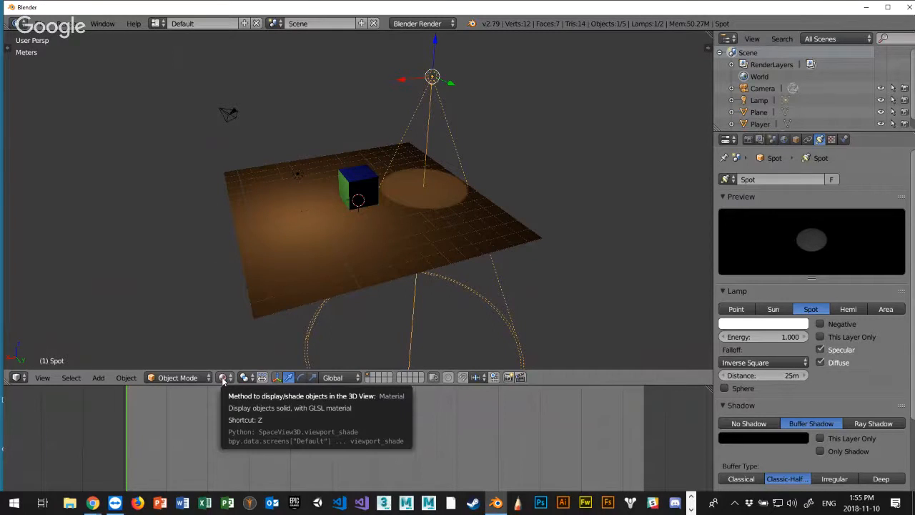
{"action": "left_click", "coordinate": [223, 379]}
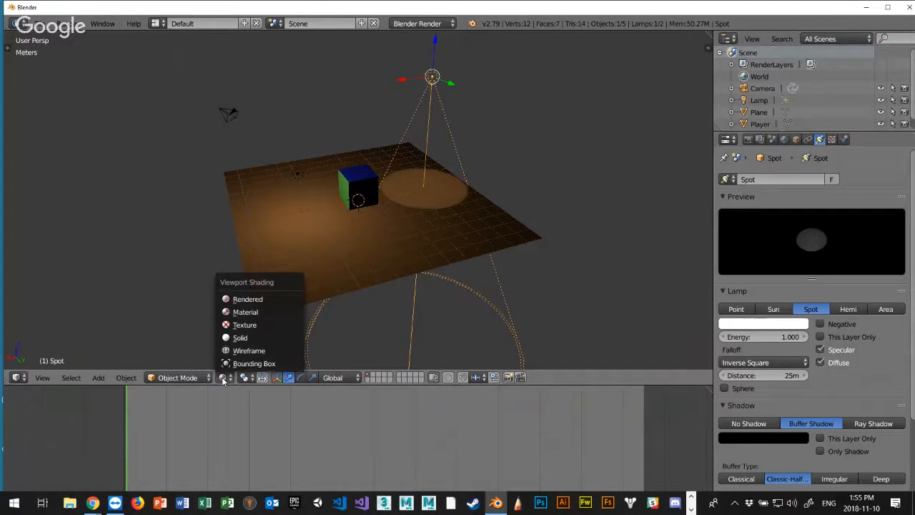
{"action": "left_click", "coordinate": [245, 313]}
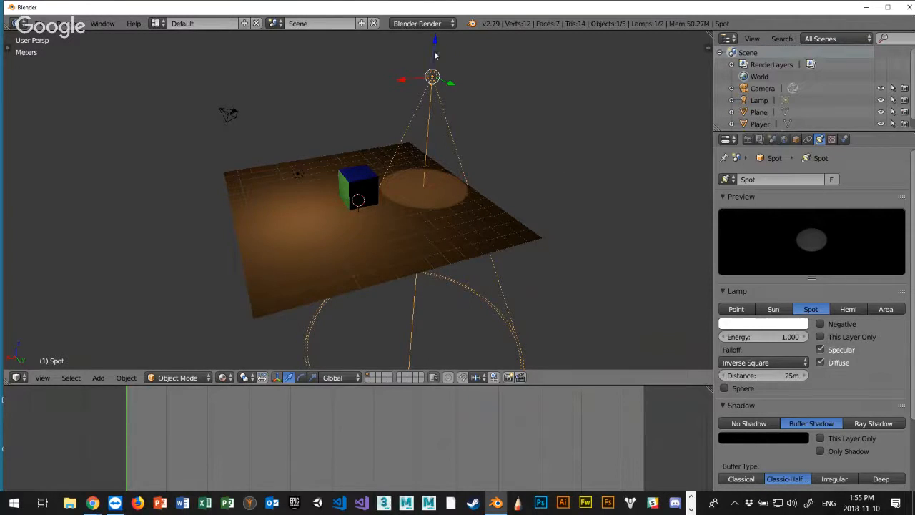
Rotate the spot lamp about -29.5 degrees around the global Y axis so its cone shines on the cube
{"action": "scroll", "coordinate": [484, 93], "scroll_direction": "up", "scroll_amount": 4}
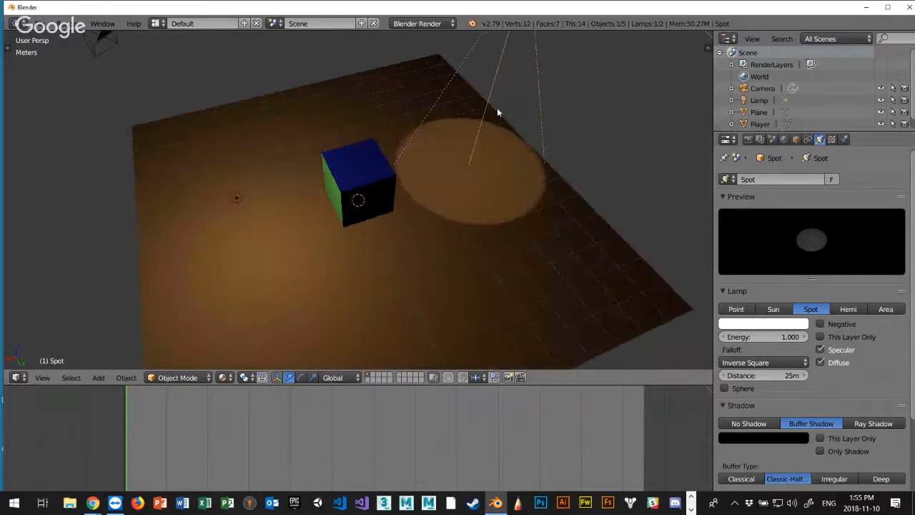
{"action": "middle_click_drag", "start_coordinate": [498, 112], "coordinate": [460, 76]}
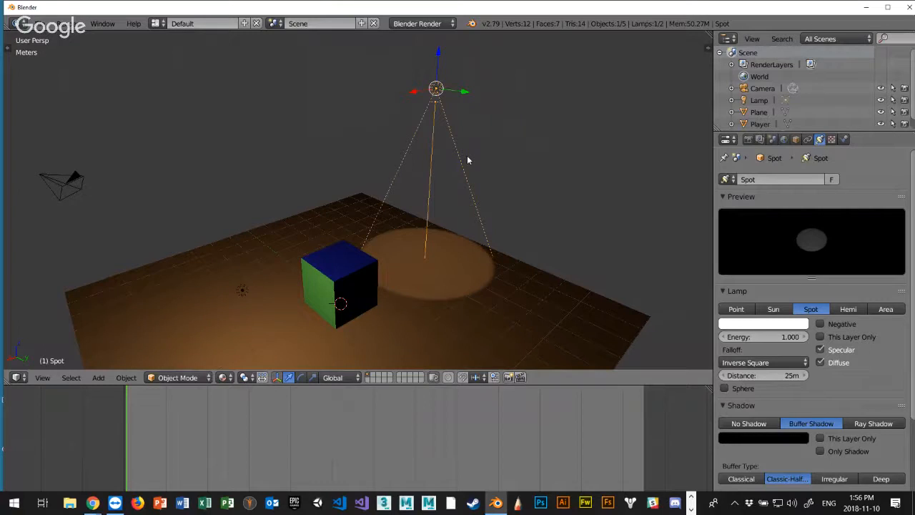
{"action": "key", "text": "r"}
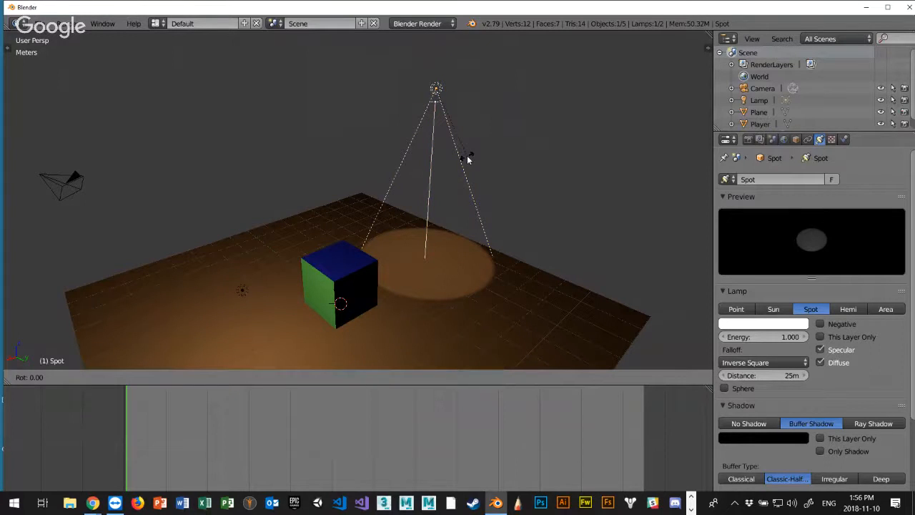
{"action": "key", "text": "x"}
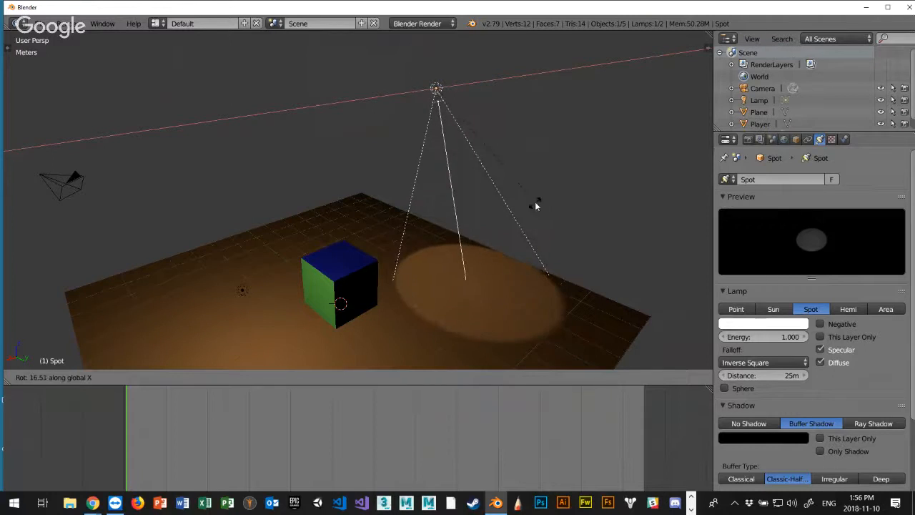
{"action": "key", "text": "y"}
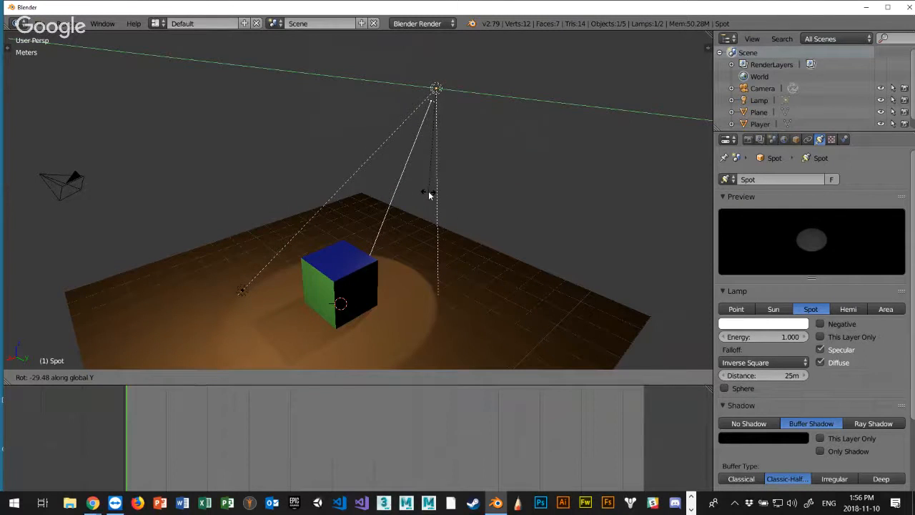
{"action": "left_click", "coordinate": [428, 190]}
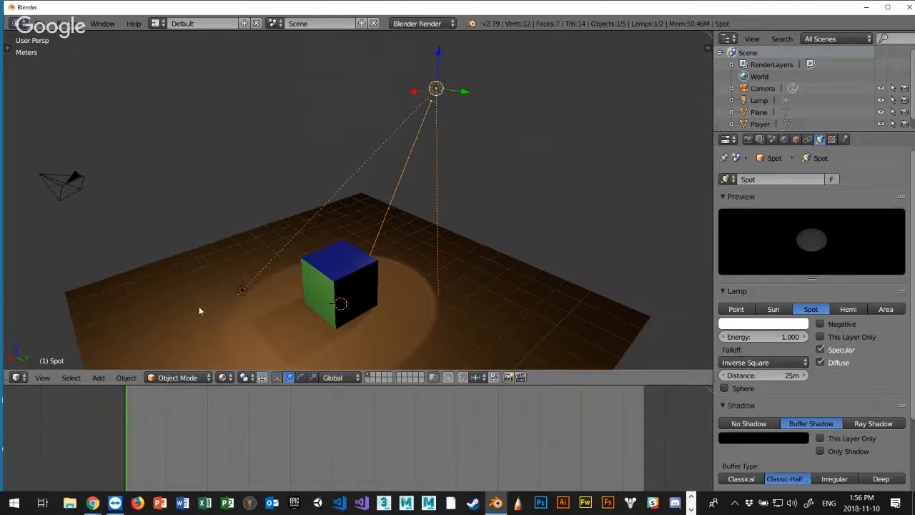
{"action": "key", "text": "shift+a"}
{"action": "mouse_move", "coordinate": [199, 306]}
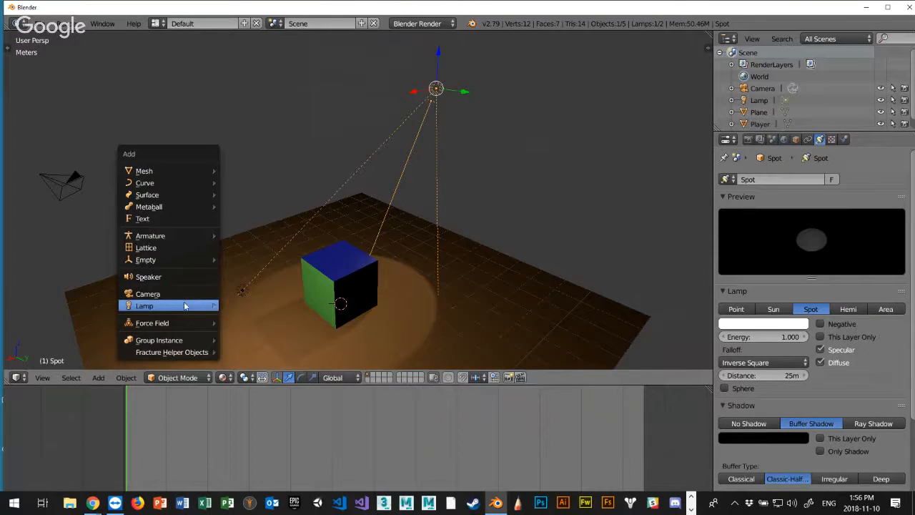
{"action": "mouse_move", "coordinate": [144, 307]}
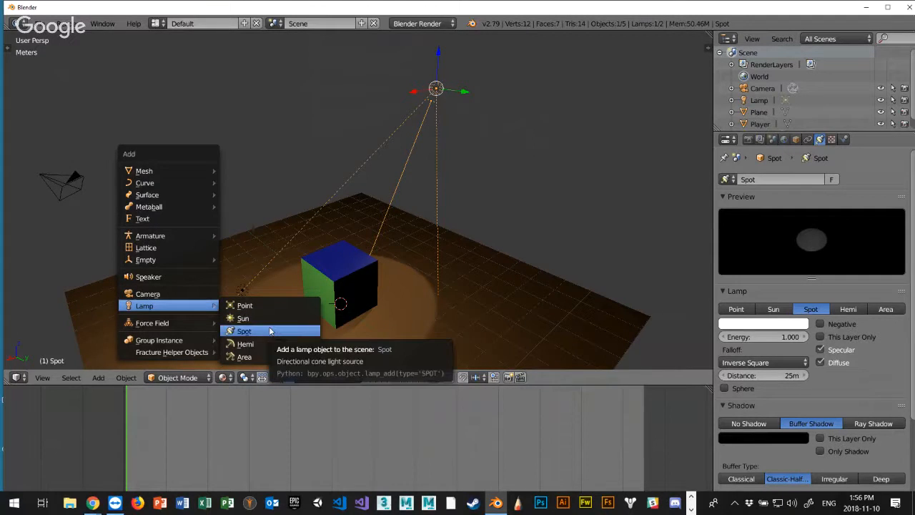
Raise the point lamp high above the plane and shift it along the X axis to roughly above the cube
{"action": "scroll", "coordinate": [438, 221], "scroll_direction": "down", "scroll_amount": 4}
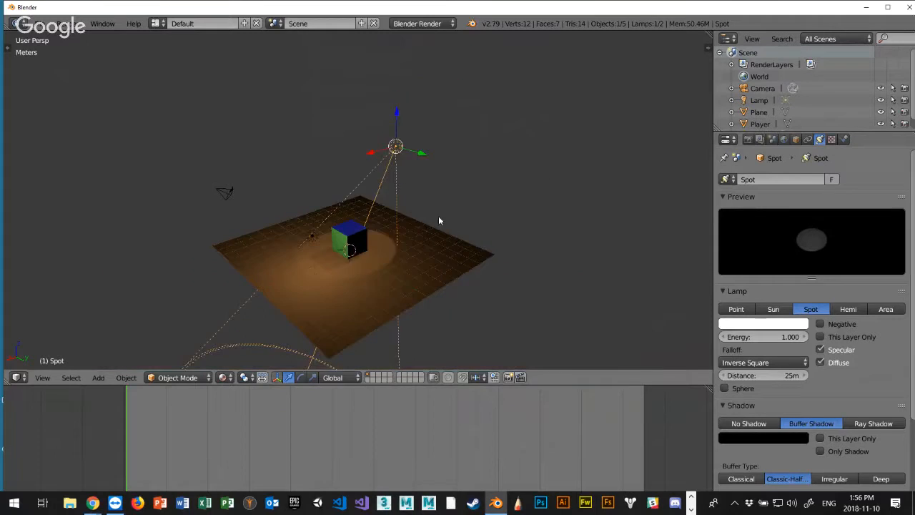
{"action": "scroll", "coordinate": [443, 215], "scroll_direction": "up", "scroll_amount": 3}
{"action": "middle_click_drag", "start_coordinate": [451, 187], "coordinate": [413, 188]}
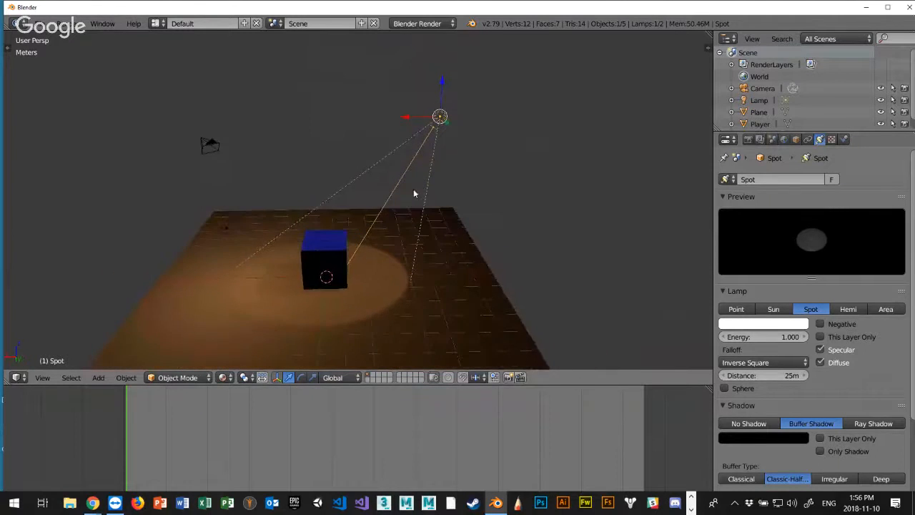
{"action": "right_click", "coordinate": [222, 234]}
{"action": "right_click", "coordinate": [224, 231]}
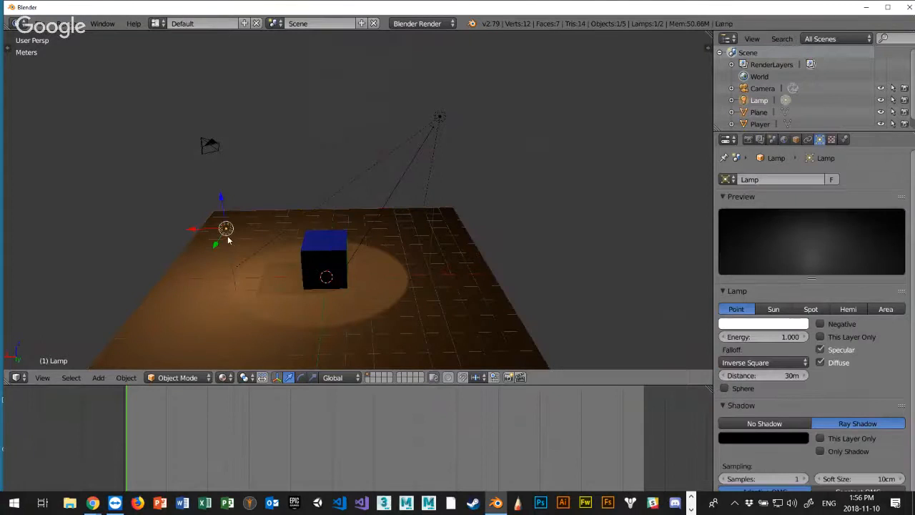
{"action": "left_click_drag", "start_coordinate": [223, 203], "coordinate": [218, 74]}
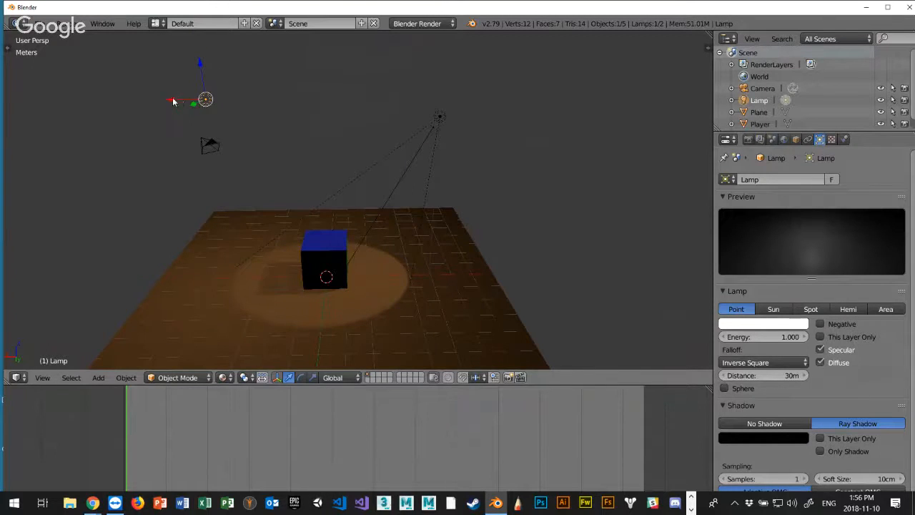
{"action": "left_click_drag", "start_coordinate": [183, 101], "coordinate": [273, 103]}
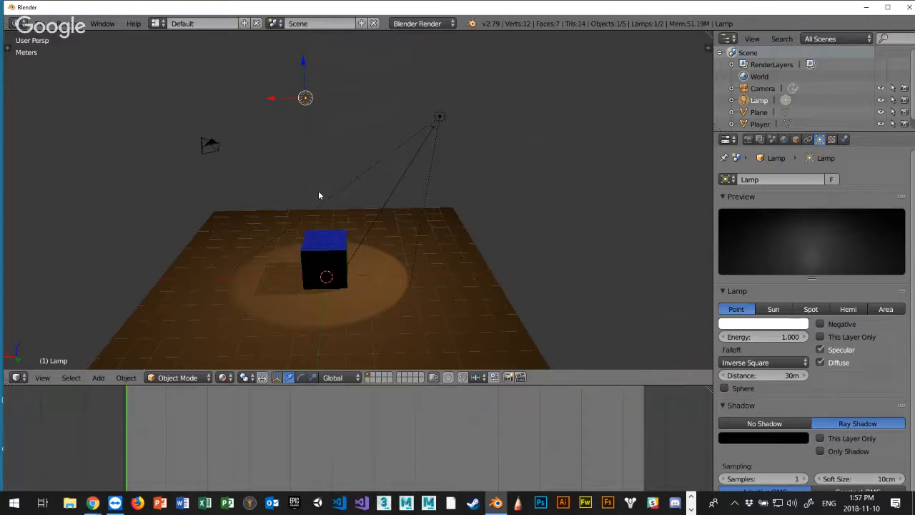
Switch the viewport to Rendered shading and examine the cube's shadows under the point and spot lamps
{"action": "scroll", "coordinate": [315, 176], "scroll_direction": "down", "scroll_amount": 1}
{"action": "scroll", "coordinate": [320, 179], "scroll_direction": "up", "scroll_amount": 1}
{"action": "middle_click_drag", "start_coordinate": [363, 222], "coordinate": [457, 204]}
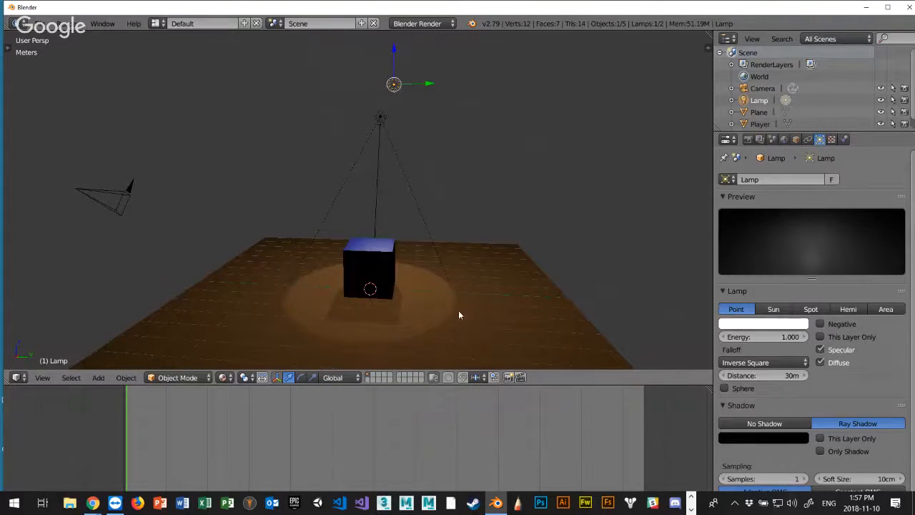
{"action": "middle_click_drag", "start_coordinate": [459, 315], "coordinate": [359, 325]}
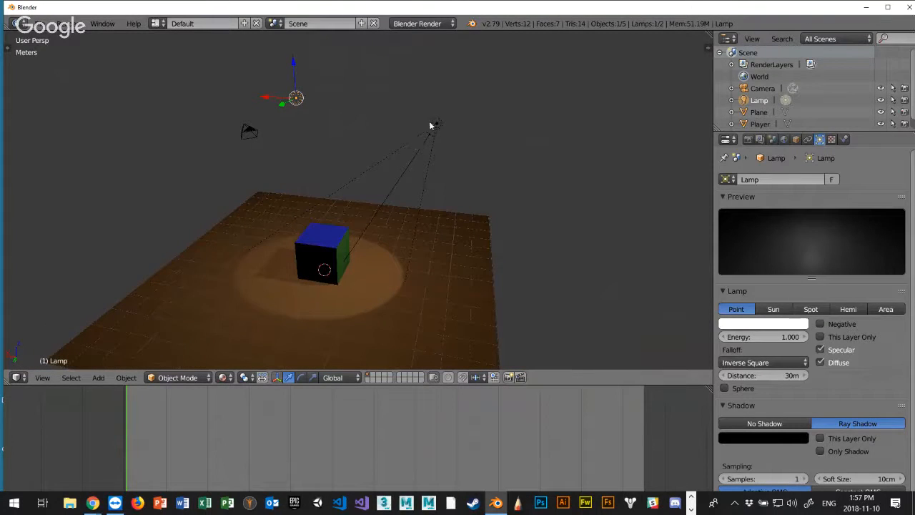
{"action": "left_click", "coordinate": [224, 377]}
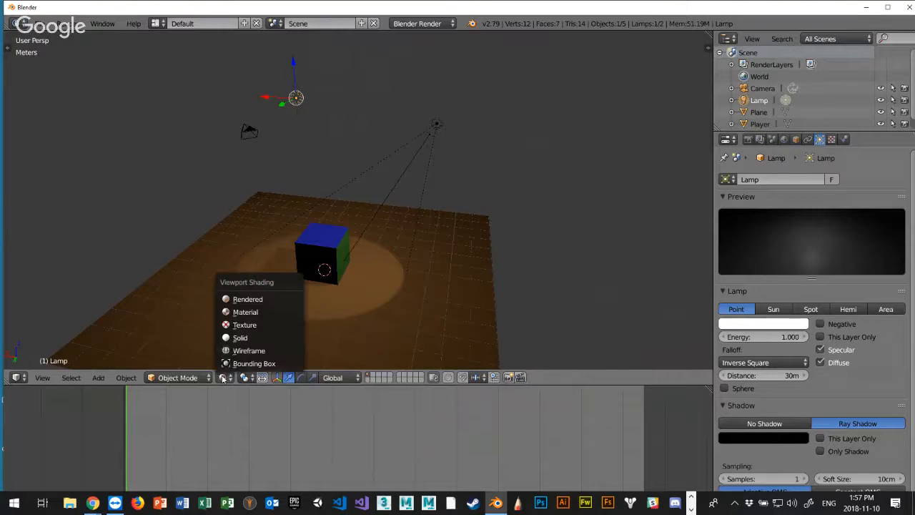
{"action": "left_click", "coordinate": [256, 300]}
{"action": "scroll", "coordinate": [362, 282], "scroll_direction": "down", "scroll_amount": 2}
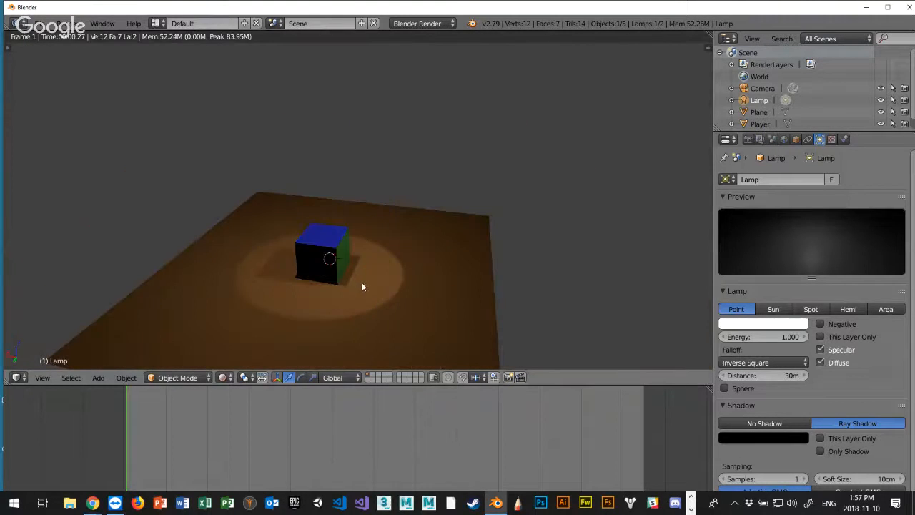
{"action": "scroll", "coordinate": [363, 284], "scroll_direction": "up", "scroll_amount": 2}
{"action": "middle_click_drag", "start_coordinate": [365, 278], "coordinate": [427, 288]}
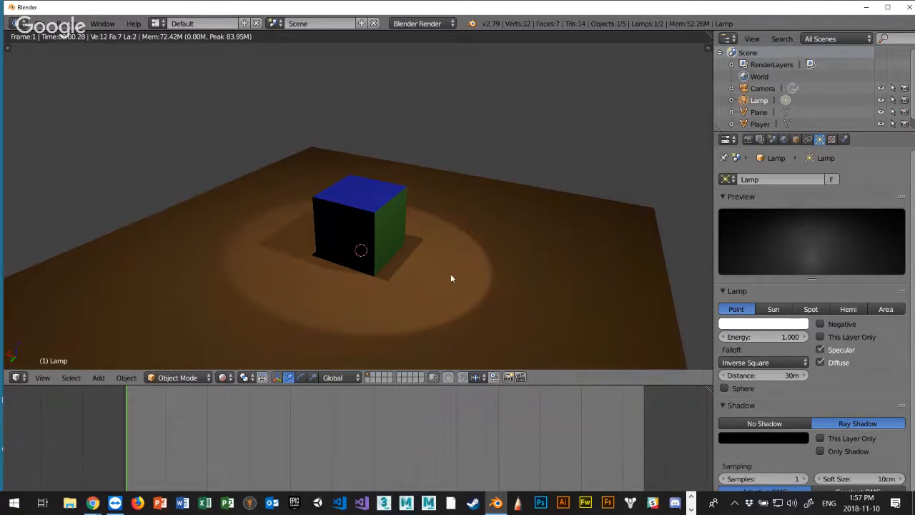
Try a specular intensity of 1.000 on the player cube's Green material in the rendered view, and set it back to 0
{"action": "middle_click_drag", "start_coordinate": [451, 276], "coordinate": [422, 205]}
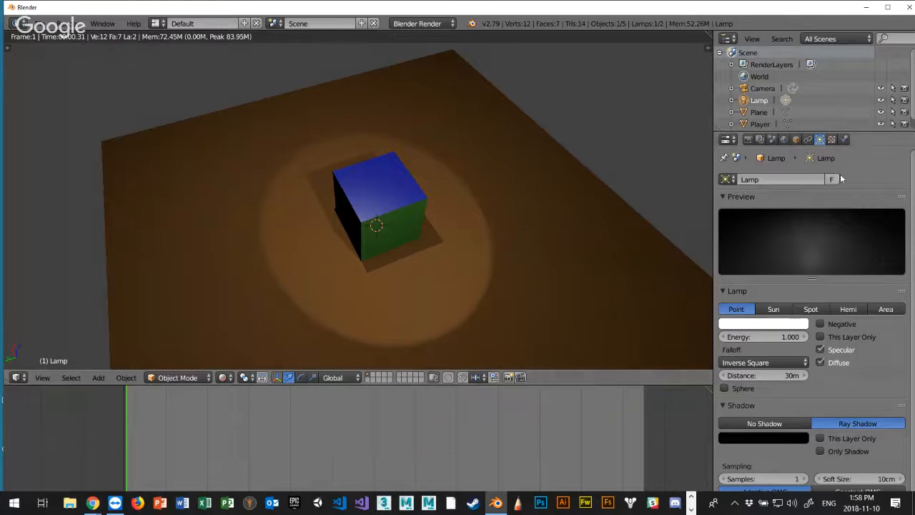
{"action": "right_click", "coordinate": [377, 188]}
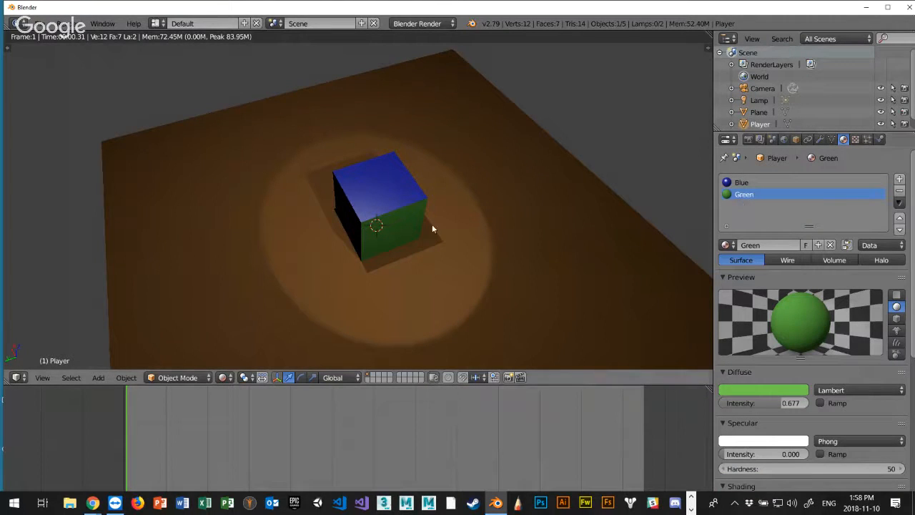
{"action": "middle_click_drag", "start_coordinate": [434, 246], "coordinate": [427, 220]}
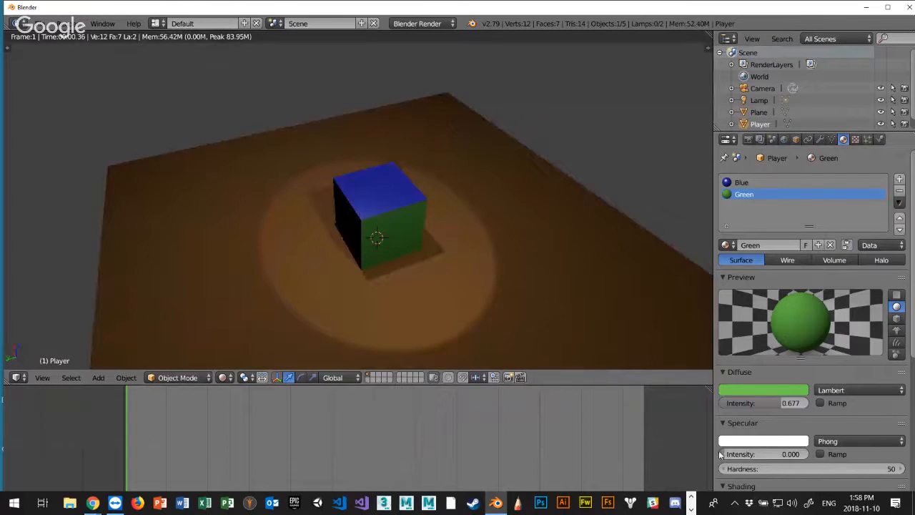
{"action": "left_click_drag", "start_coordinate": [724, 456], "coordinate": [852, 462]}
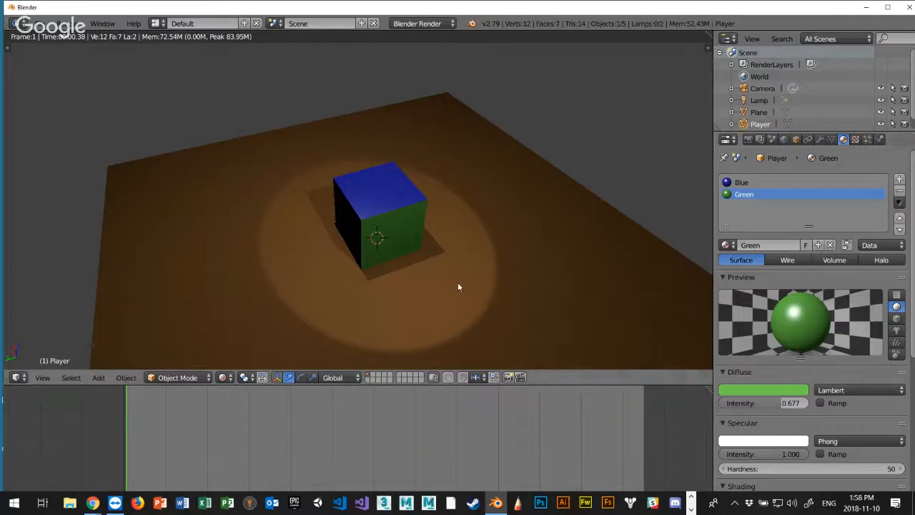
{"action": "middle_click_drag", "start_coordinate": [459, 287], "coordinate": [444, 263]}
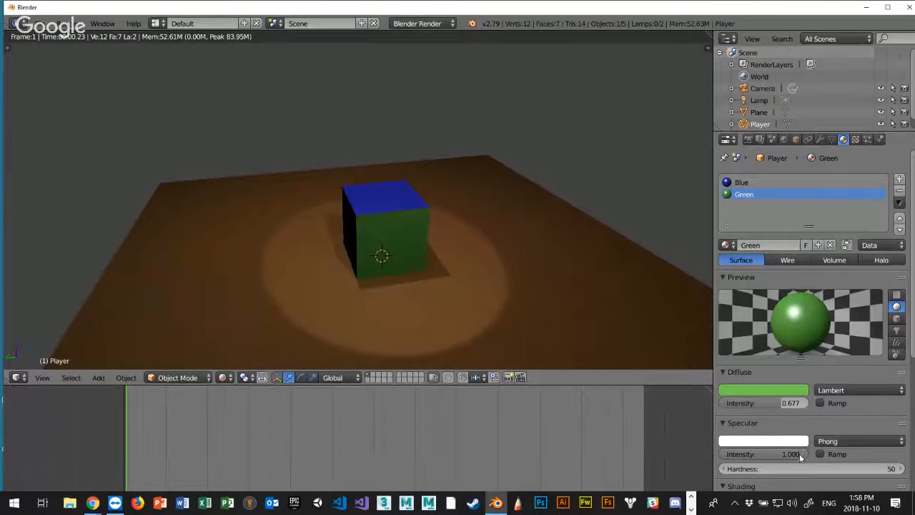
{"action": "left_click_drag", "start_coordinate": [800, 457], "coordinate": [688, 453]}
{"action": "middle_click_drag", "start_coordinate": [519, 306], "coordinate": [476, 293]}
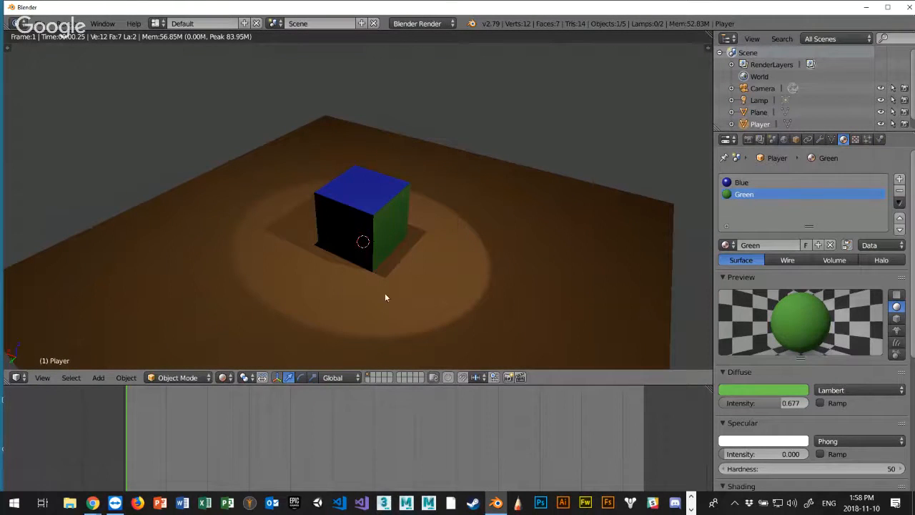
Switch the viewport to Solid shading and look at the scene through the camera
{"action": "left_click", "coordinate": [223, 377]}
{"action": "left_click", "coordinate": [243, 339]}
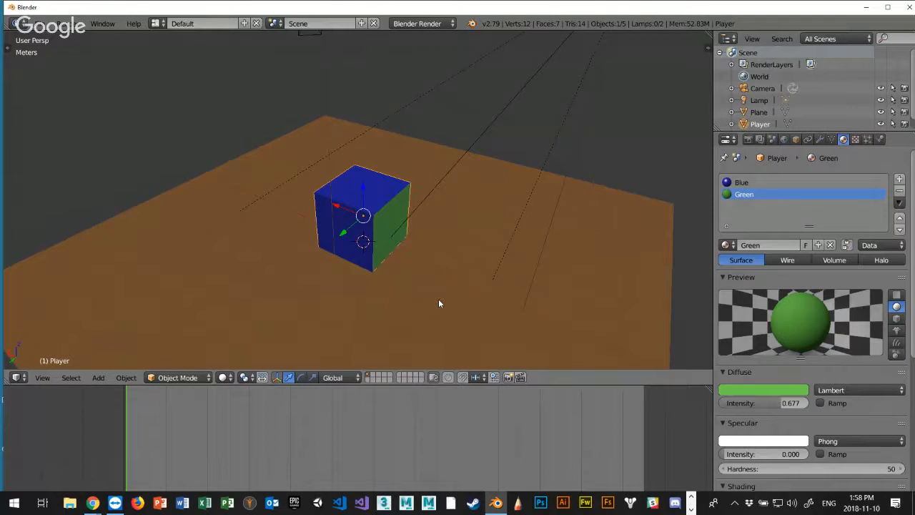
{"action": "key", "text": "KP_0"}
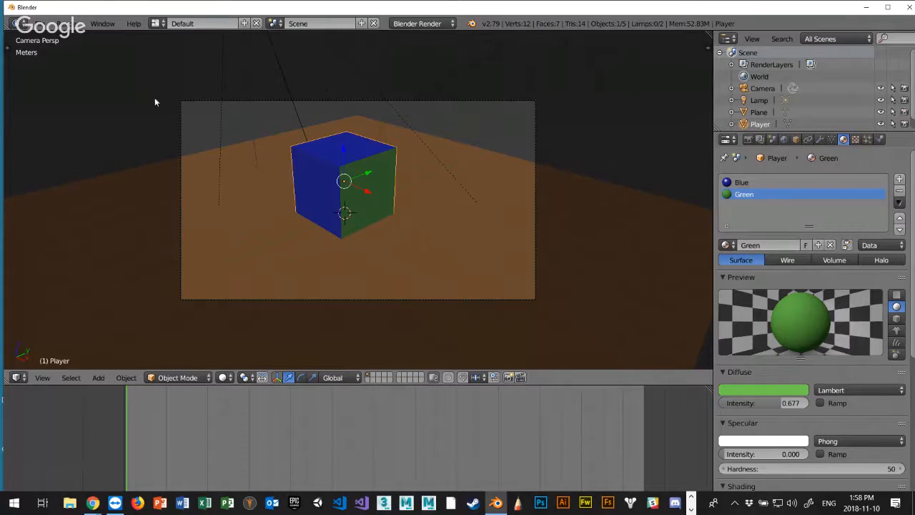
{"action": "scroll", "coordinate": [347, 236], "scroll_direction": "up", "scroll_amount": 3}
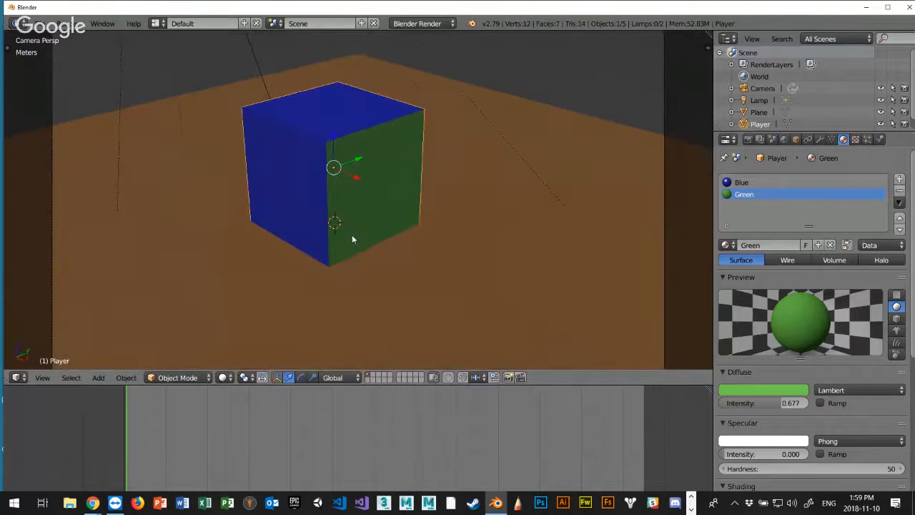
{"action": "scroll", "coordinate": [351, 235], "scroll_direction": "down", "scroll_amount": 2}
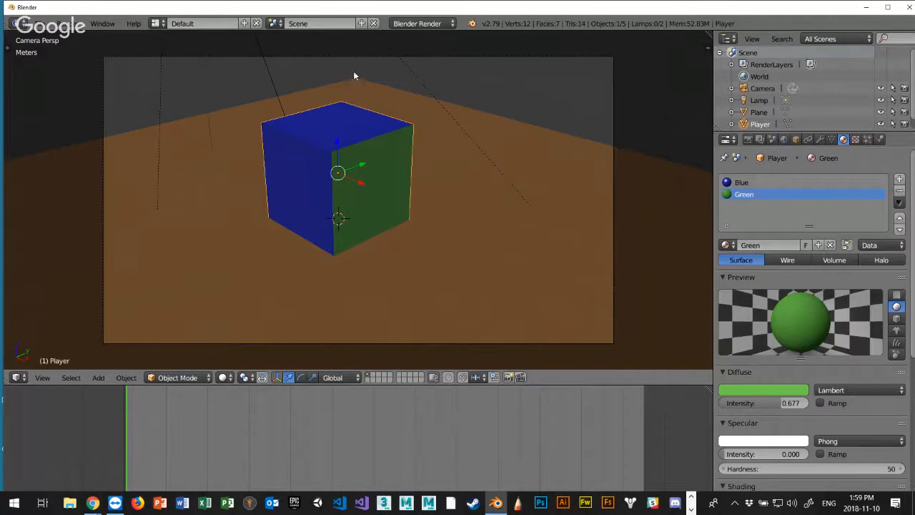
Show the 3D view's properties and enable Lock Camera to View while looking through the camera
{"action": "key", "text": "n"}
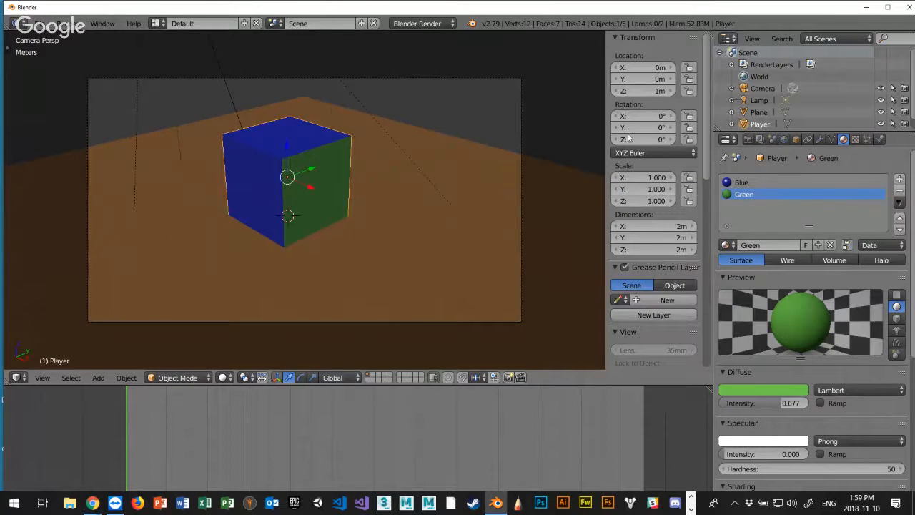
{"action": "scroll", "coordinate": [653, 154], "scroll_direction": "down", "scroll_amount": 7}
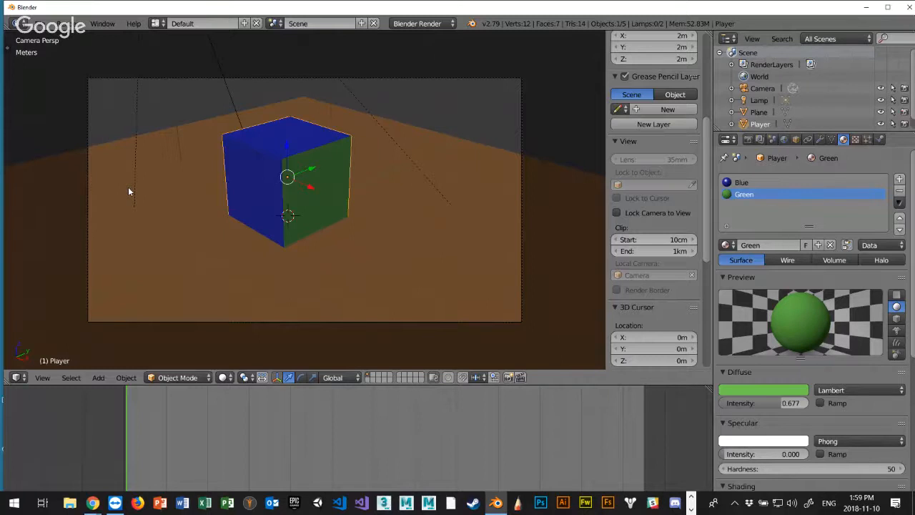
{"action": "key", "text": "KP_0"}
{"action": "key", "text": "KP_0"}
{"action": "key", "text": "KP_0"}
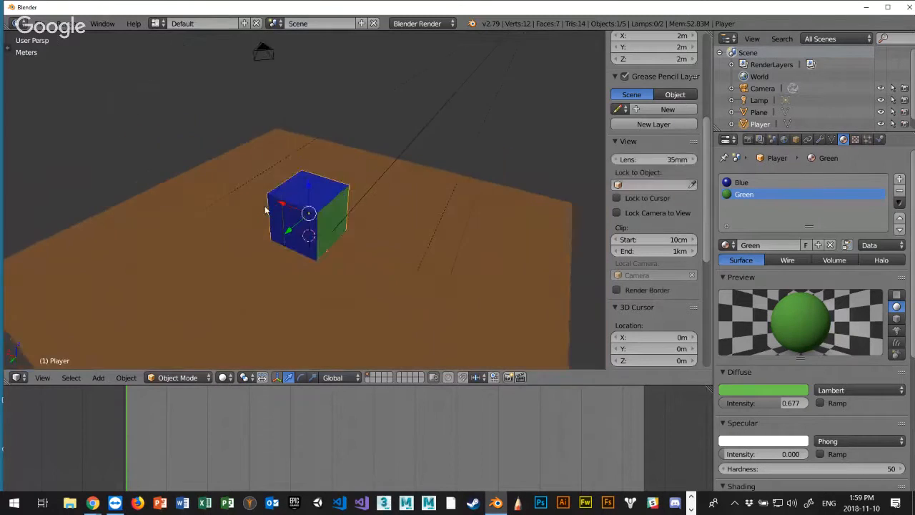
{"action": "scroll", "coordinate": [265, 209], "scroll_direction": "up", "scroll_amount": 2}
{"action": "key", "text": "KP_0"}
{"action": "key", "text": "KP_0"}
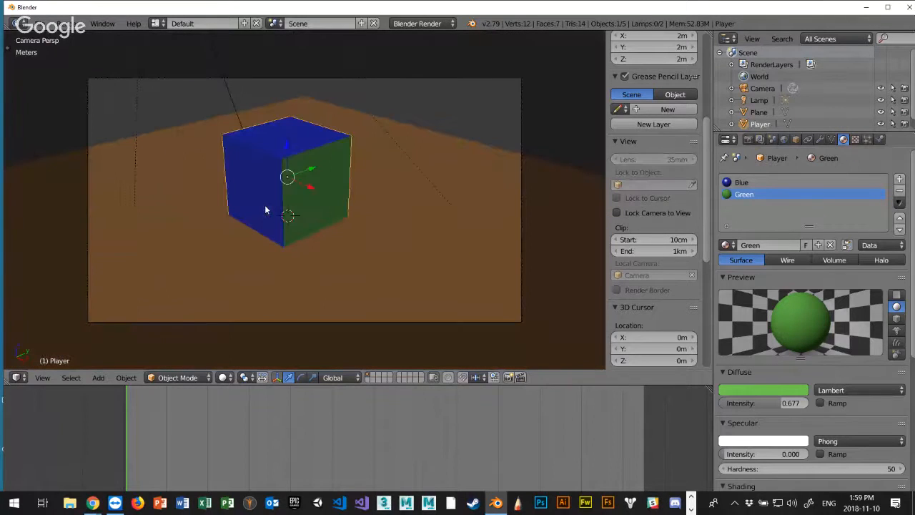
{"action": "left_click", "coordinate": [617, 213]}
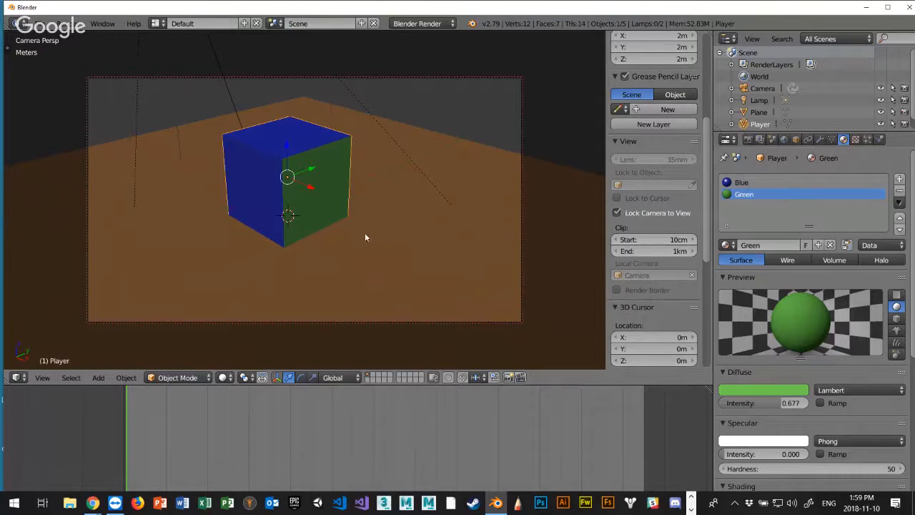
Pull the camera back until most of the brown plane fits inside its frame, and disable Lock Camera to View
{"action": "scroll", "coordinate": [365, 236], "scroll_direction": "up", "scroll_amount": 2}
{"action": "scroll", "coordinate": [366, 237], "scroll_direction": "down", "scroll_amount": 1}
{"action": "scroll", "coordinate": [365, 237], "scroll_direction": "down", "scroll_amount": 3}
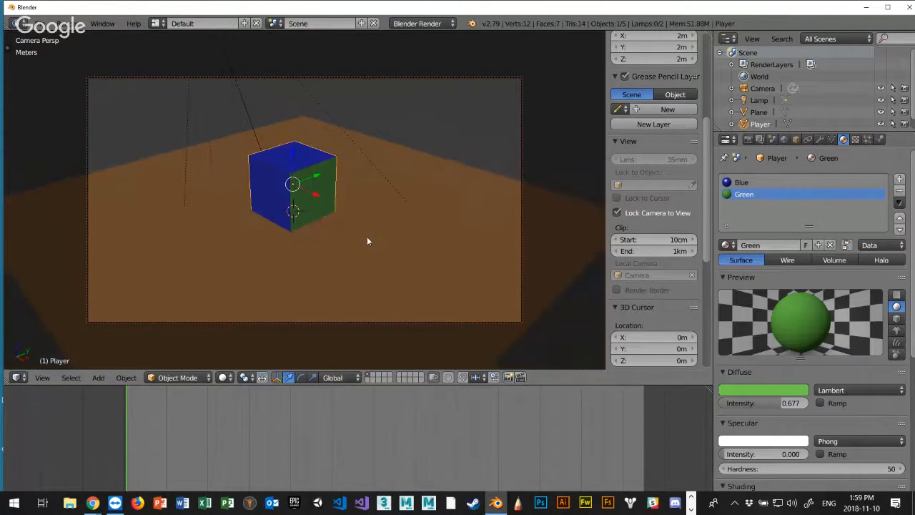
{"action": "scroll", "coordinate": [377, 240], "scroll_direction": "down", "scroll_amount": 2}
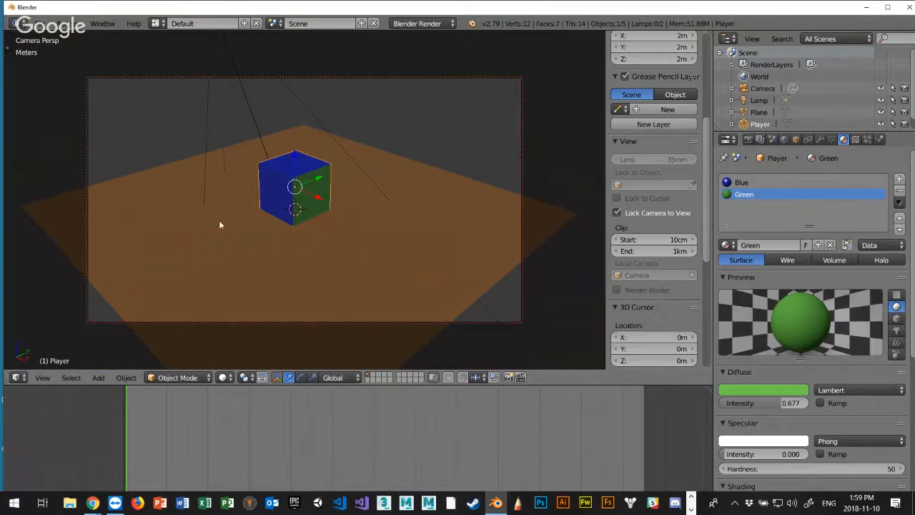
{"action": "left_click", "coordinate": [616, 213]}
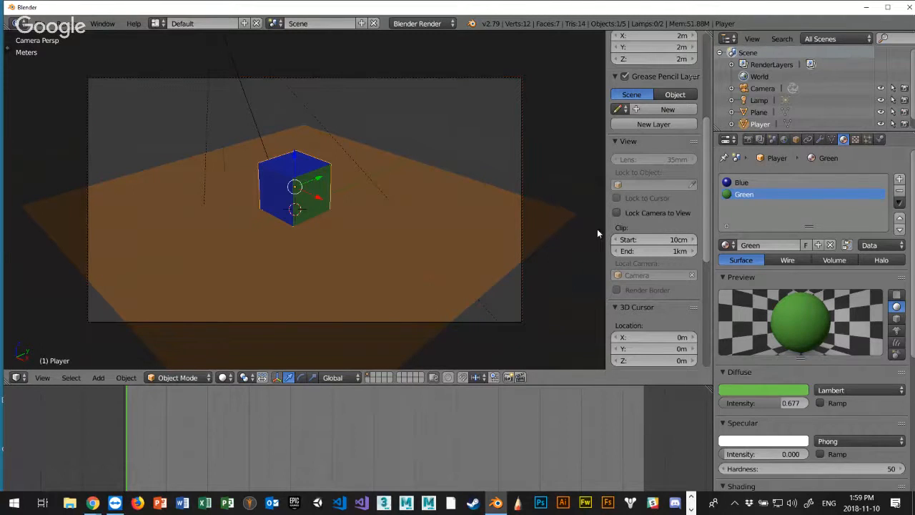
Compare the camera's view with the free user perspective, ending in the user perspective
{"action": "scroll", "coordinate": [500, 218], "scroll_direction": "up", "scroll_amount": 1}
{"action": "scroll", "coordinate": [508, 221], "scroll_direction": "up", "scroll_amount": 1}
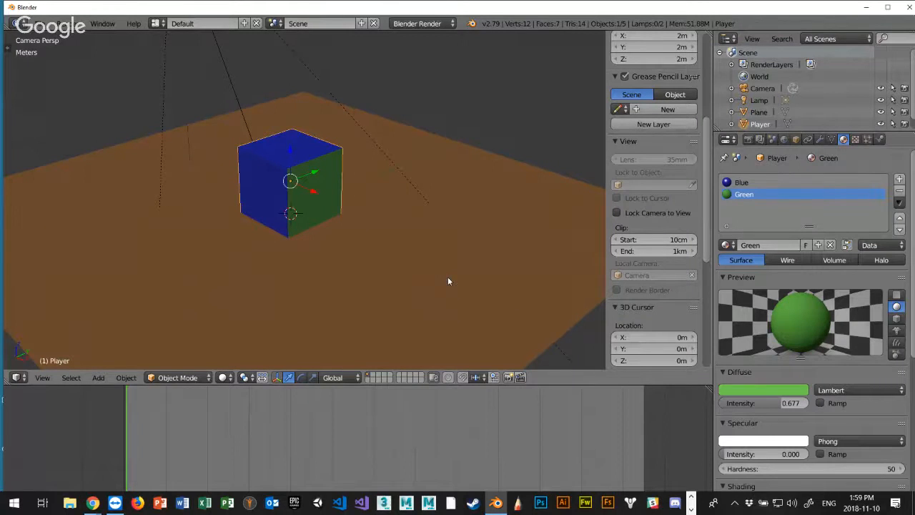
{"action": "key", "text": "KP_0"}
{"action": "key", "text": "KP_0"}
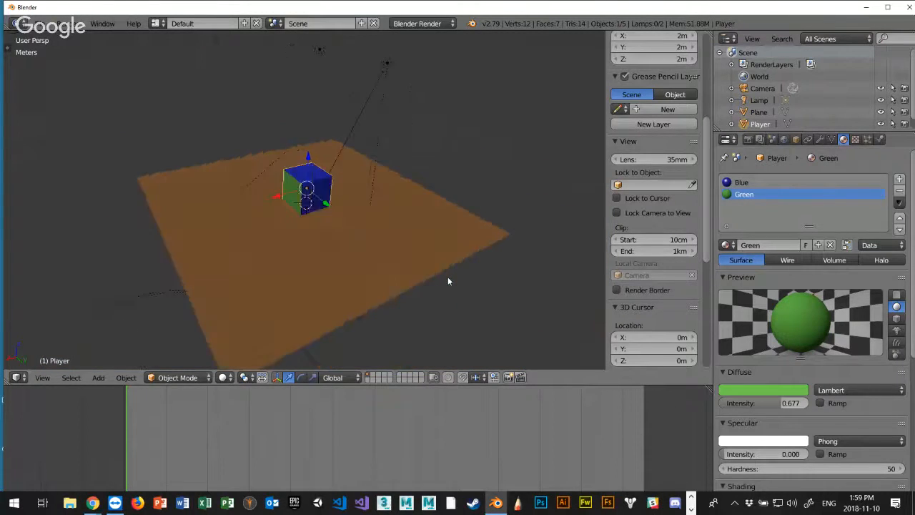
{"action": "key", "text": "KP_0"}
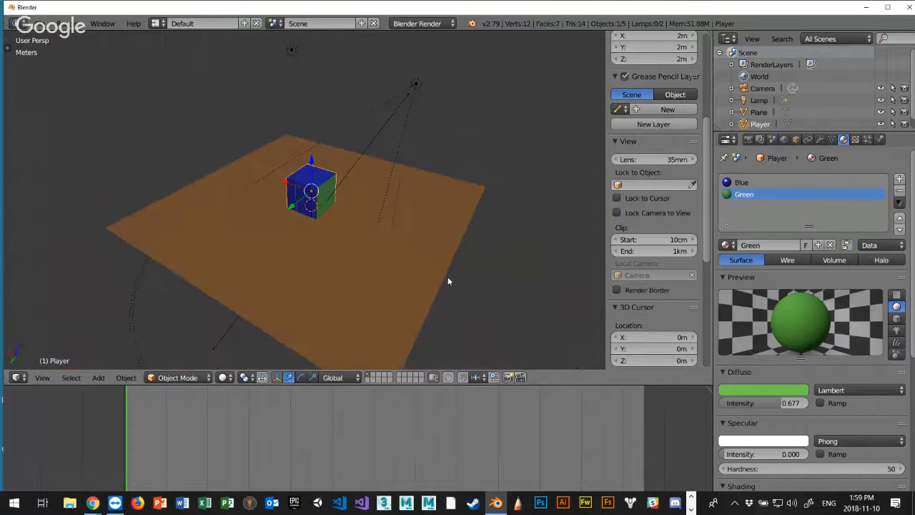
{"action": "key", "text": "KP_0"}
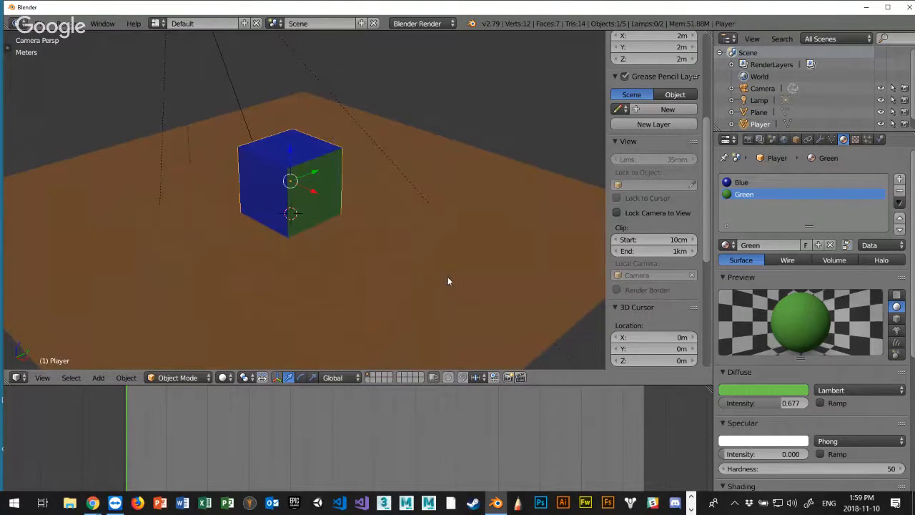
{"action": "key", "text": "KP_0"}
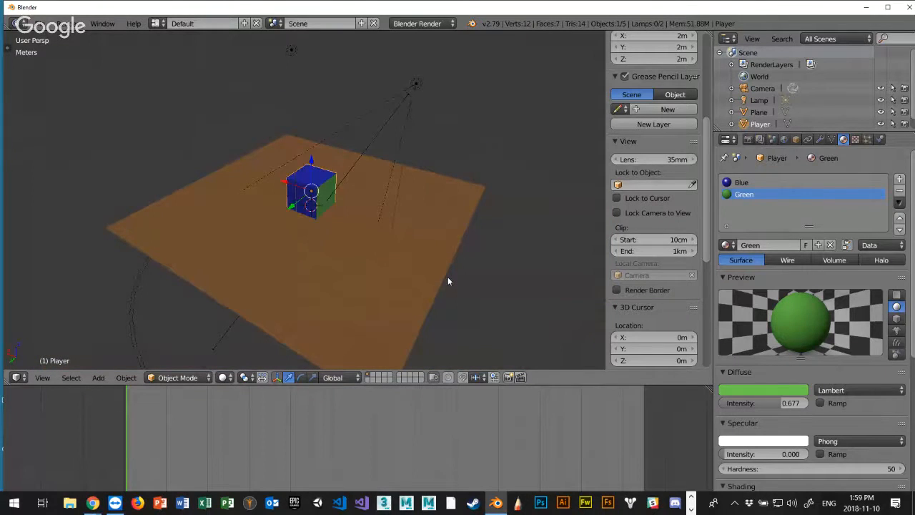
Render a still image of the scene from the camera and return to the 3D view
{"action": "left_click", "coordinate": [748, 140]}
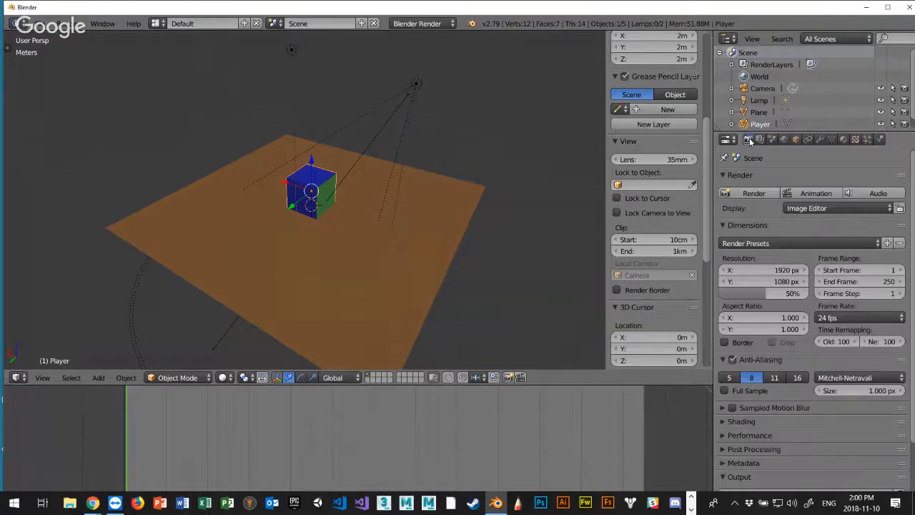
{"action": "left_click", "coordinate": [744, 195]}
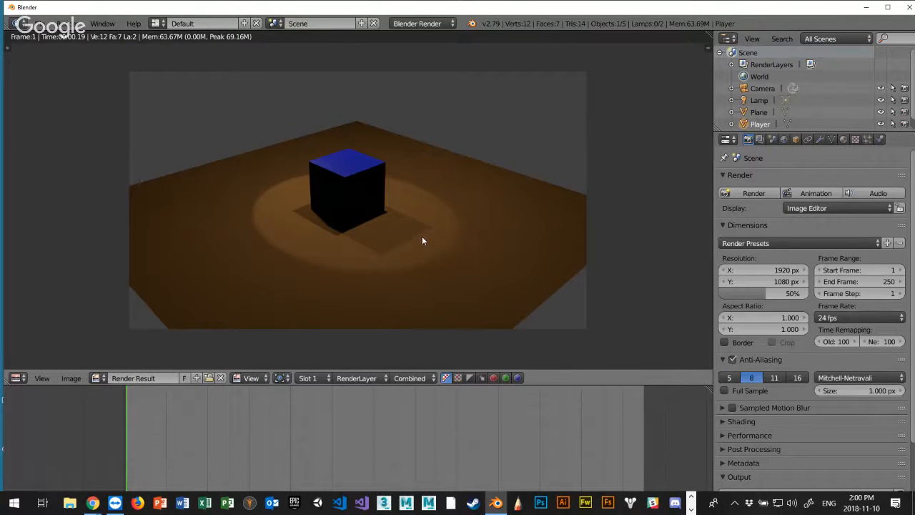
{"action": "key", "text": "Escape"}
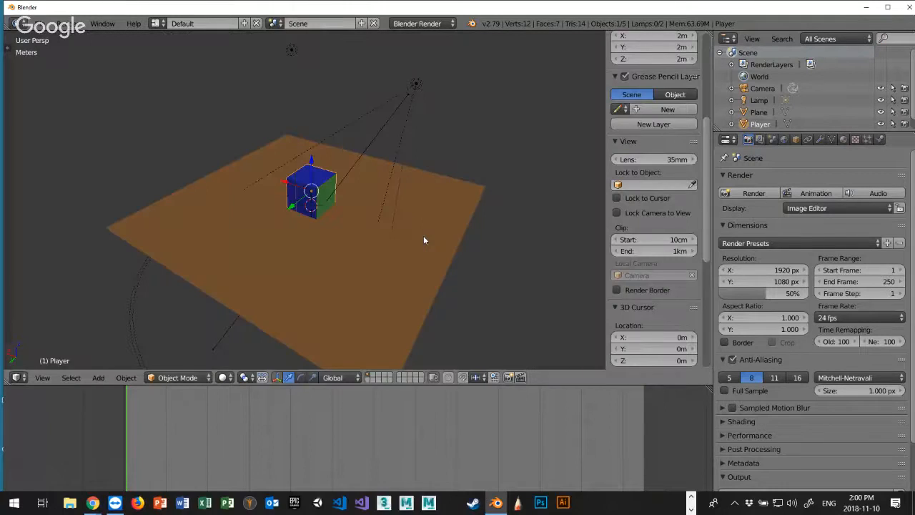
{"action": "left_click", "coordinate": [753, 194]}
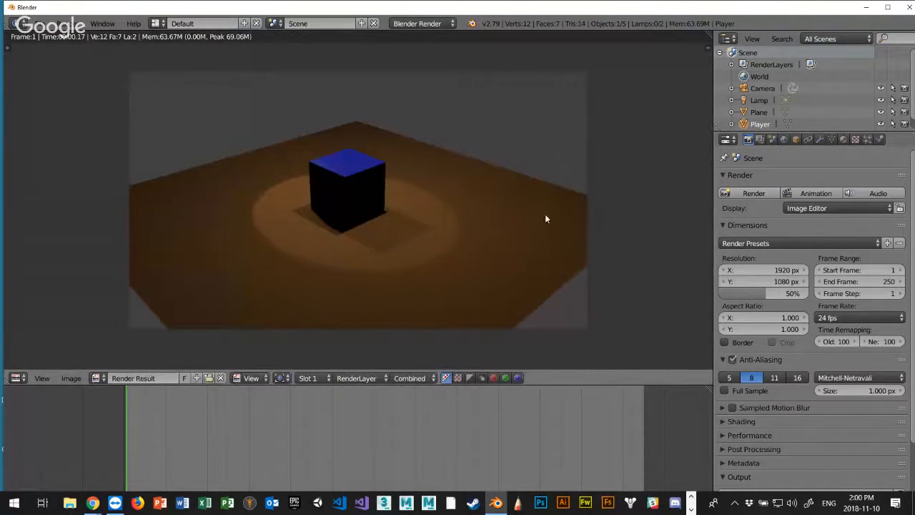
{"action": "key", "text": "Escape"}
{"action": "left_click", "coordinate": [753, 194]}
{"action": "key", "text": "Escape"}
Examine the render settings, including the Shading, Performance, Post Processing and Output sections
{"action": "scroll", "coordinate": [795, 275], "scroll_direction": "down", "scroll_amount": 2}
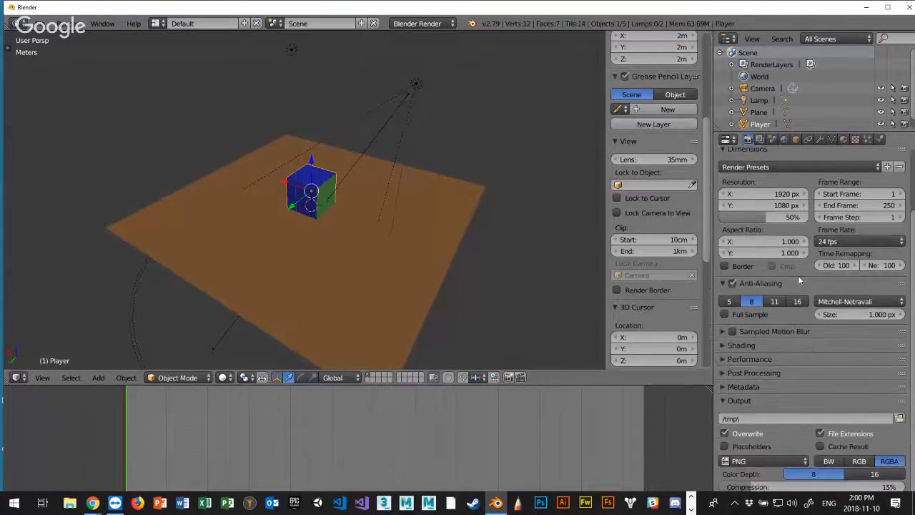
{"action": "scroll", "coordinate": [829, 379], "scroll_direction": "down", "scroll_amount": 2}
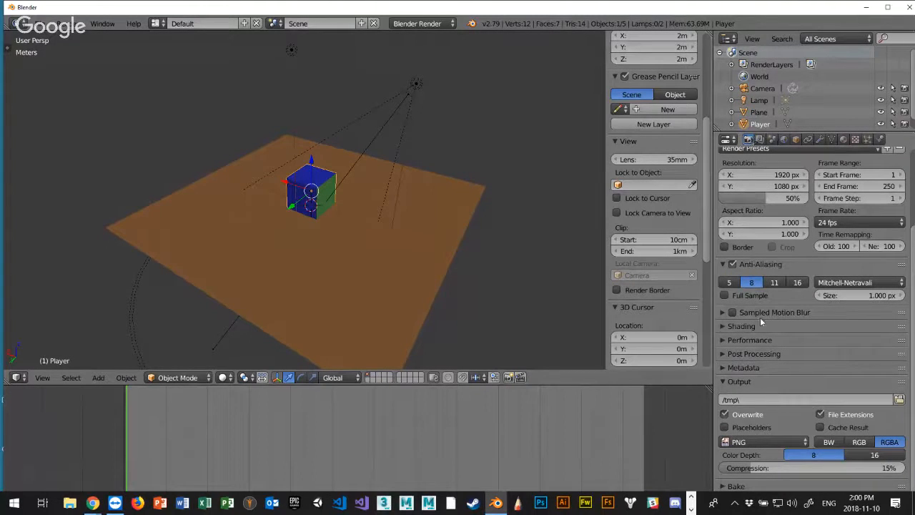
{"action": "left_click", "coordinate": [723, 327]}
{"action": "left_click", "coordinate": [722, 341]}
{"action": "left_click", "coordinate": [722, 341]}
{"action": "left_click", "coordinate": [722, 354]}
{"action": "scroll", "coordinate": [836, 367], "scroll_direction": "down", "scroll_amount": 2}
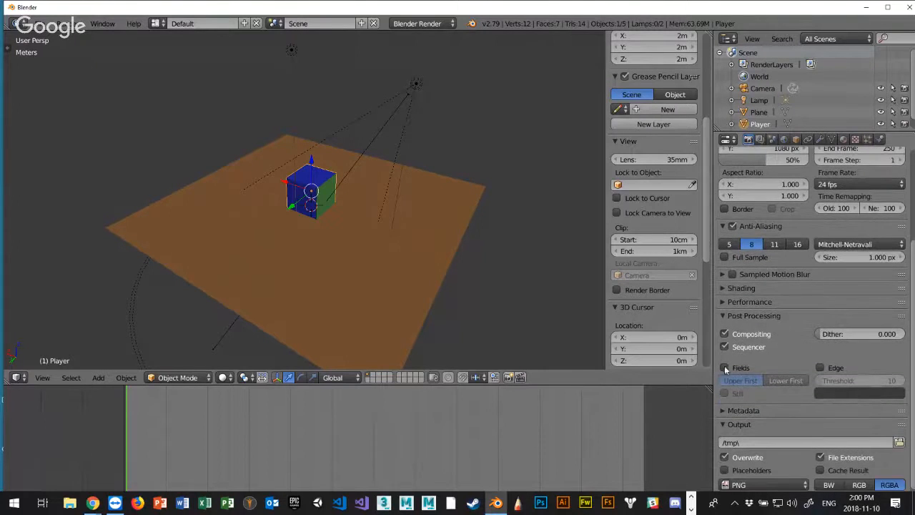
{"action": "left_click", "coordinate": [725, 316]}
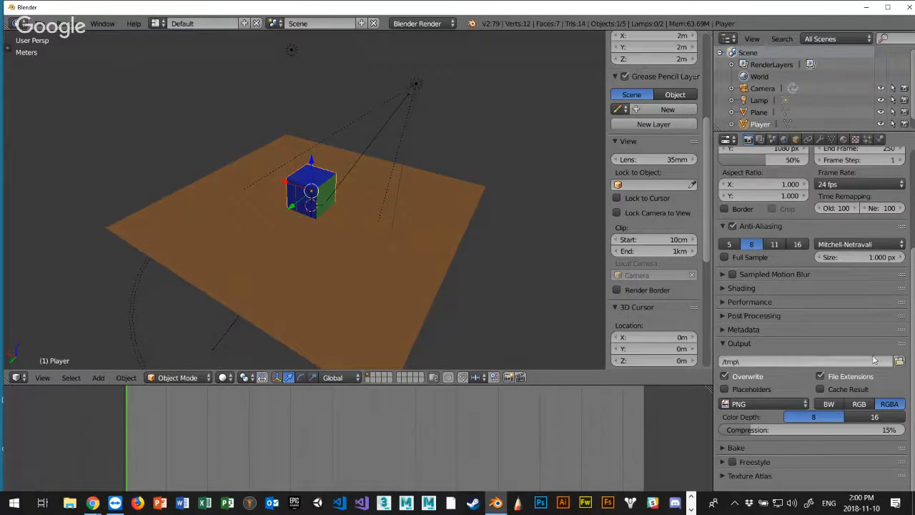
{"action": "scroll", "coordinate": [870, 353], "scroll_direction": "up", "scroll_amount": 2}
{"action": "scroll", "coordinate": [870, 353], "scroll_direction": "up", "scroll_amount": 4}
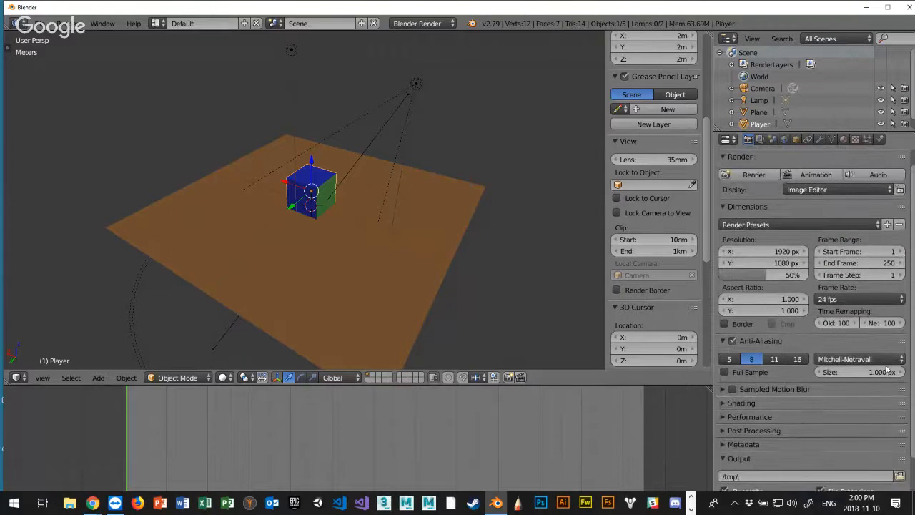
{"action": "scroll", "coordinate": [885, 368], "scroll_direction": "up", "scroll_amount": 1}
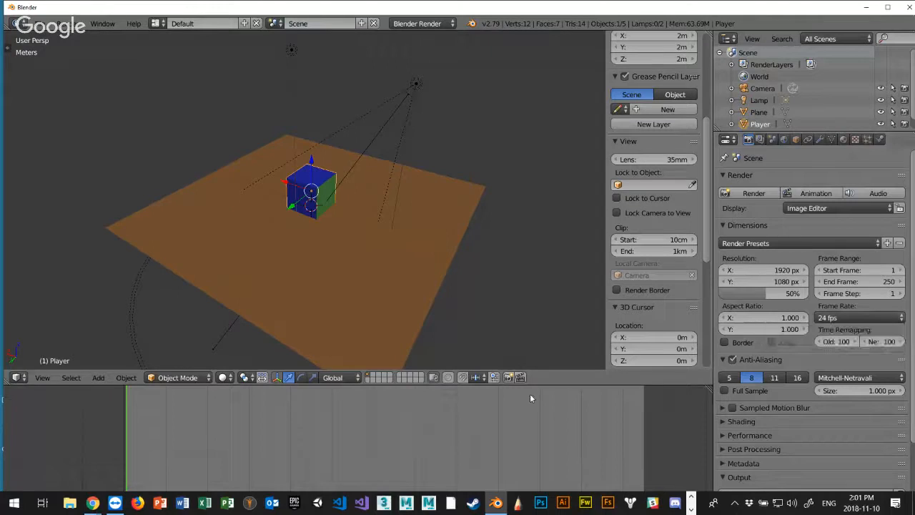
Switch to Chrome, search the web for "nextgen movie" in a new tab and open the film's IMDb page
{"action": "left_click", "coordinate": [93, 504]}
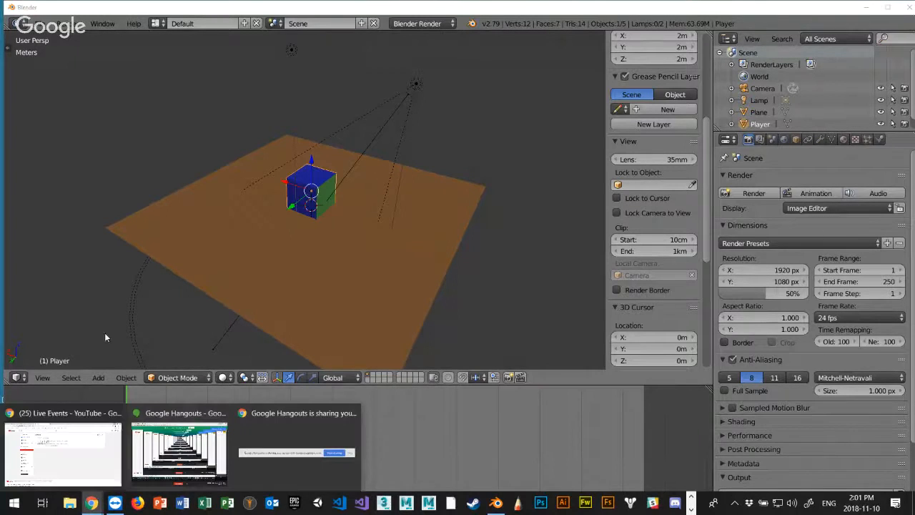
{"action": "left_click", "coordinate": [64, 453]}
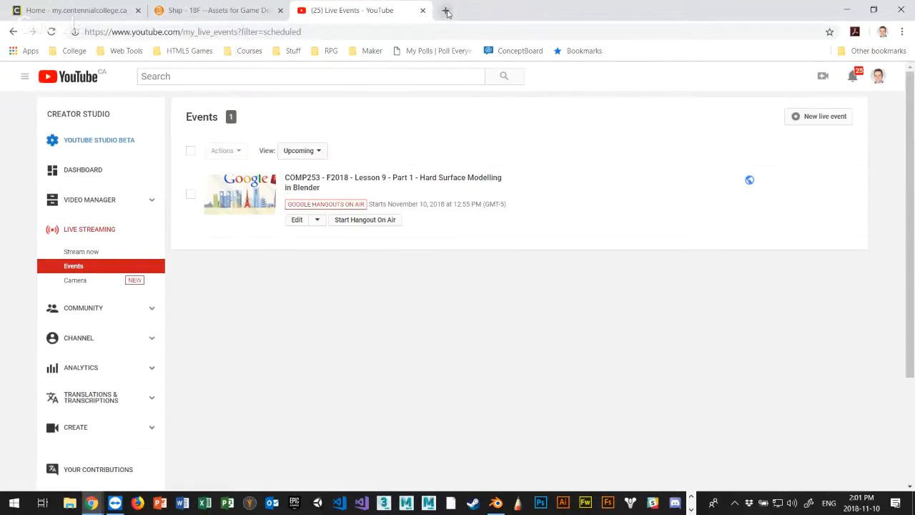
{"action": "left_click", "coordinate": [446, 11]}
{"action": "type", "text": "nextg"}
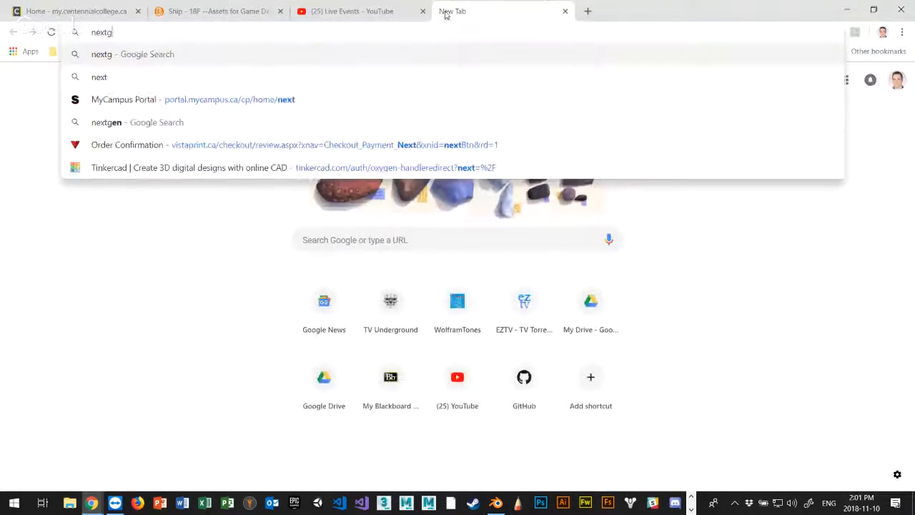
{"action": "type", "text": "en move"}
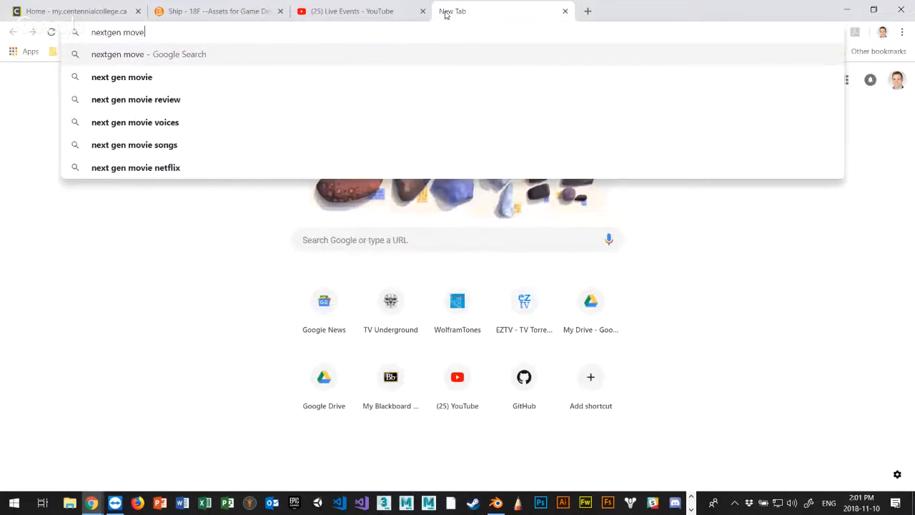
{"action": "type", "text": "i"}
{"action": "key", "text": "Return"}
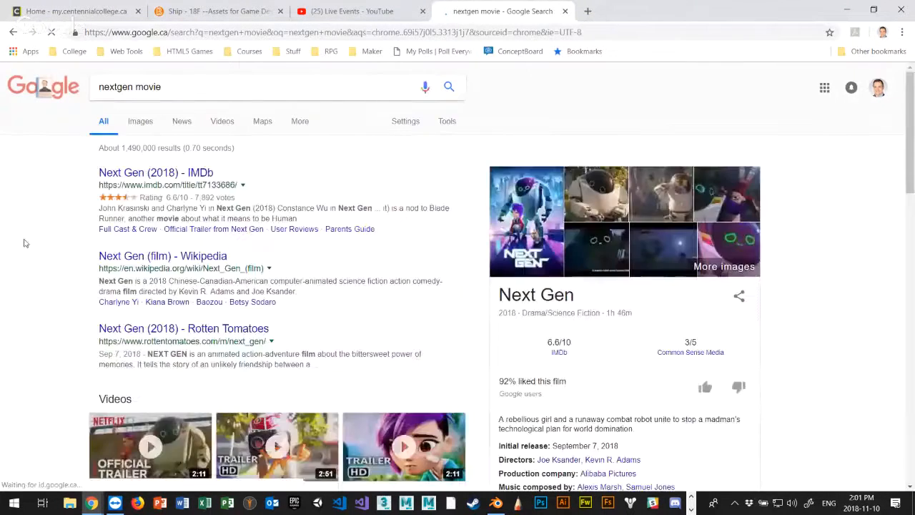
{"action": "scroll", "coordinate": [199, 188], "scroll_direction": "down", "scroll_amount": 1}
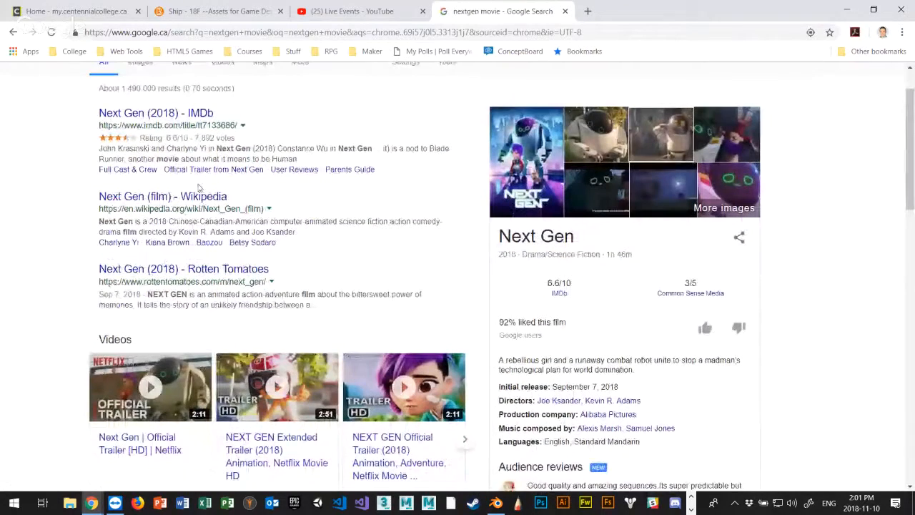
{"action": "left_click", "coordinate": [145, 115]}
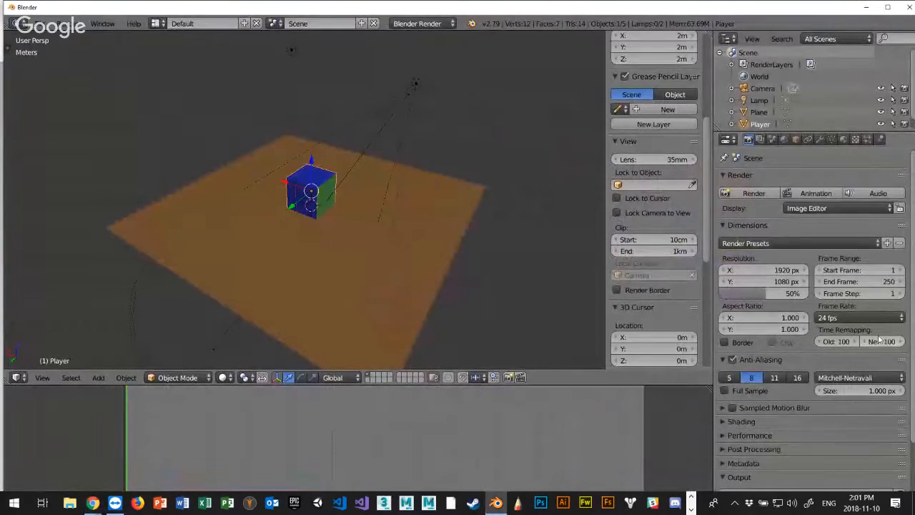
Check the frame rate options in Blender's render settings and display the Camera object's lens settings
{"action": "left_click", "coordinate": [842, 318]}
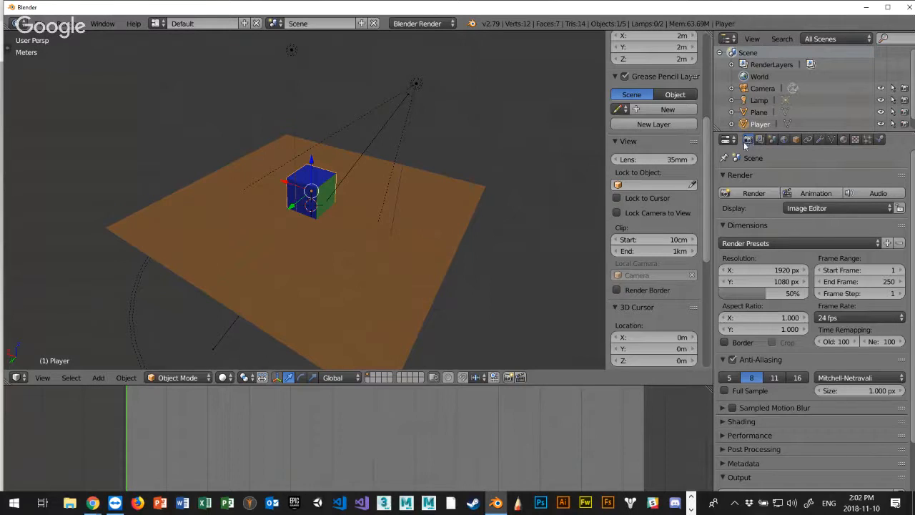
{"action": "left_click", "coordinate": [767, 88]}
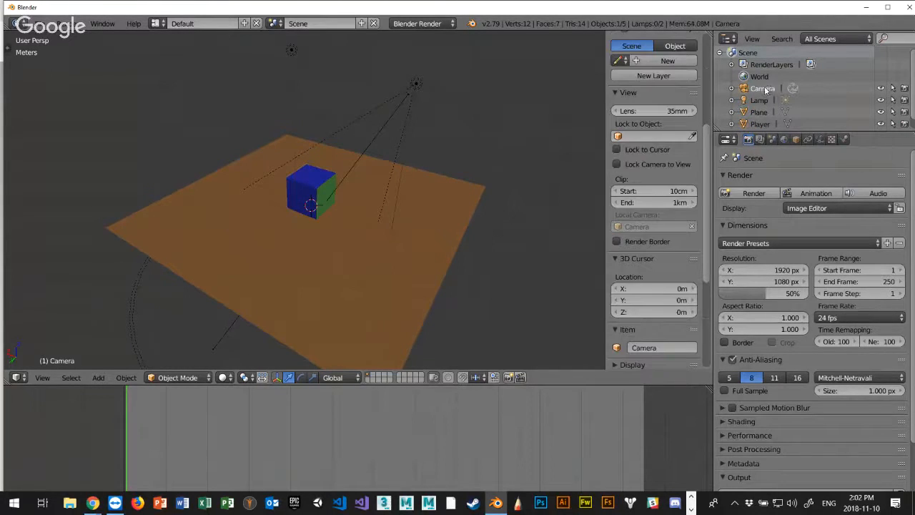
{"action": "left_click", "coordinate": [820, 139]}
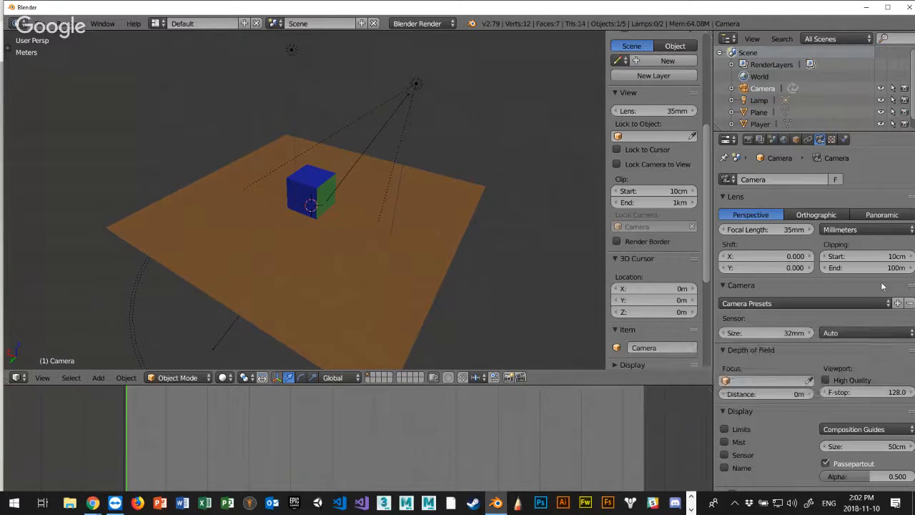
Try the Orthographic and Panoramic lens types on the camera, return it to Perspective and view the camera presets
{"action": "left_click", "coordinate": [830, 216]}
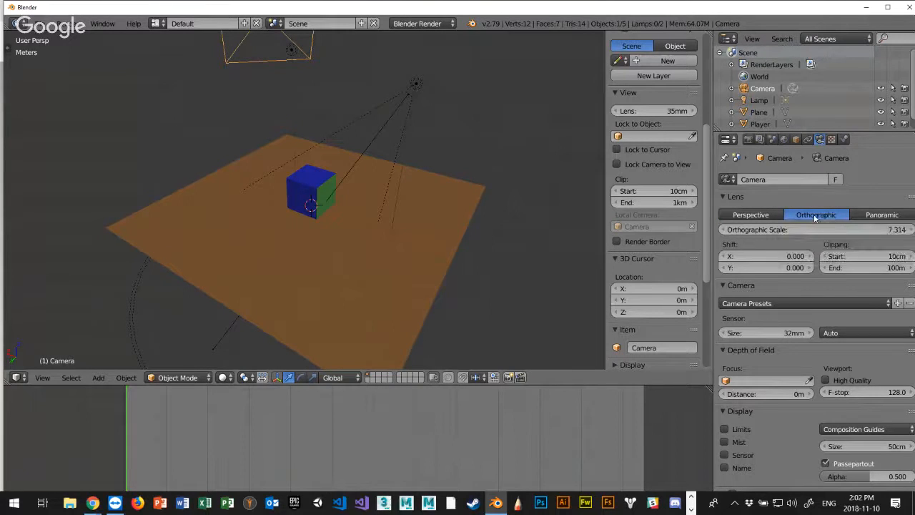
{"action": "left_click", "coordinate": [879, 215]}
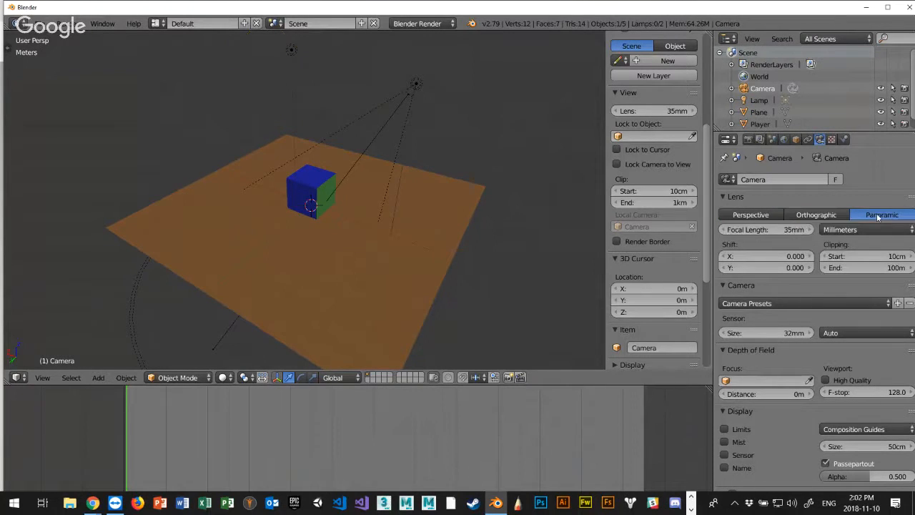
{"action": "left_click", "coordinate": [833, 215]}
{"action": "left_click", "coordinate": [752, 215]}
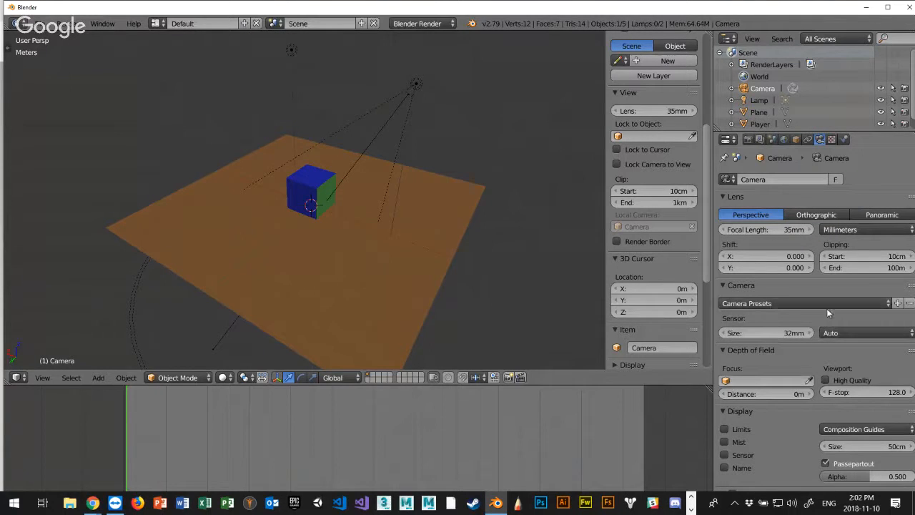
{"action": "left_click", "coordinate": [799, 304]}
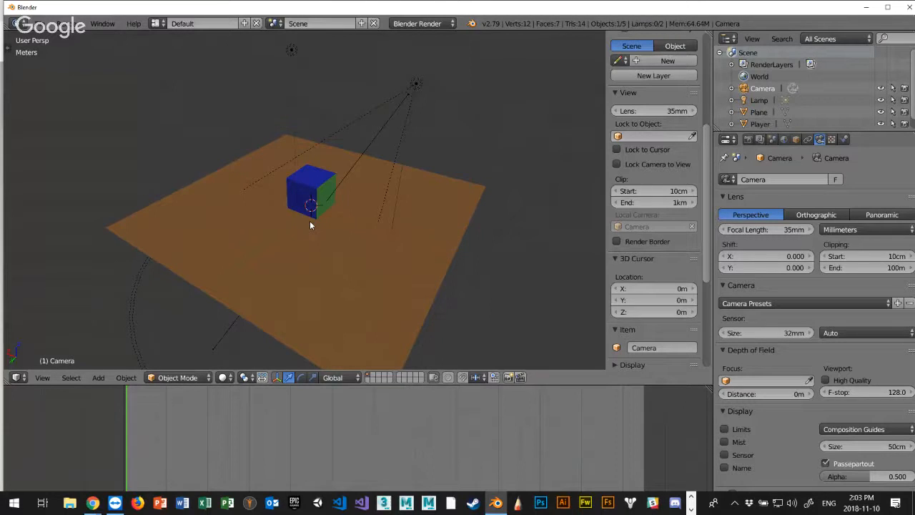
Return to the scene's render settings and examine the available render presets
{"action": "left_click", "coordinate": [748, 140]}
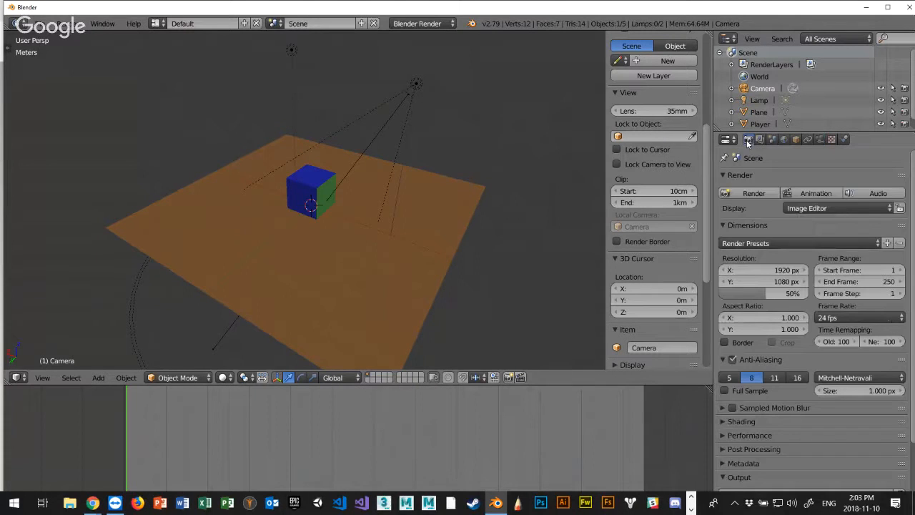
{"action": "left_click", "coordinate": [779, 244]}
{"action": "left_click", "coordinate": [772, 243]}
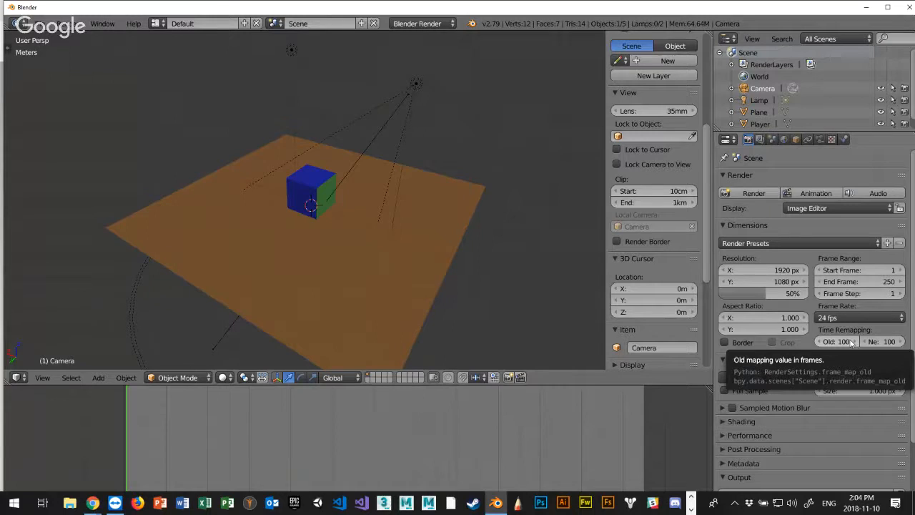
Set the 3D view's material mode to GLSL
{"action": "scroll", "coordinate": [590, 215], "scroll_direction": "down", "scroll_amount": 3}
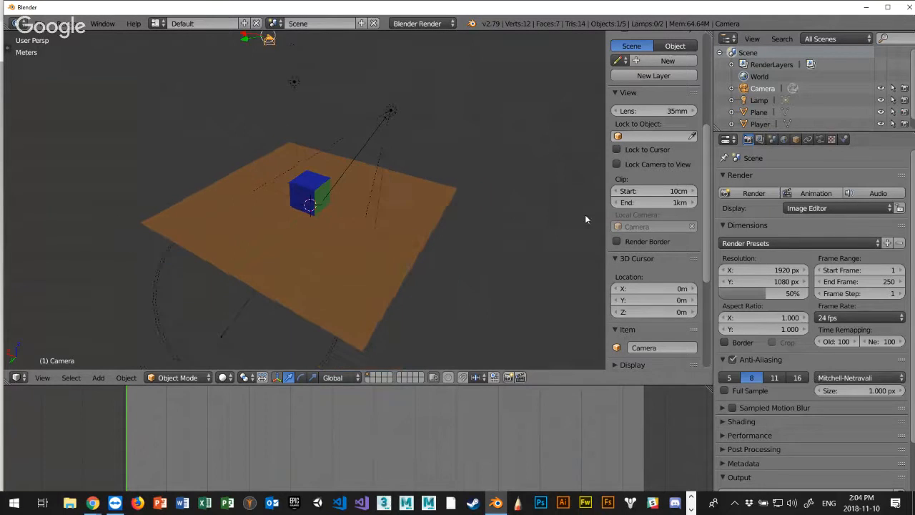
{"action": "scroll", "coordinate": [614, 191], "scroll_direction": "up", "scroll_amount": 1}
{"action": "scroll", "coordinate": [652, 172], "scroll_direction": "down", "scroll_amount": 3}
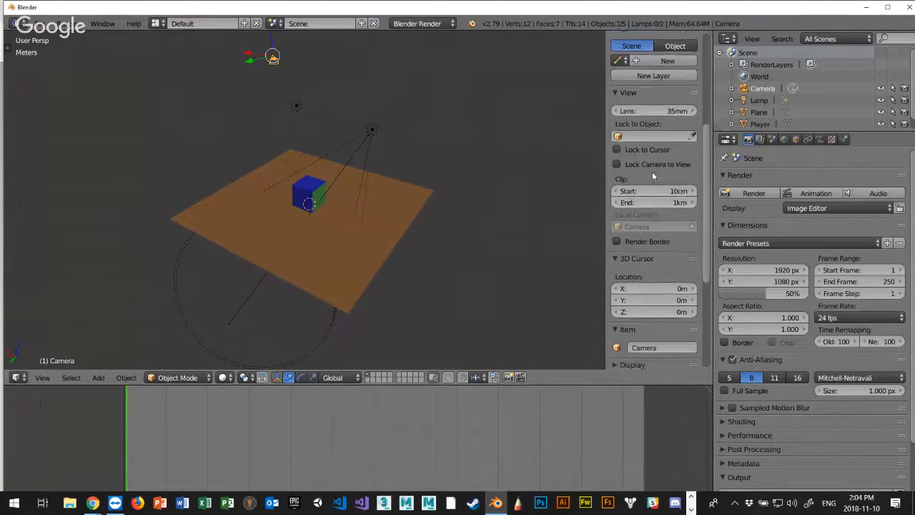
{"action": "scroll", "coordinate": [659, 198], "scroll_direction": "down", "scroll_amount": 7}
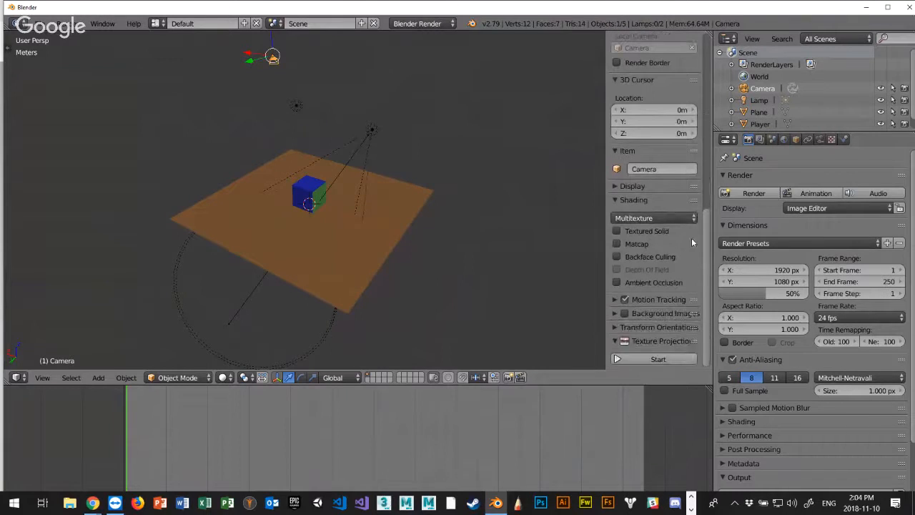
{"action": "left_click", "coordinate": [644, 220]}
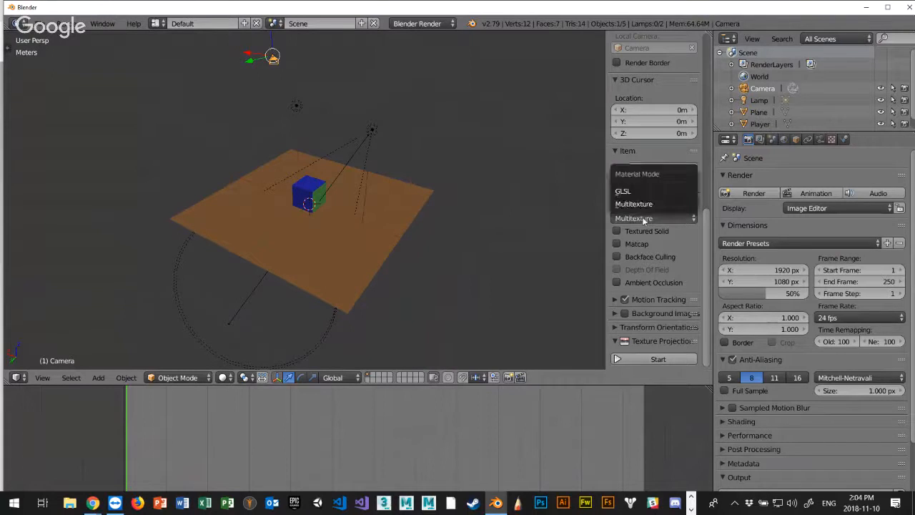
{"action": "left_click", "coordinate": [625, 192]}
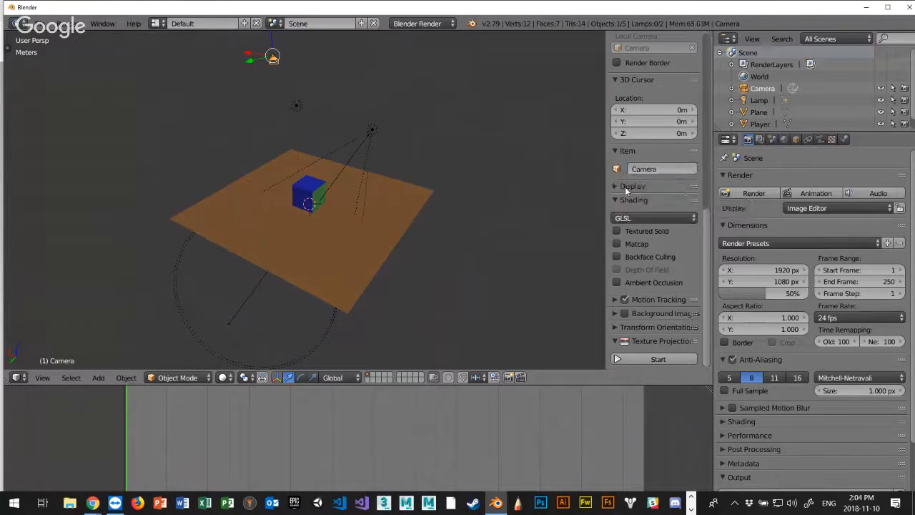
Preview the scene with Material viewport shading and compare the Multitexture and GLSL material modes, ending on GLSL
{"action": "scroll", "coordinate": [301, 228], "scroll_direction": "up", "scroll_amount": 4}
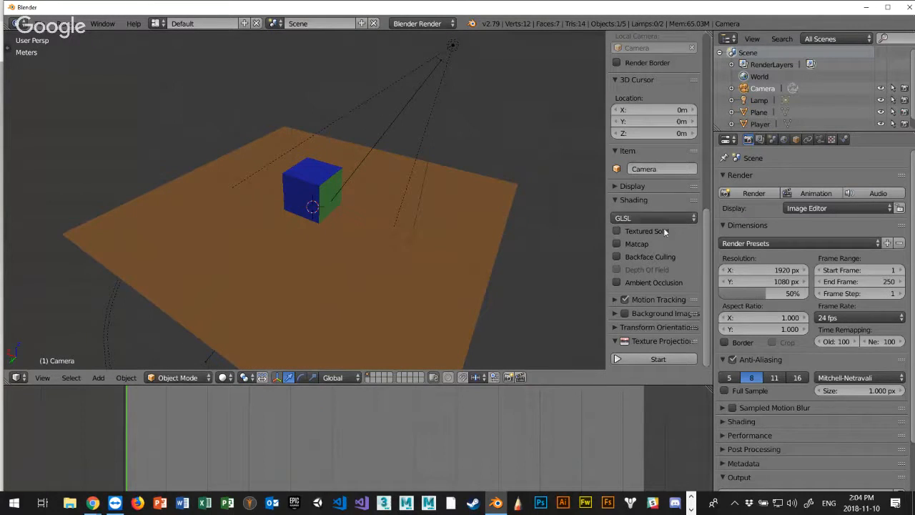
{"action": "scroll", "coordinate": [347, 238], "scroll_direction": "down", "scroll_amount": 1}
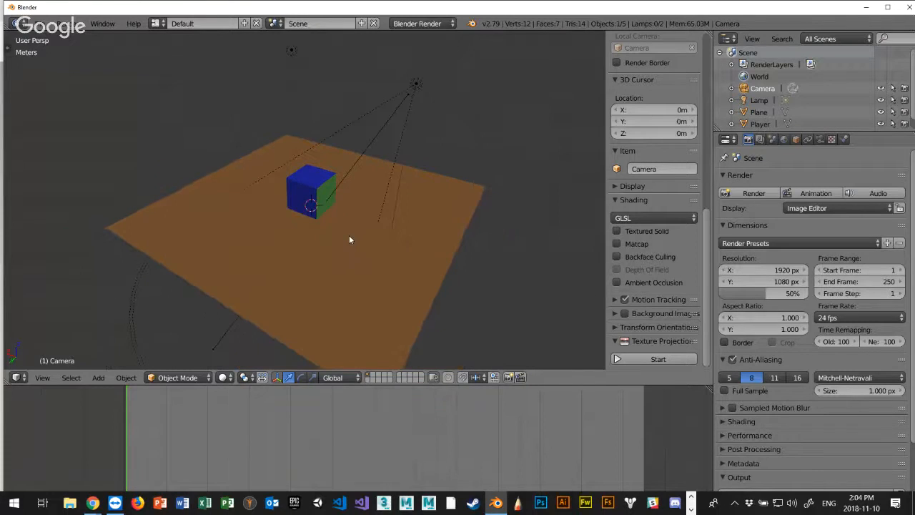
{"action": "left_click", "coordinate": [223, 377]}
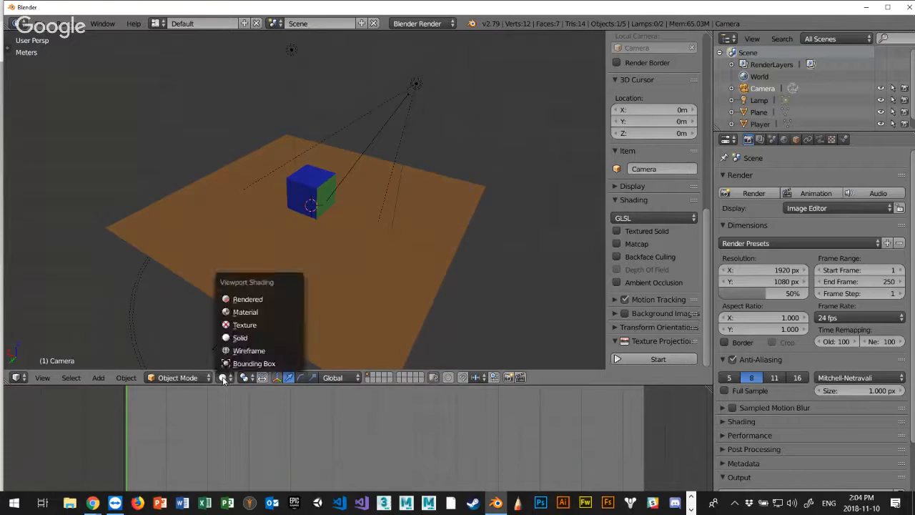
{"action": "left_click", "coordinate": [244, 312]}
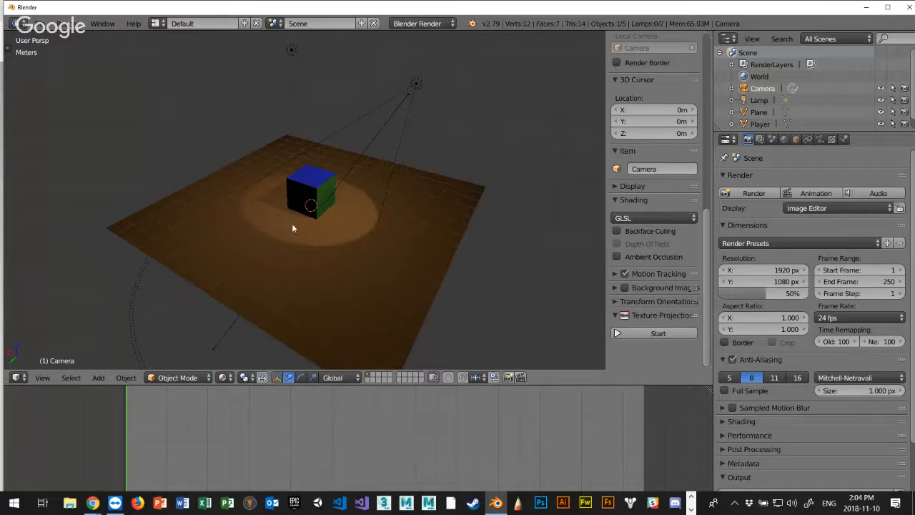
{"action": "left_click", "coordinate": [634, 218]}
{"action": "left_click", "coordinate": [633, 203]}
{"action": "left_click", "coordinate": [637, 219]}
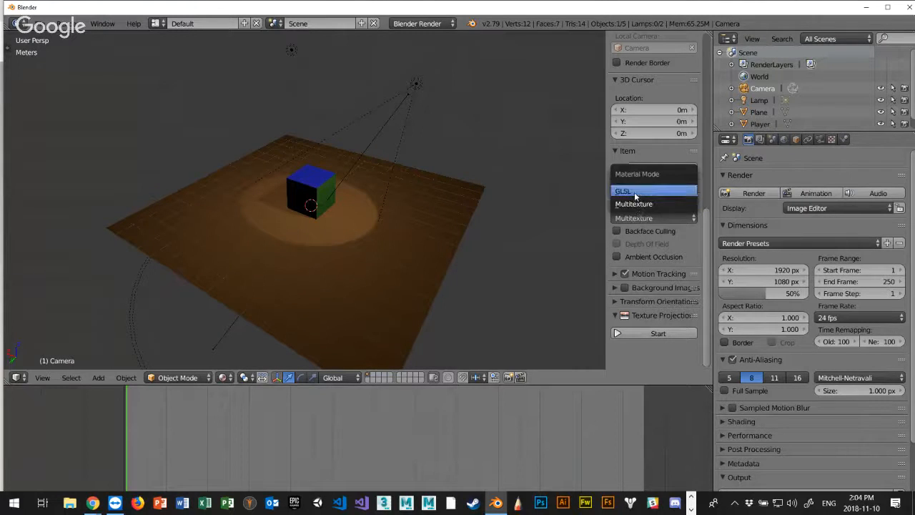
{"action": "left_click", "coordinate": [632, 192]}
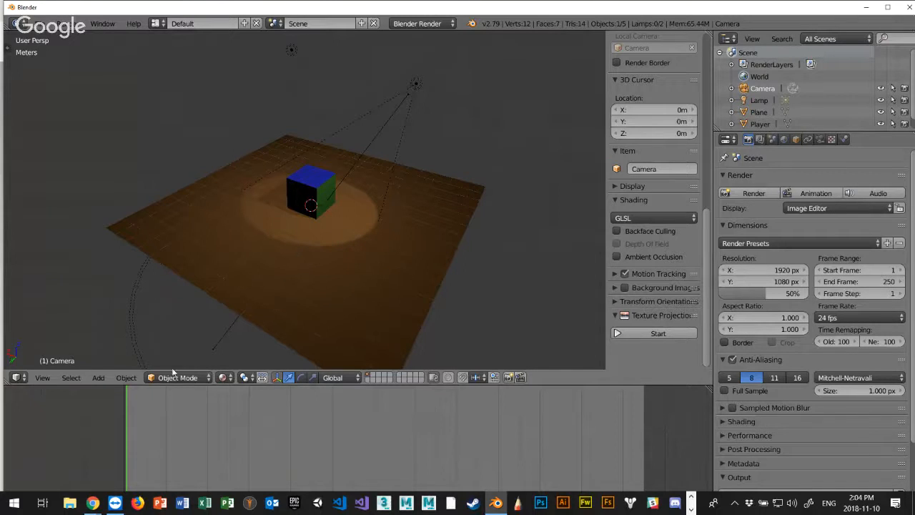
Preview the scene with Rendered viewport shading, compare it under Multitexture and GLSL, and leave the material mode on GLSL
{"action": "left_click", "coordinate": [221, 379]}
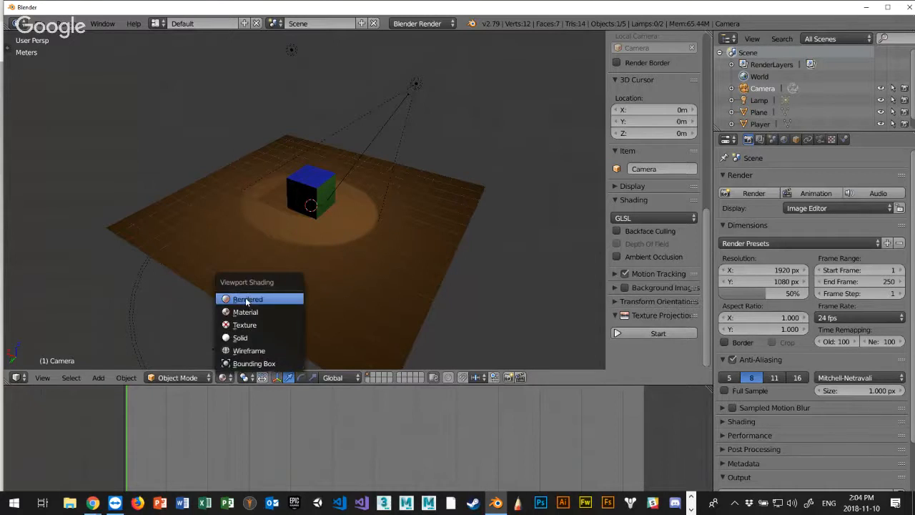
{"action": "left_click", "coordinate": [247, 300]}
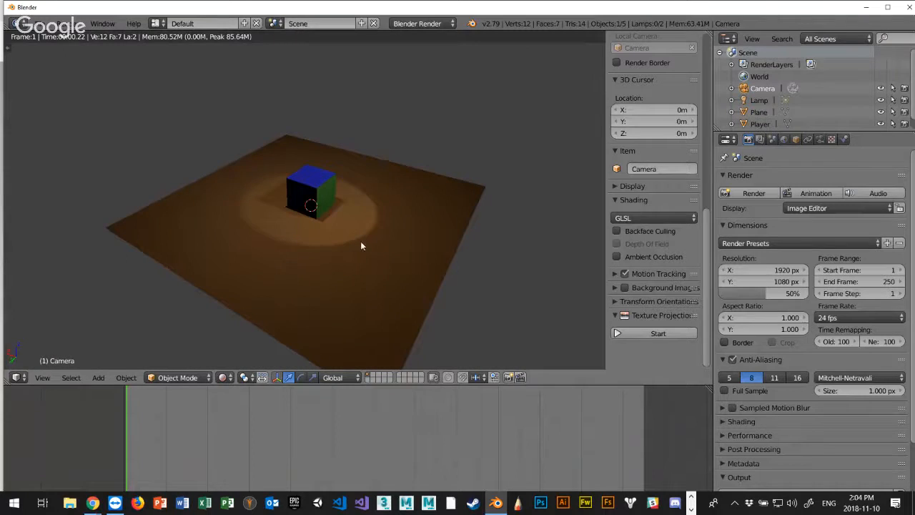
{"action": "left_click", "coordinate": [646, 218]}
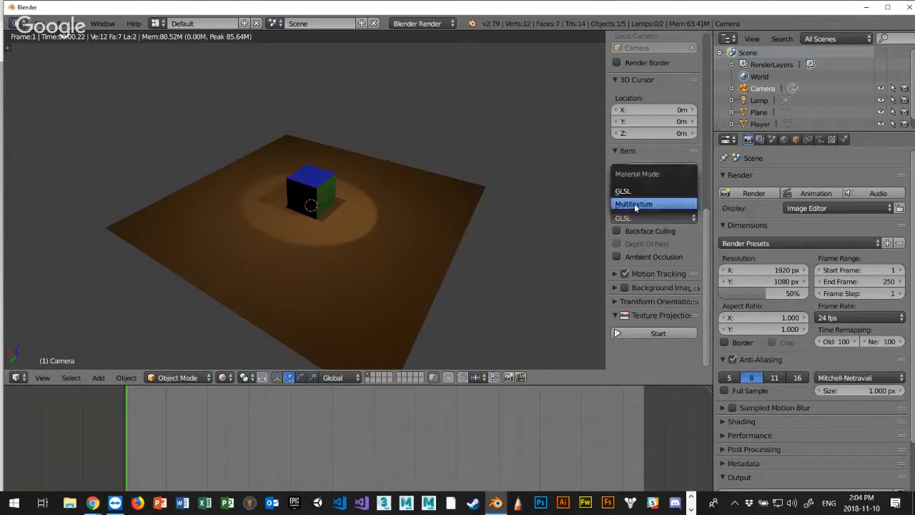
{"action": "left_click", "coordinate": [634, 203]}
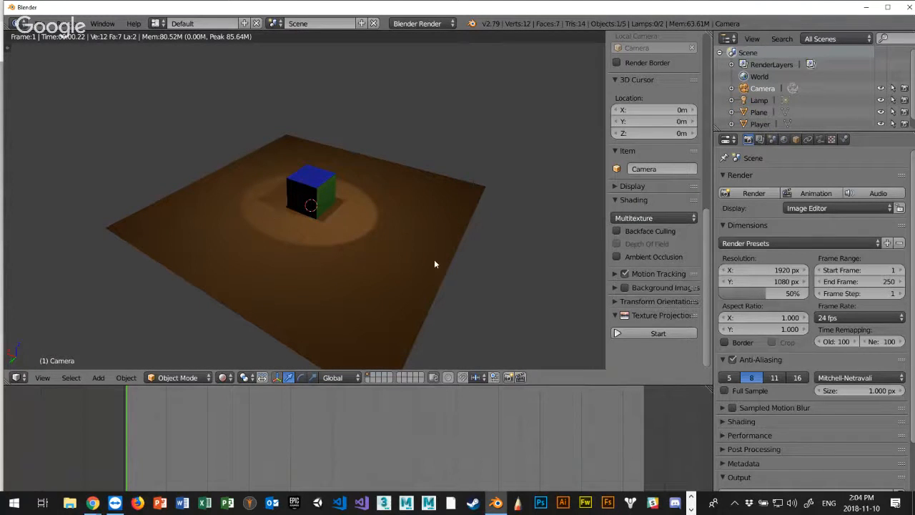
{"action": "left_click", "coordinate": [645, 218]}
{"action": "left_click", "coordinate": [637, 188]}
Return the 3D view to Solid shading and select the Player cube
{"action": "left_click", "coordinate": [223, 377]}
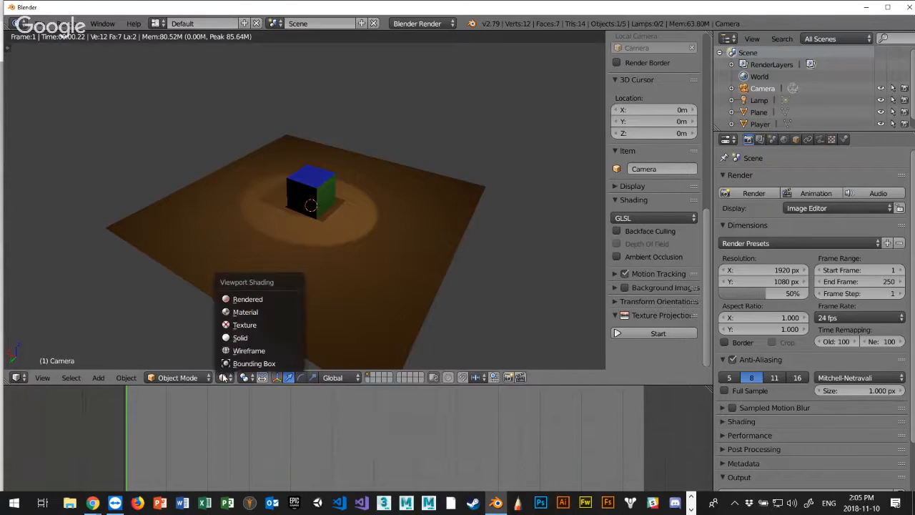
{"action": "left_click", "coordinate": [239, 339]}
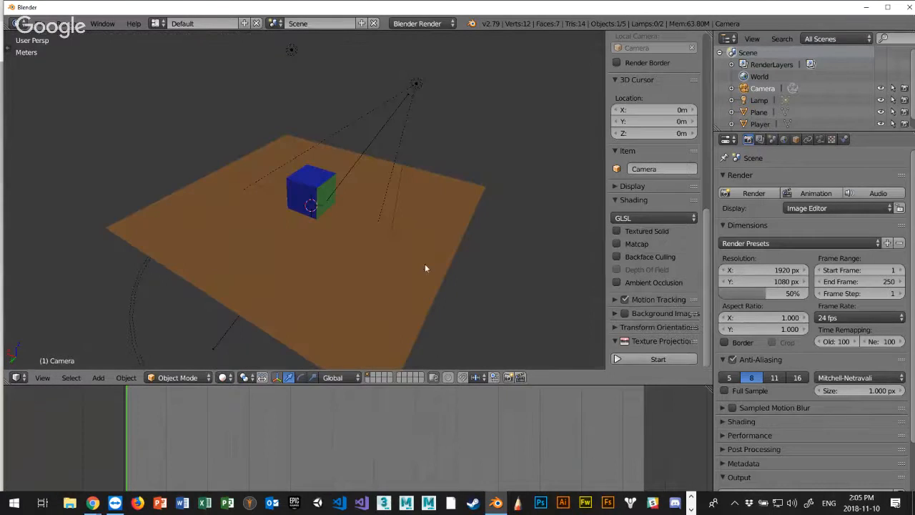
{"action": "middle_click_drag", "start_coordinate": [291, 177], "coordinate": [305, 179]}
{"action": "scroll", "coordinate": [315, 193], "scroll_direction": "up", "scroll_amount": 2}
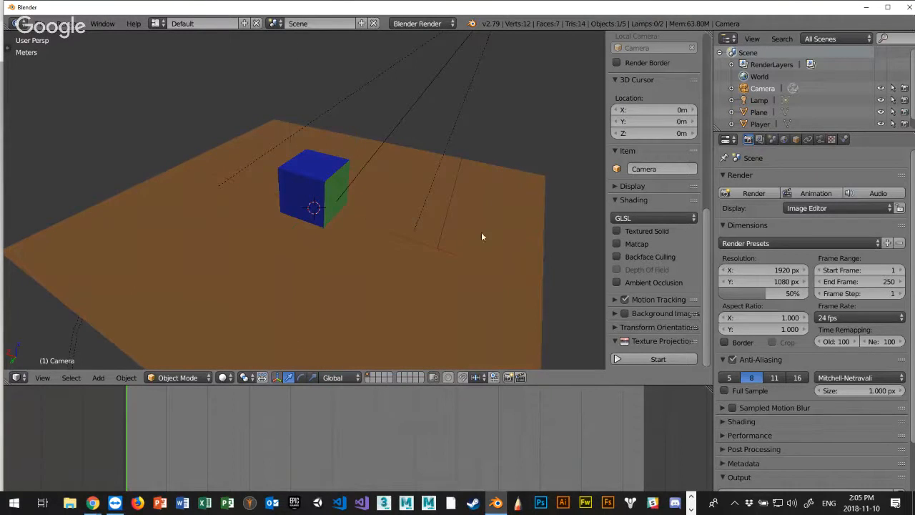
{"action": "right_click", "coordinate": [322, 176]}
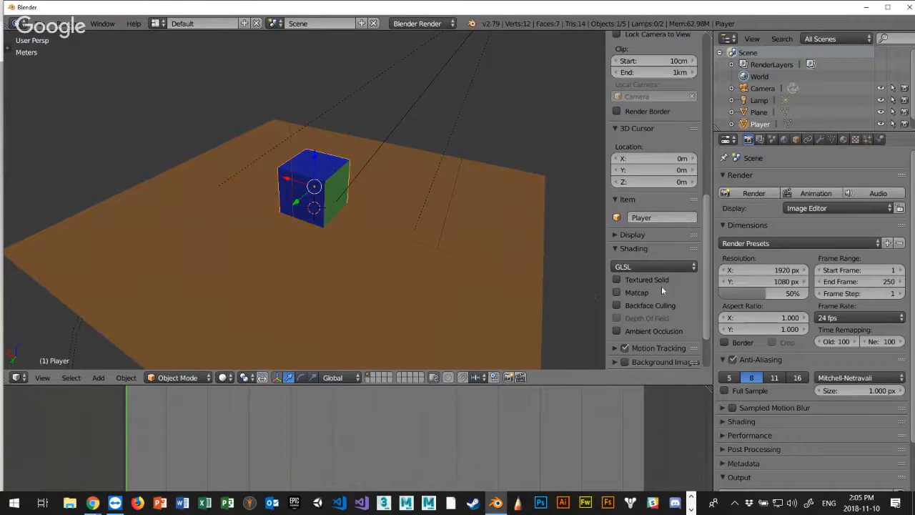
Enable Matcap for the solid view and apply the brushed gold material capture to the scene
{"action": "left_click", "coordinate": [618, 293]}
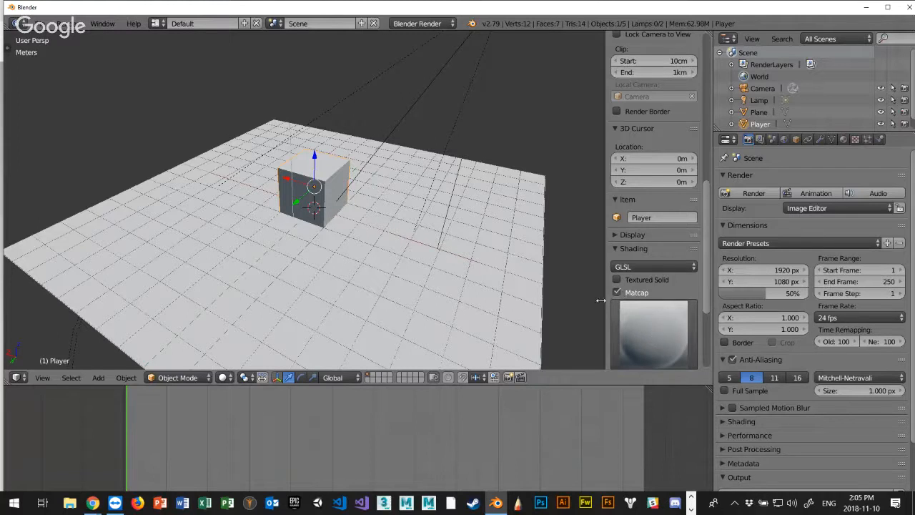
{"action": "scroll", "coordinate": [381, 270], "scroll_direction": "down", "scroll_amount": 1}
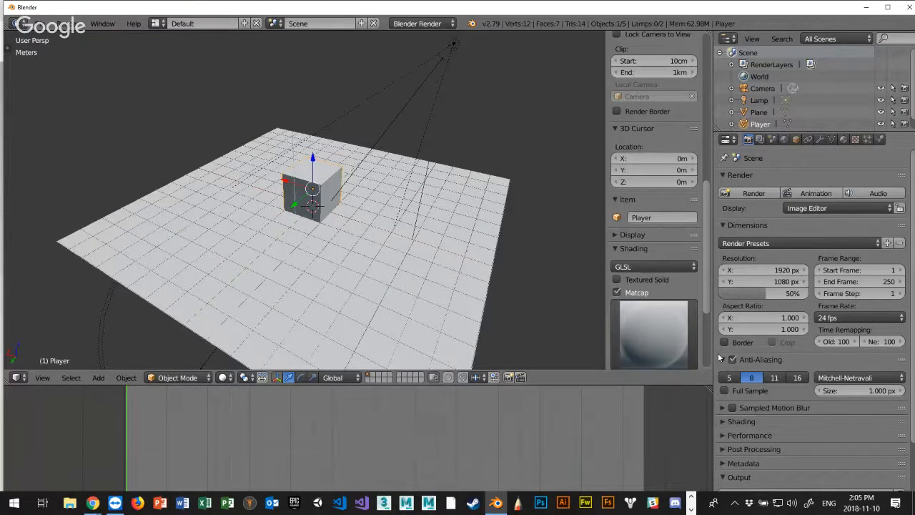
{"action": "left_click", "coordinate": [680, 334]}
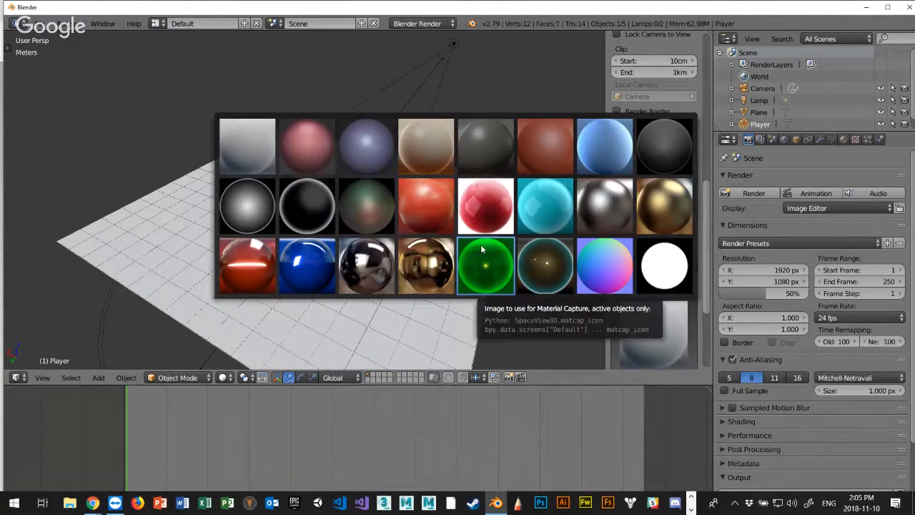
{"action": "left_click", "coordinate": [663, 208]}
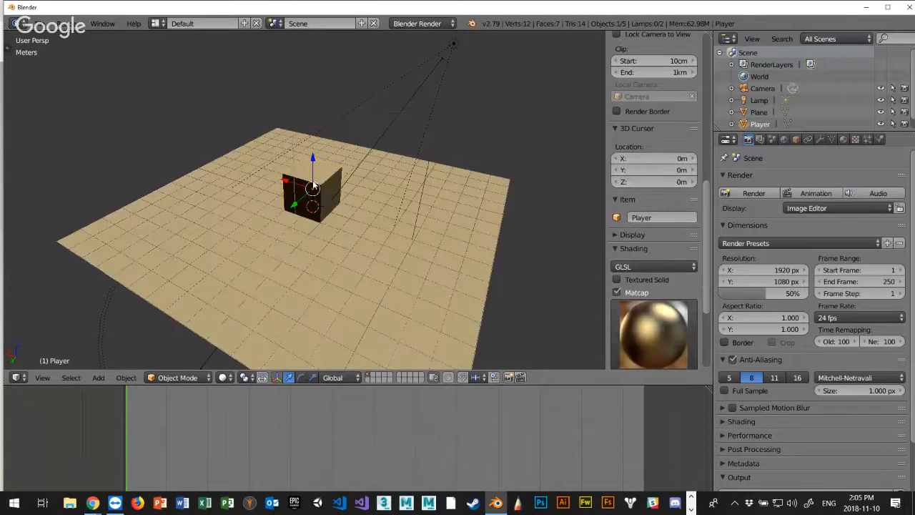
{"action": "middle_click_drag", "start_coordinate": [274, 183], "coordinate": [373, 205]}
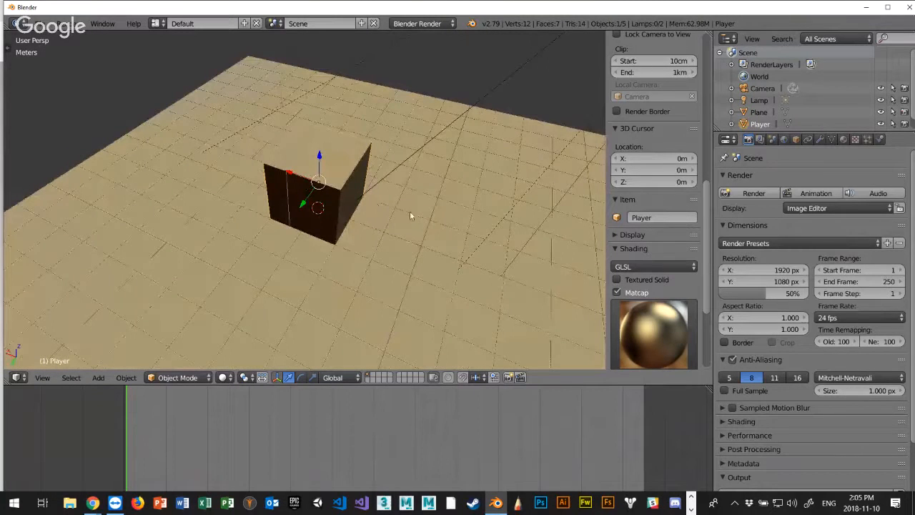
Compare the scene under Rendered, Material and Texture viewport shading, then return it to Solid
{"action": "left_click", "coordinate": [222, 378]}
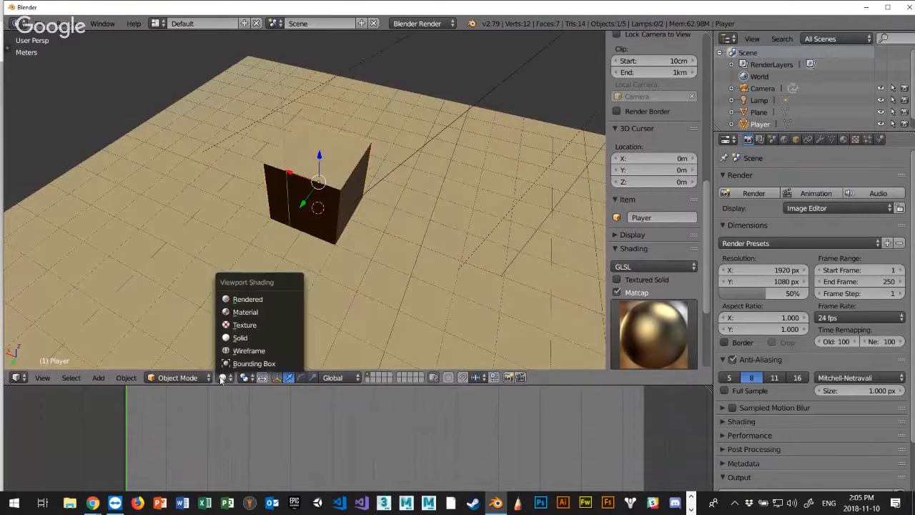
{"action": "left_click", "coordinate": [250, 300]}
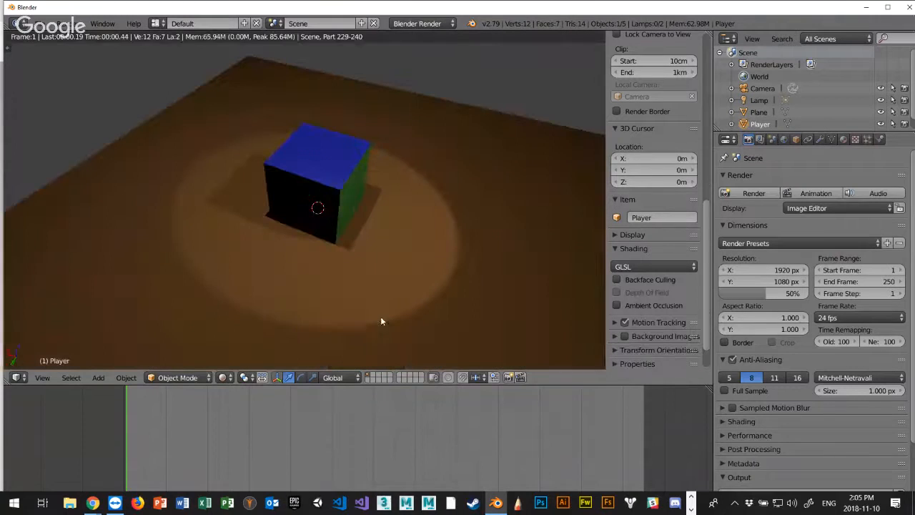
{"action": "left_click", "coordinate": [222, 377]}
{"action": "left_click", "coordinate": [247, 313]}
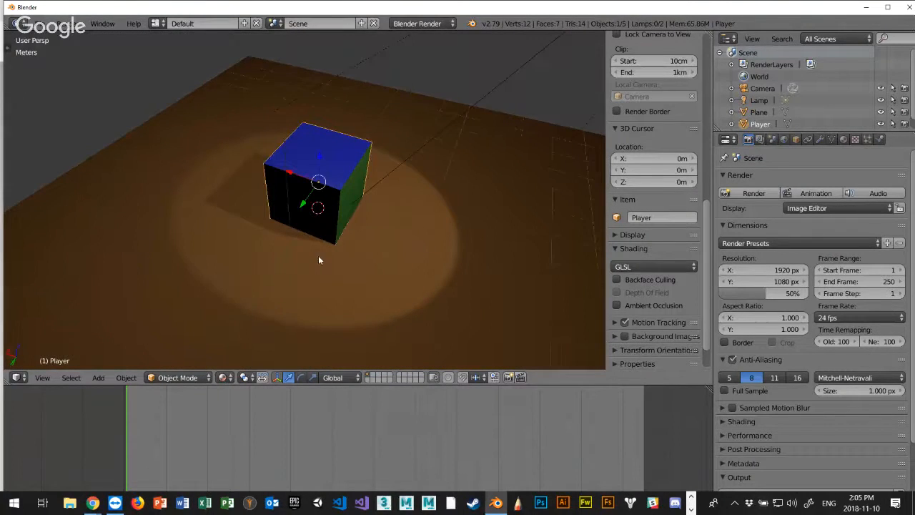
{"action": "left_click", "coordinate": [224, 379]}
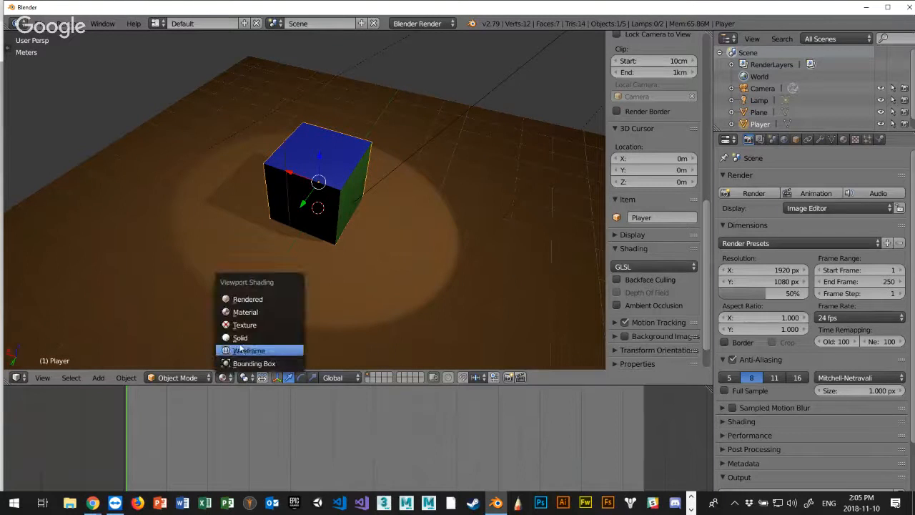
{"action": "left_click", "coordinate": [254, 326]}
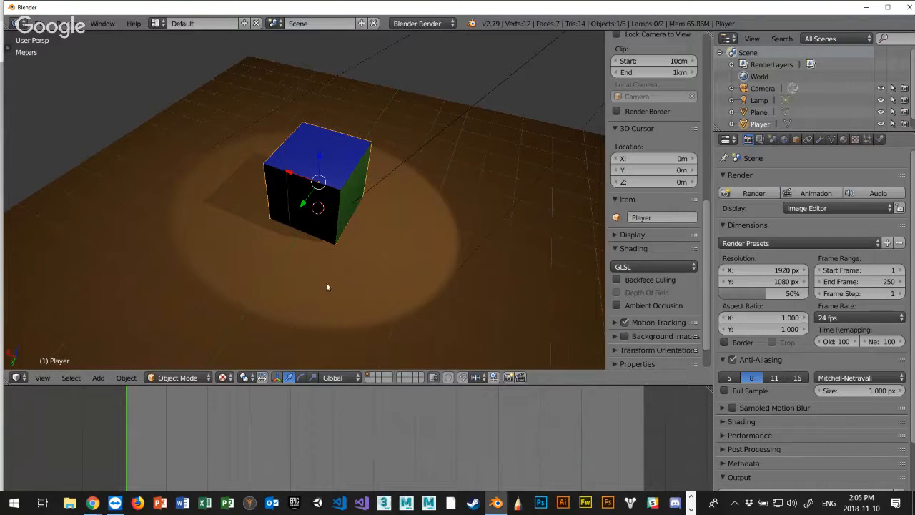
{"action": "left_click", "coordinate": [224, 377]}
{"action": "left_click", "coordinate": [253, 342]}
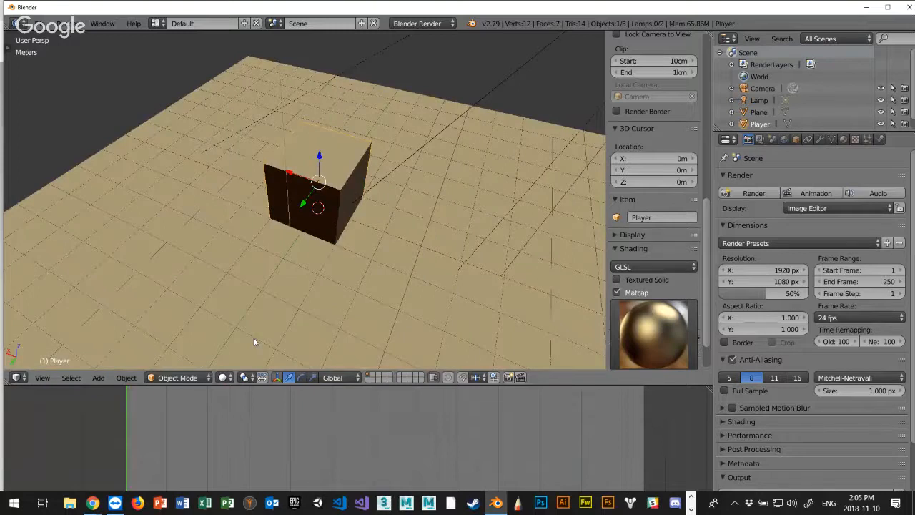
{"action": "middle_click_drag", "start_coordinate": [253, 338], "coordinate": [387, 220]}
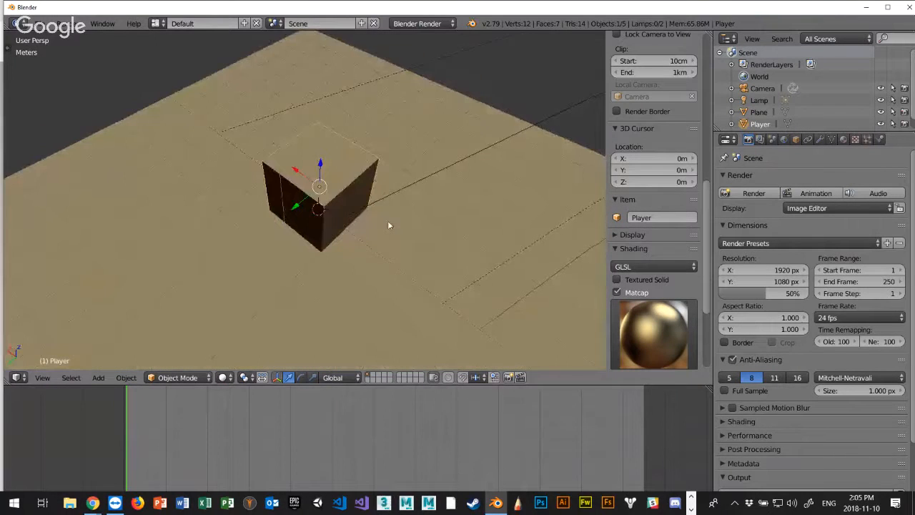
Try the glossy red, glowing green and shiny blue matcaps on the scene and view it from different angles
{"action": "left_click", "coordinate": [655, 333]}
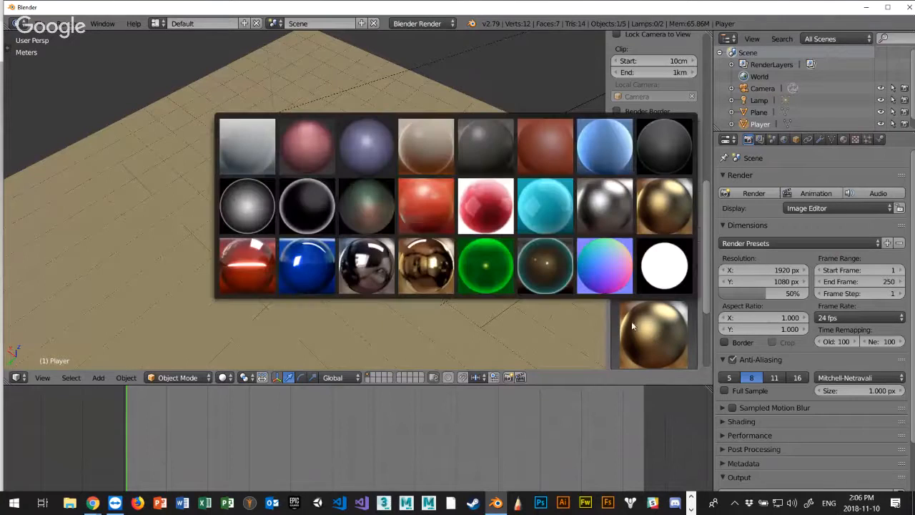
{"action": "left_click", "coordinate": [473, 204]}
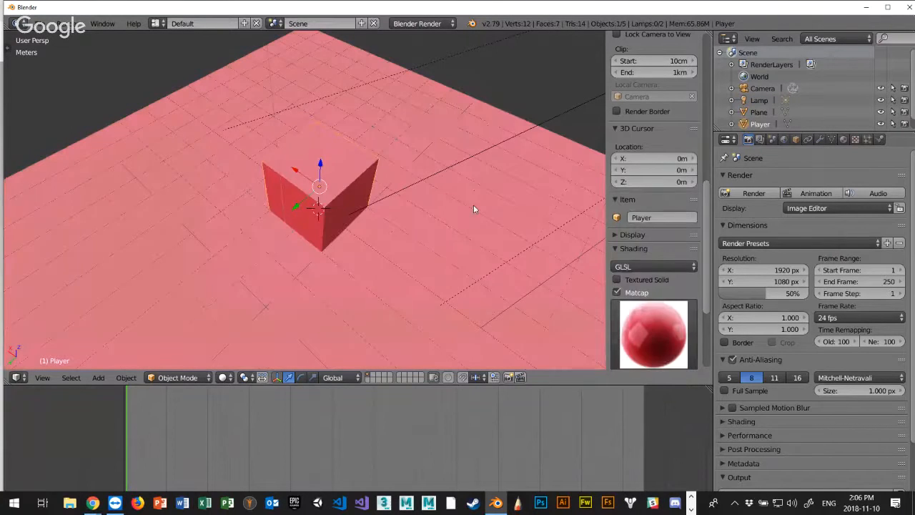
{"action": "left_click", "coordinate": [650, 339]}
{"action": "left_click", "coordinate": [486, 266]}
{"action": "middle_click_drag", "start_coordinate": [419, 271], "coordinate": [379, 231]}
{"action": "left_click", "coordinate": [647, 325]}
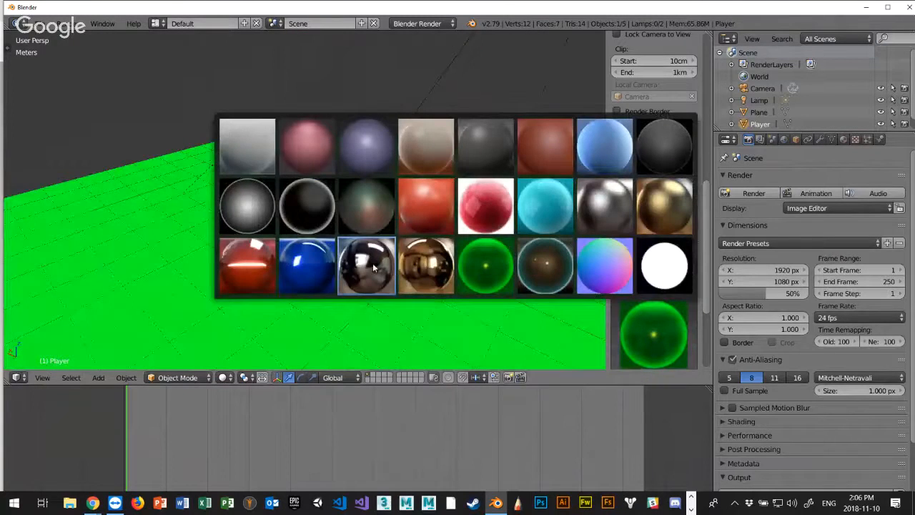
{"action": "left_click", "coordinate": [315, 265]}
{"action": "middle_click_drag", "start_coordinate": [317, 267], "coordinate": [351, 238]}
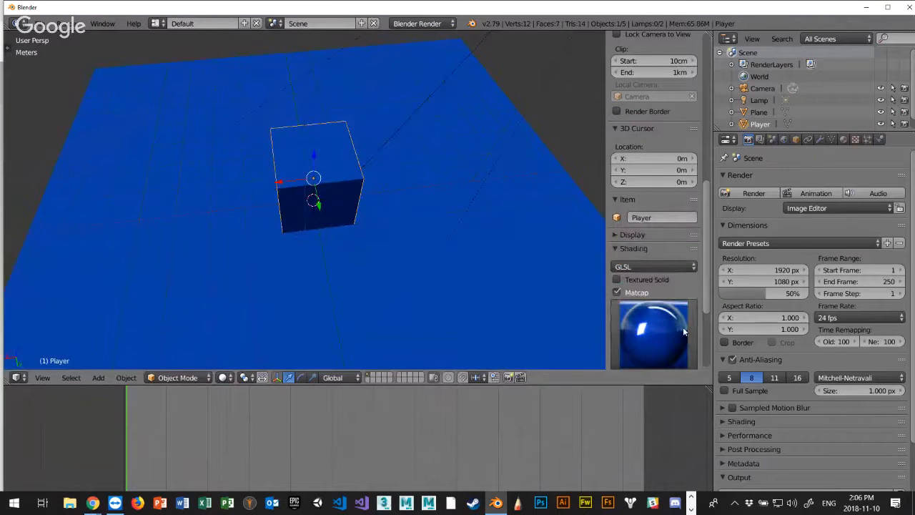
Turn off Matcap and preview the Textured Solid option, leaving it disabled
{"action": "left_click", "coordinate": [615, 293]}
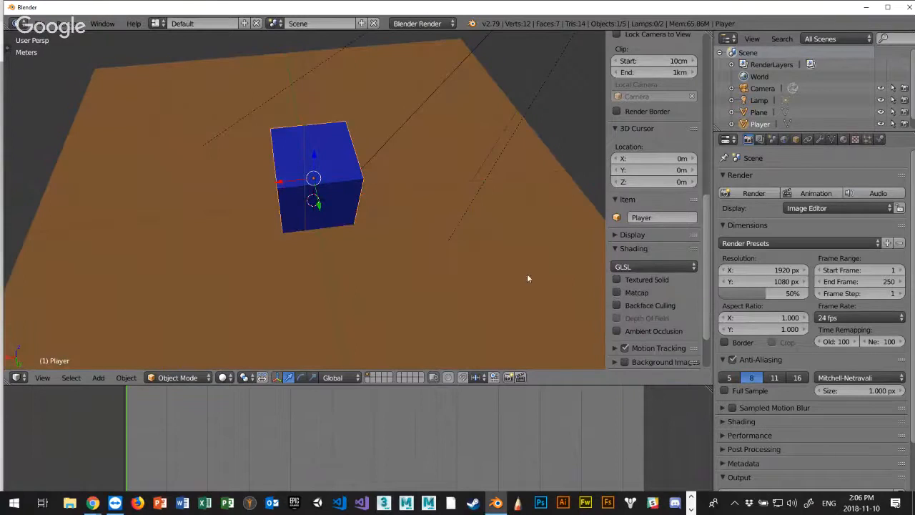
{"action": "left_click", "coordinate": [618, 280]}
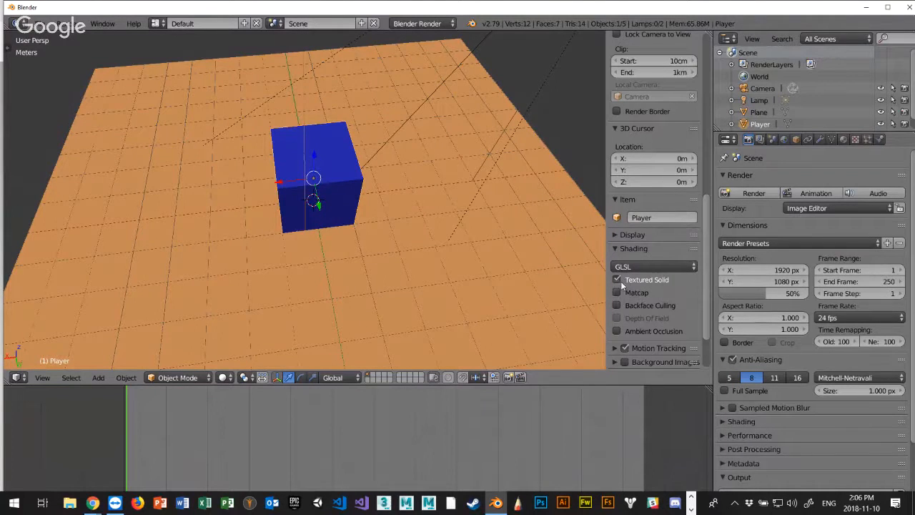
{"action": "left_click", "coordinate": [619, 279]}
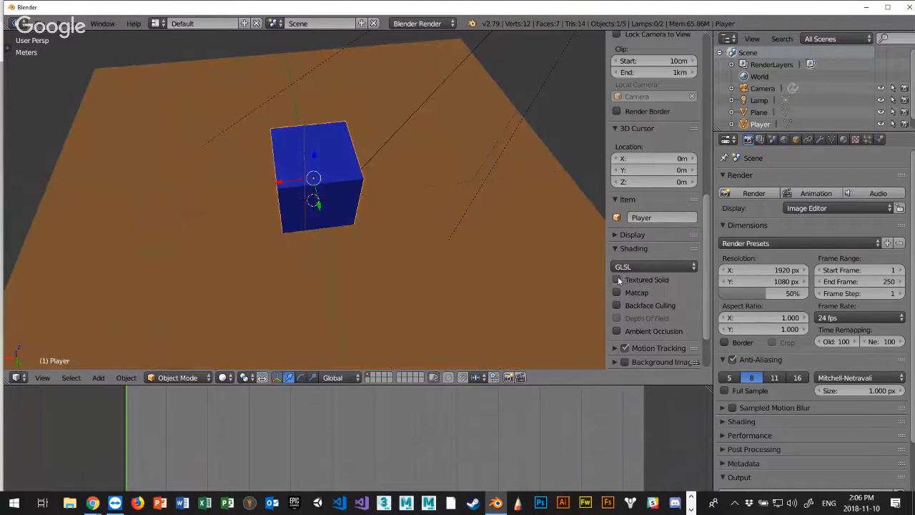
Enable viewport Ambient Occlusion and set the viewport shading to Material, viewing the Player cube up close
{"action": "left_click", "coordinate": [617, 332]}
{"action": "middle_click_drag", "start_coordinate": [424, 249], "coordinate": [378, 210]}
{"action": "left_click", "coordinate": [222, 377]}
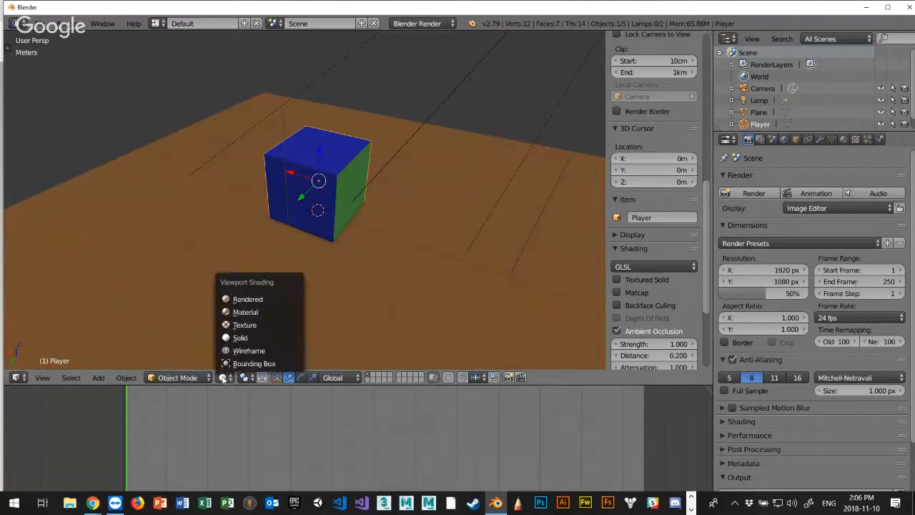
{"action": "left_click", "coordinate": [271, 312]}
{"action": "scroll", "coordinate": [309, 302], "scroll_direction": "up", "scroll_amount": 4}
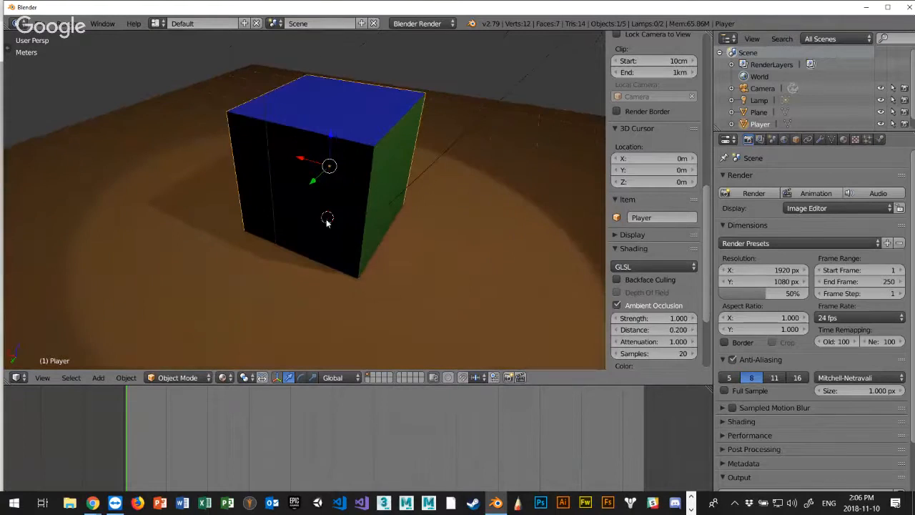
{"action": "middle_click_drag", "start_coordinate": [451, 286], "coordinate": [428, 254]}
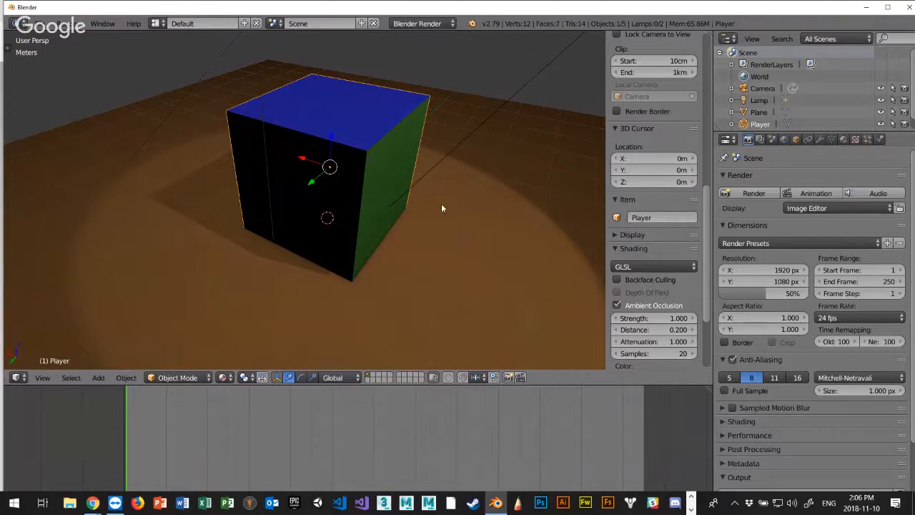
Set the ambient occlusion strength to 4.4, compare the view with and without the effect, and leave Ambient Occlusion off
{"action": "scroll", "coordinate": [652, 291], "scroll_direction": "down", "scroll_amount": 2}
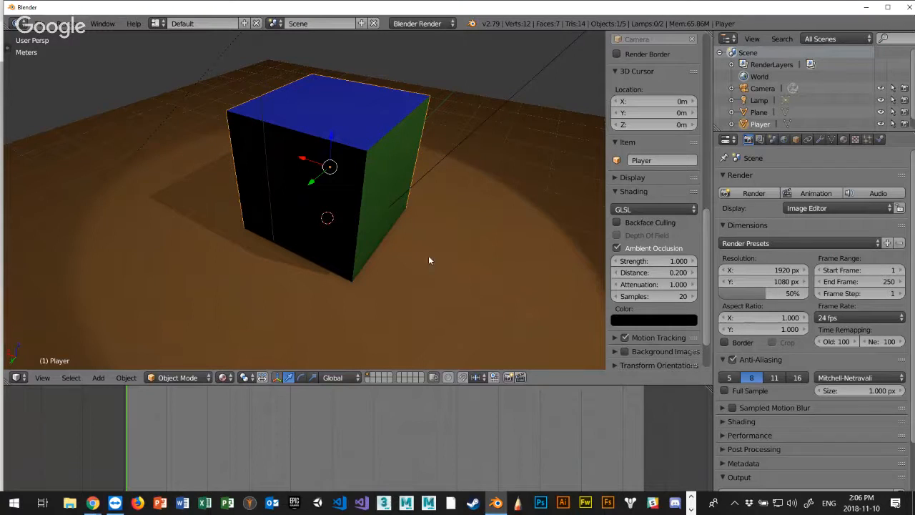
{"action": "left_click", "coordinate": [642, 263]}
{"action": "mouse_move", "coordinate": [642, 263]}
{"action": "left_mouse_down"}
{"action": "mouse_move", "coordinate": [713, 249]}
{"action": "mouse_move", "coordinate": [649, 249]}
{"action": "left_mouse_up"}
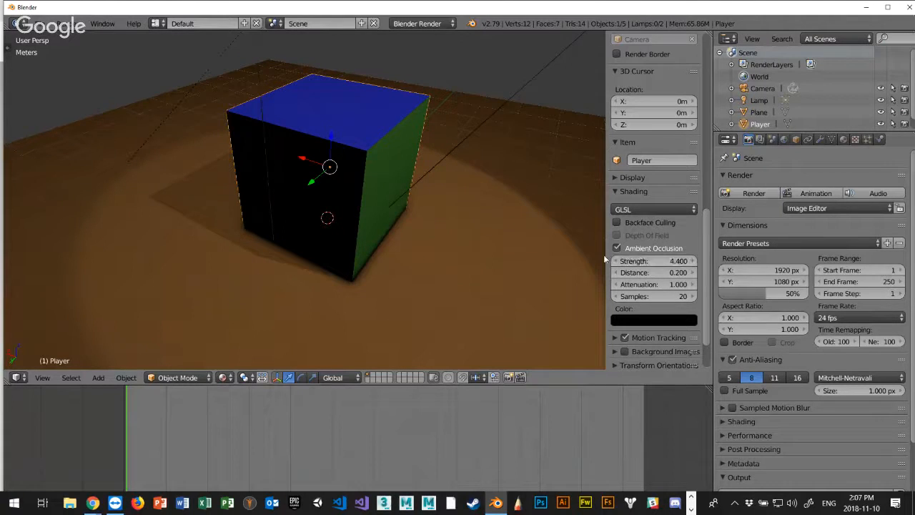
{"action": "left_click", "coordinate": [616, 248]}
{"action": "left_click", "coordinate": [616, 248]}
{"action": "left_click", "coordinate": [616, 248]}
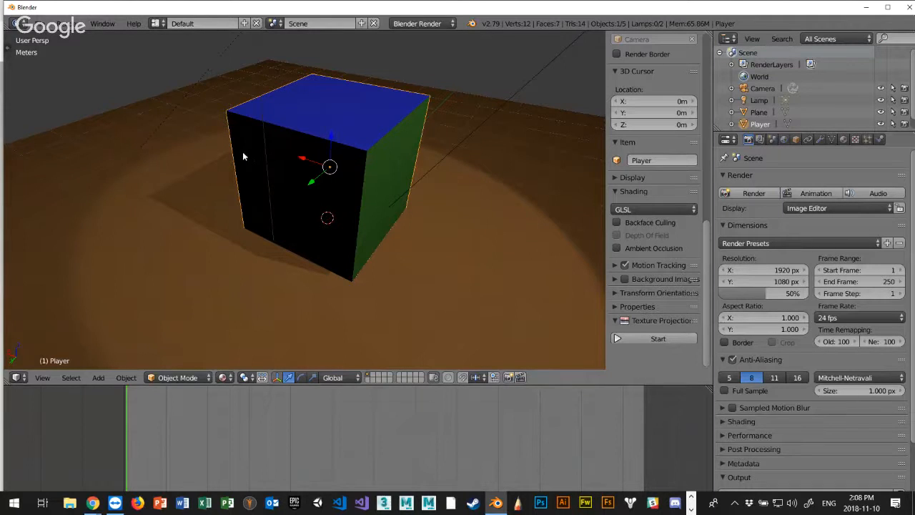
Delete the Player cube from the scene
{"action": "scroll", "coordinate": [249, 197], "scroll_direction": "down", "scroll_amount": 2}
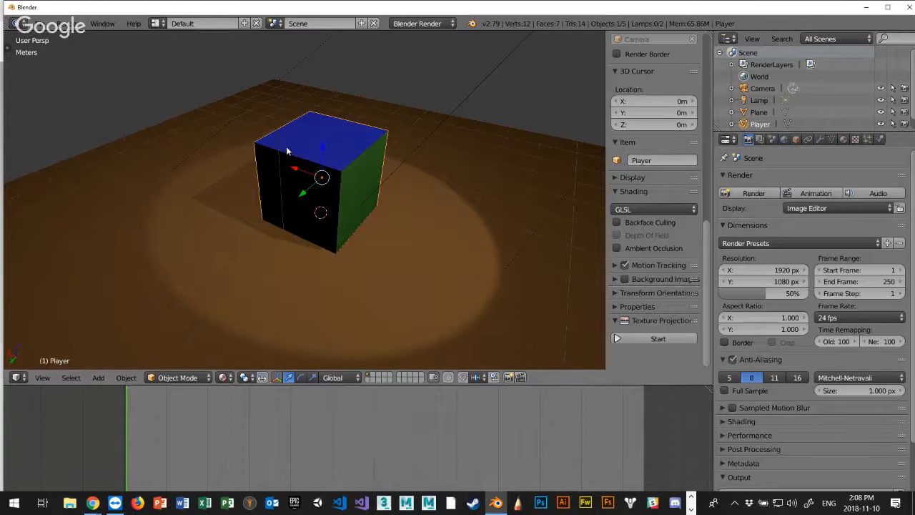
{"action": "key", "text": "x"}
{"action": "left_click", "coordinate": [327, 187]}
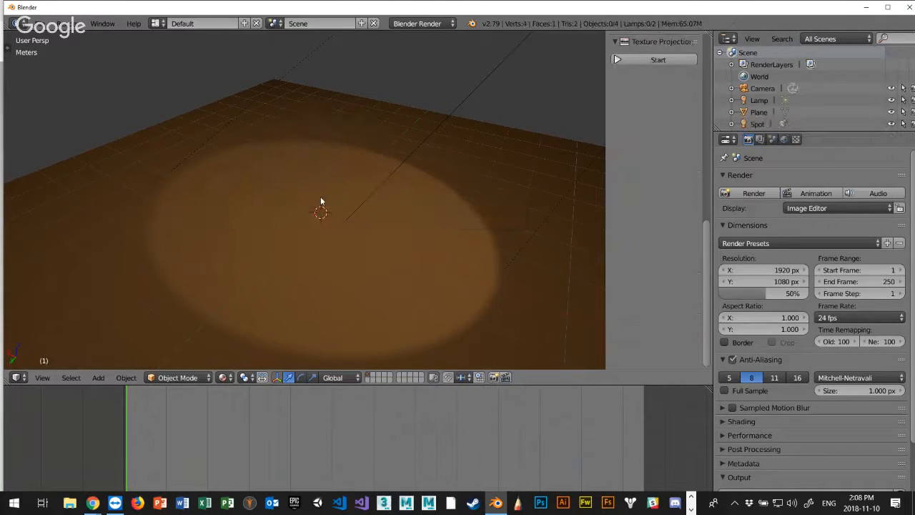
Add a UV sphere at the 3D cursor and move it up 1 m along the global Z axis
{"action": "key", "text": "shift+a"}
{"action": "mouse_move", "coordinate": [320, 198]}
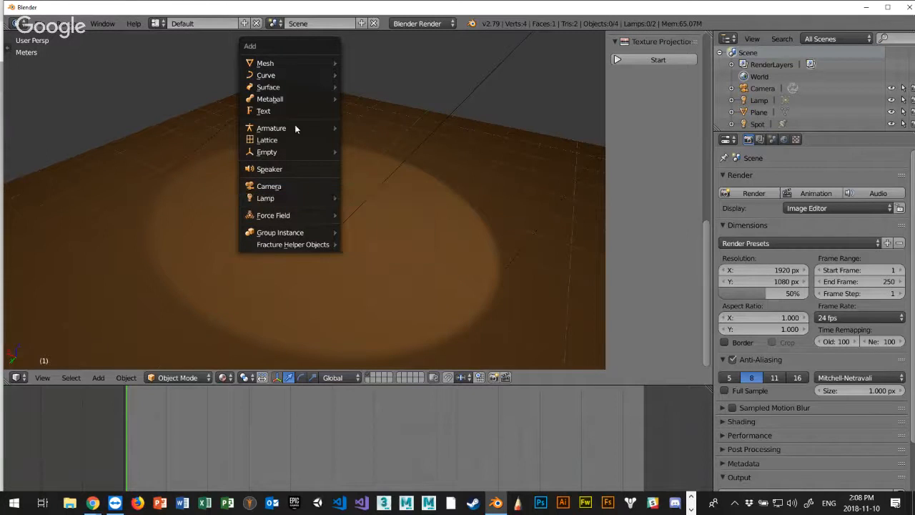
{"action": "mouse_move", "coordinate": [279, 63]}
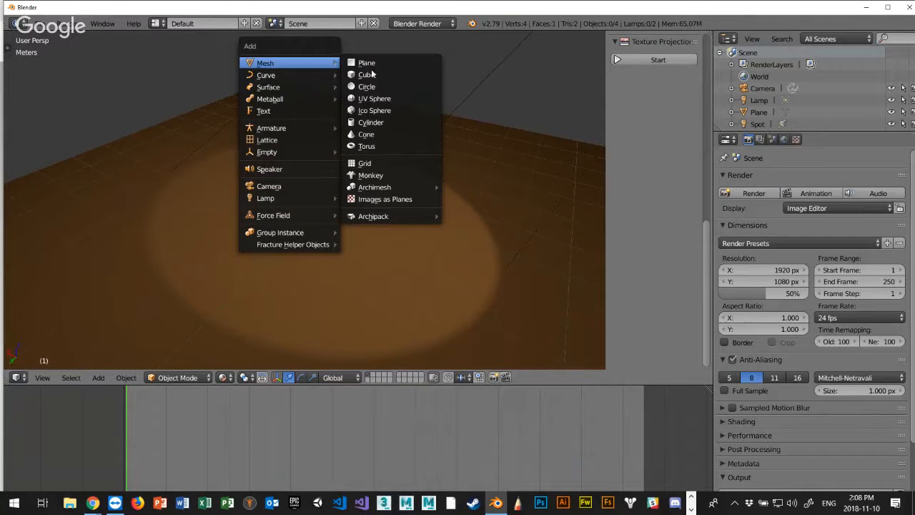
{"action": "left_click", "coordinate": [378, 99]}
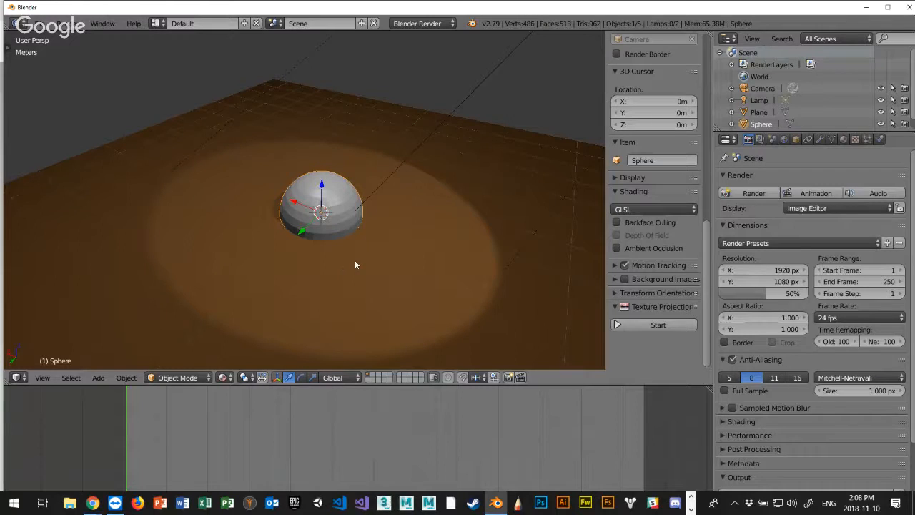
{"action": "key", "text": "g"}
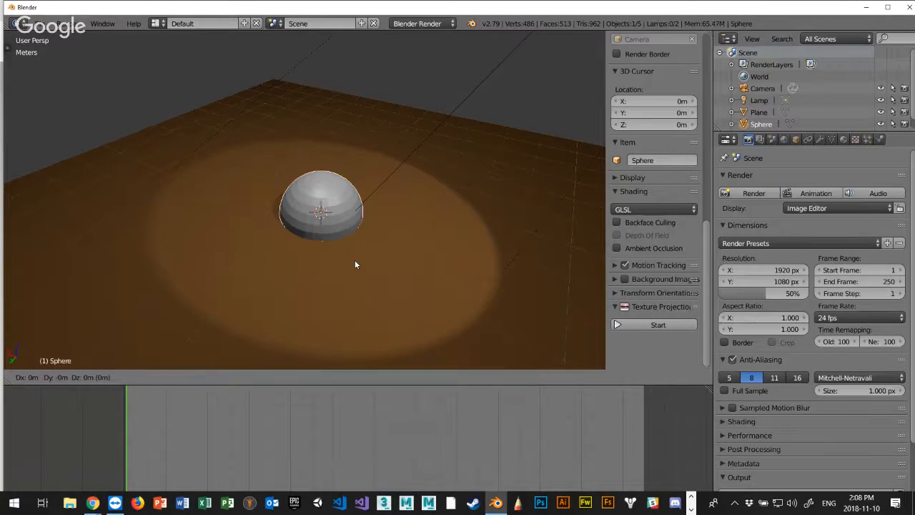
{"action": "key", "text": "z"}
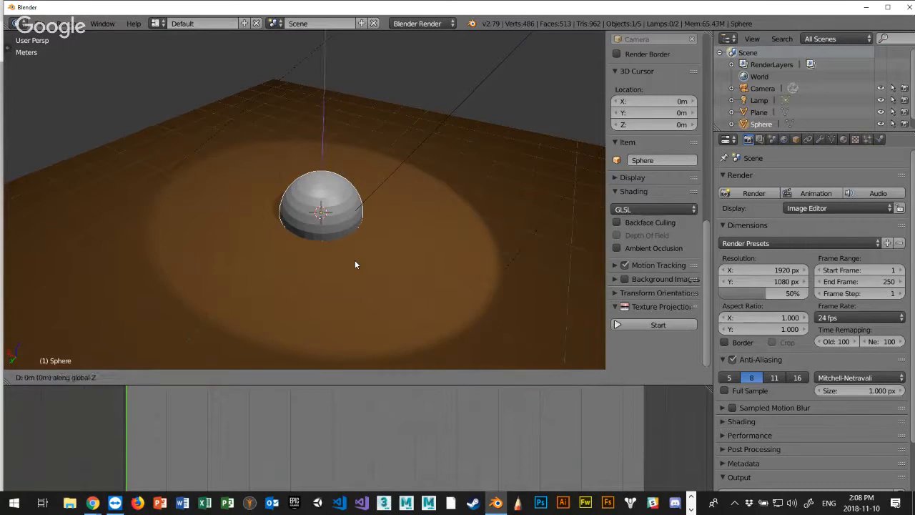
{"action": "key", "text": "1"}
{"action": "key", "text": "Return"}
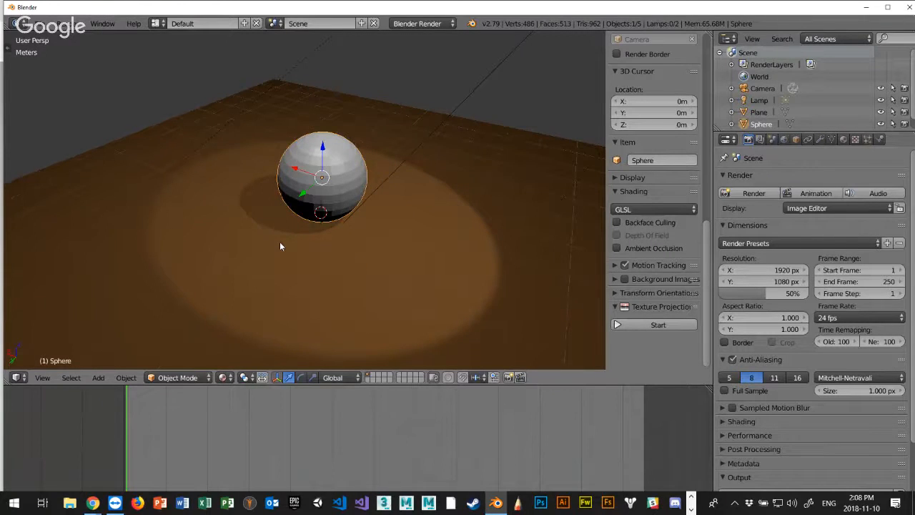
{"action": "middle_click_drag", "start_coordinate": [279, 245], "coordinate": [312, 245]}
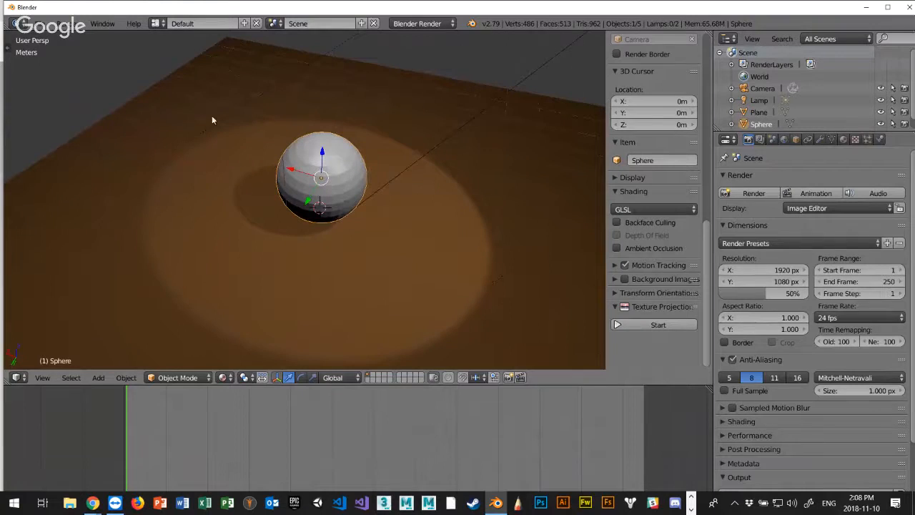
{"action": "scroll", "coordinate": [363, 173], "scroll_direction": "up", "scroll_amount": 3}
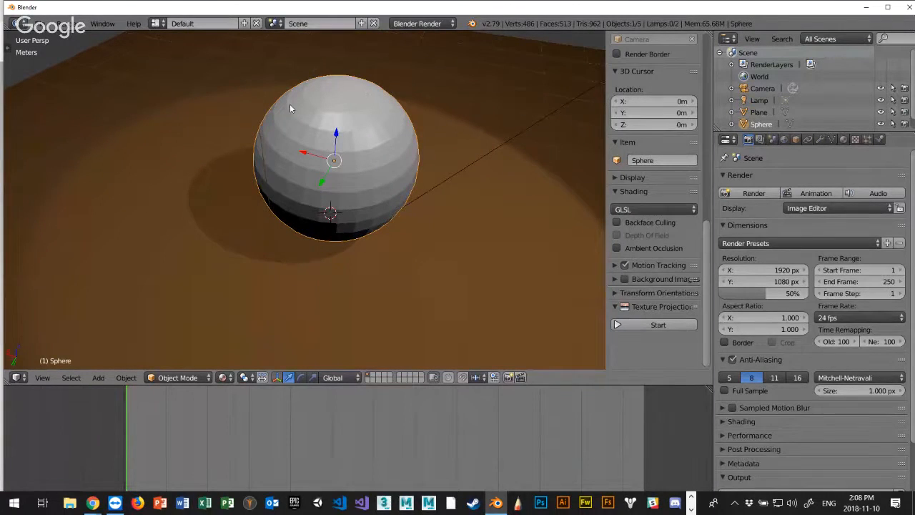
Examine the sphere's faceted surface up close, entering Edit Mode to view the mesh around its top pole
{"action": "scroll", "coordinate": [379, 169], "scroll_direction": "up", "scroll_amount": 1}
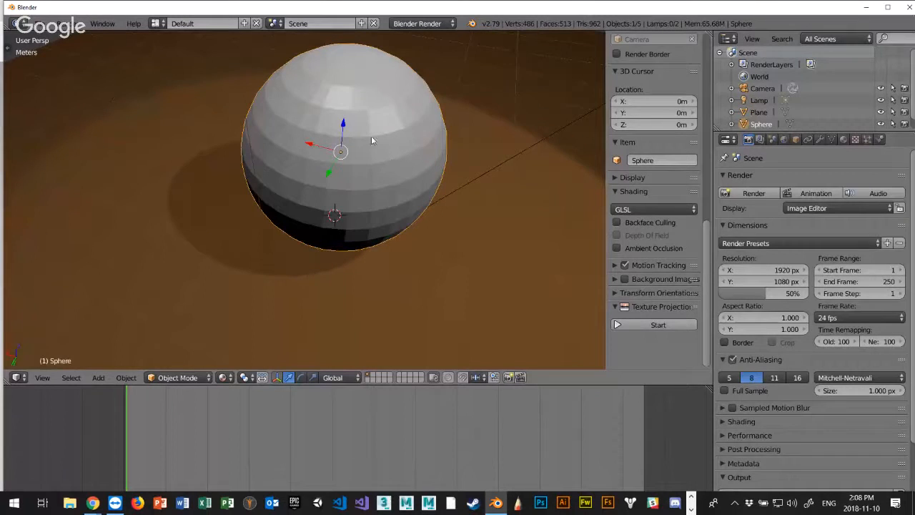
{"action": "middle_click_drag", "start_coordinate": [395, 142], "coordinate": [417, 126]}
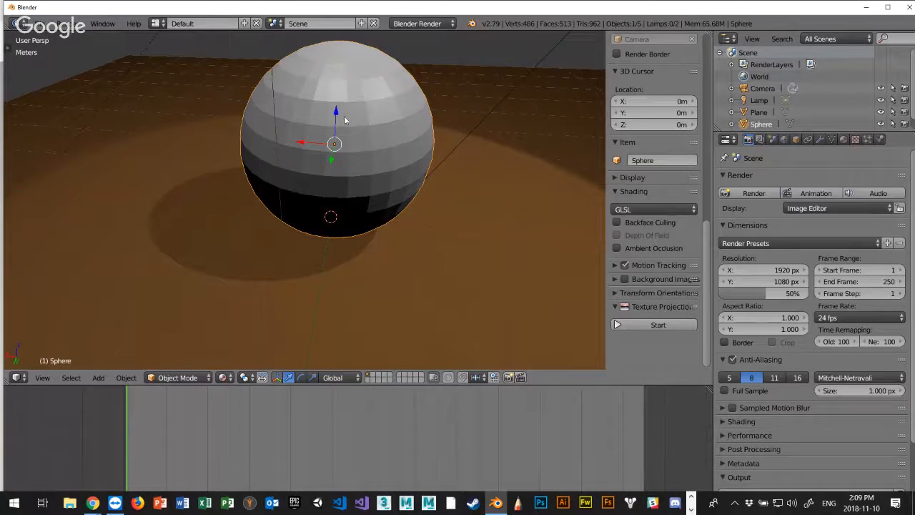
{"action": "key", "text": "Tab"}
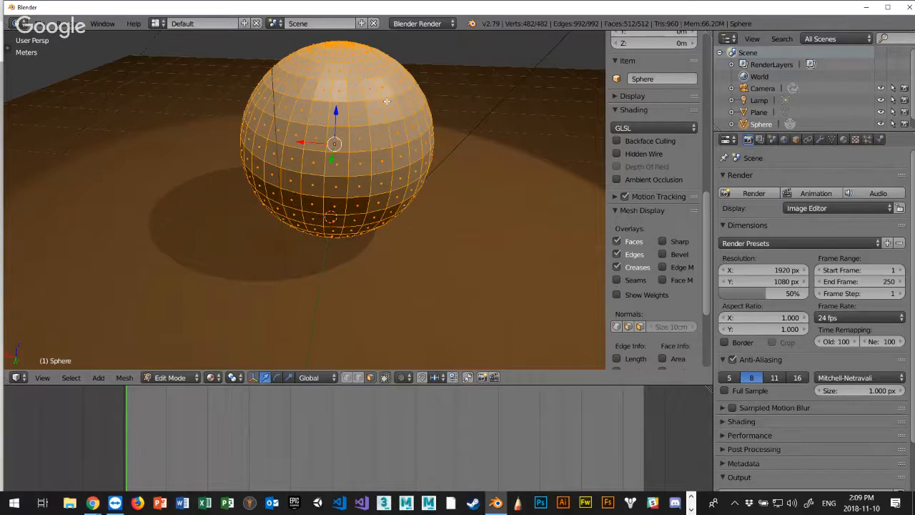
{"action": "middle_click_drag", "start_coordinate": [388, 101], "coordinate": [362, 85]}
{"action": "scroll", "coordinate": [362, 85], "scroll_direction": "up", "scroll_amount": 8}
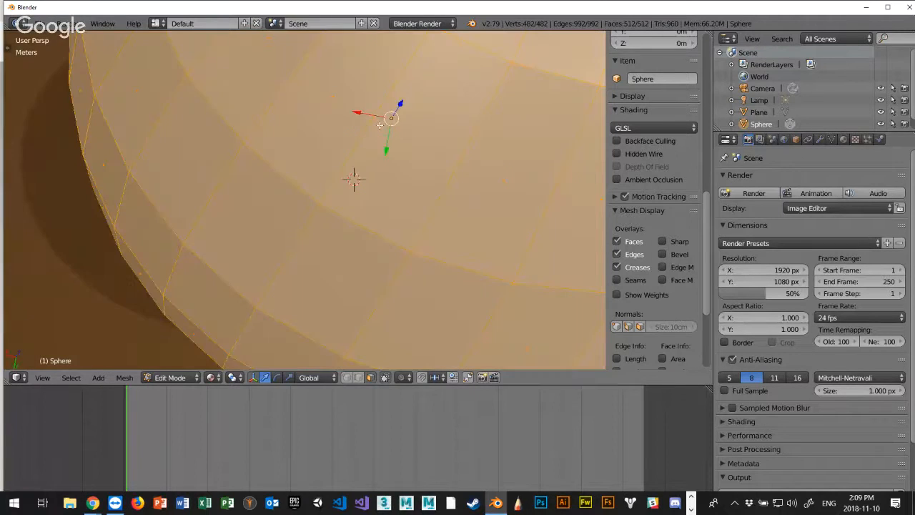
{"action": "middle_click_drag", "start_coordinate": [455, 85], "coordinate": [409, 175], "text": "shift"}
{"action": "scroll", "coordinate": [409, 174], "scroll_direction": "down", "scroll_amount": 2}
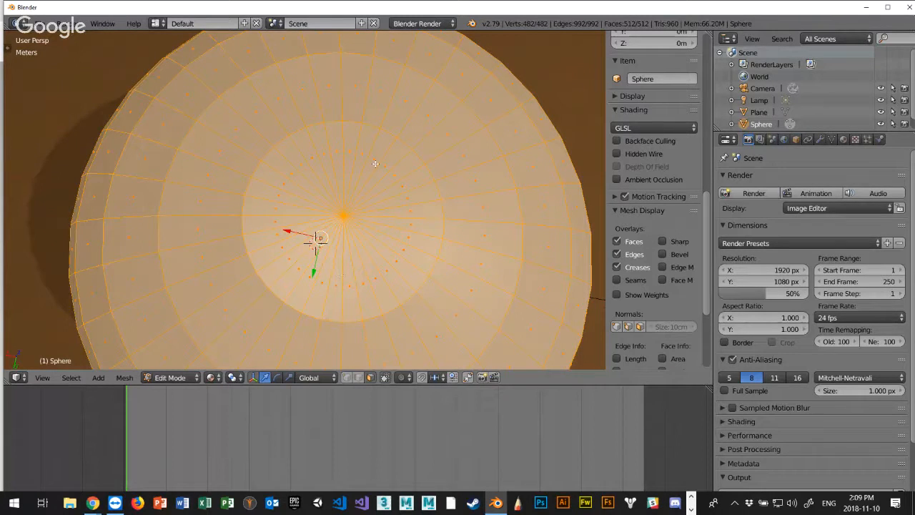
{"action": "middle_click_drag", "start_coordinate": [400, 226], "coordinate": [388, 207]}
{"action": "middle_click_drag", "start_coordinate": [379, 120], "coordinate": [363, 152]}
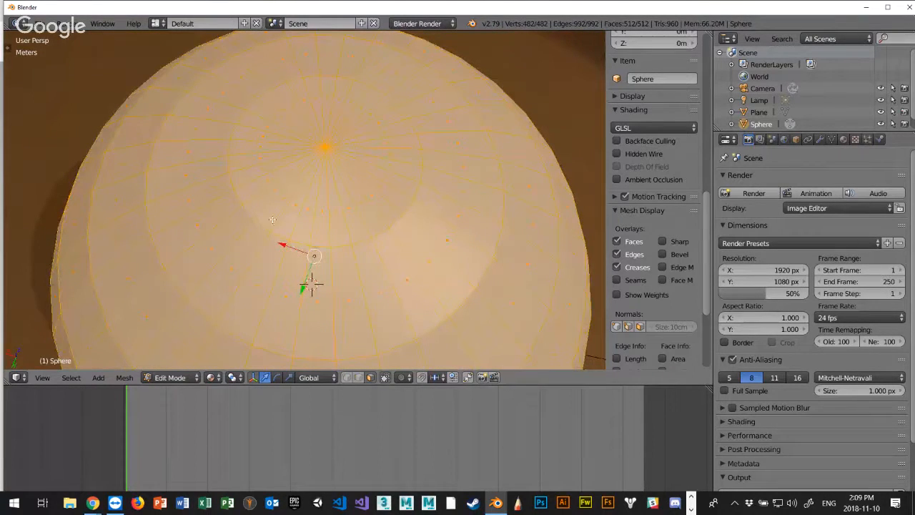
Set the viewport shading to Solid and return the sphere to Object Mode
{"action": "left_click", "coordinate": [213, 378]}
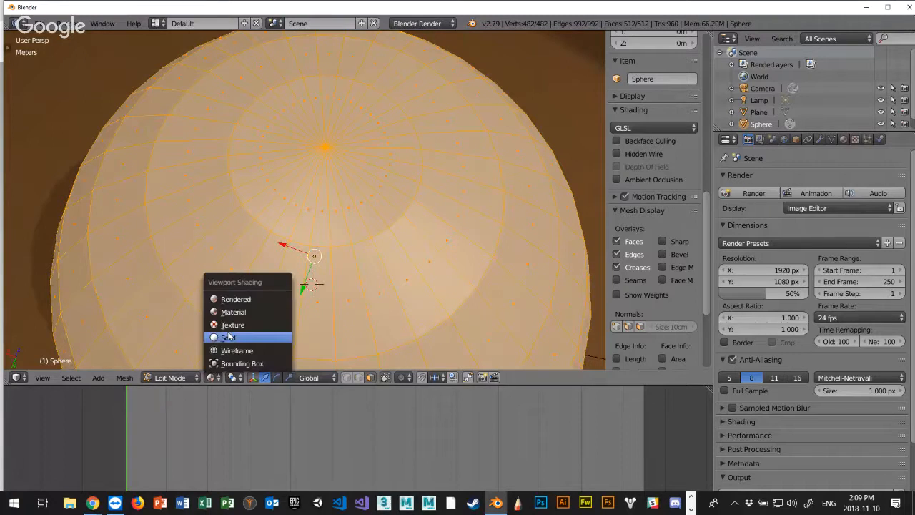
{"action": "left_click", "coordinate": [229, 336]}
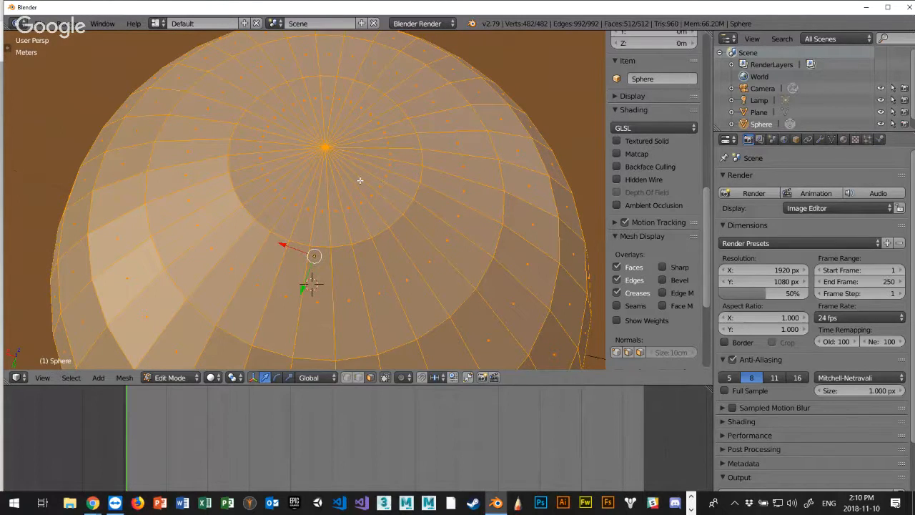
{"action": "scroll", "coordinate": [368, 156], "scroll_direction": "down", "scroll_amount": 8}
{"action": "middle_click_drag", "start_coordinate": [368, 167], "coordinate": [337, 163]}
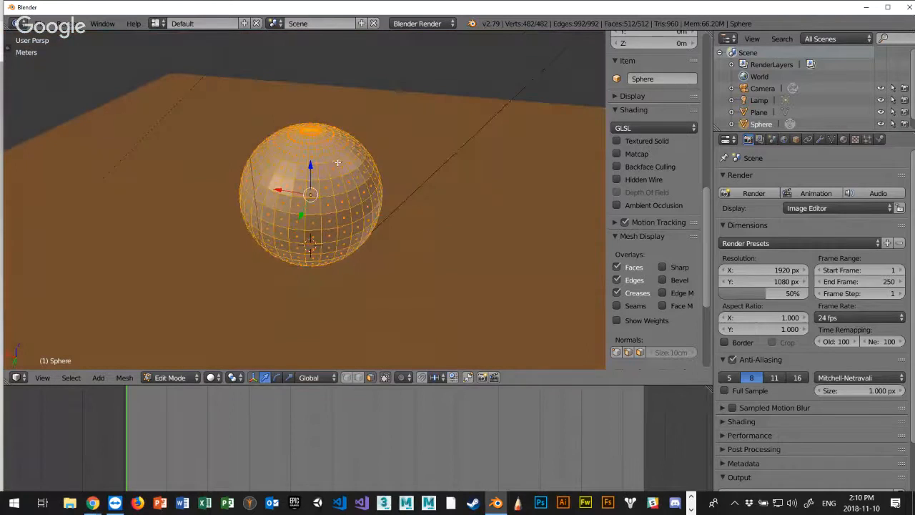
{"action": "key", "text": "Tab"}
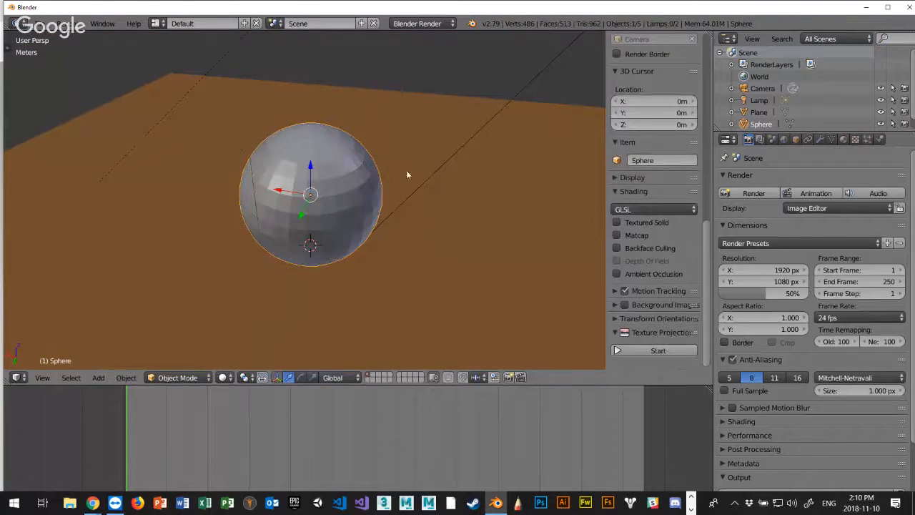
Assign the existing Blue material to the sphere
{"action": "left_click", "coordinate": [843, 140]}
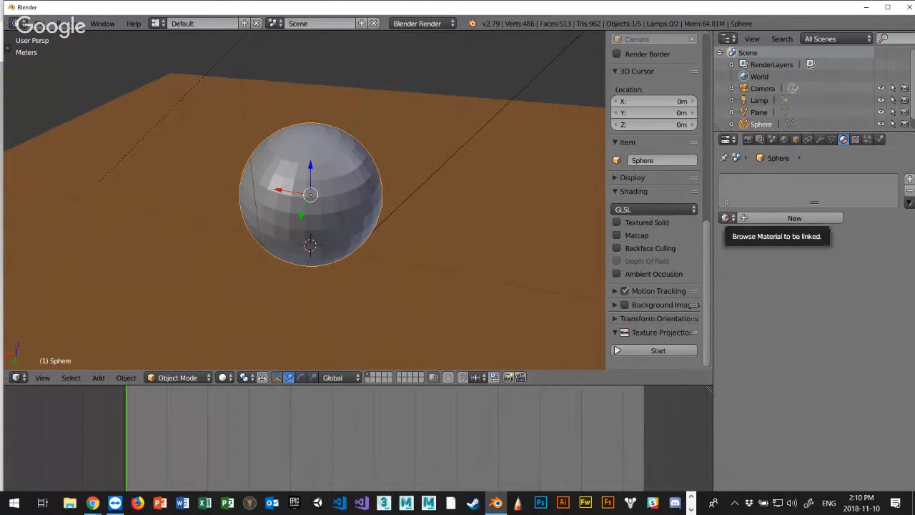
{"action": "left_click", "coordinate": [726, 219]}
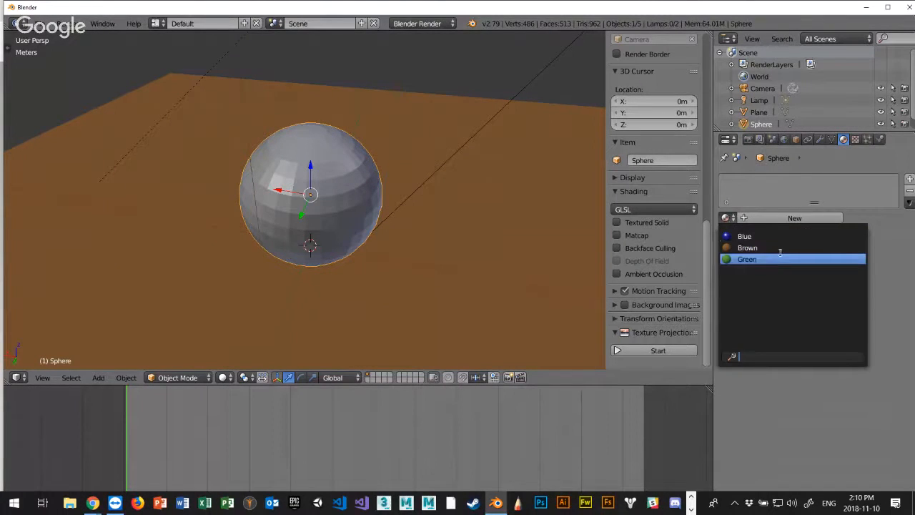
{"action": "left_click", "coordinate": [761, 234]}
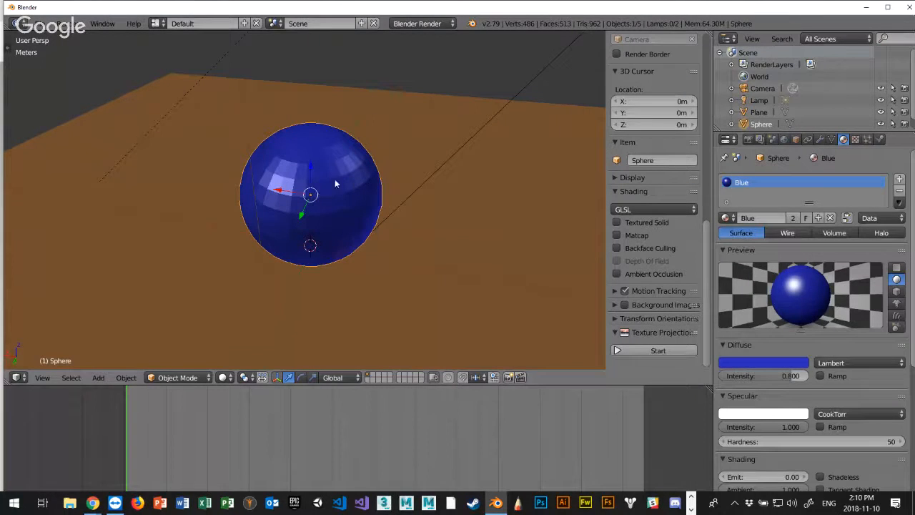
Compare Smooth and Flat shading on the blue sphere and leave it shaded smooth
{"action": "scroll", "coordinate": [282, 177], "scroll_direction": "down", "scroll_amount": 1}
{"action": "scroll", "coordinate": [281, 177], "scroll_direction": "up", "scroll_amount": 3}
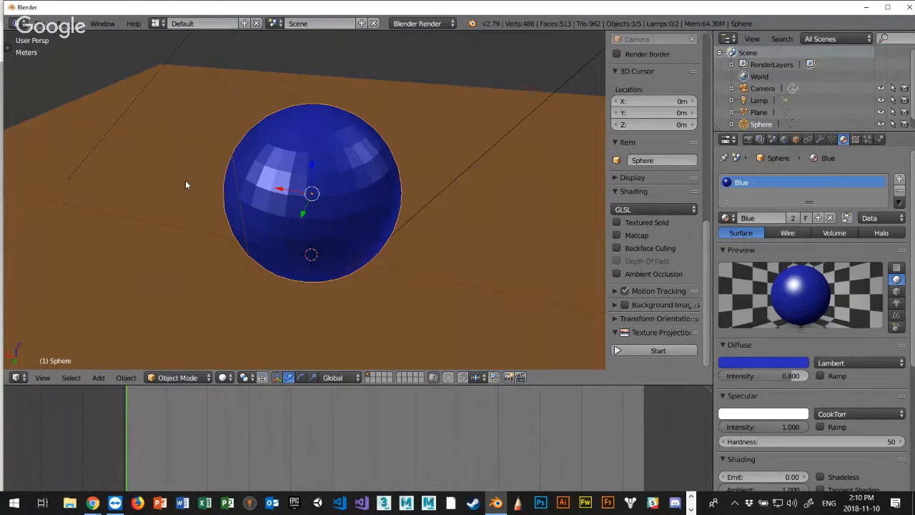
{"action": "key", "text": "t"}
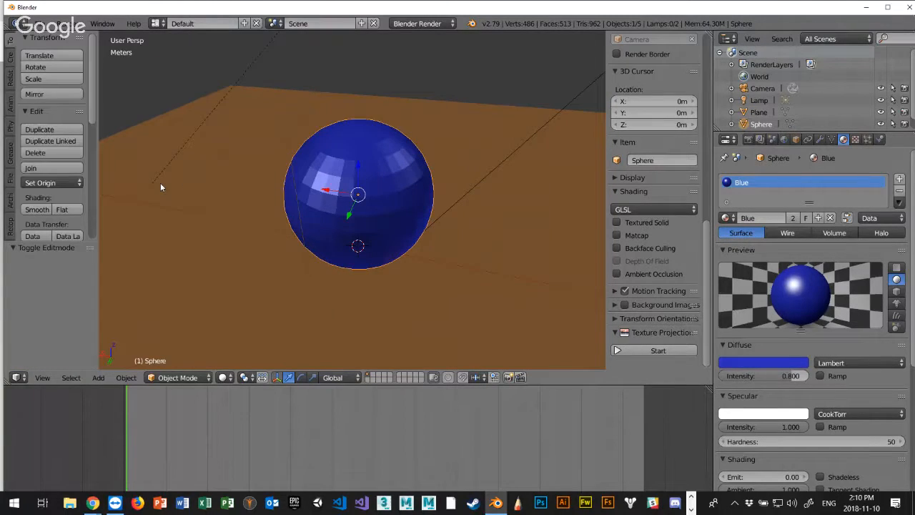
{"action": "left_click", "coordinate": [39, 210]}
{"action": "left_click", "coordinate": [64, 209]}
{"action": "left_click", "coordinate": [37, 210]}
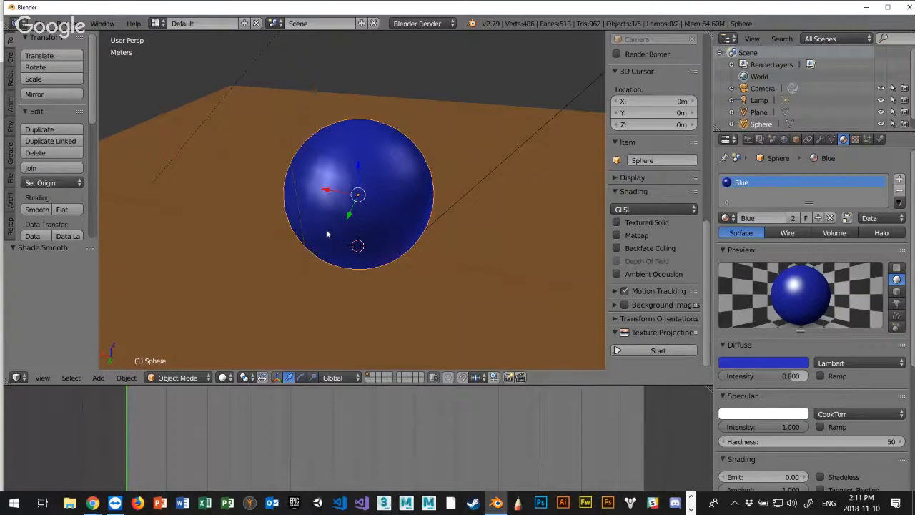
Inspect the smooth-shaded sphere's highlights and outline from close up, briefly checking its mesh in Edit Mode
{"action": "scroll", "coordinate": [323, 215], "scroll_direction": "up", "scroll_amount": 3}
{"action": "mouse_move", "coordinate": [301, 177]}
{"action": "middle_mouse_down"}
{"action": "mouse_move", "coordinate": [330, 175]}
{"action": "mouse_move", "coordinate": [304, 176]}
{"action": "middle_mouse_up"}
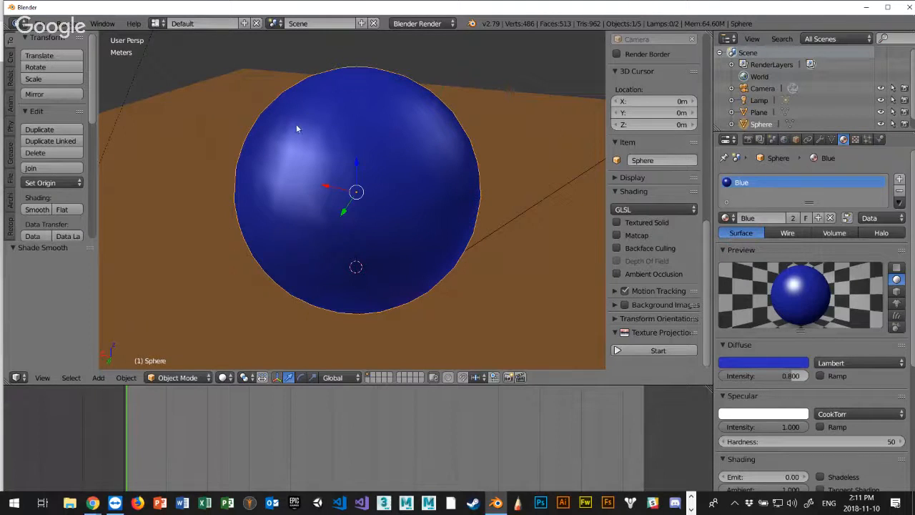
{"action": "middle_click_drag", "start_coordinate": [286, 157], "coordinate": [392, 194]}
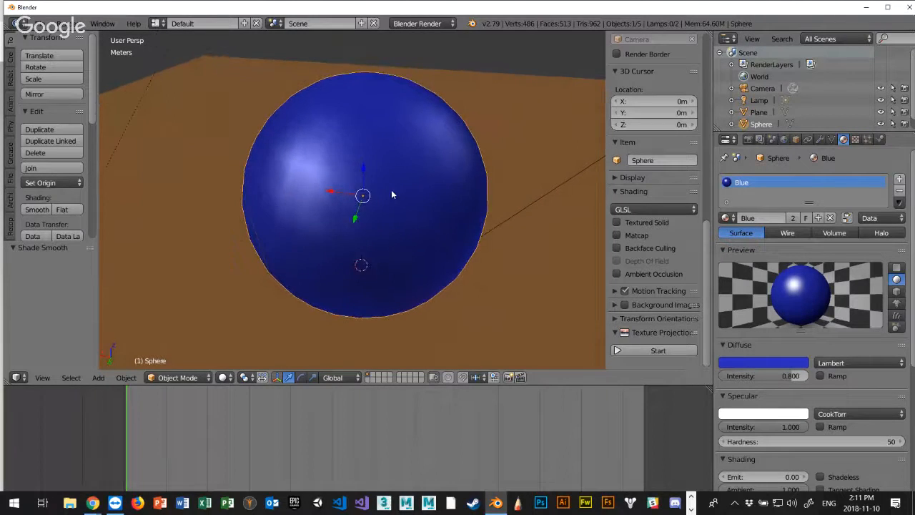
{"action": "scroll", "coordinate": [400, 183], "scroll_direction": "down", "scroll_amount": 2}
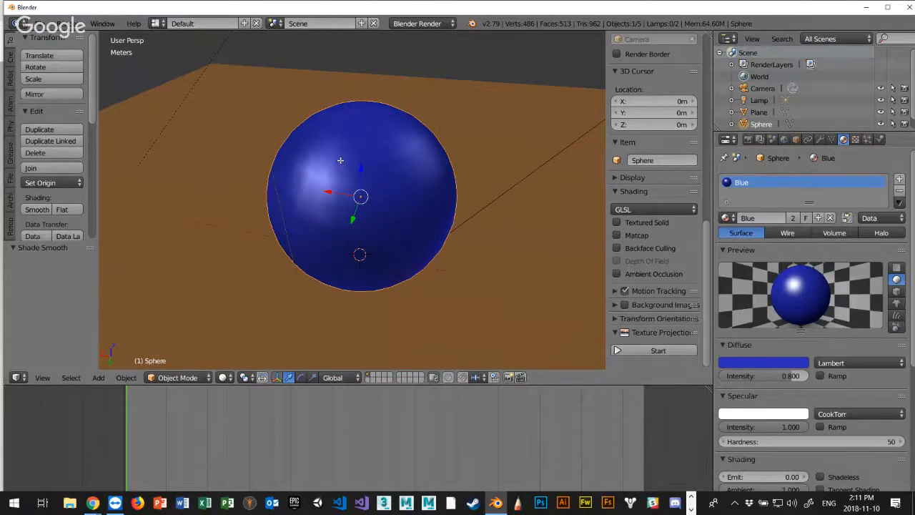
{"action": "key", "text": "Tab"}
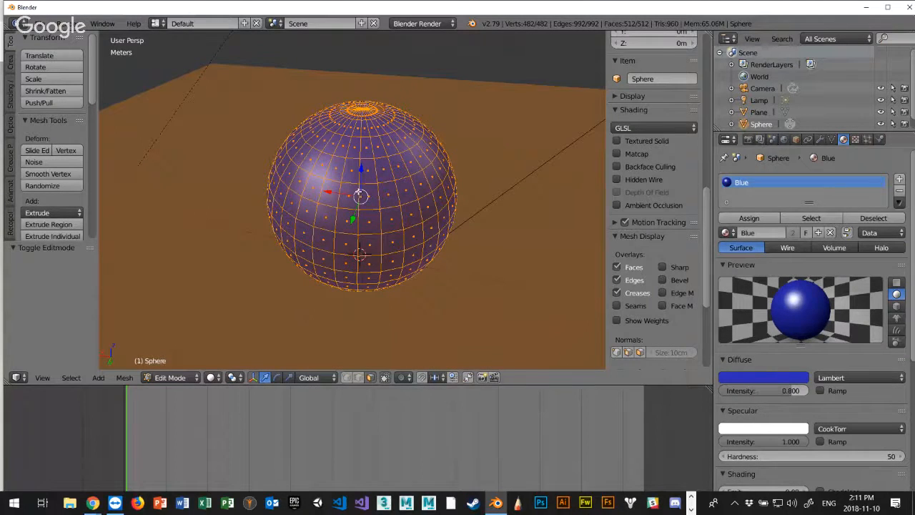
{"action": "key", "text": "Tab"}
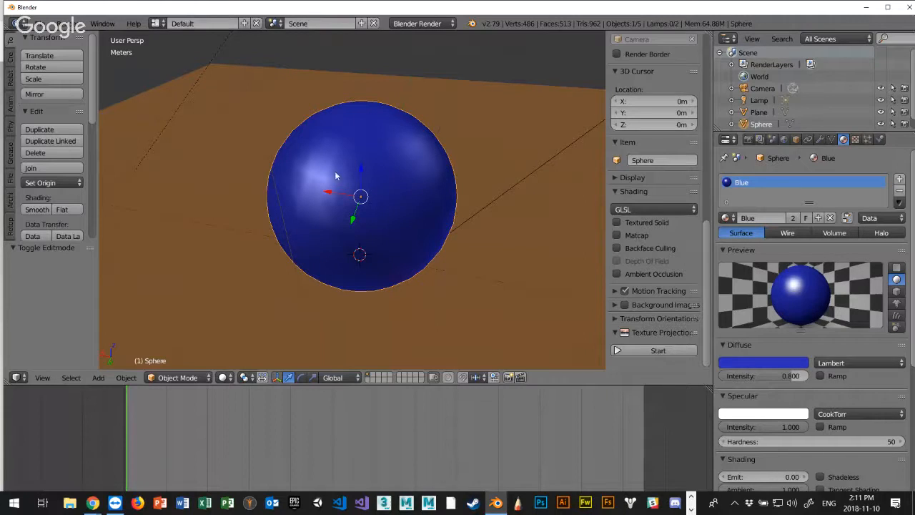
{"action": "scroll", "coordinate": [337, 175], "scroll_direction": "up", "scroll_amount": 2}
{"action": "scroll", "coordinate": [346, 168], "scroll_direction": "up", "scroll_amount": 2}
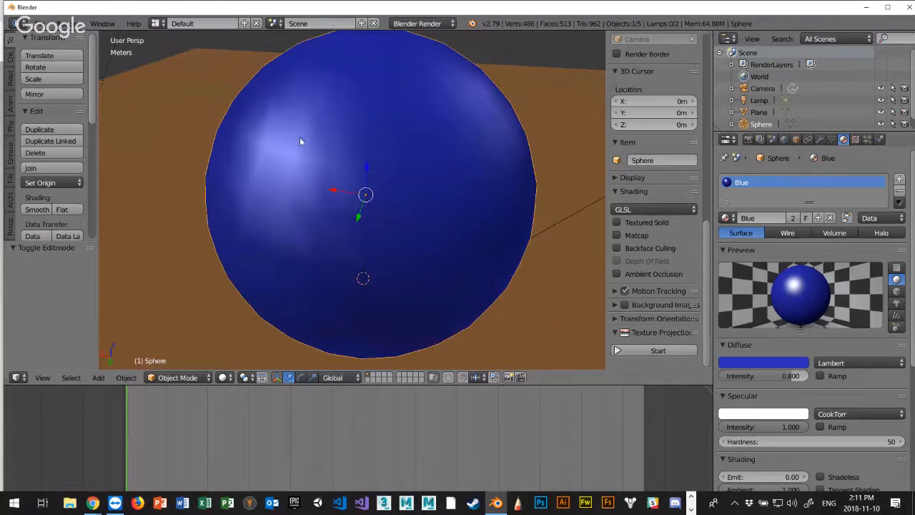
{"action": "key", "text": "space"}
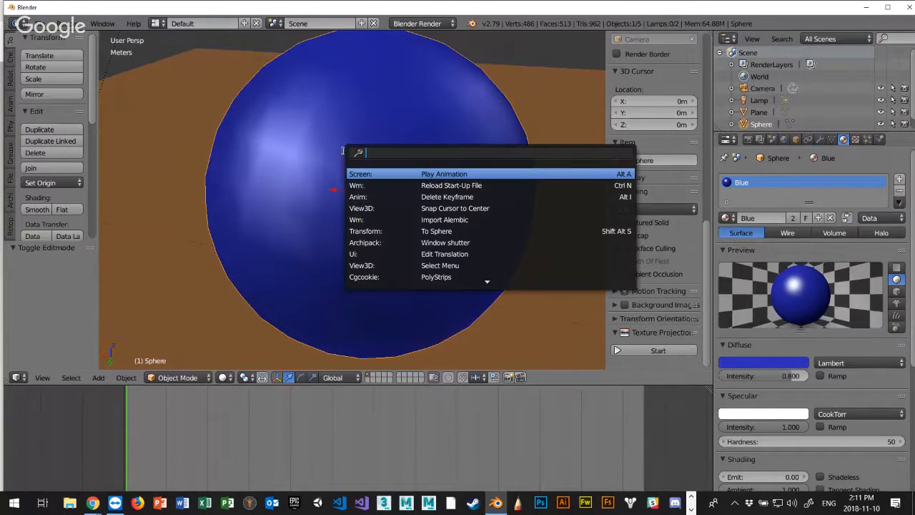
{"action": "type", "text": "crea"}
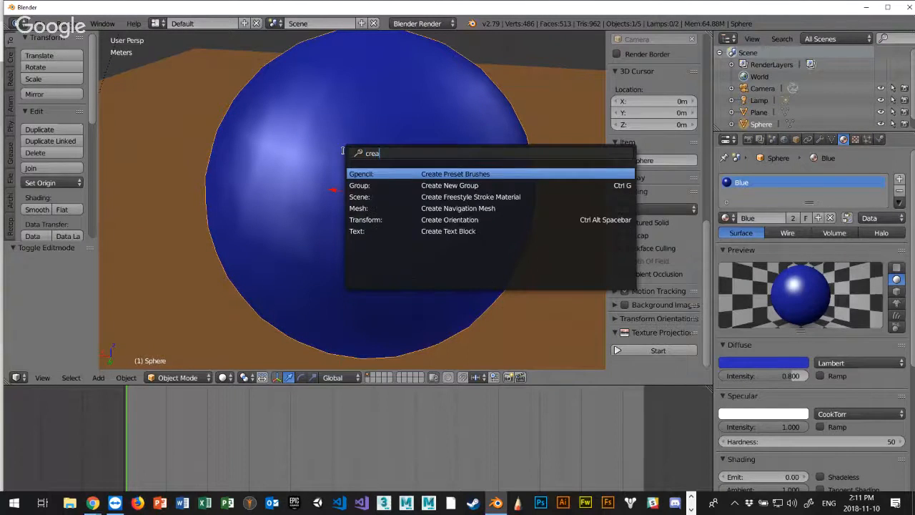
{"action": "type", "text": "t"}
{"action": "key", "text": "BackSpace"}
{"action": "key", "text": "BackSpace"}
{"action": "key", "text": "BackSpace"}
{"action": "key", "text": "BackSpace"}
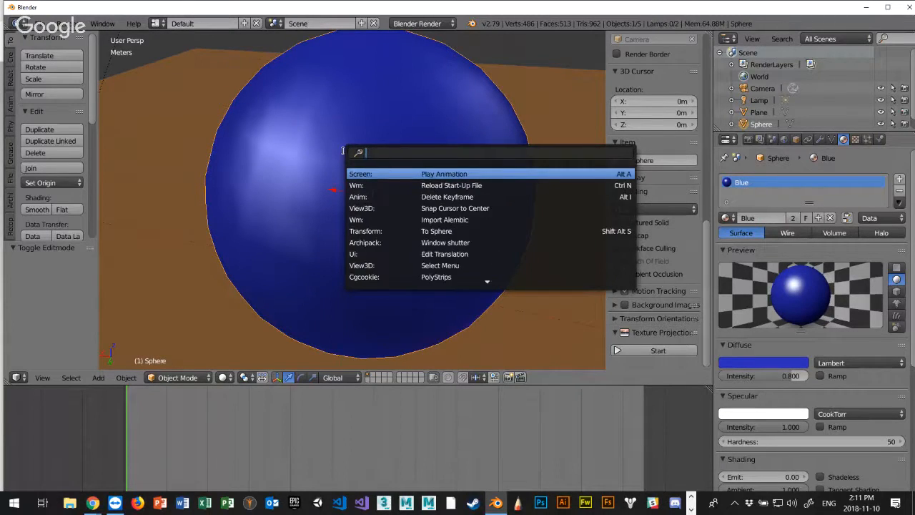
{"action": "key", "text": "Escape"}
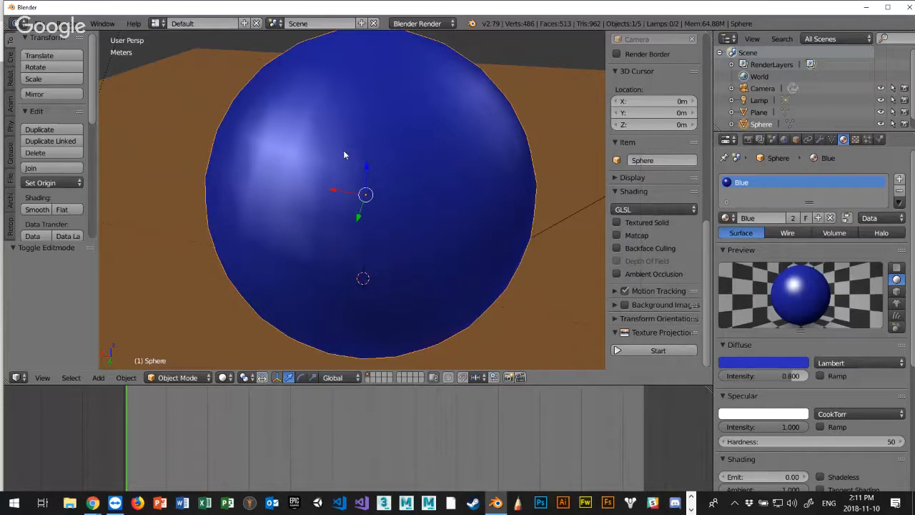
Enter Edit Mode on the sphere and look up the Edge Crease command by searching for "creas"
{"action": "key", "text": "Tab"}
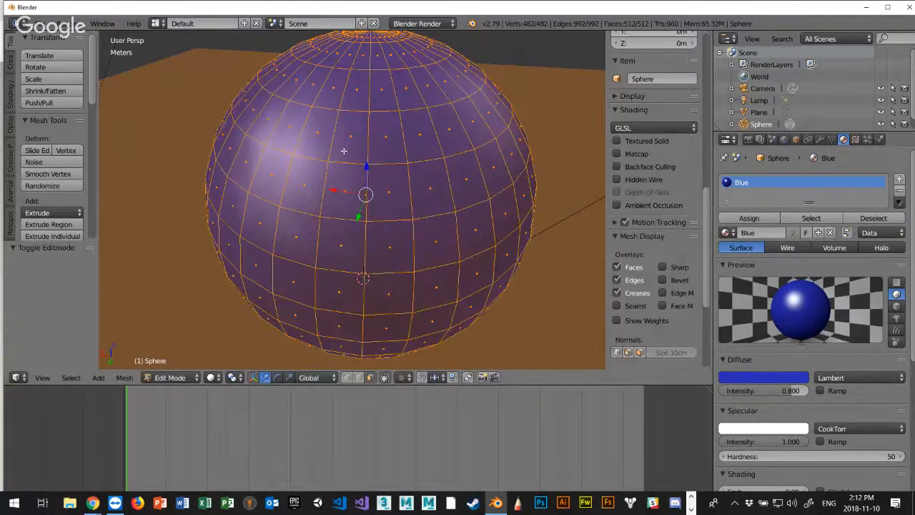
{"action": "key", "text": "space"}
{"action": "type", "text": "crea"}
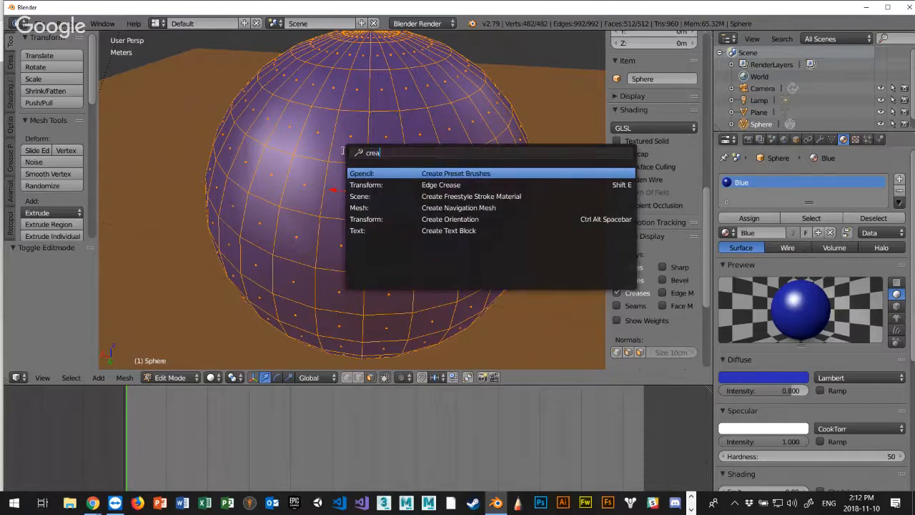
{"action": "type", "text": "s"}
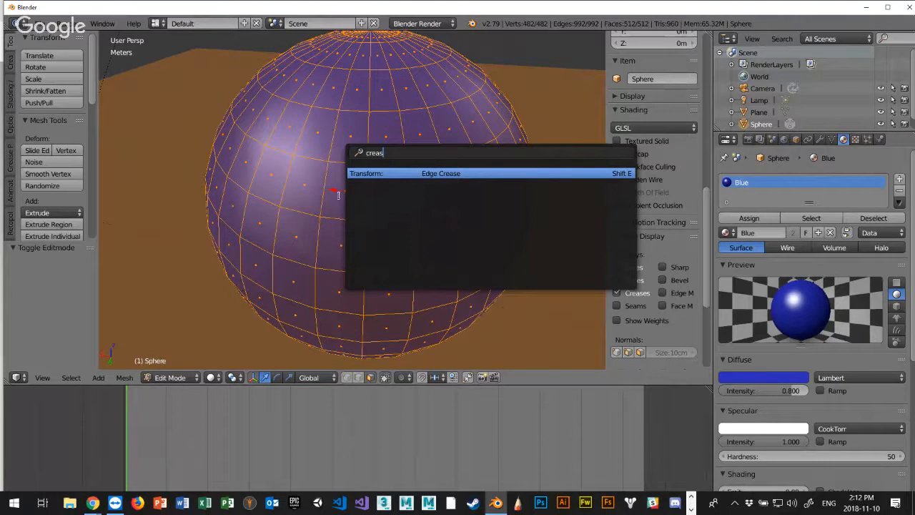
{"action": "key", "text": "Escape"}
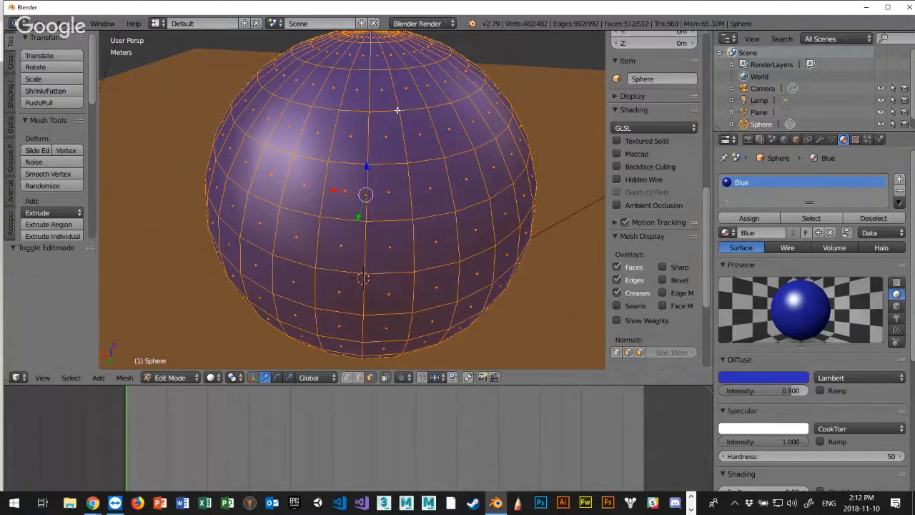
Deselect the whole sphere mesh and display it in wireframe
{"action": "key", "text": "a"}
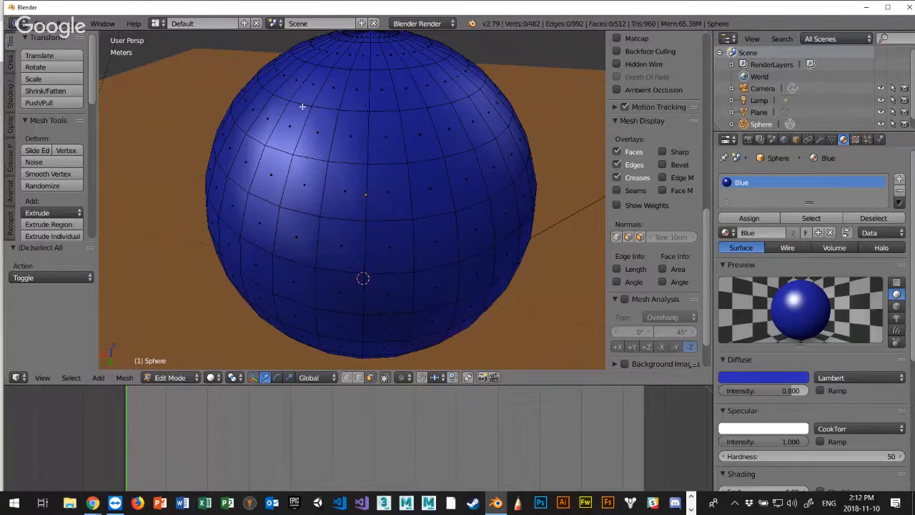
{"action": "left_click", "coordinate": [213, 377]}
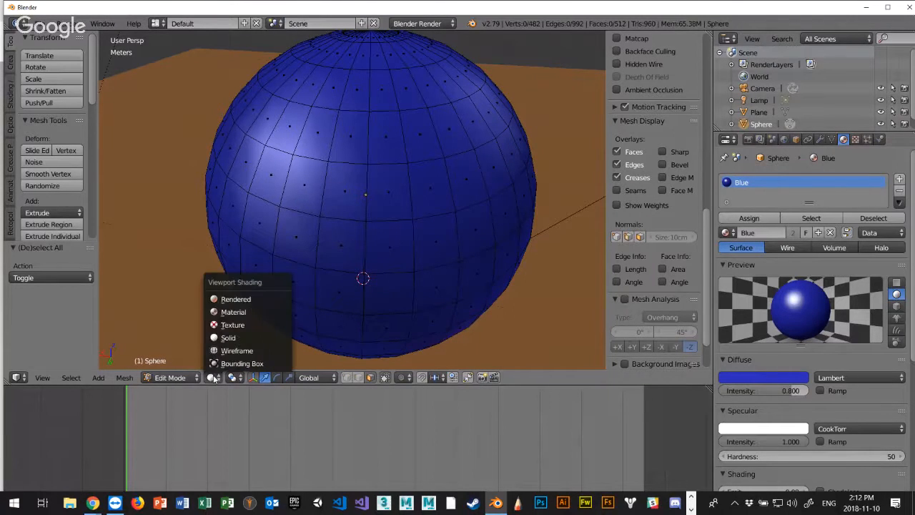
{"action": "left_click", "coordinate": [228, 337]}
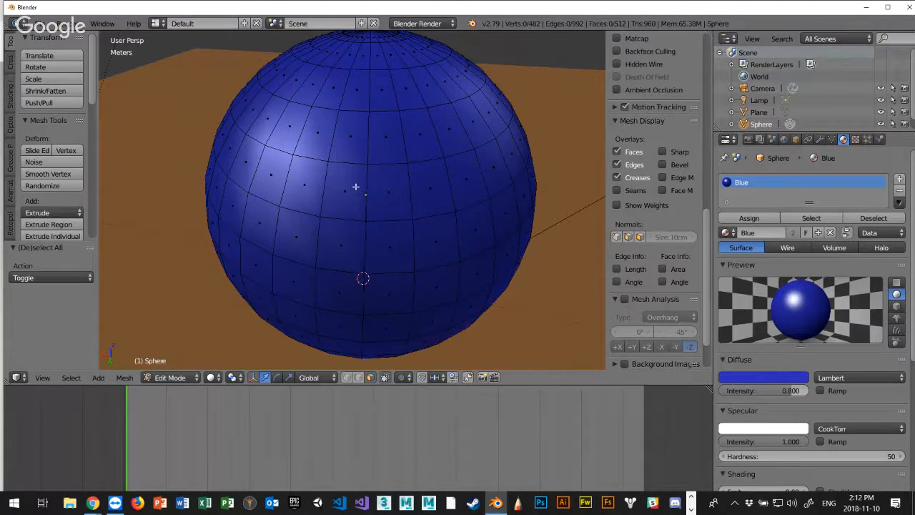
{"action": "key", "text": "z"}
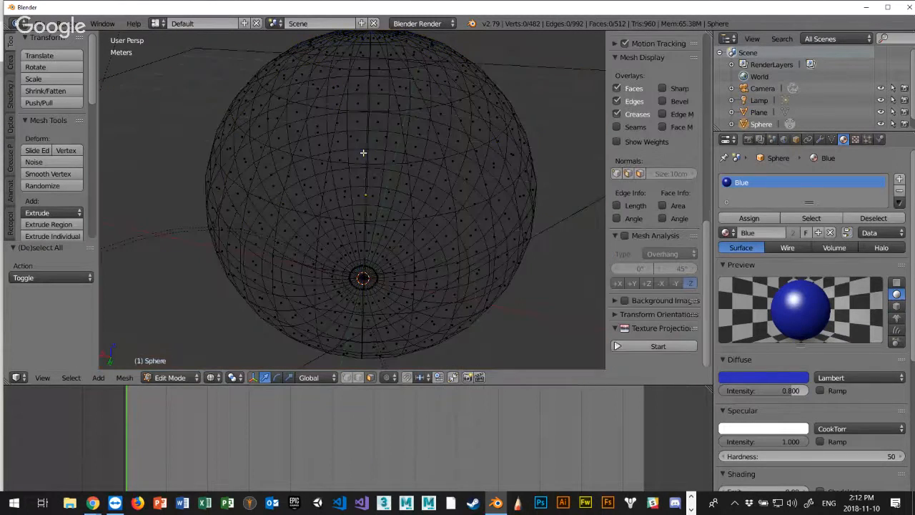
{"action": "middle_click_drag", "start_coordinate": [363, 153], "coordinate": [388, 149]}
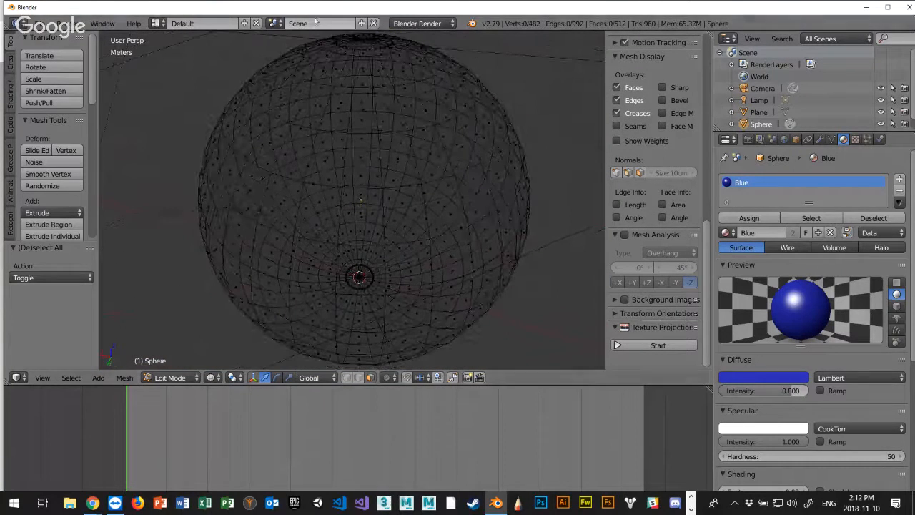
Return the sphere to solid shading, switch to edge selection, and select one edge on its upper half
{"action": "right_click", "coordinate": [359, 150]}
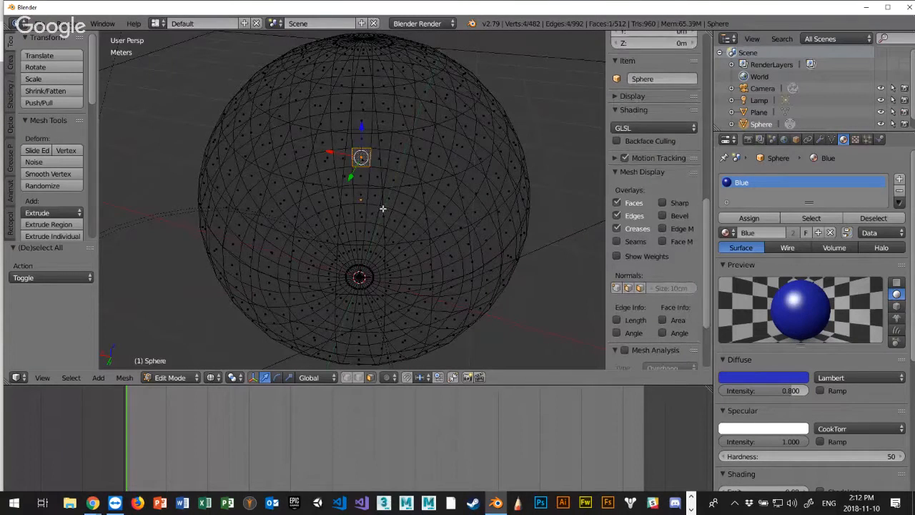
{"action": "mouse_move", "coordinate": [382, 206]}
{"action": "middle_mouse_down"}
{"action": "mouse_move", "coordinate": [409, 202]}
{"action": "mouse_move", "coordinate": [414, 174]}
{"action": "middle_mouse_up"}
{"action": "key", "text": "z"}
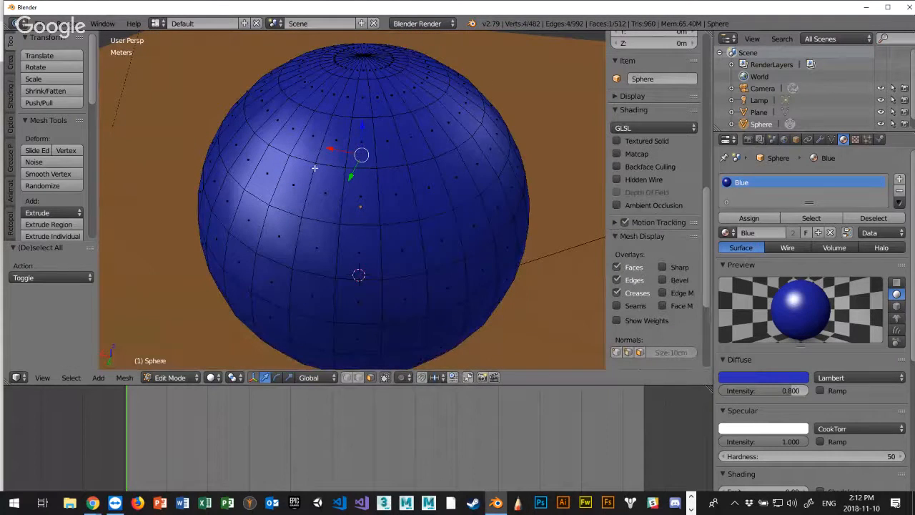
{"action": "key", "text": "ctrl+Tab"}
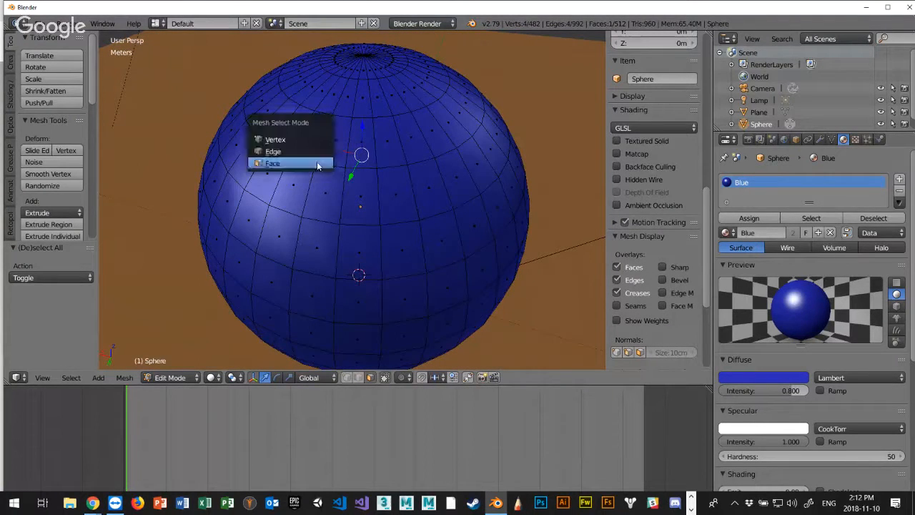
{"action": "left_click", "coordinate": [293, 155]}
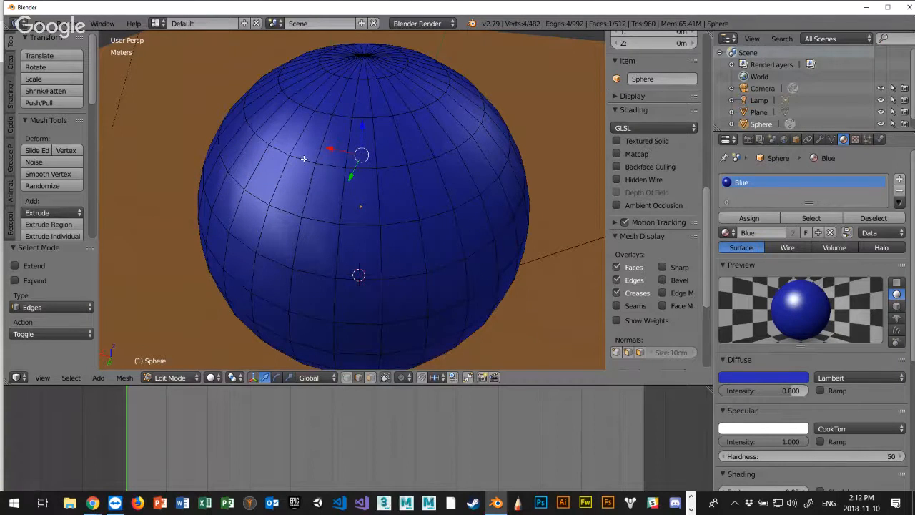
{"action": "right_click", "coordinate": [304, 159]}
{"action": "middle_click_drag", "start_coordinate": [208, 178], "coordinate": [244, 162]}
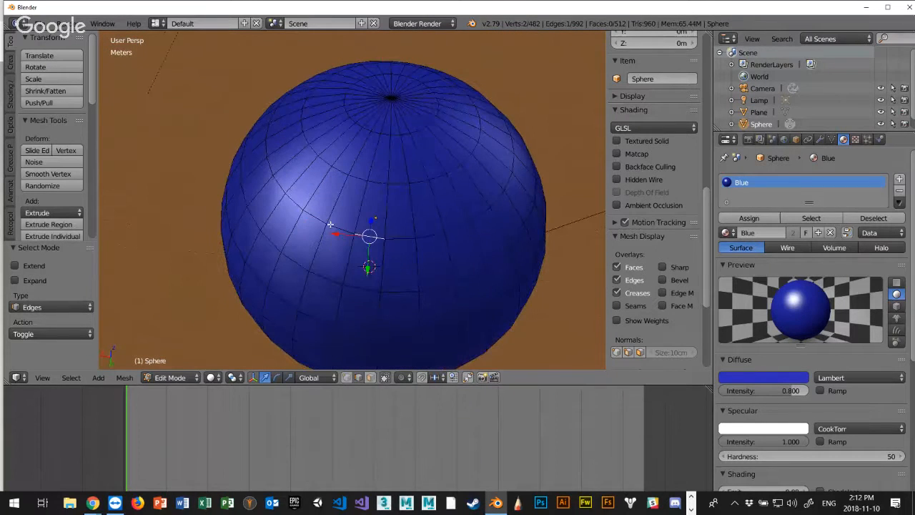
{"action": "middle_click_drag", "start_coordinate": [431, 191], "coordinate": [400, 158]}
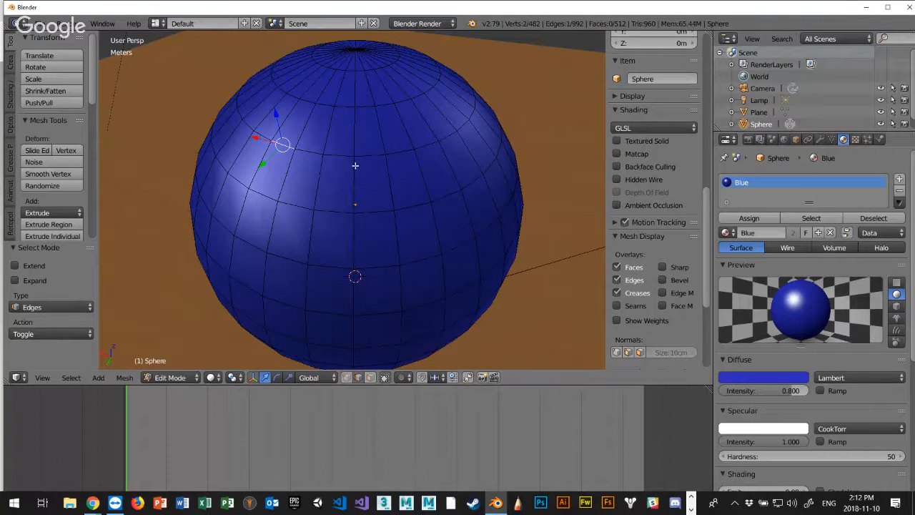
Select the horizontal edge loop around the sphere's upper half and apply Edge Crease to it with a factor of -0.073
{"action": "right_click", "coordinate": [341, 155], "text": "alt"}
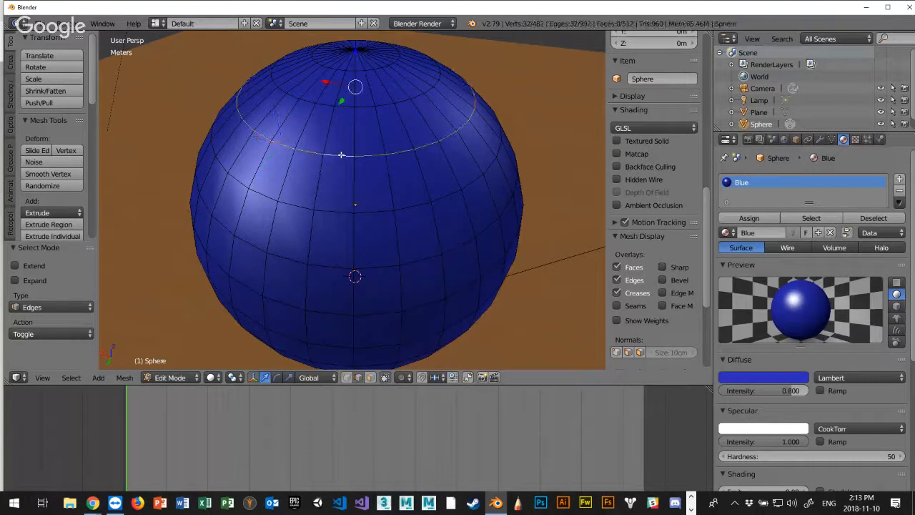
{"action": "middle_click_drag", "start_coordinate": [350, 176], "coordinate": [353, 188]}
{"action": "middle_click_drag", "start_coordinate": [427, 213], "coordinate": [416, 184]}
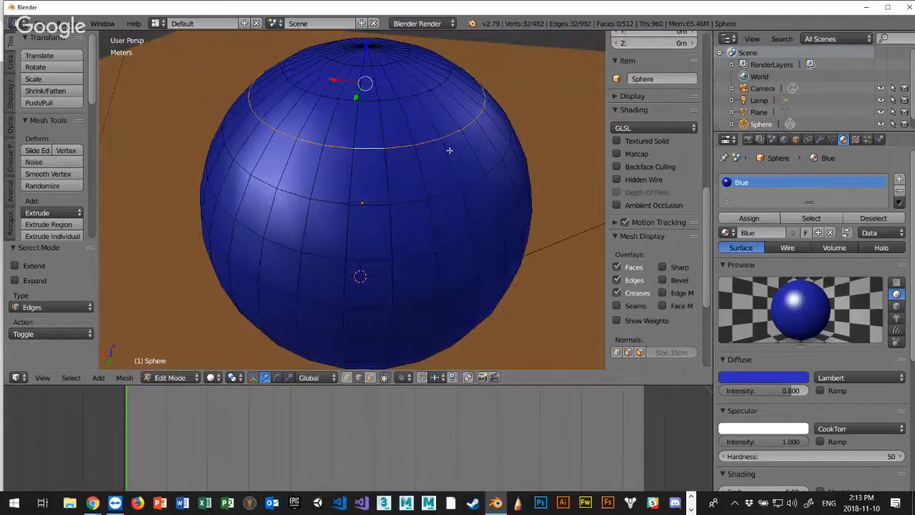
{"action": "middle_click_drag", "start_coordinate": [456, 127], "coordinate": [418, 70]}
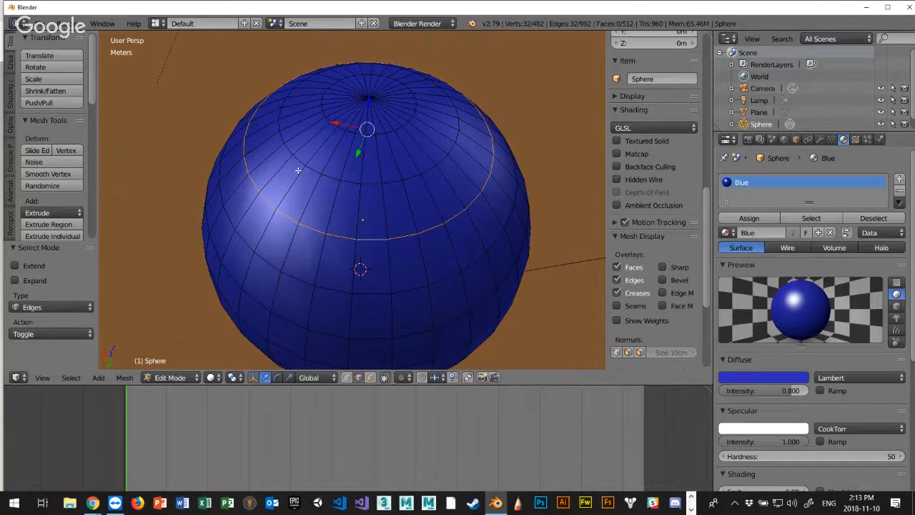
{"action": "key", "text": "space"}
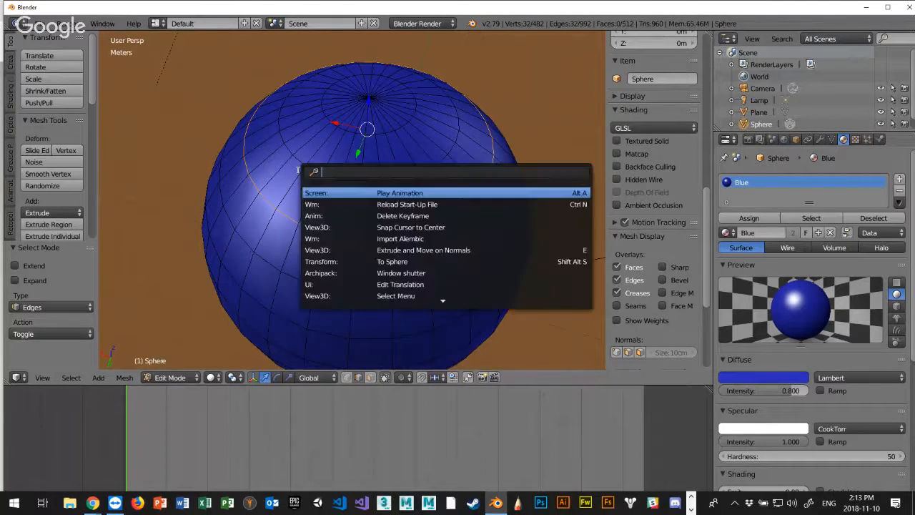
{"action": "type", "text": "crease"}
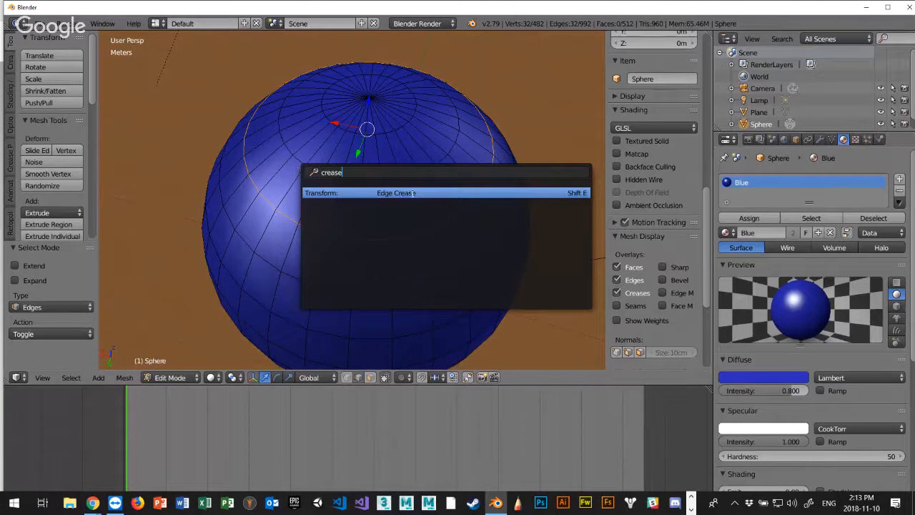
{"action": "left_click", "coordinate": [539, 187]}
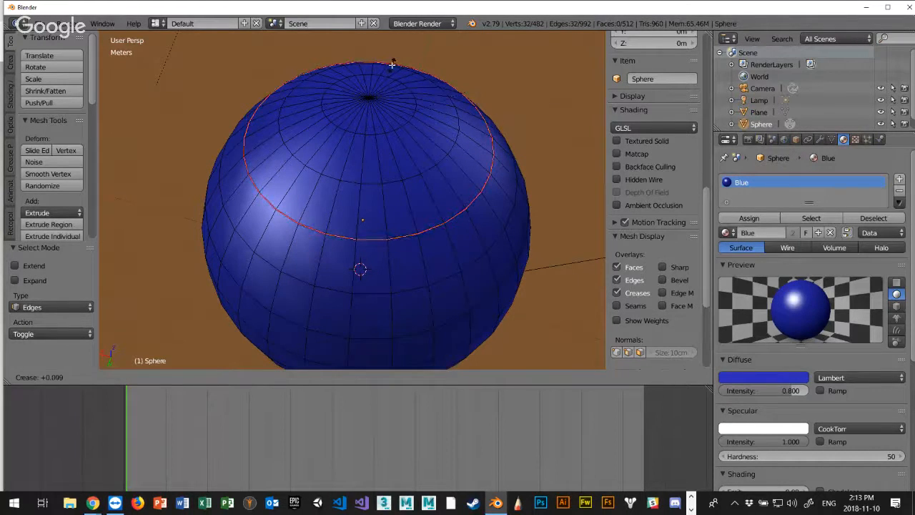
{"action": "left_click", "coordinate": [398, 177]}
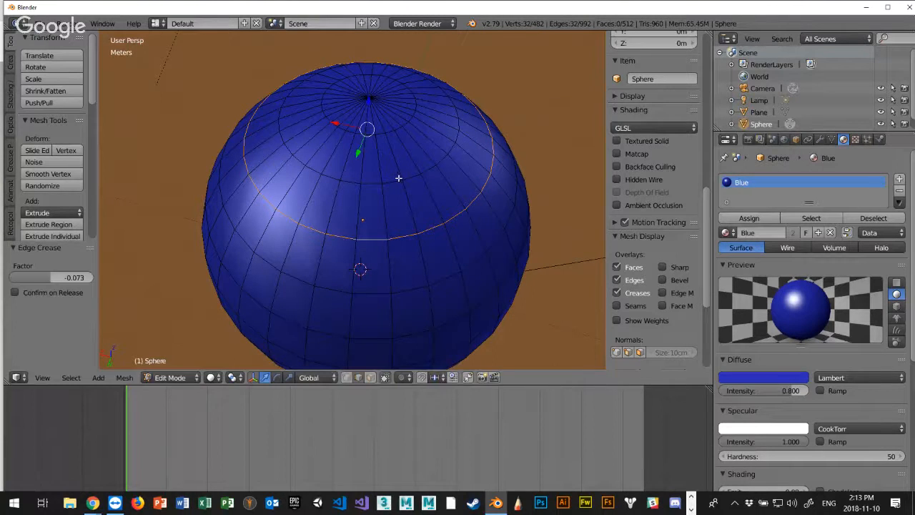
Check single edges around the creased loop, inspect the sphere in Object Mode, and glance at the Next Gen page in the browser
{"action": "right_click", "coordinate": [375, 294]}
{"action": "right_click", "coordinate": [373, 243]}
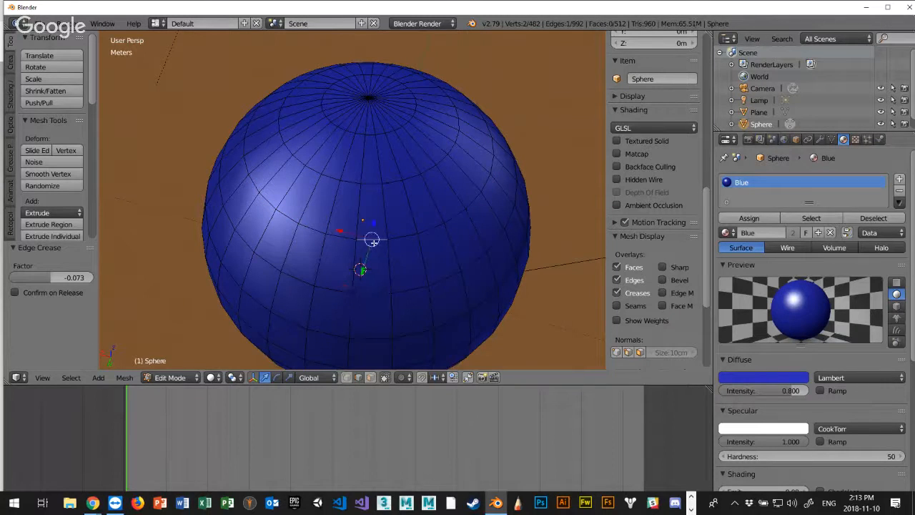
{"action": "right_click", "coordinate": [367, 189]}
{"action": "right_click", "coordinate": [306, 222]}
{"action": "left_click", "coordinate": [172, 377]}
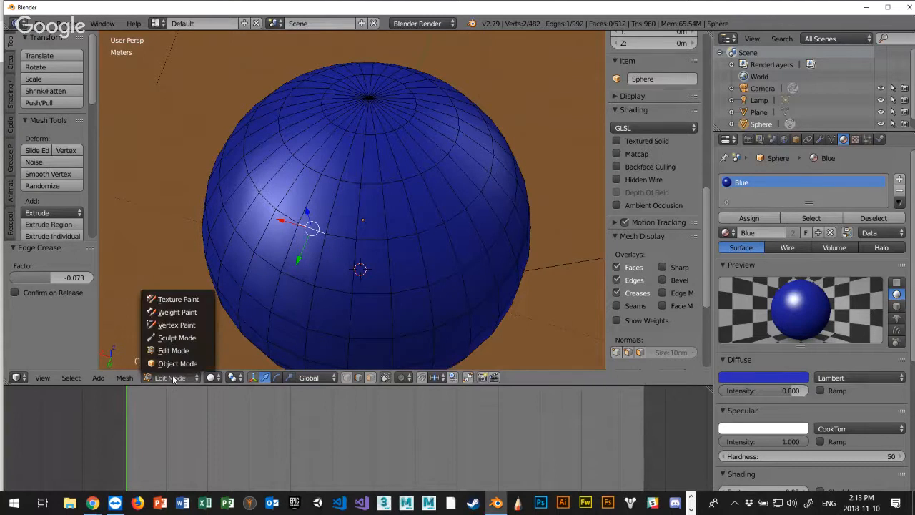
{"action": "left_click", "coordinate": [175, 364]}
{"action": "mouse_move", "coordinate": [294, 285]}
{"action": "middle_mouse_down"}
{"action": "mouse_move", "coordinate": [303, 273]}
{"action": "mouse_move", "coordinate": [294, 279]}
{"action": "middle_mouse_up"}
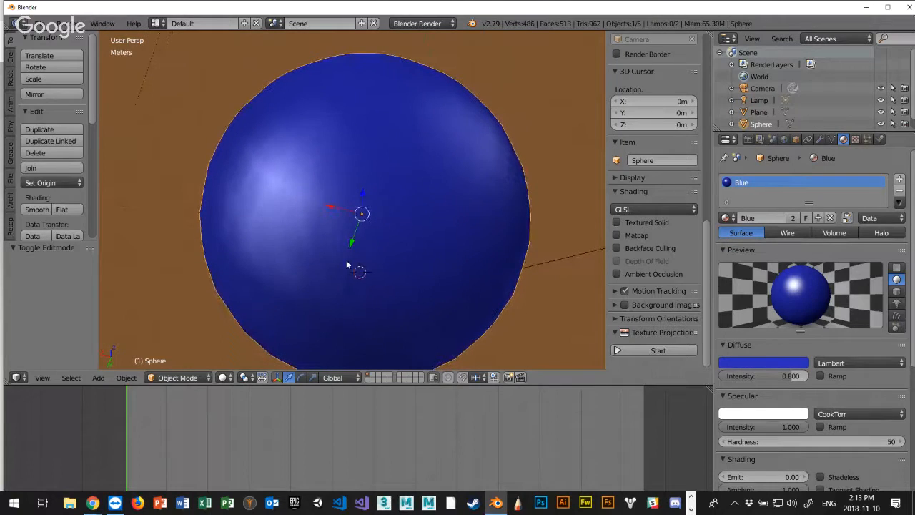
{"action": "key", "text": "alt+Tab"}
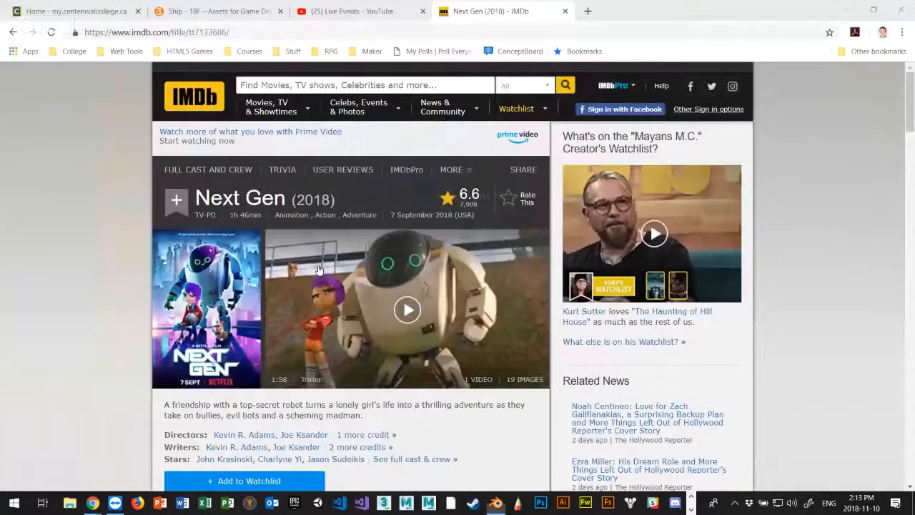
{"action": "key", "text": "alt+Tab"}
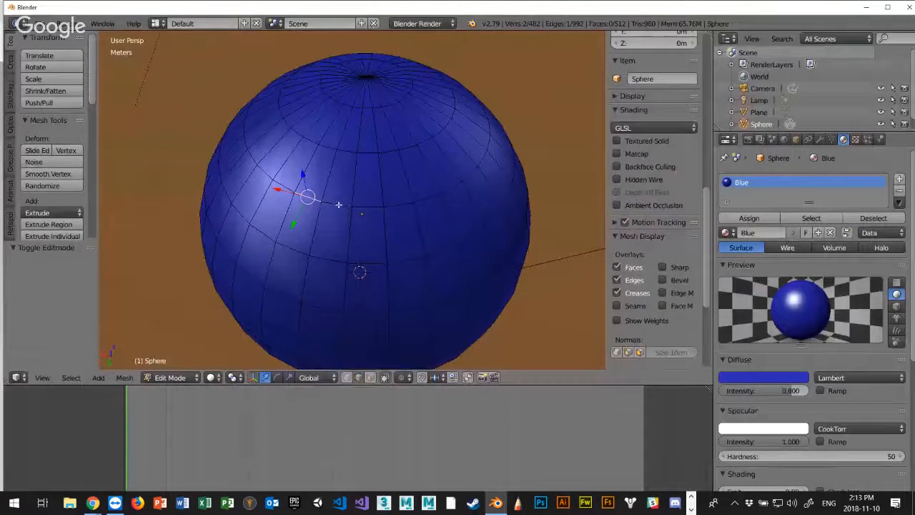
Select the horizontal edge loop around the sphere's upper half again and crease it with a factor of 0.085
{"action": "right_click", "coordinate": [338, 205], "text": "alt"}
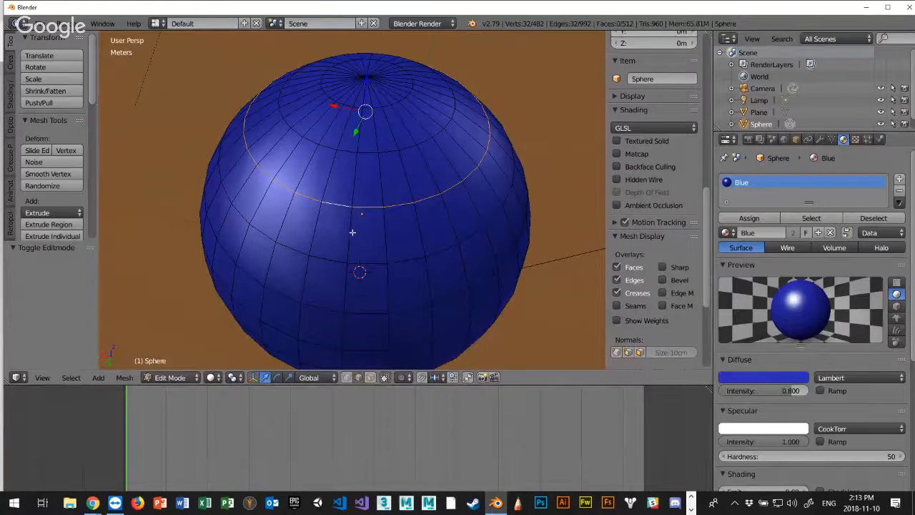
{"action": "key", "text": "space"}
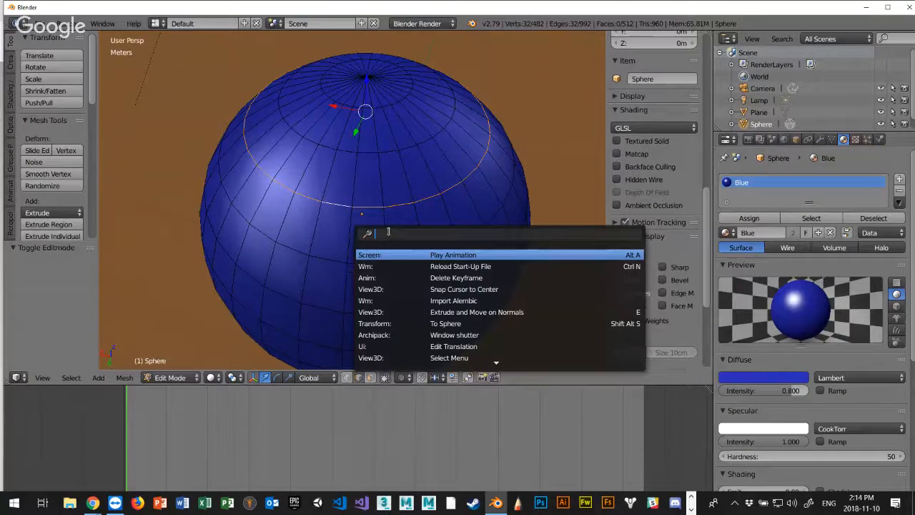
{"action": "type", "text": "crease"}
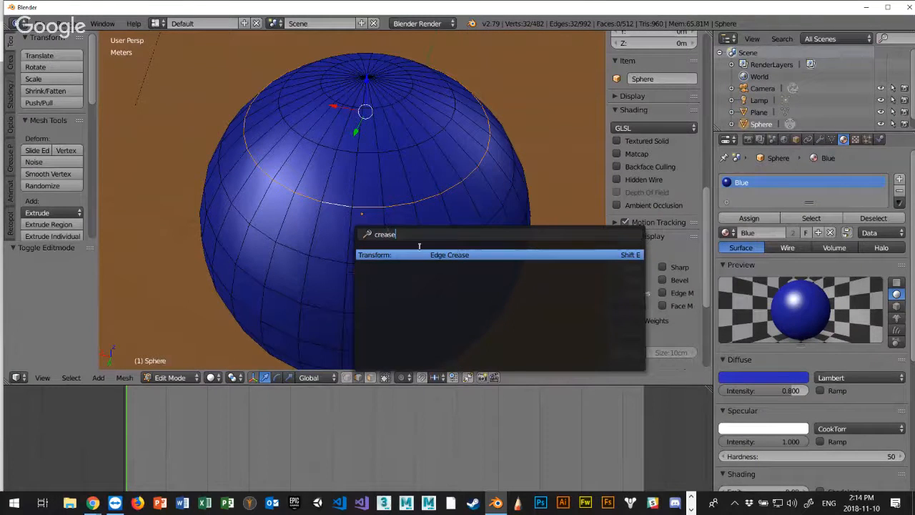
{"action": "left_click", "coordinate": [465, 255]}
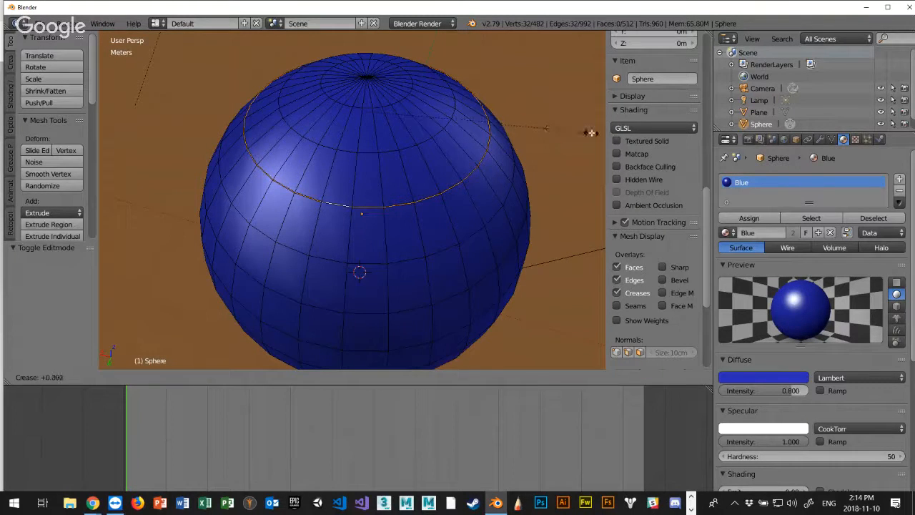
{"action": "left_click", "coordinate": [544, 174]}
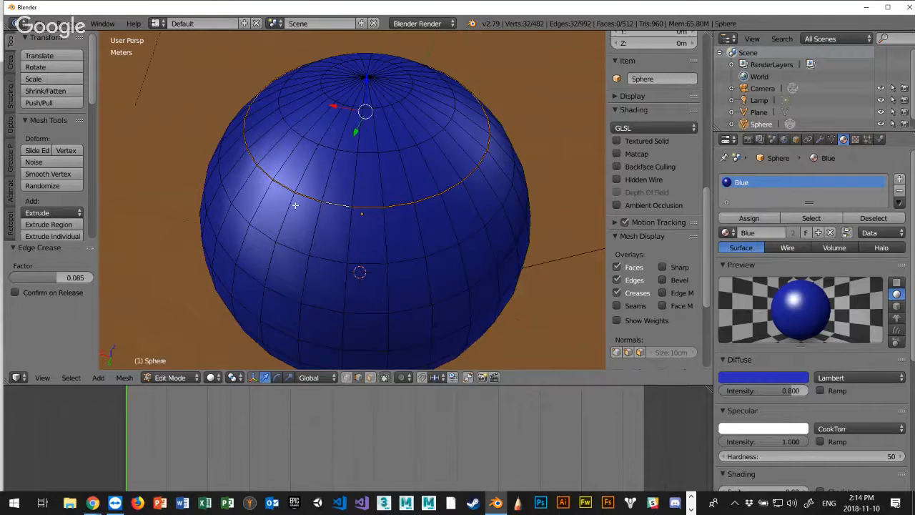
Examine the creased loop with other edges selected, inspect the sphere in Object Mode, and briefly view the Next Gen page again
{"action": "right_click", "coordinate": [328, 258]}
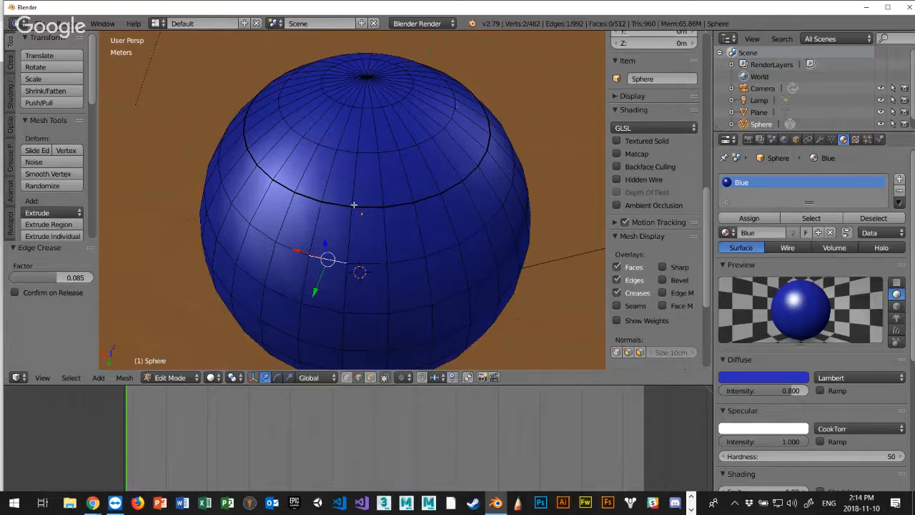
{"action": "right_click", "coordinate": [291, 248]}
{"action": "right_click", "coordinate": [255, 238]}
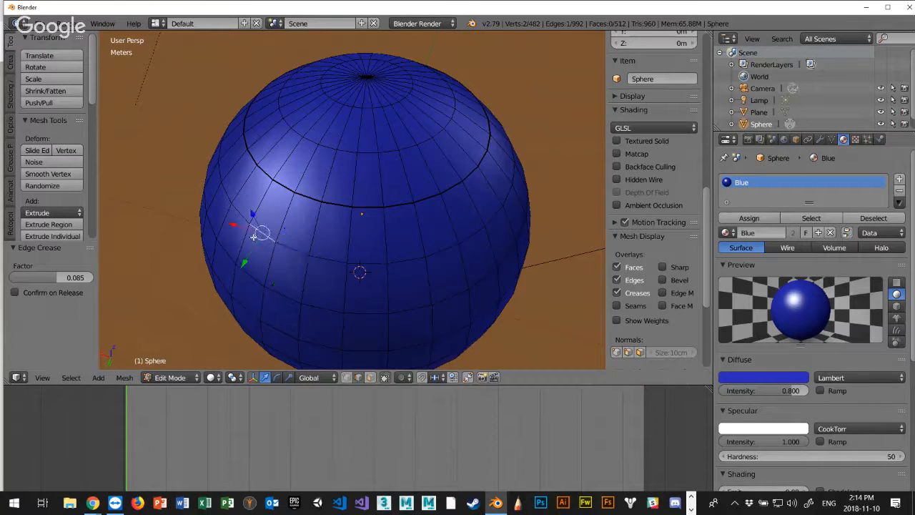
{"action": "key", "text": "Tab"}
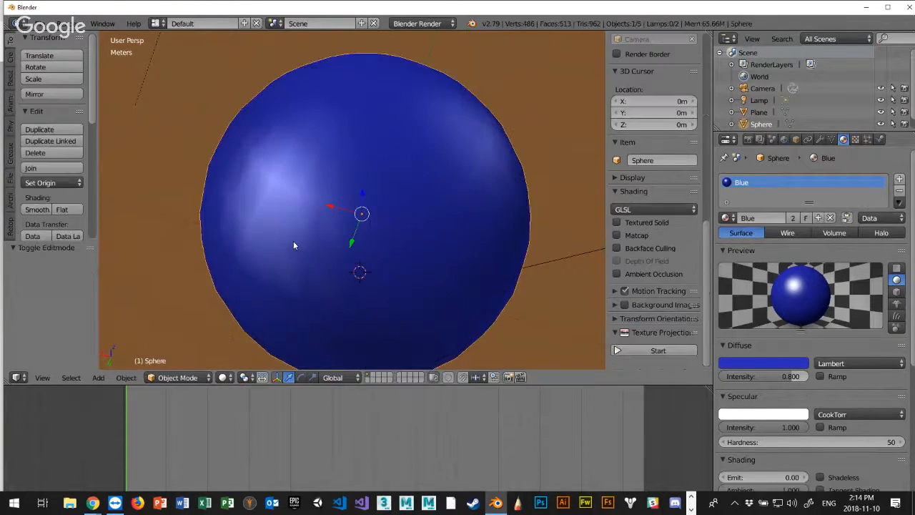
{"action": "middle_click_drag", "start_coordinate": [293, 241], "coordinate": [306, 194]}
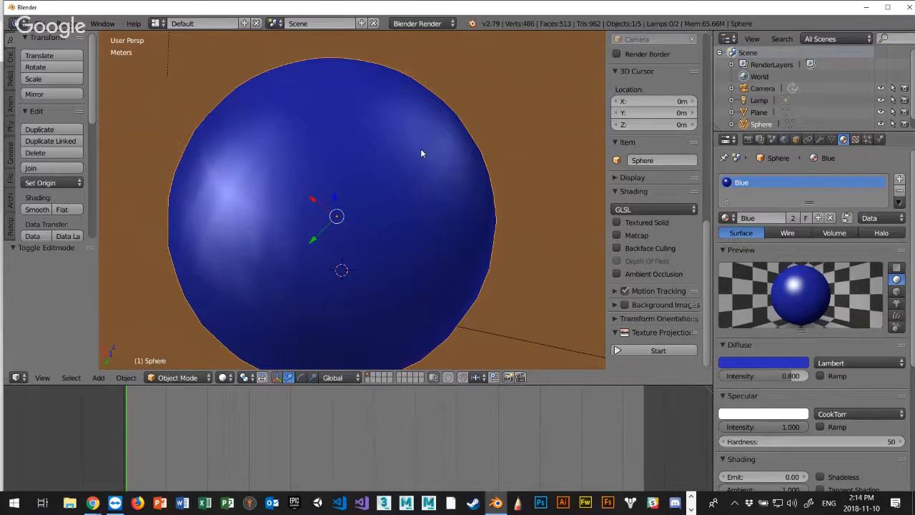
{"action": "key", "text": "alt+Tab"}
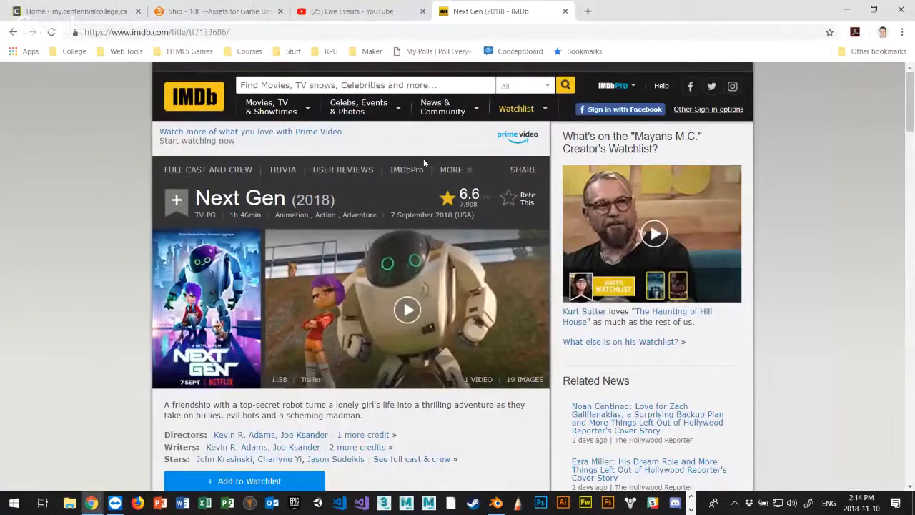
{"action": "key", "text": "alt+Tab"}
Re-enter Edit Mode on the sphere and select the whole creased edge loop
{"action": "key", "text": "Tab"}
{"action": "scroll", "coordinate": [257, 208], "scroll_direction": "up", "scroll_amount": 2}
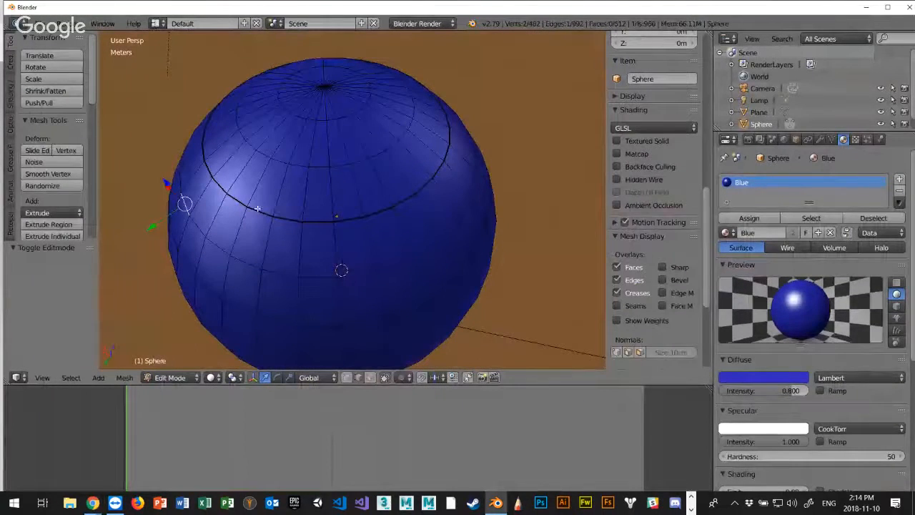
{"action": "left_click", "coordinate": [258, 211]}
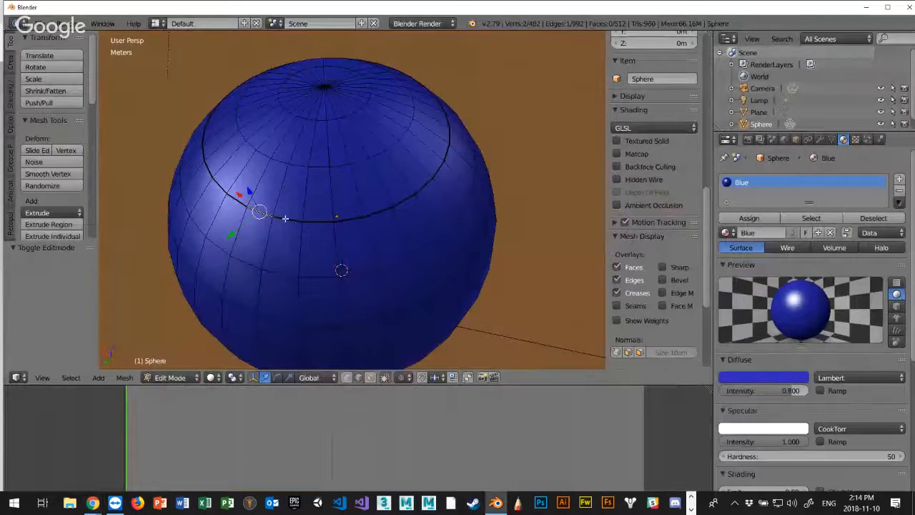
{"action": "right_click", "coordinate": [285, 218], "text": "alt"}
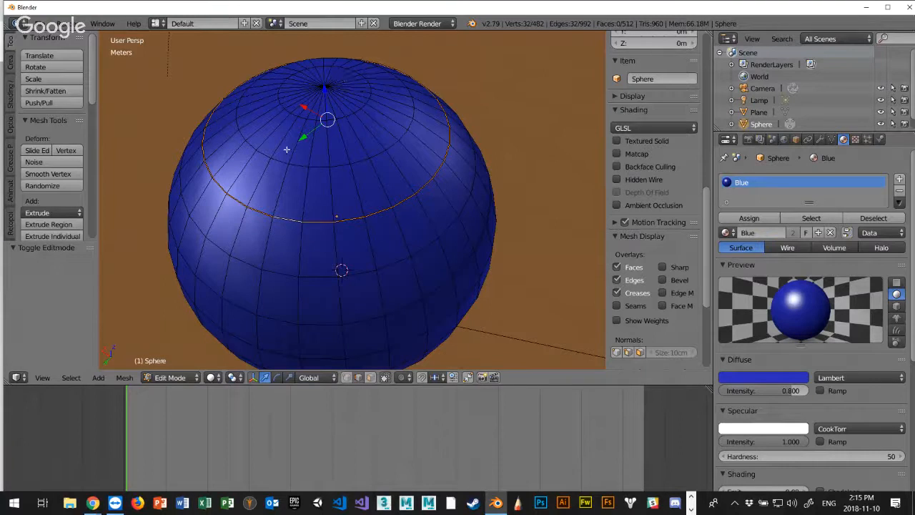
Try to add two neighbouring faces above the creased loop edge by edge, and undo these additions to the selection
{"action": "right_click", "coordinate": [280, 188], "text": "shift"}
{"action": "right_click", "coordinate": [307, 189], "text": "shift"}
{"action": "right_click", "coordinate": [300, 168], "text": "shift"}
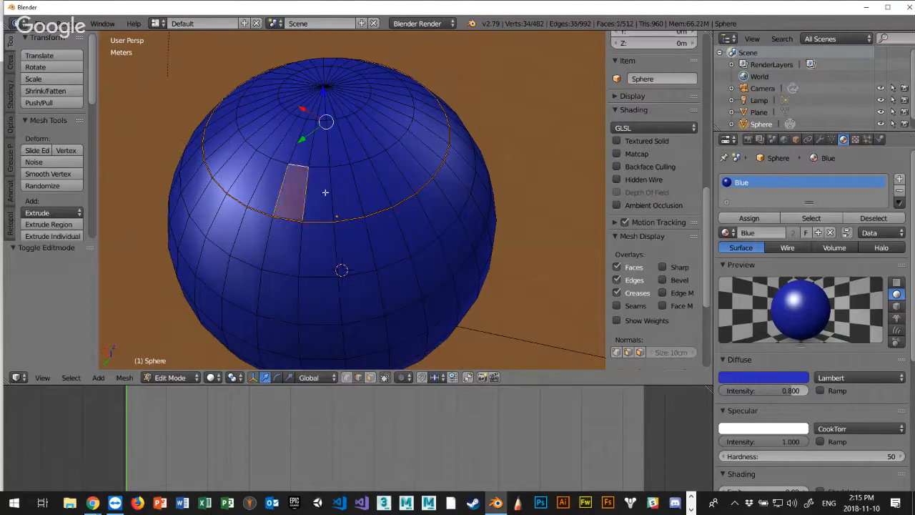
{"action": "right_click", "coordinate": [326, 193], "text": "shift"}
{"action": "right_click", "coordinate": [314, 168], "text": "shift"}
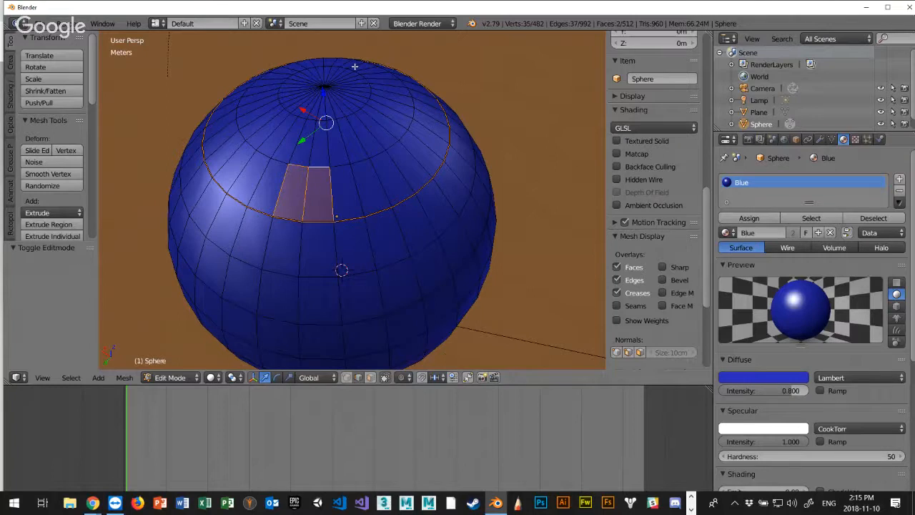
{"action": "key", "text": "ctrl+z"}
{"action": "key", "text": "ctrl+z"}
{"action": "key", "text": "ctrl+z"}
{"action": "key", "text": "ctrl+z"}
{"action": "key", "text": "ctrl+z"}
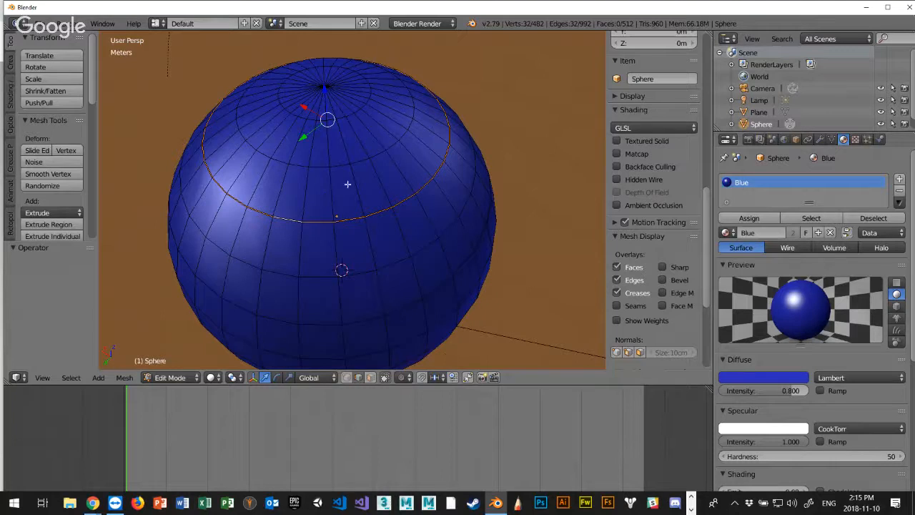
Try to brush-select the faces above the creased loop with Circle Select, and restore the selection to the loop alone
{"action": "key", "text": "c"}
{"action": "mouse_move", "coordinate": [409, 119]}
{"action": "left_mouse_down"}
{"action": "mouse_move", "coordinate": [357, 165]}
{"action": "mouse_move", "coordinate": [236, 165]}
{"action": "left_mouse_up"}
{"action": "mouse_move", "coordinate": [269, 86]}
{"action": "left_mouse_down"}
{"action": "mouse_move", "coordinate": [321, 90]}
{"action": "mouse_move", "coordinate": [379, 121]}
{"action": "mouse_move", "coordinate": [268, 125]}
{"action": "mouse_move", "coordinate": [303, 133]}
{"action": "left_mouse_up"}
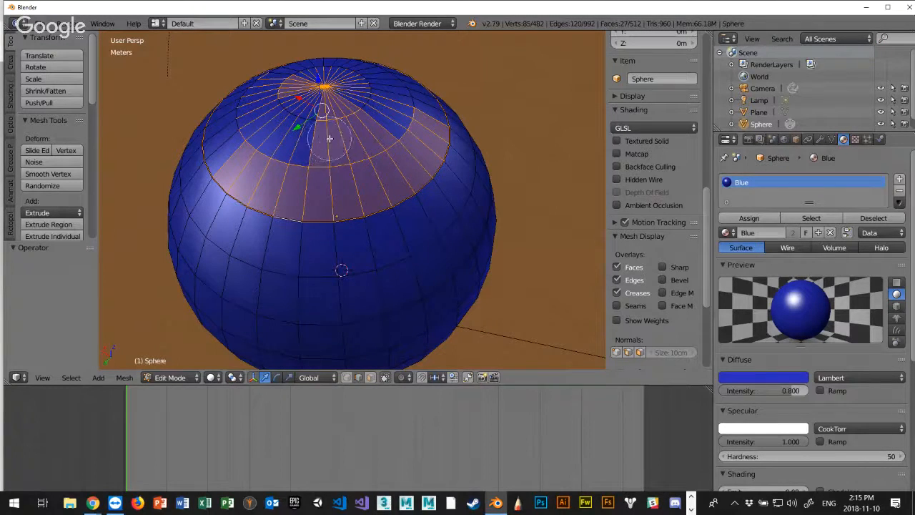
{"action": "scroll", "coordinate": [329, 136], "scroll_direction": "down", "scroll_amount": 10}
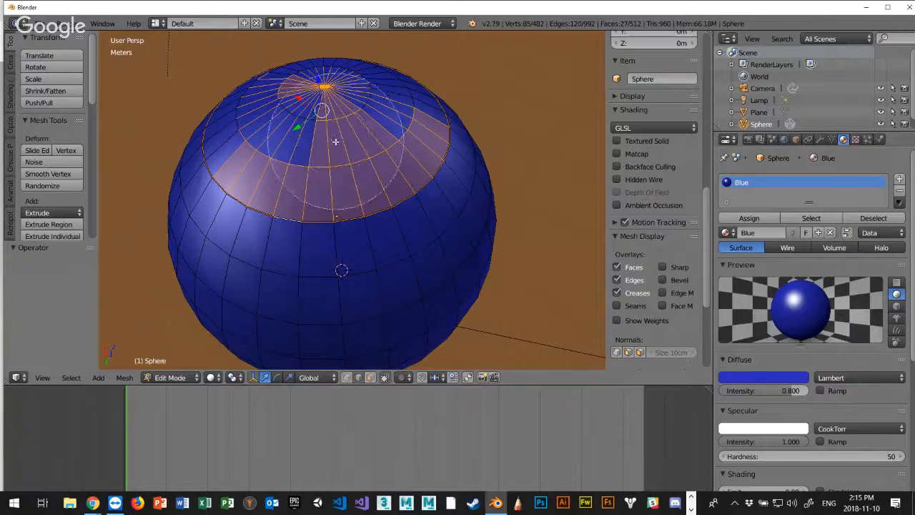
{"action": "scroll", "coordinate": [333, 129], "scroll_direction": "down", "scroll_amount": 8}
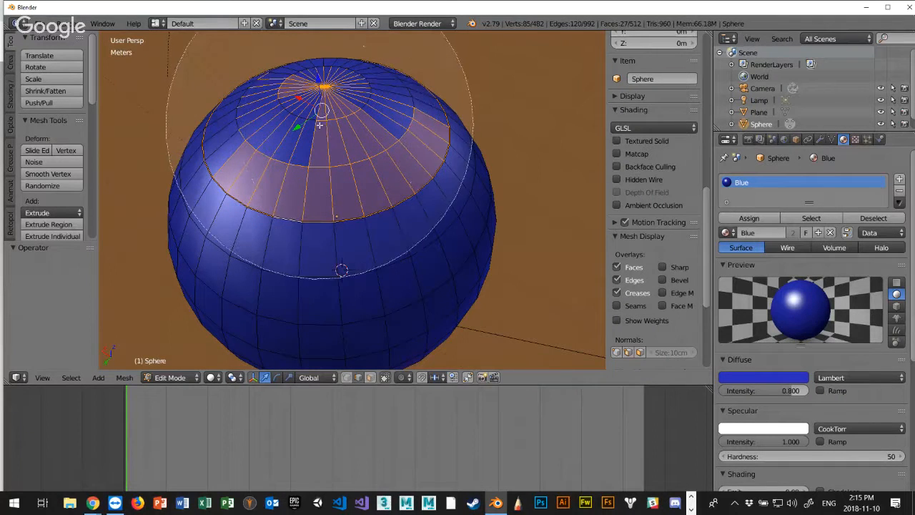
{"action": "scroll", "coordinate": [326, 128], "scroll_direction": "up", "scroll_amount": 12}
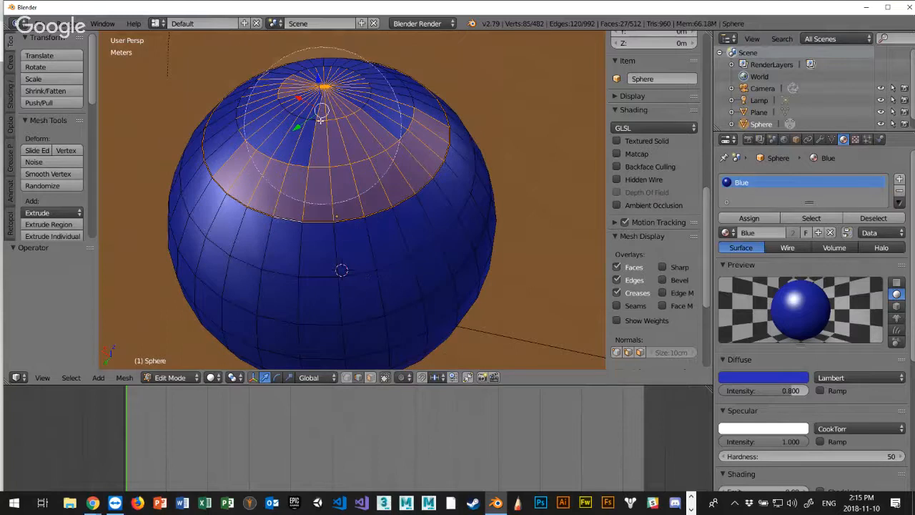
{"action": "mouse_move", "coordinate": [321, 134]}
{"action": "left_mouse_down"}
{"action": "mouse_move", "coordinate": [282, 125]}
{"action": "mouse_move", "coordinate": [289, 131]}
{"action": "left_mouse_up"}
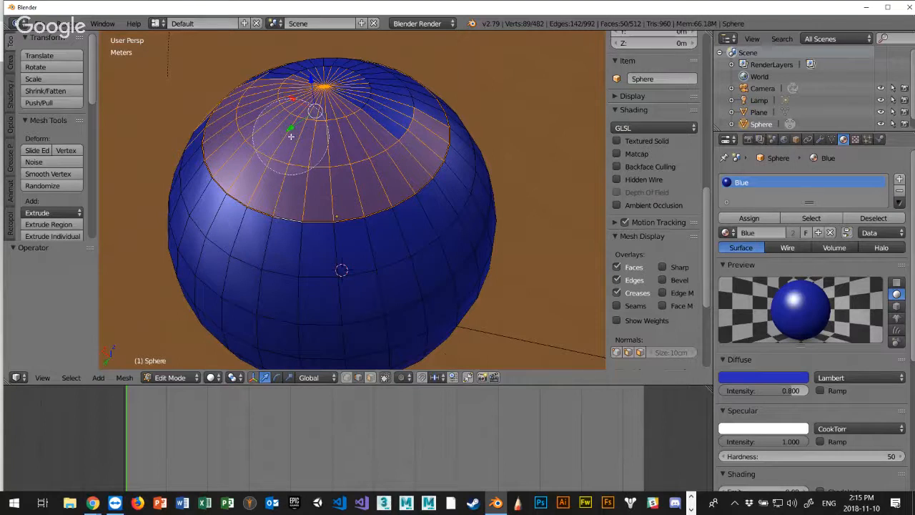
{"action": "key", "text": "Escape"}
{"action": "middle_click_drag", "start_coordinate": [263, 130], "coordinate": [314, 150]}
{"action": "right_click", "coordinate": [324, 248], "text": "alt"}
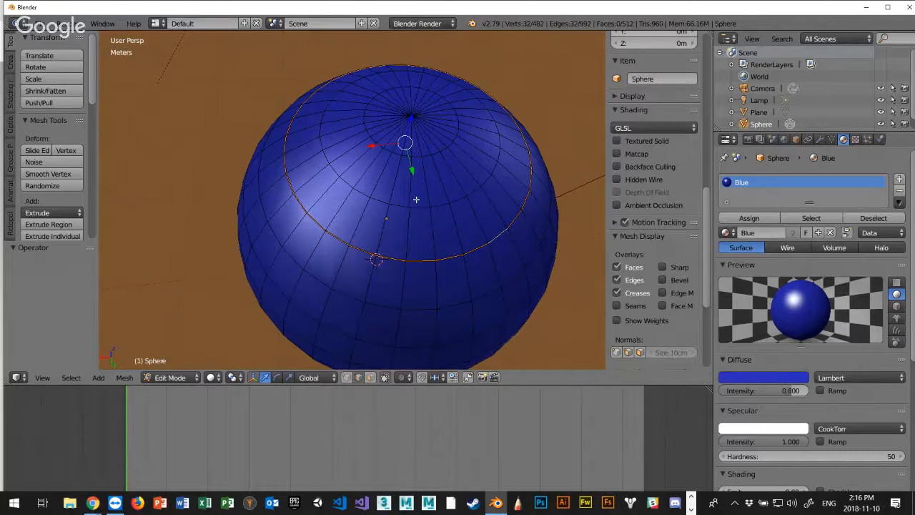
Show the sphere in front orthographic view with wireframe shading so hidden geometry is selectable
{"action": "middle_click_drag", "start_coordinate": [485, 230], "coordinate": [452, 191]}
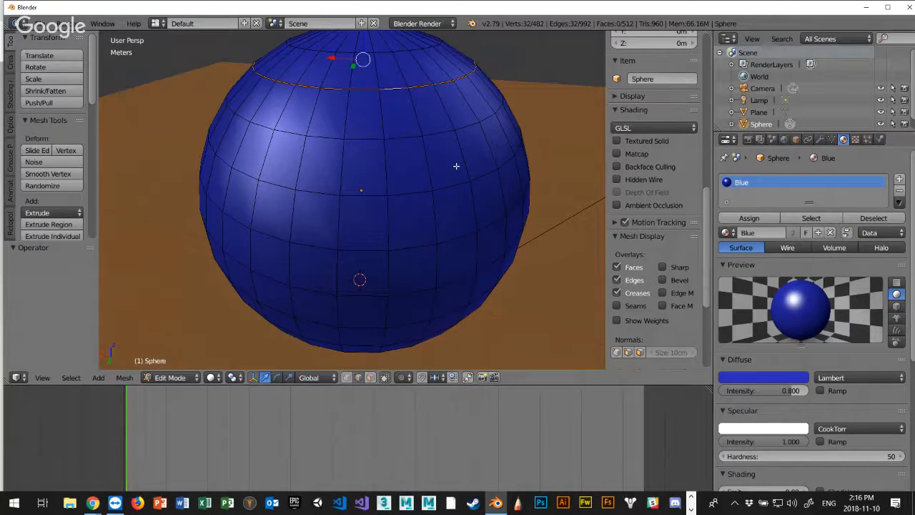
{"action": "key", "text": "KP_1"}
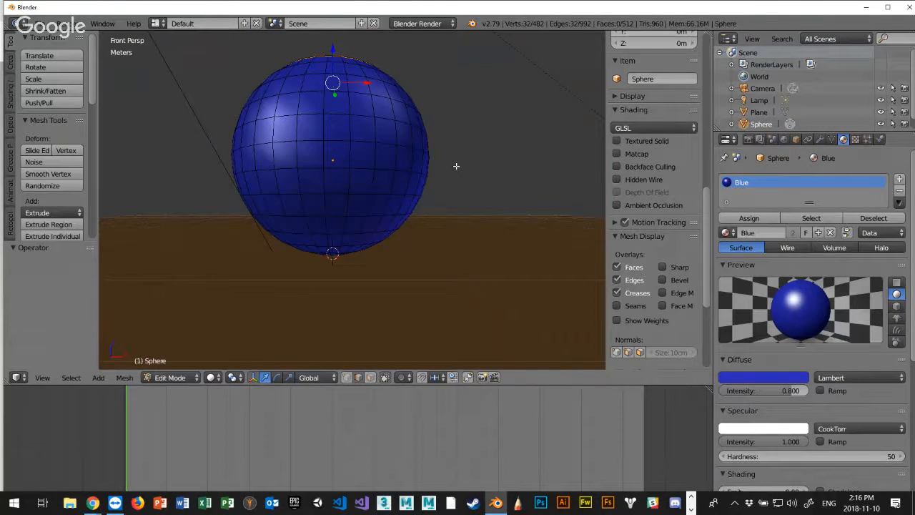
{"action": "key", "text": "KP_5"}
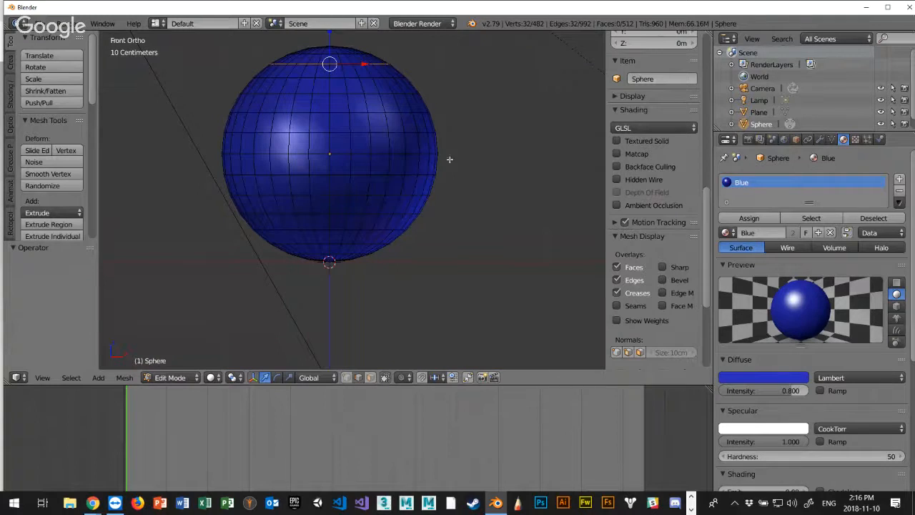
{"action": "middle_click_drag", "start_coordinate": [423, 130], "coordinate": [448, 180]}
{"action": "key", "text": "KP_1"}
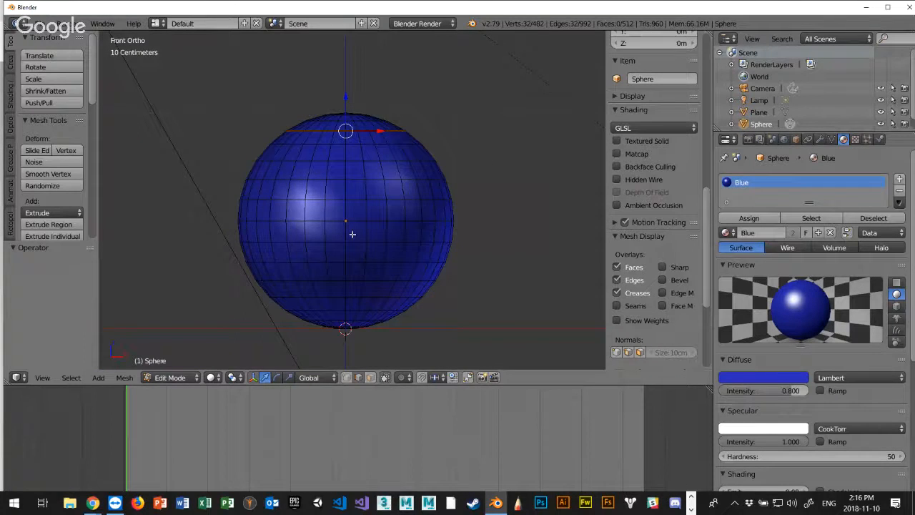
{"action": "key", "text": "z"}
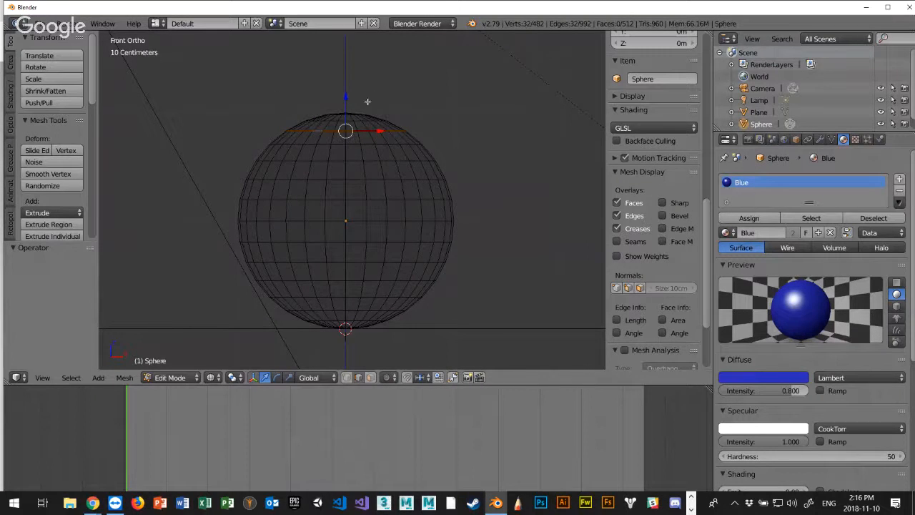
Enlarge the 3D viewport over the timeline, hide its tool and properties shelves, and realign to the front view
{"action": "middle_click_drag", "start_coordinate": [382, 94], "coordinate": [387, 193]}
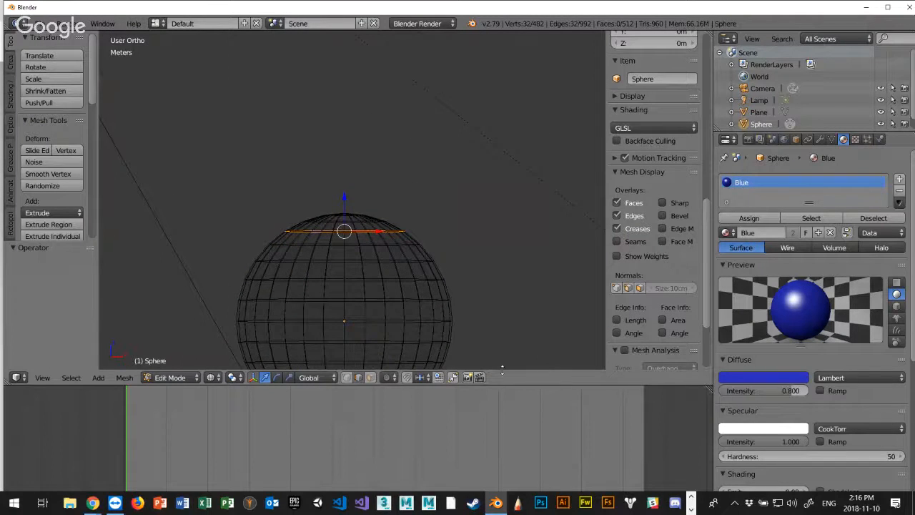
{"action": "left_click_drag", "start_coordinate": [503, 371], "coordinate": [515, 466]}
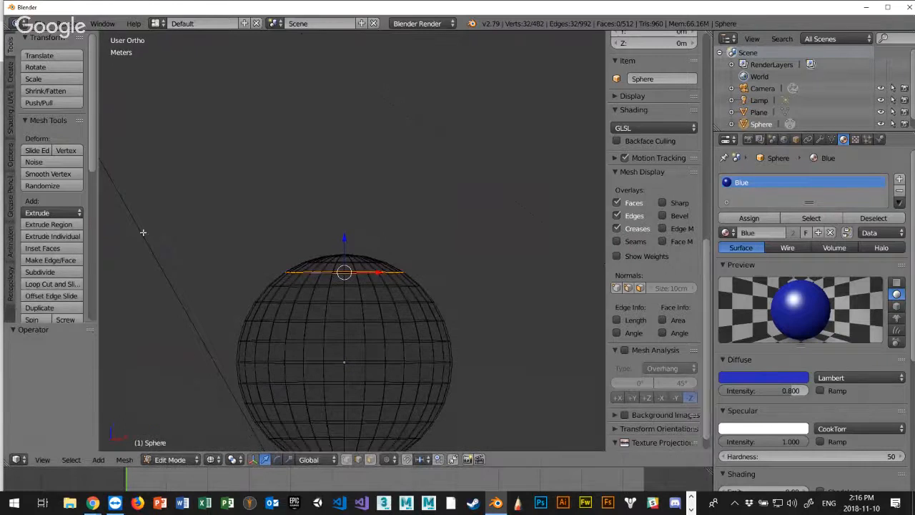
{"action": "key", "text": "t"}
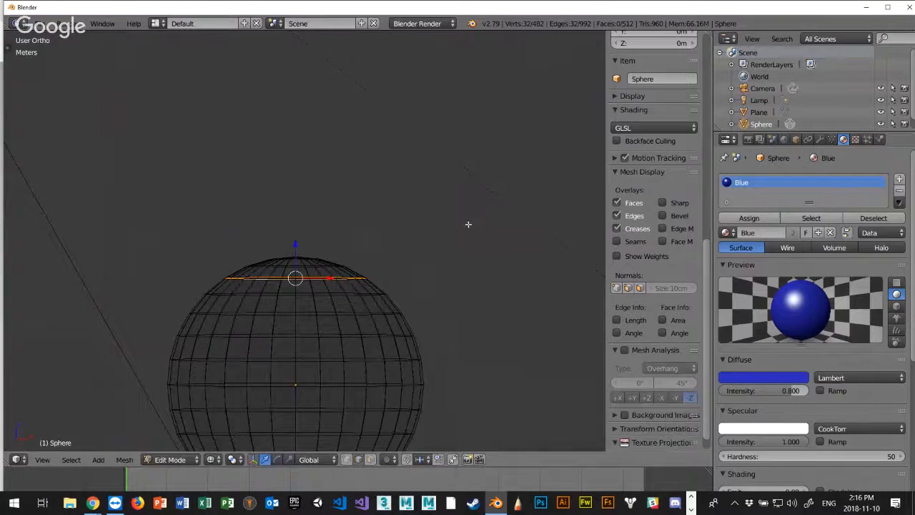
{"action": "key", "text": "n"}
{"action": "middle_click_drag", "start_coordinate": [513, 318], "coordinate": [543, 150], "text": "shift"}
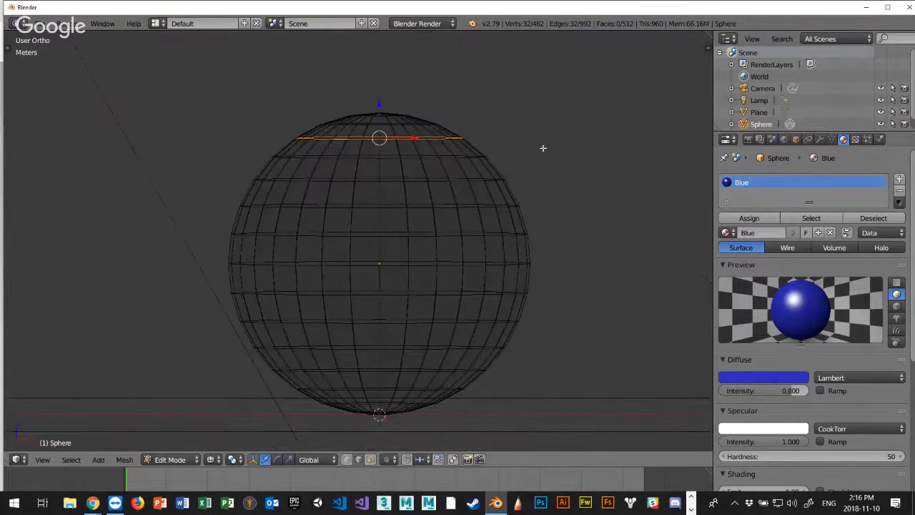
{"action": "key", "text": "KP_1"}
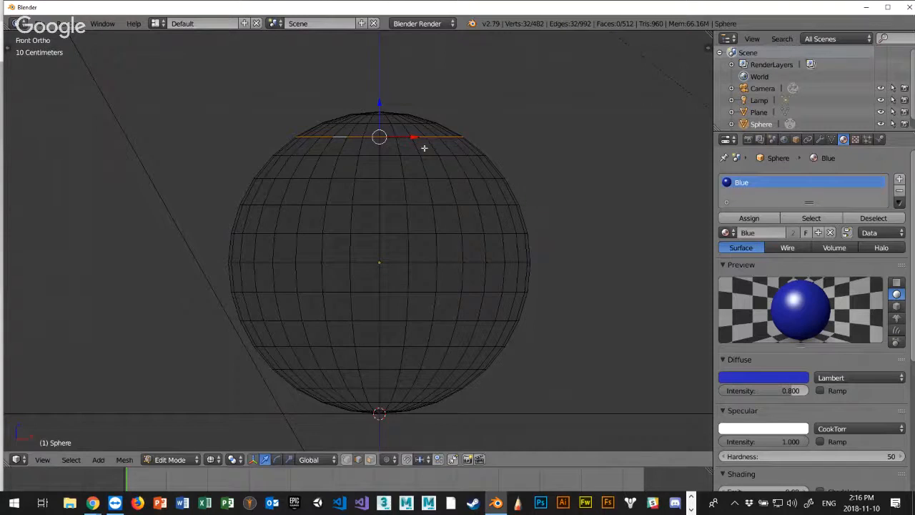
Box-select the sphere's entire cap from the creased loop up to the pole
{"action": "scroll", "coordinate": [579, 183], "scroll_direction": "up", "scroll_amount": 1}
{"action": "scroll", "coordinate": [556, 170], "scroll_direction": "up", "scroll_amount": 1}
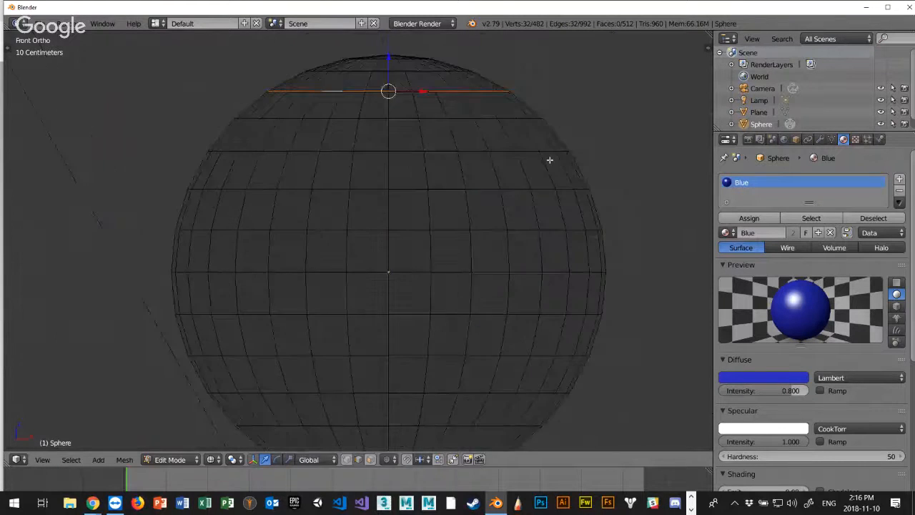
{"action": "middle_click_drag", "start_coordinate": [557, 89], "coordinate": [570, 243], "text": "shift"}
{"action": "scroll", "coordinate": [579, 235], "scroll_direction": "up", "scroll_amount": 2}
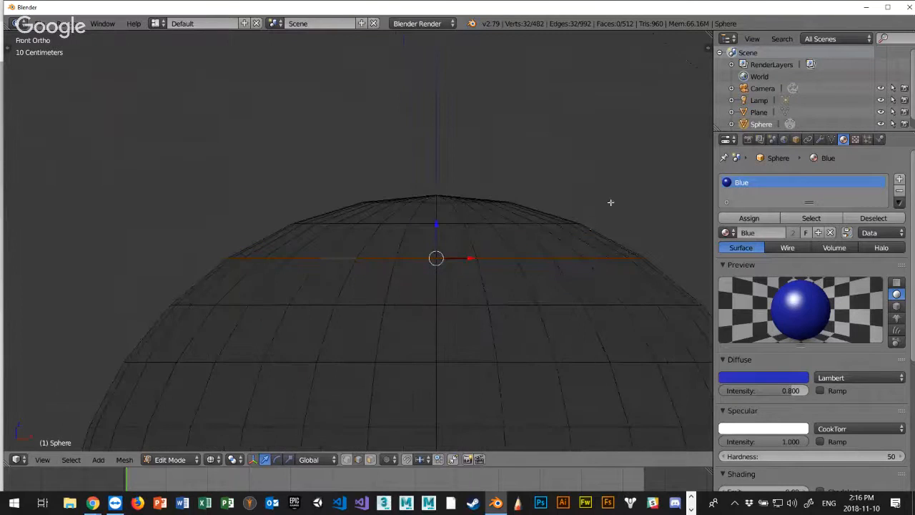
{"action": "middle_click_drag", "start_coordinate": [639, 200], "coordinate": [584, 193], "text": "shift"}
{"action": "scroll", "coordinate": [587, 190], "scroll_direction": "up", "scroll_amount": 1}
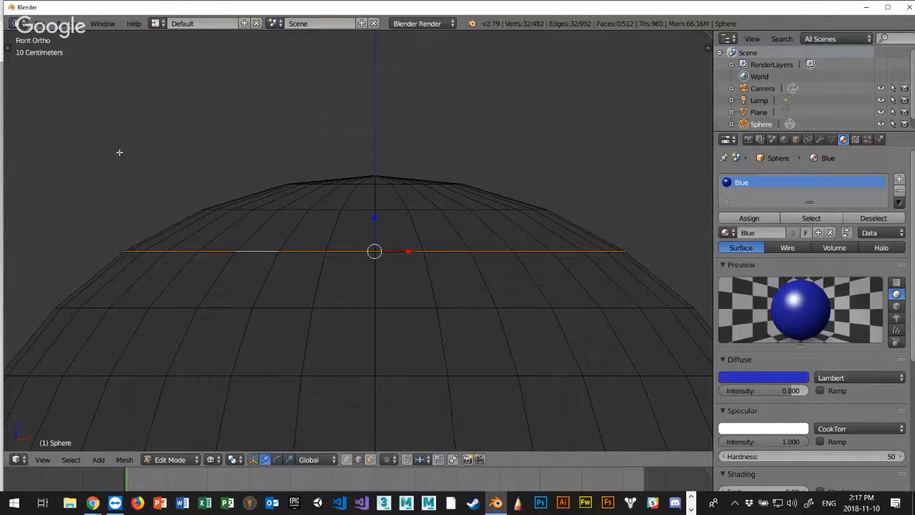
{"action": "key", "text": "b"}
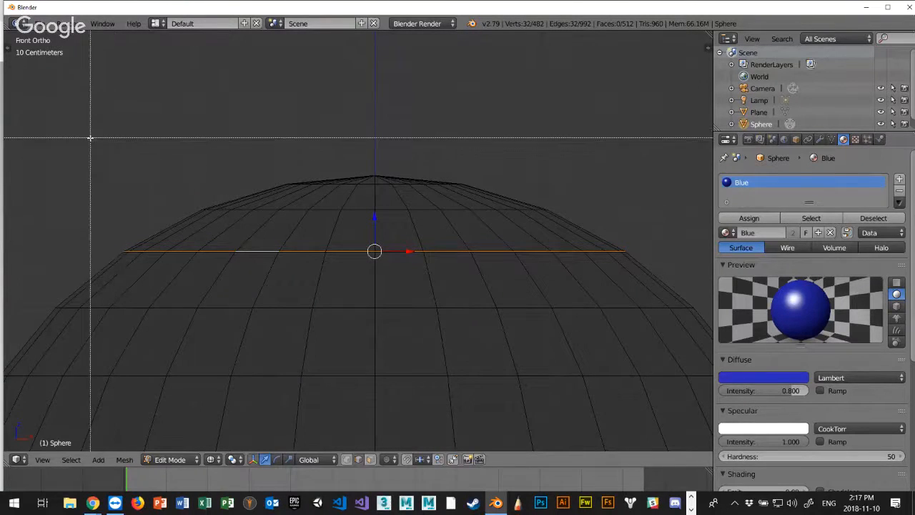
{"action": "left_click_drag", "start_coordinate": [91, 132], "coordinate": [657, 269]}
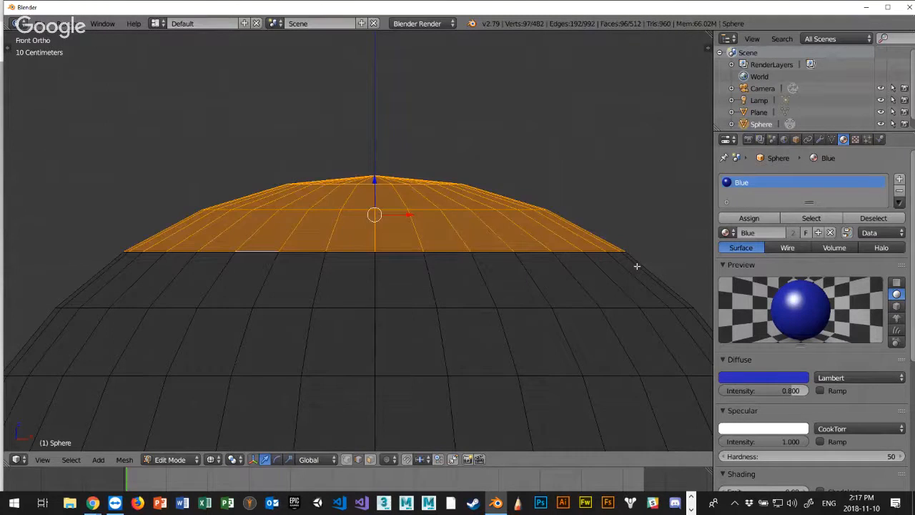
Switch the viewport back to solid shading and inspect the selected cap from an angle
{"action": "middle_click_drag", "start_coordinate": [612, 183], "coordinate": [591, 191]}
{"action": "middle_click_drag", "start_coordinate": [592, 191], "coordinate": [539, 176]}
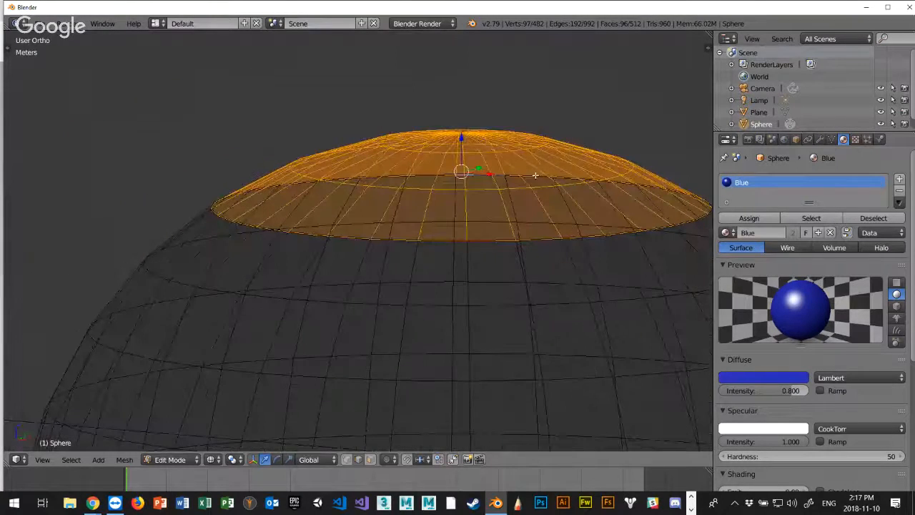
{"action": "key", "text": "z"}
{"action": "mouse_move", "coordinate": [419, 219]}
{"action": "middle_mouse_down"}
{"action": "mouse_move", "coordinate": [489, 225]}
{"action": "mouse_move", "coordinate": [458, 220]}
{"action": "middle_mouse_up"}
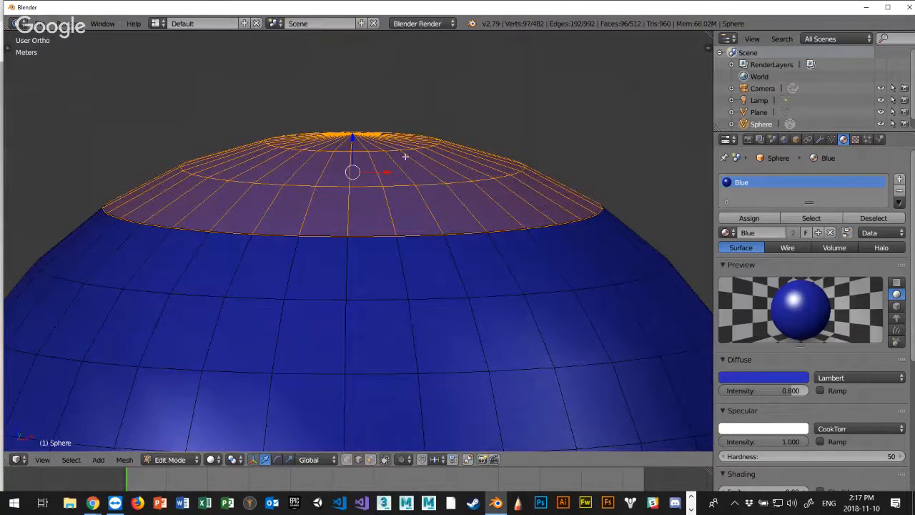
Extrude the selected cap upward about 6.6 cm and inspect the resulting smooth shading in Object Mode
{"action": "key", "text": "s"}
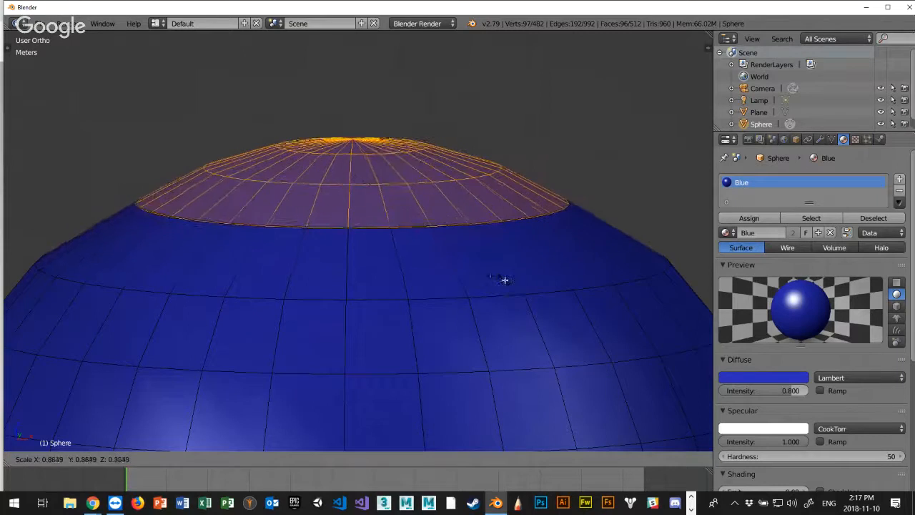
{"action": "key", "text": "Escape"}
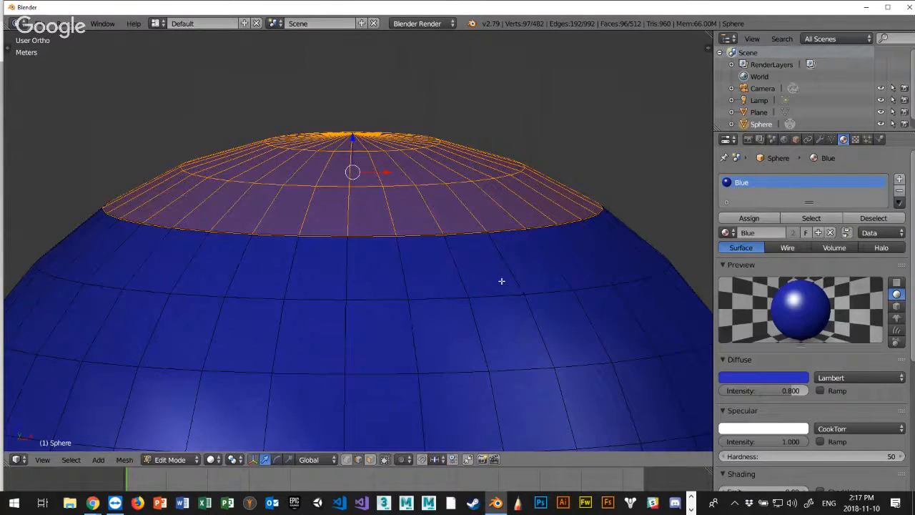
{"action": "key", "text": "e"}
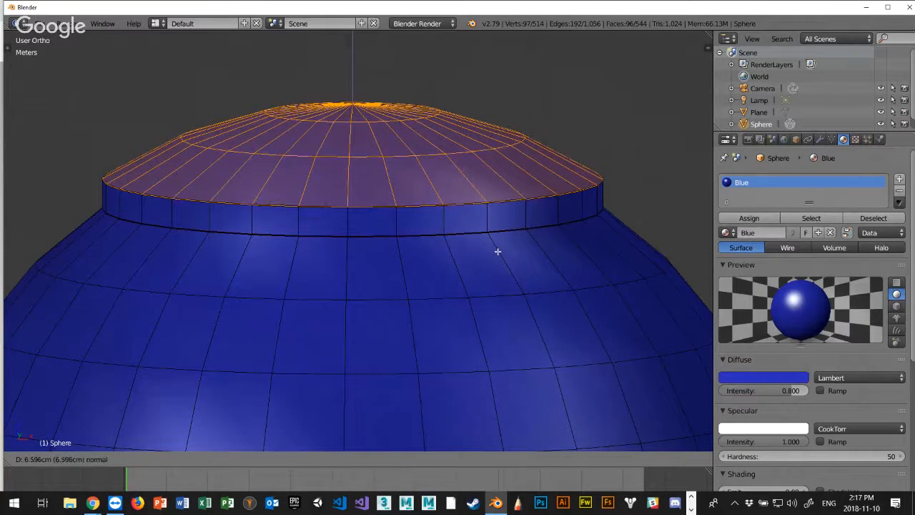
{"action": "left_click", "coordinate": [498, 251]}
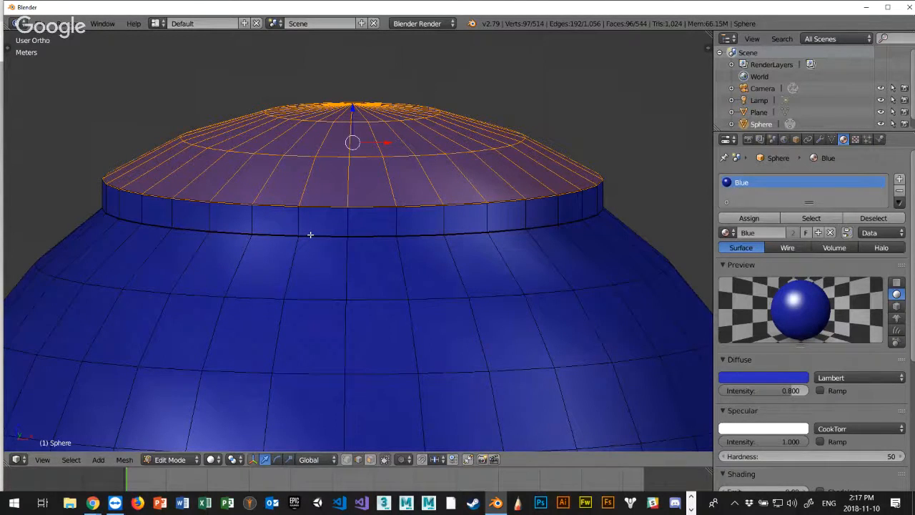
{"action": "key", "text": "Tab"}
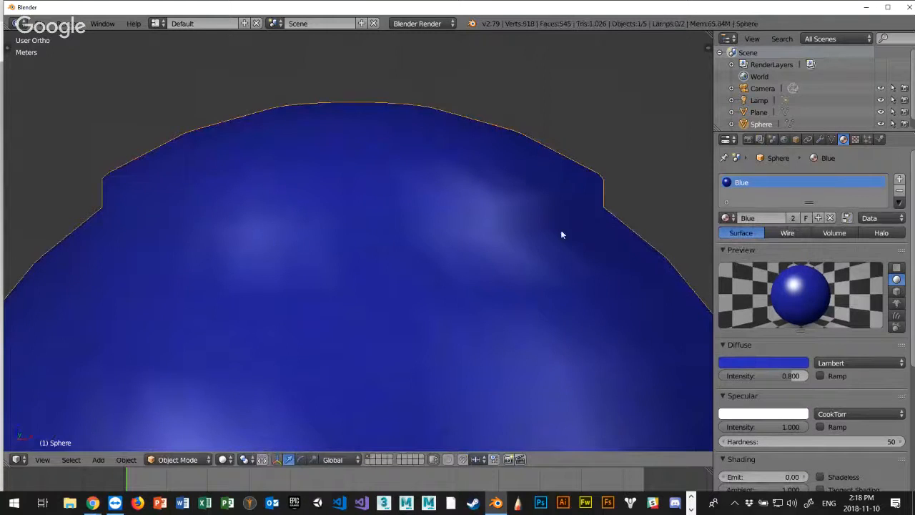
{"action": "middle_click_drag", "start_coordinate": [579, 236], "coordinate": [501, 282]}
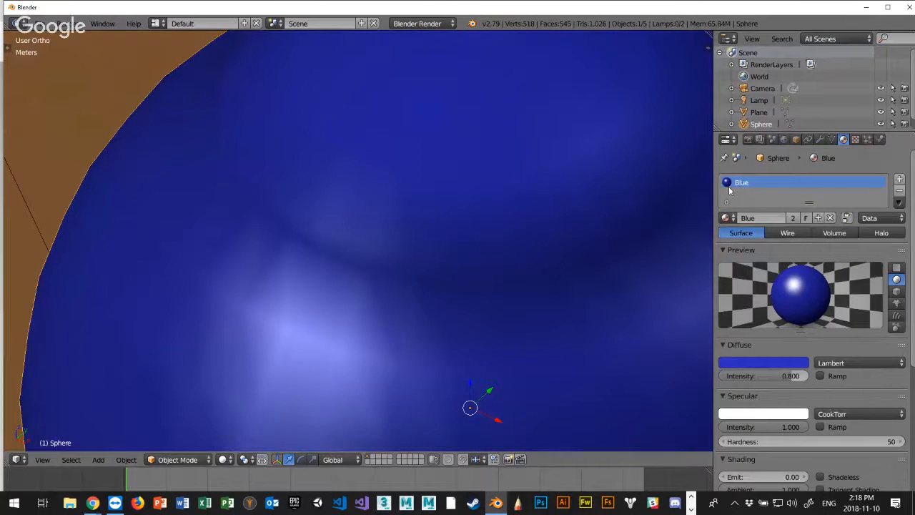
Replace the sphere's Blue material with a new default material and inspect the shading around the extruded rim
{"action": "left_click", "coordinate": [899, 191]}
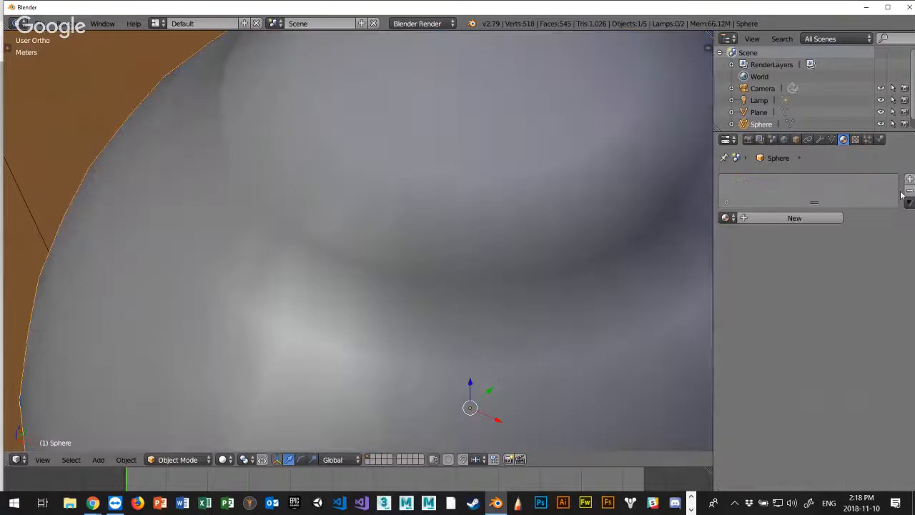
{"action": "left_click", "coordinate": [790, 218]}
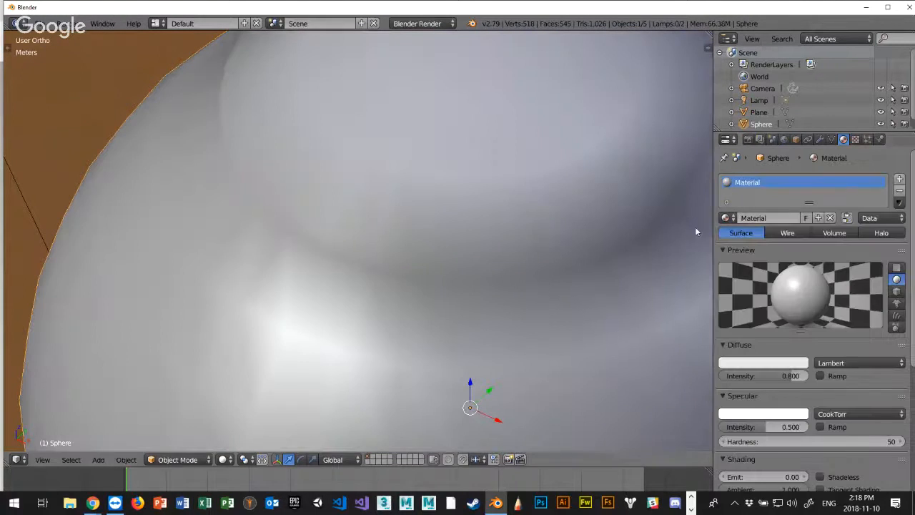
{"action": "mouse_move", "coordinate": [533, 220]}
{"action": "middle_mouse_down"}
{"action": "mouse_move", "coordinate": [505, 196]}
{"action": "mouse_move", "coordinate": [555, 203]}
{"action": "middle_mouse_up"}
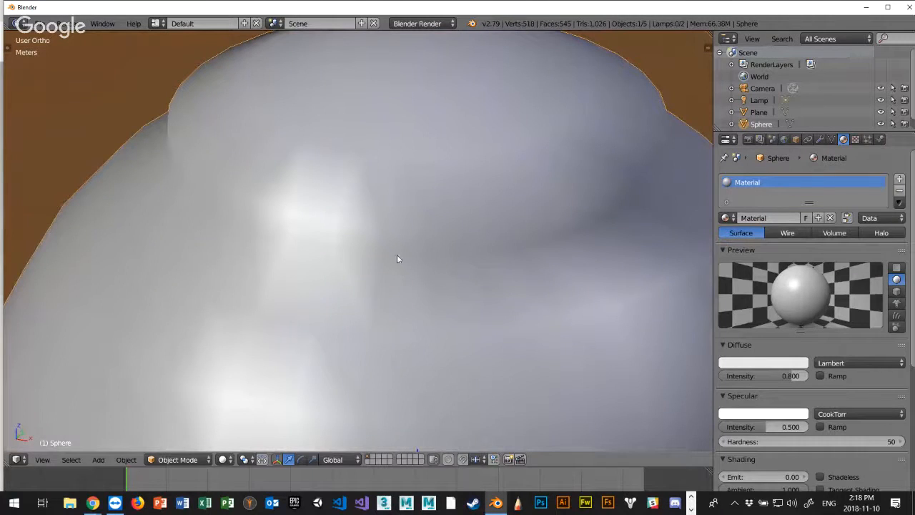
{"action": "middle_click_drag", "start_coordinate": [398, 259], "coordinate": [477, 200]}
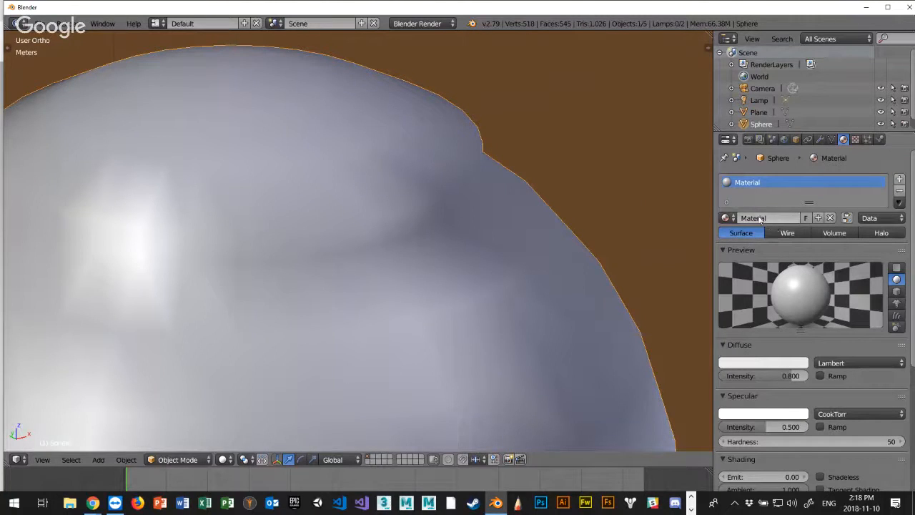
Rename the new material Grey and darken its diffuse color to a medium grey
{"action": "double_click", "coordinate": [759, 183]}
{"action": "type", "text": "Grey"}
{"action": "left_click", "coordinate": [760, 362]}
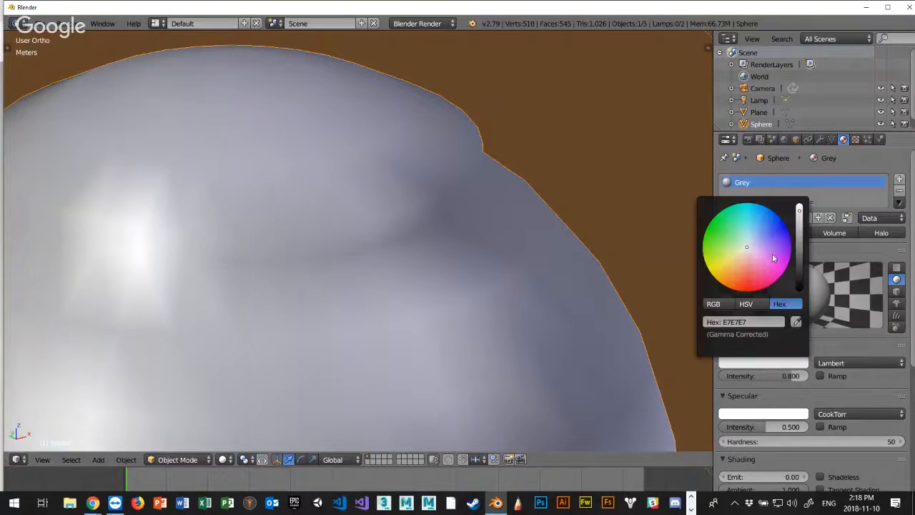
{"action": "left_click", "coordinate": [760, 364]}
{"action": "left_click", "coordinate": [789, 365]}
{"action": "left_click_drag", "start_coordinate": [800, 211], "coordinate": [801, 231]}
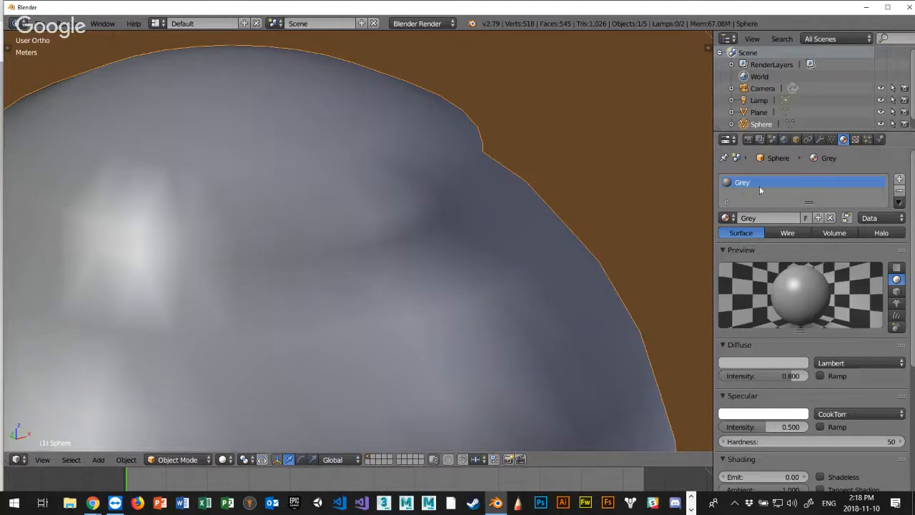
Set the Grey material's specular intensity to 0 and inspect the smooth shading around the extruded rim
{"action": "left_click_drag", "start_coordinate": [766, 426], "coordinate": [697, 427]}
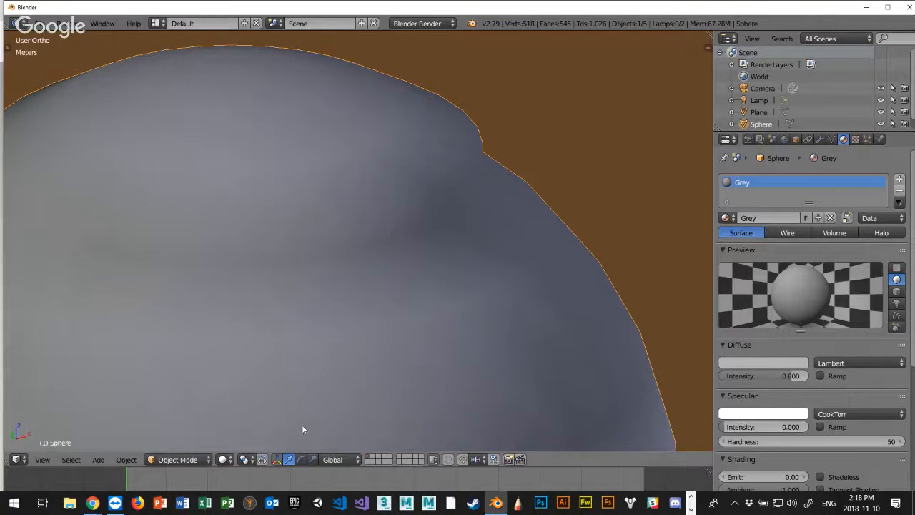
{"action": "left_click", "coordinate": [223, 459]}
{"action": "left_click", "coordinate": [241, 420]}
{"action": "middle_click_drag", "start_coordinate": [491, 186], "coordinate": [467, 170]}
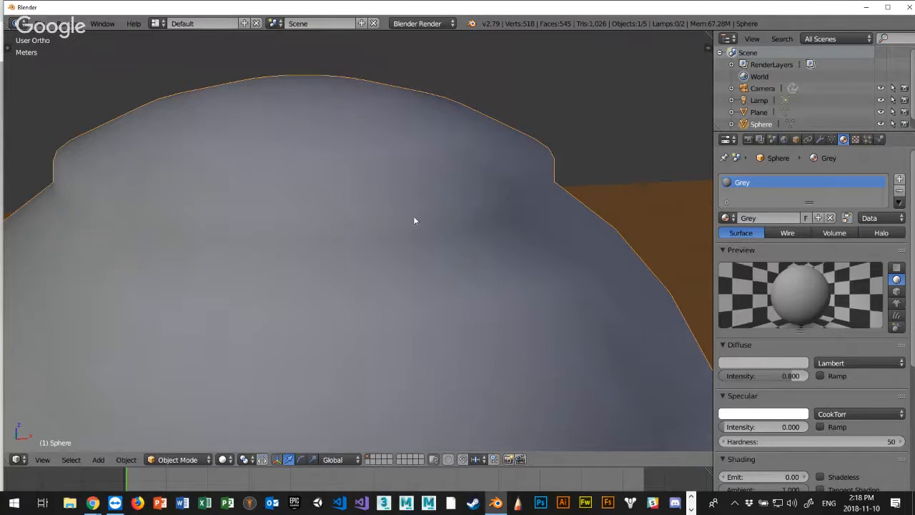
Enter Edit Mode on the sphere, clear the mesh selection and examine the edges around the extruded rim
{"action": "key", "text": "Tab"}
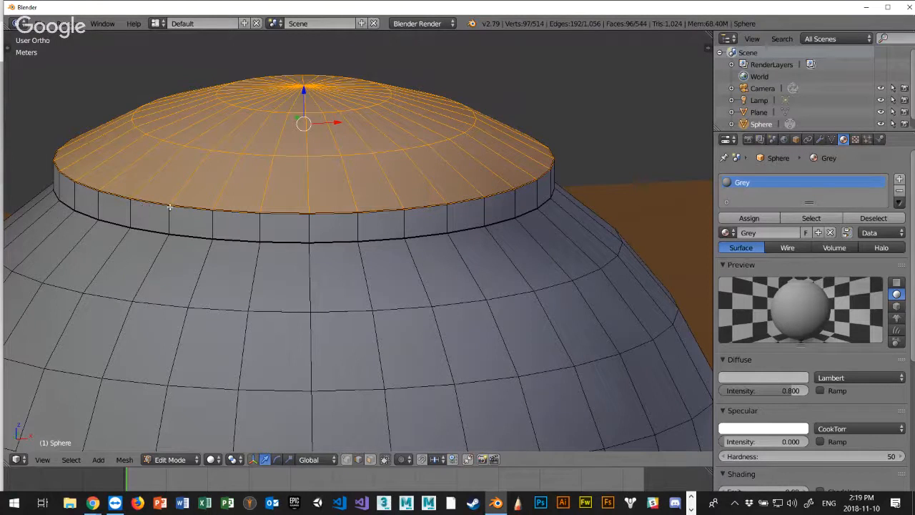
{"action": "key", "text": "a"}
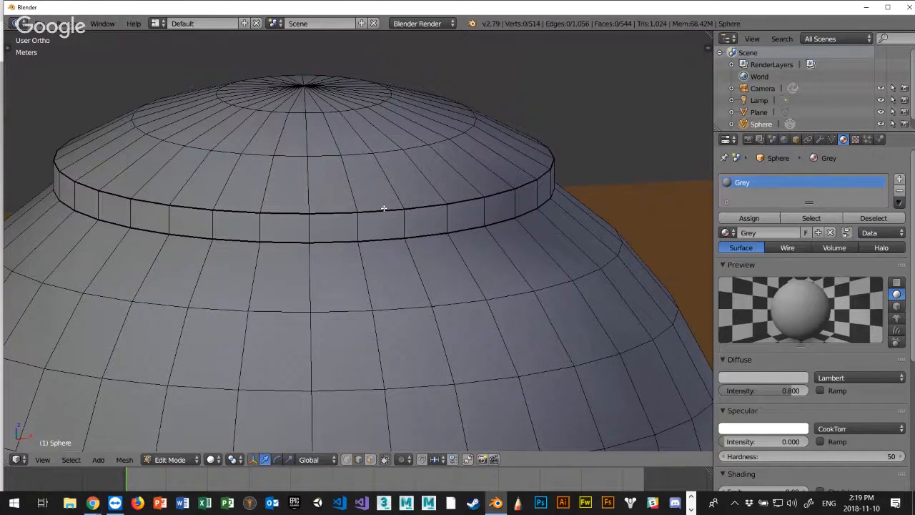
{"action": "middle_click_drag", "start_coordinate": [385, 209], "coordinate": [396, 205]}
{"action": "scroll", "coordinate": [395, 205], "scroll_direction": "up", "scroll_amount": 2}
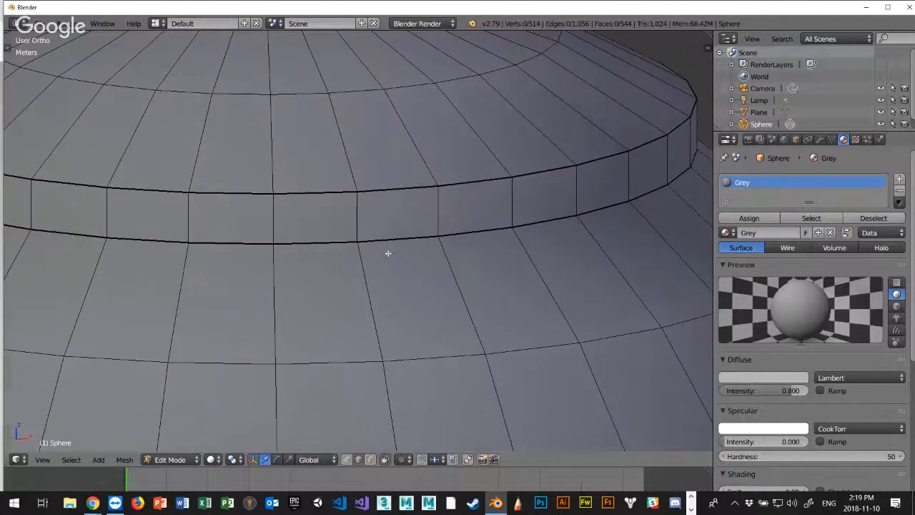
{"action": "scroll", "coordinate": [396, 236], "scroll_direction": "down", "scroll_amount": 2}
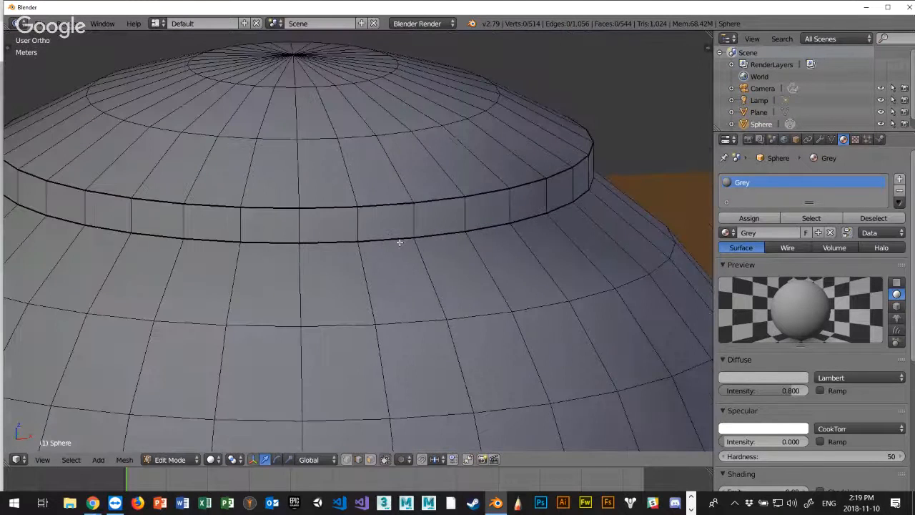
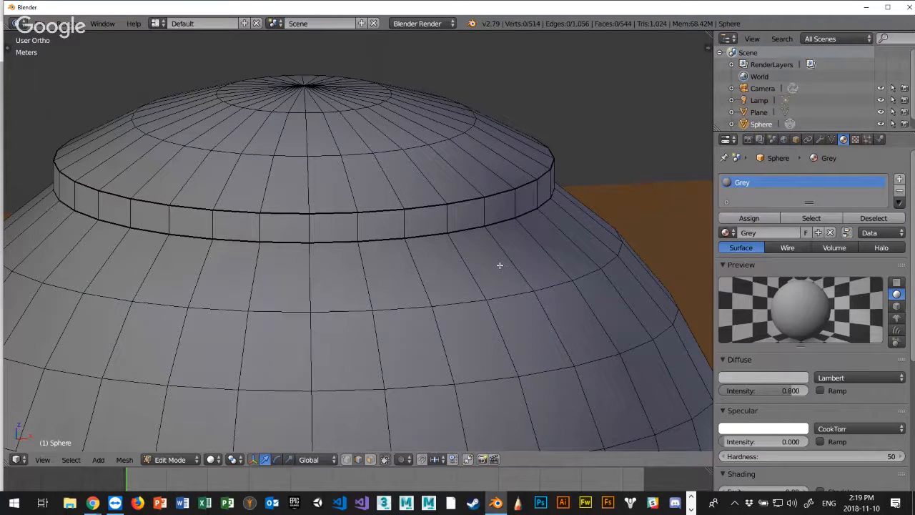
Search the available commands for an edge loop tool
{"action": "key", "text": "space"}
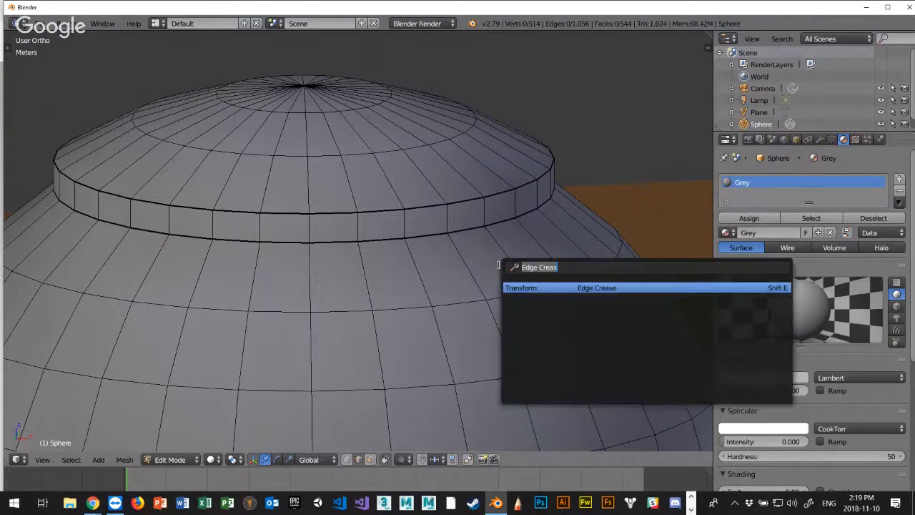
{"action": "type", "text": "edge loo"}
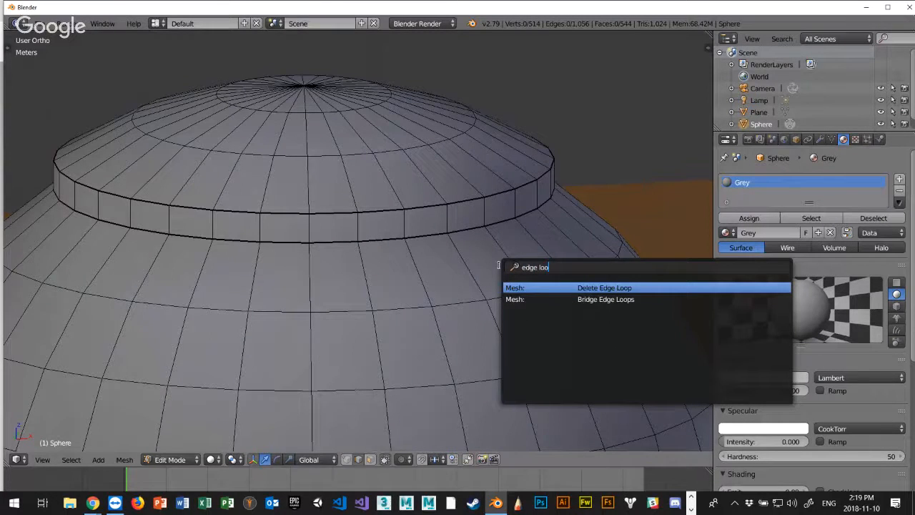
{"action": "key", "text": "BackSpace"}
{"action": "key", "text": "BackSpace"}
{"action": "key", "text": "BackSpace"}
{"action": "key", "text": "BackSpace"}
{"action": "key", "text": "BackSpace"}
{"action": "key", "text": "BackSpace"}
{"action": "key", "text": "BackSpace"}
{"action": "key", "text": "BackSpace"}
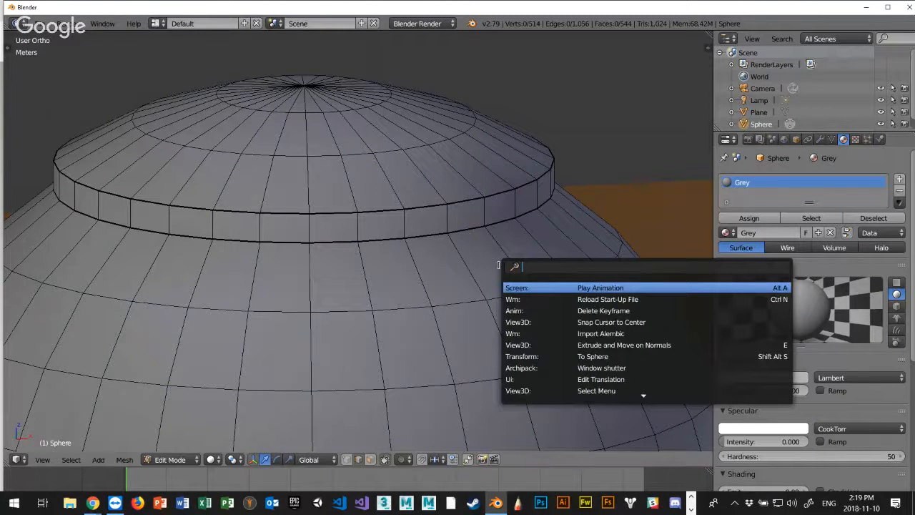
Look through the mesh edge operations and try the Edge Loops command with nothing selected
{"action": "left_click", "coordinate": [99, 460]}
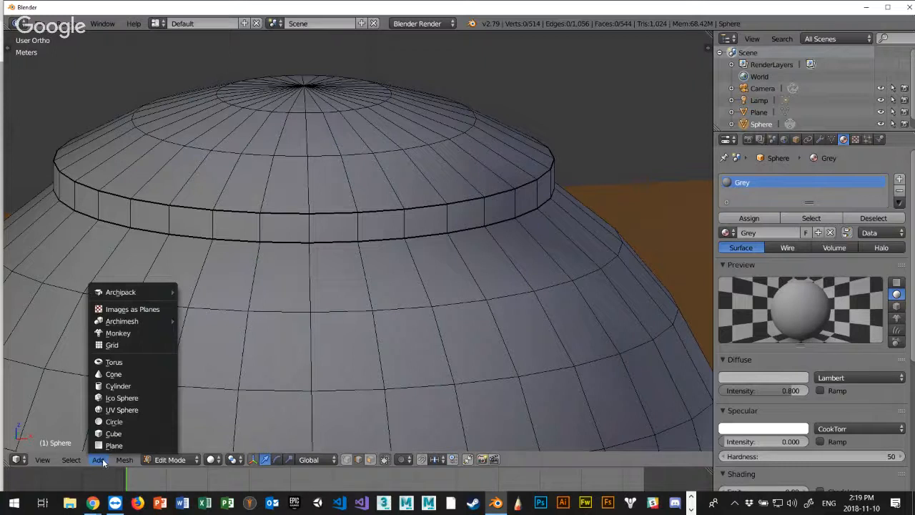
{"action": "mouse_move", "coordinate": [131, 461]}
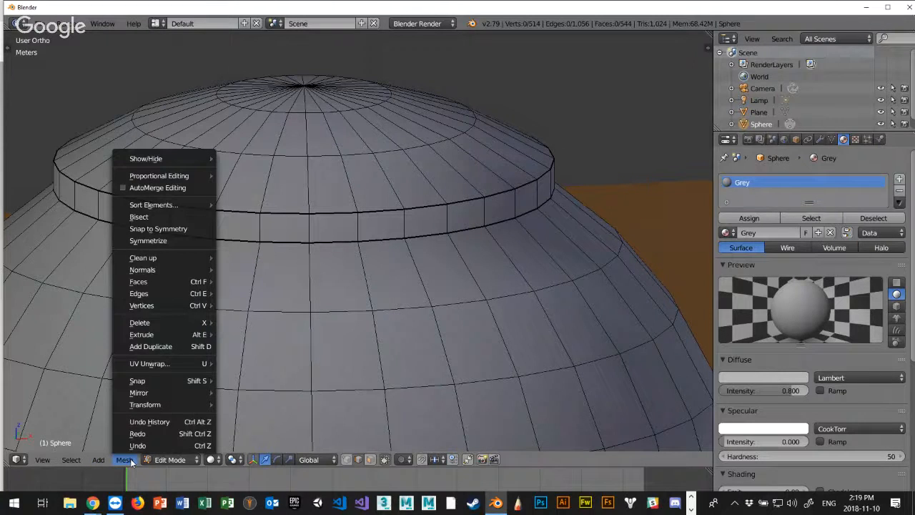
{"action": "mouse_move", "coordinate": [188, 294]}
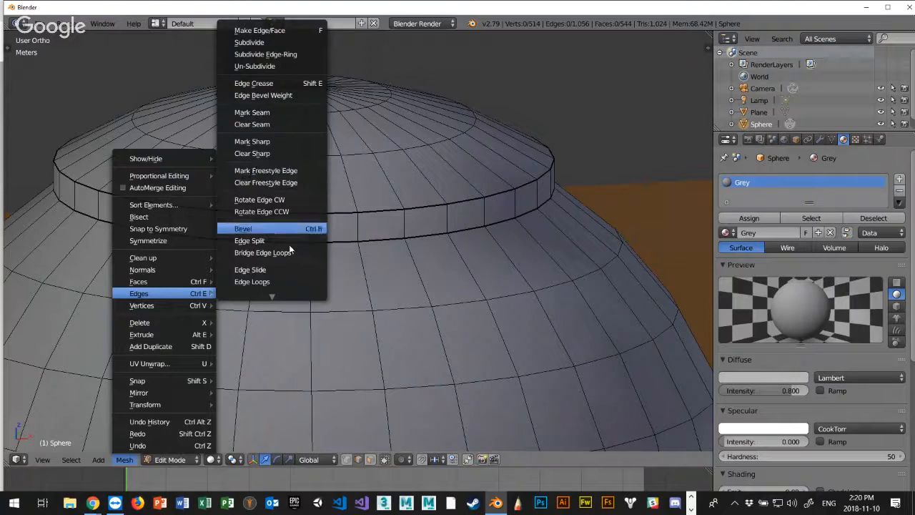
{"action": "scroll", "coordinate": [289, 249], "scroll_direction": "down", "scroll_amount": 3}
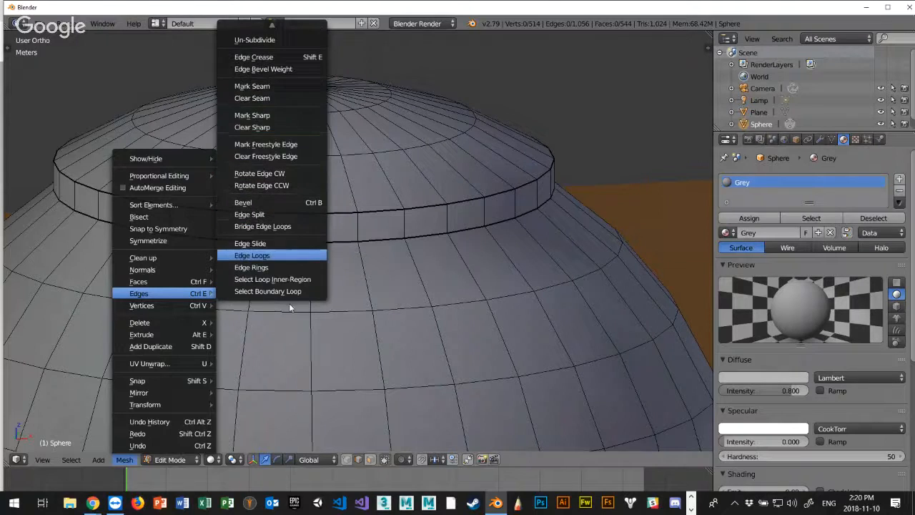
{"action": "left_click", "coordinate": [274, 256]}
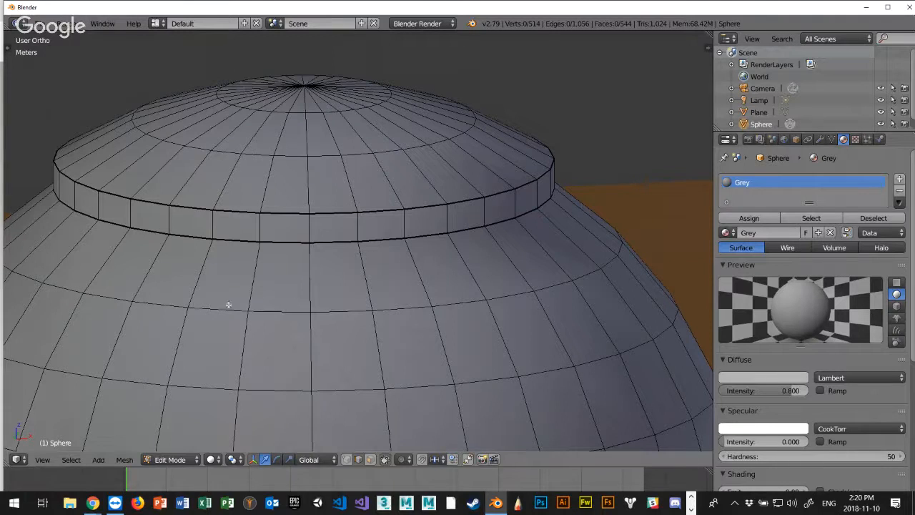
Add a horizontal loop cut to the sphere below the extruded rim and slide it up close to the rim's base
{"action": "key", "text": "ctrl+r"}
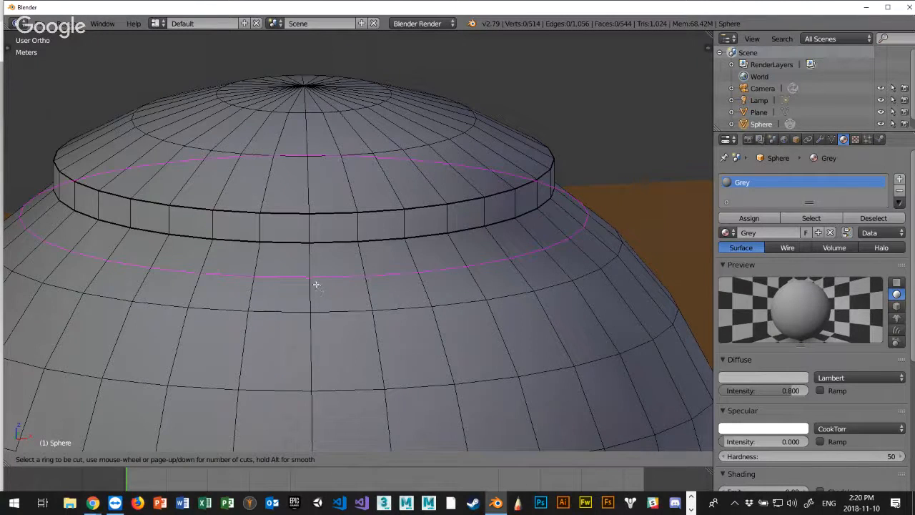
{"action": "key", "text": "Escape"}
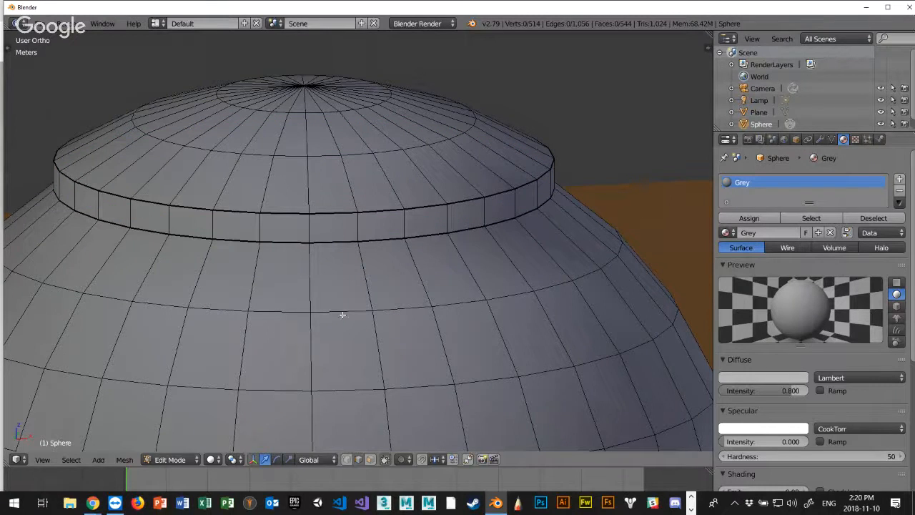
{"action": "key", "text": "ctrl+r"}
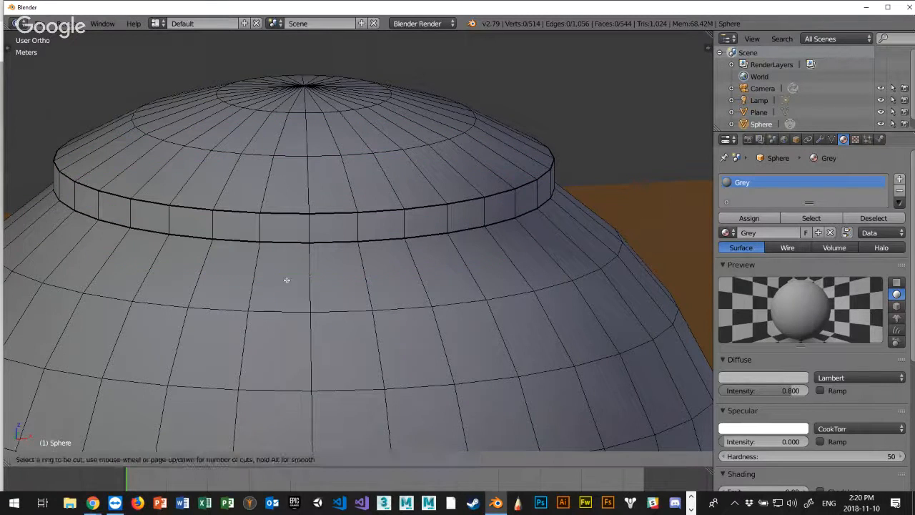
{"action": "left_click", "coordinate": [306, 286]}
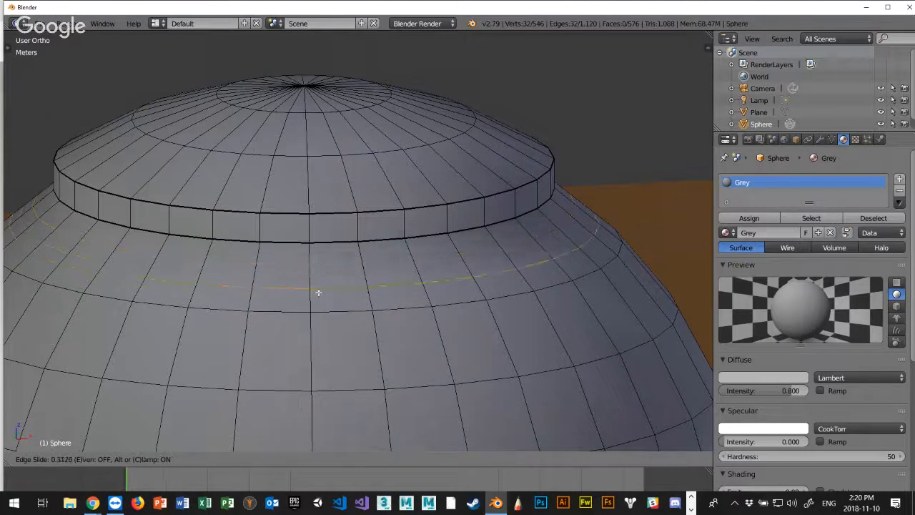
{"action": "left_click", "coordinate": [310, 255]}
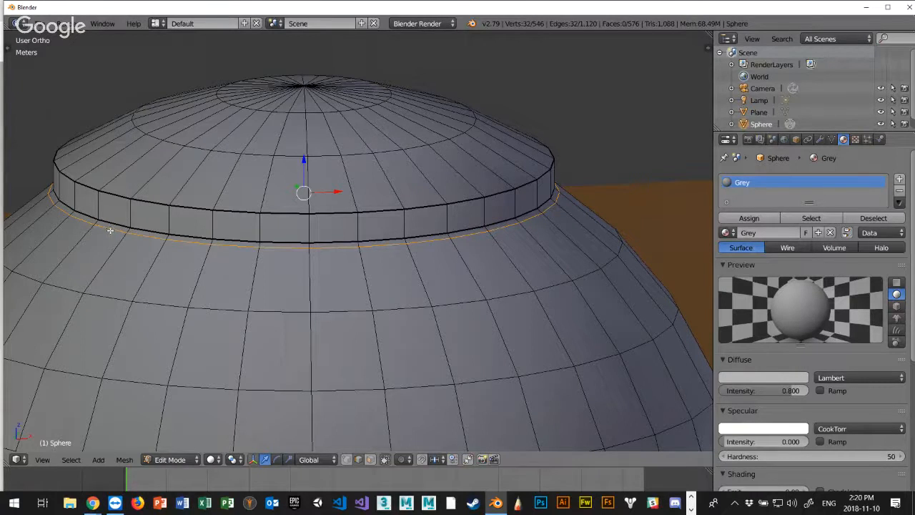
Add two more closely spaced horizontal loop cuts beneath the first one below the rim
{"action": "key", "text": "ctrl+r"}
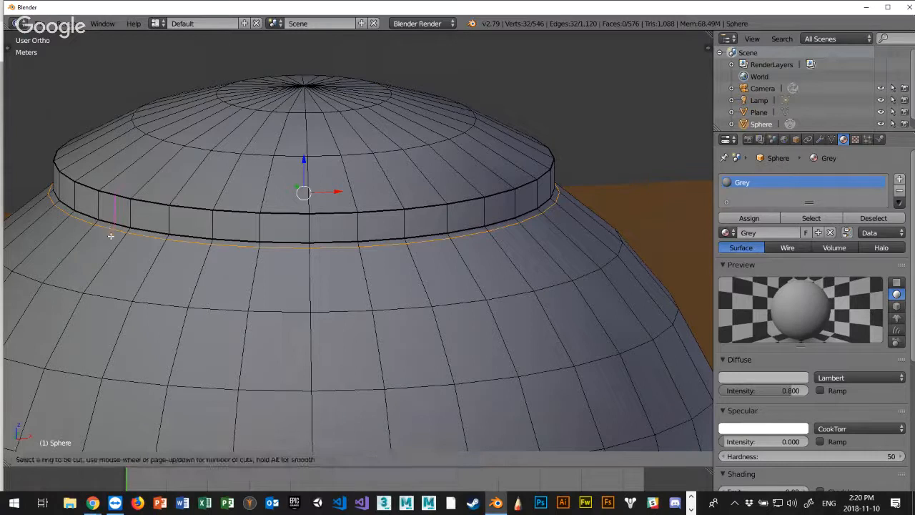
{"action": "left_click", "coordinate": [175, 264]}
{"action": "left_click", "coordinate": [177, 236]}
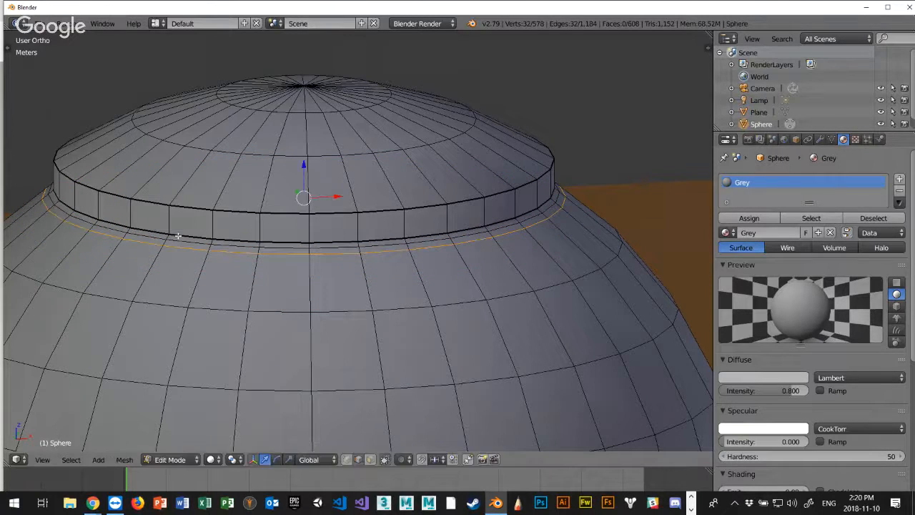
{"action": "key", "text": "ctrl+r"}
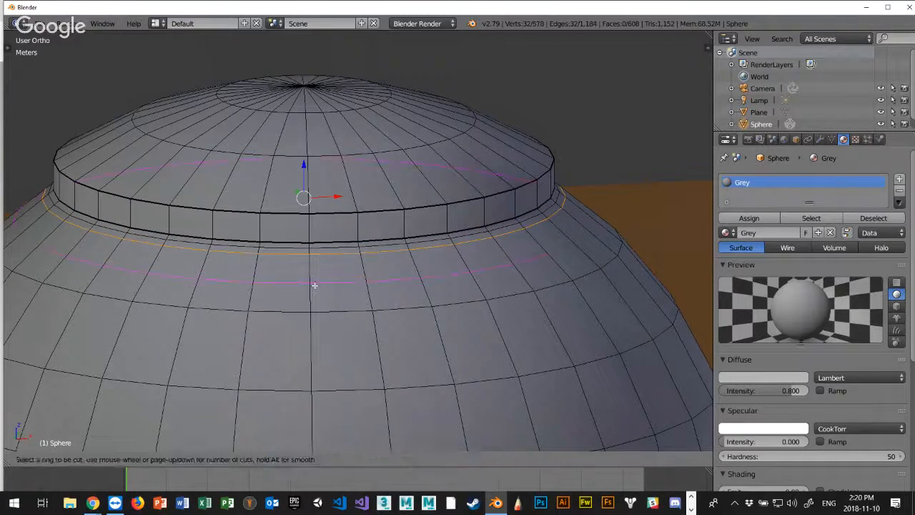
{"action": "left_click", "coordinate": [315, 290]}
{"action": "left_click", "coordinate": [305, 264]}
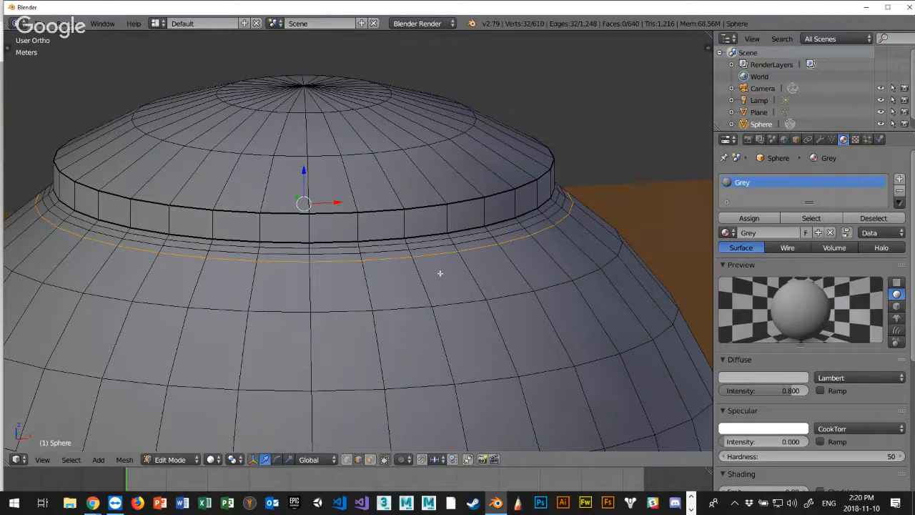
Add two closely spaced loop cuts on the cap, slid toward the rim's upper edge
{"action": "key", "text": "ctrl+r"}
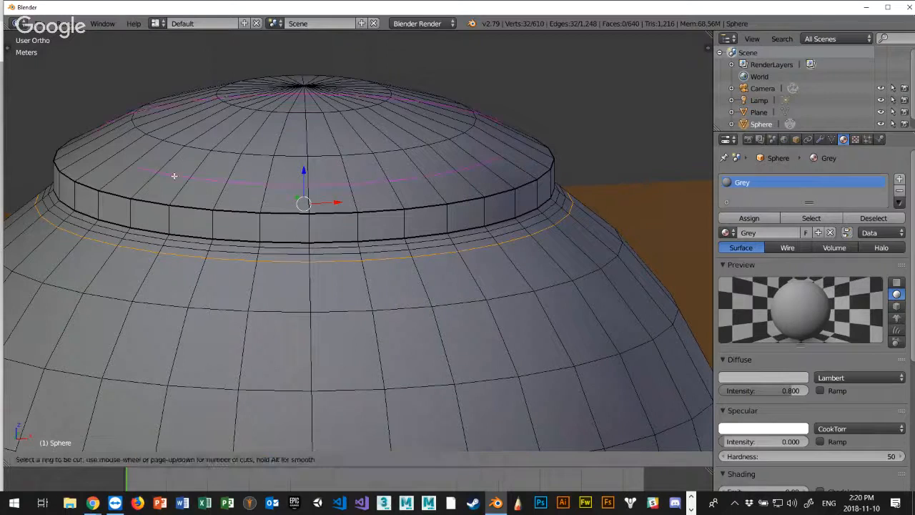
{"action": "left_click", "coordinate": [174, 175]}
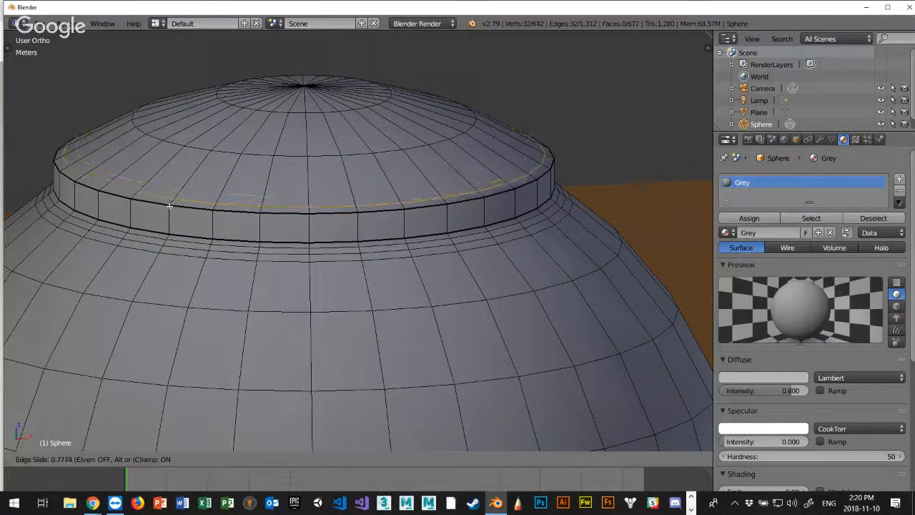
{"action": "left_click", "coordinate": [181, 189]}
{"action": "key", "text": "ctrl+r"}
{"action": "left_click", "coordinate": [186, 176]}
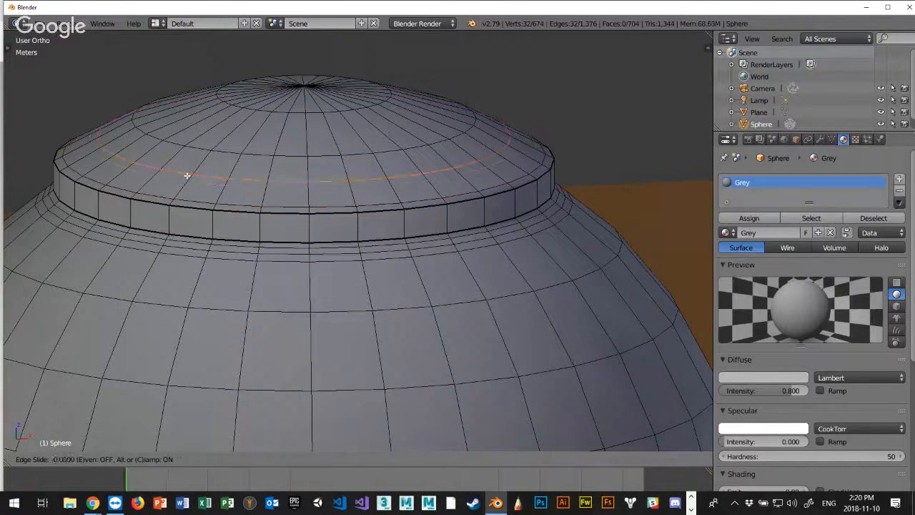
{"action": "left_click", "coordinate": [179, 194]}
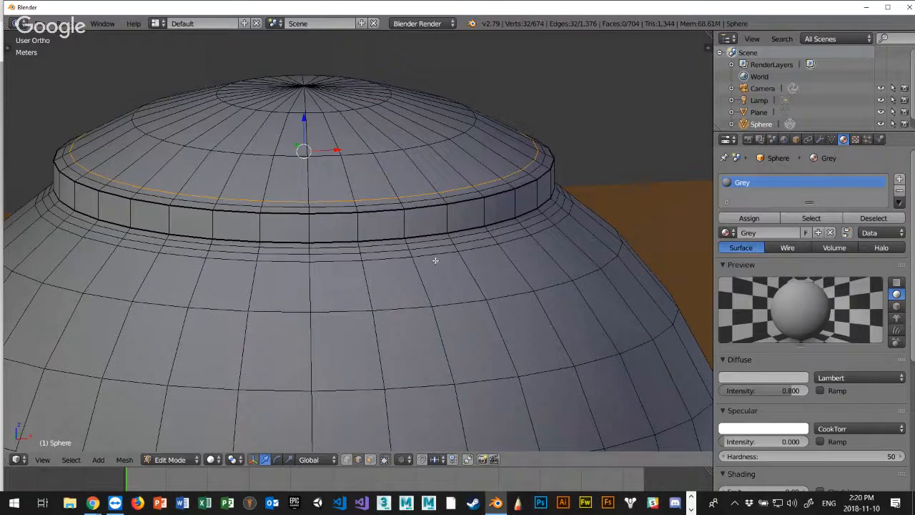
Select the whole edge loop directly below the rim's base and apply an edge crease to it
{"action": "right_click", "coordinate": [272, 246]}
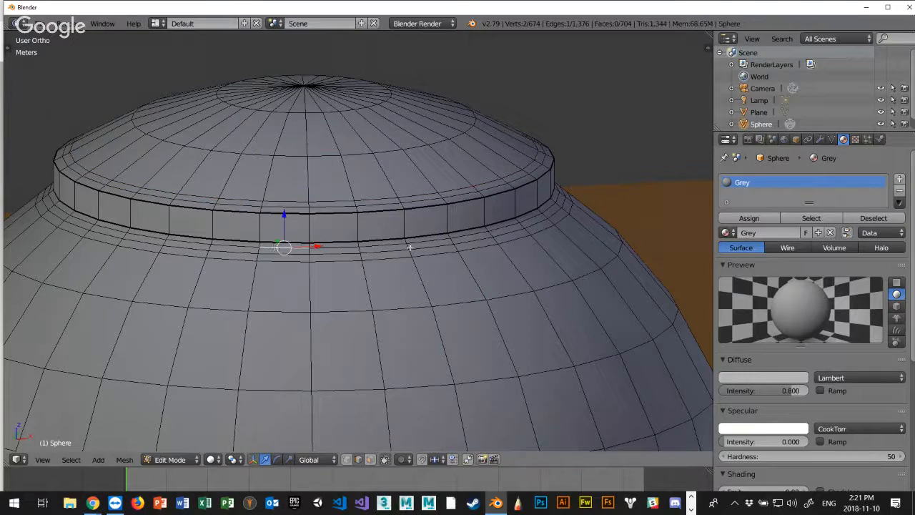
{"action": "right_click", "coordinate": [333, 246], "text": "alt"}
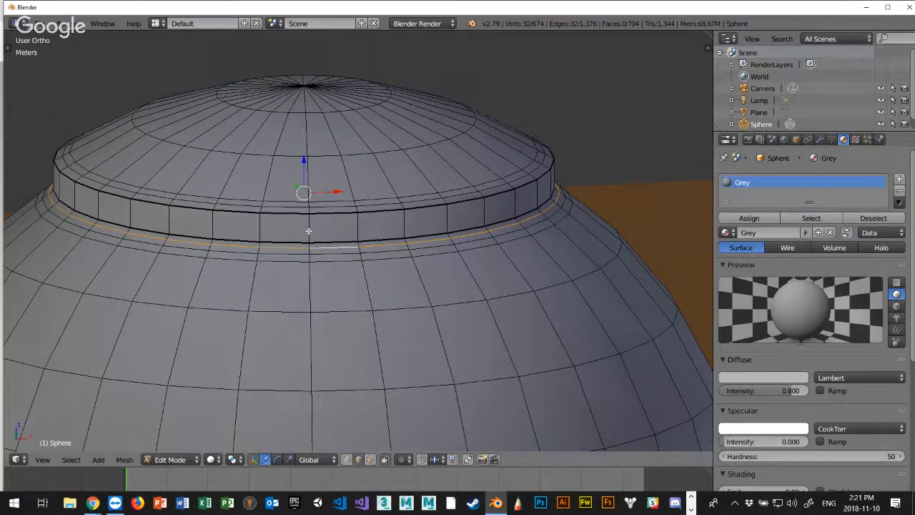
{"action": "key", "text": "shift+e"}
{"action": "left_click", "coordinate": [347, 248]}
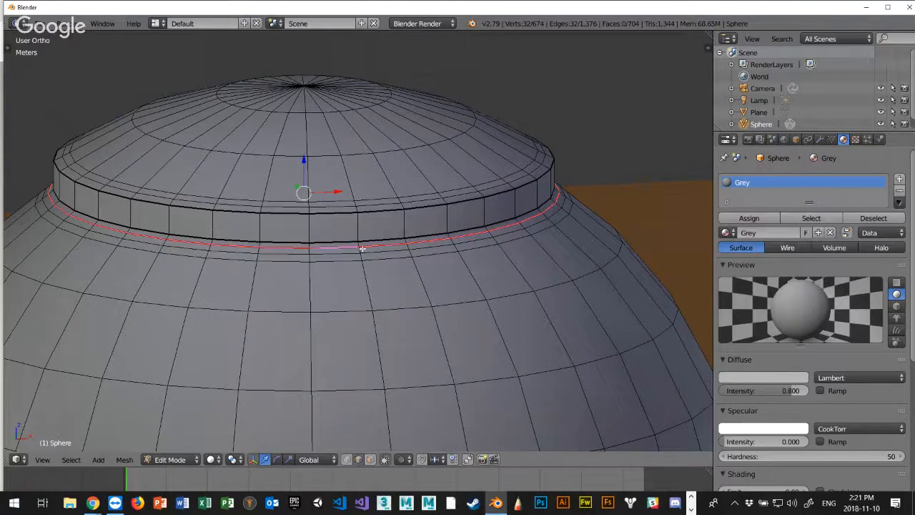
Select the edge loop at the base of the extruded rim and set its edge crease to 1
{"action": "right_click", "coordinate": [290, 254]}
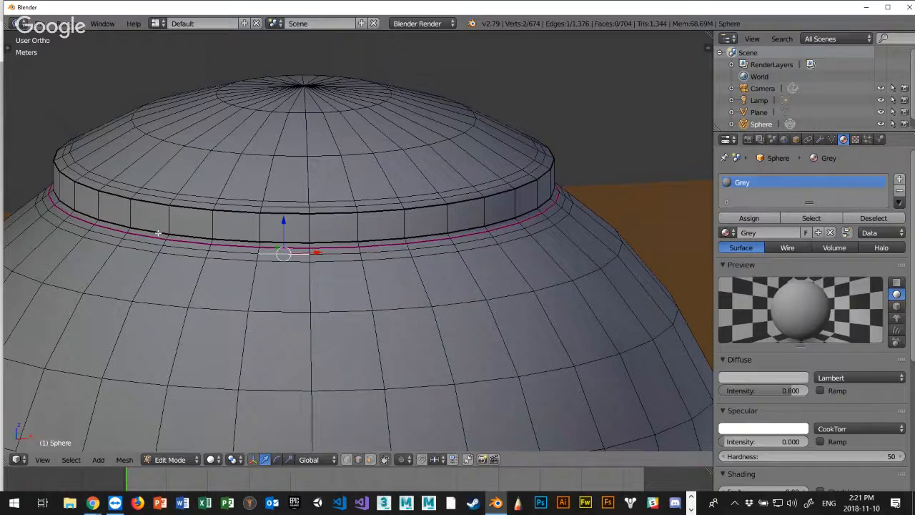
{"action": "right_click", "coordinate": [331, 206]}
{"action": "right_click", "coordinate": [276, 242]}
{"action": "right_click", "coordinate": [333, 242], "text": "shift"}
{"action": "right_click", "coordinate": [369, 240], "text": "alt"}
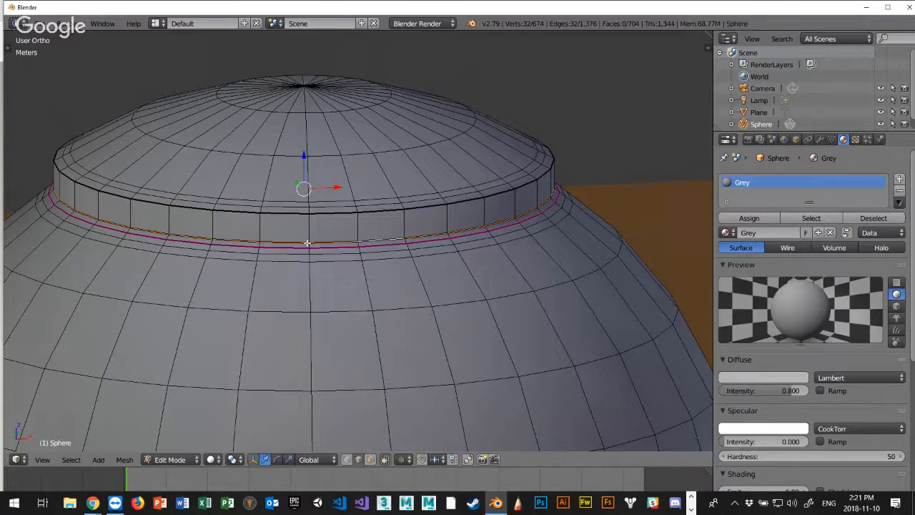
{"action": "key", "text": "shift+e"}
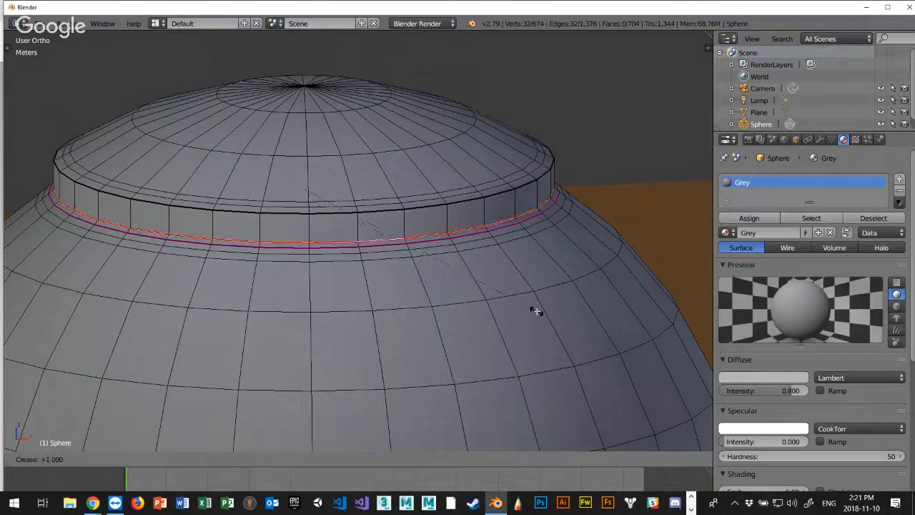
{"action": "left_click", "coordinate": [476, 279]}
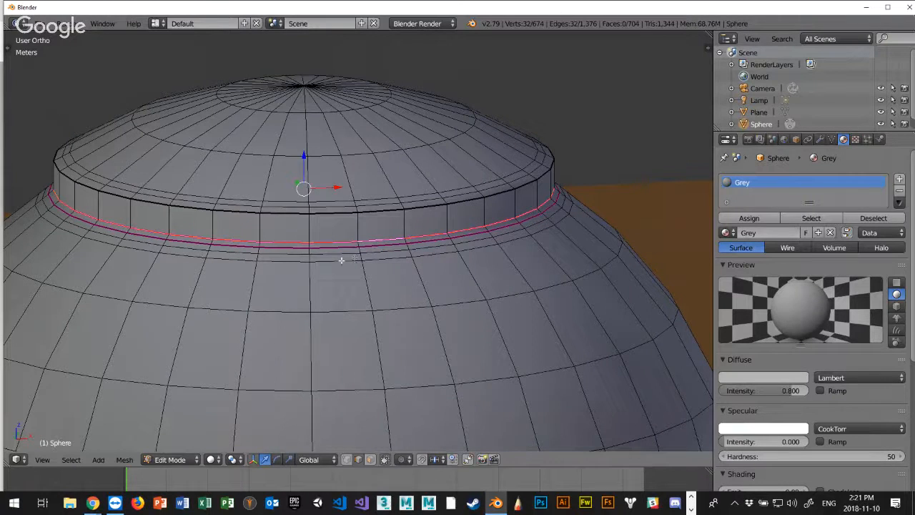
Select the edge loop along the upper edge of the extruded rim and apply an edge crease to it
{"action": "key", "text": "Tab"}
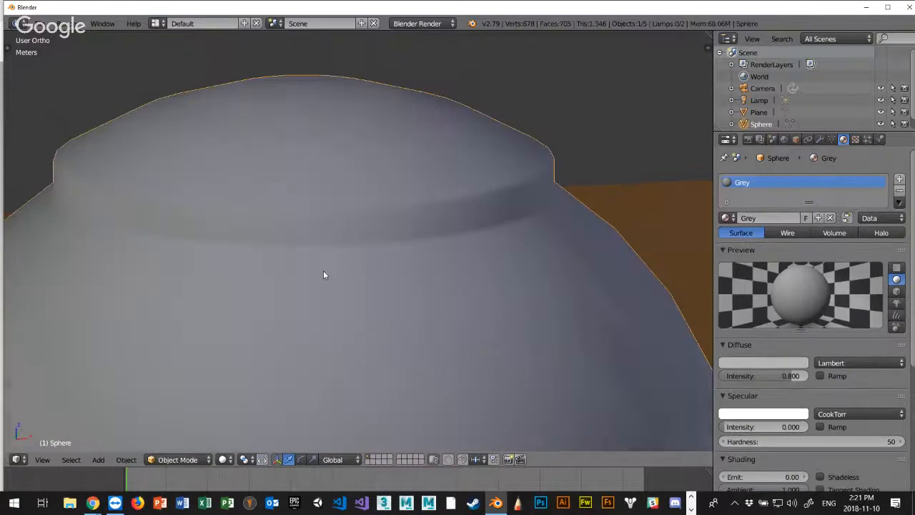
{"action": "middle_click_drag", "start_coordinate": [378, 249], "coordinate": [475, 189]}
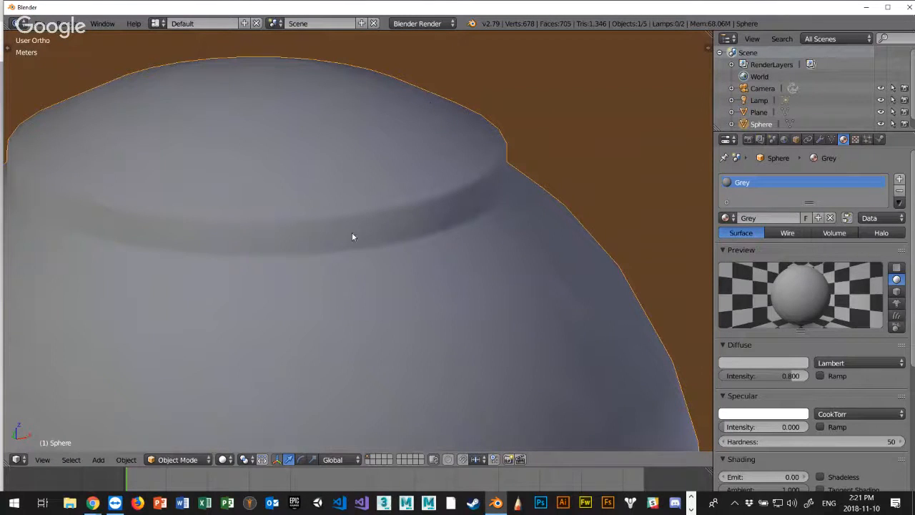
{"action": "key", "text": "Tab"}
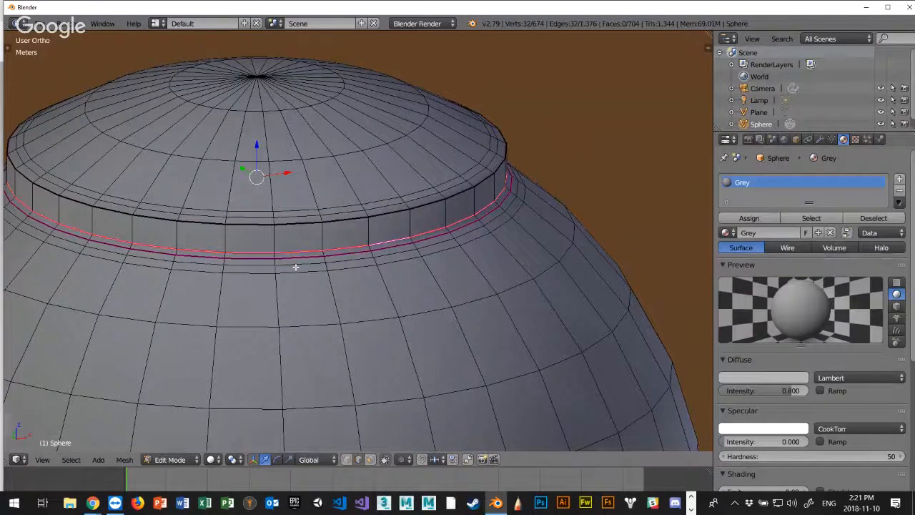
{"action": "right_click", "coordinate": [203, 222]}
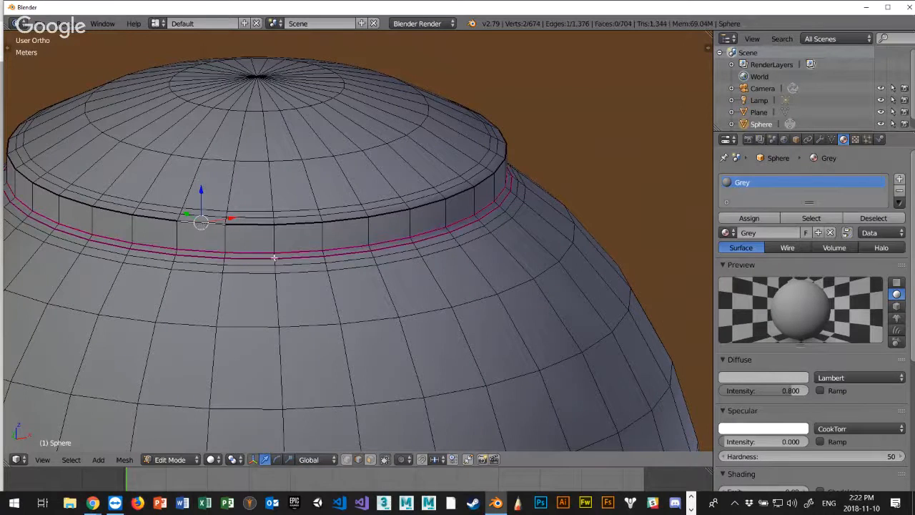
{"action": "right_click", "coordinate": [247, 223], "text": "alt"}
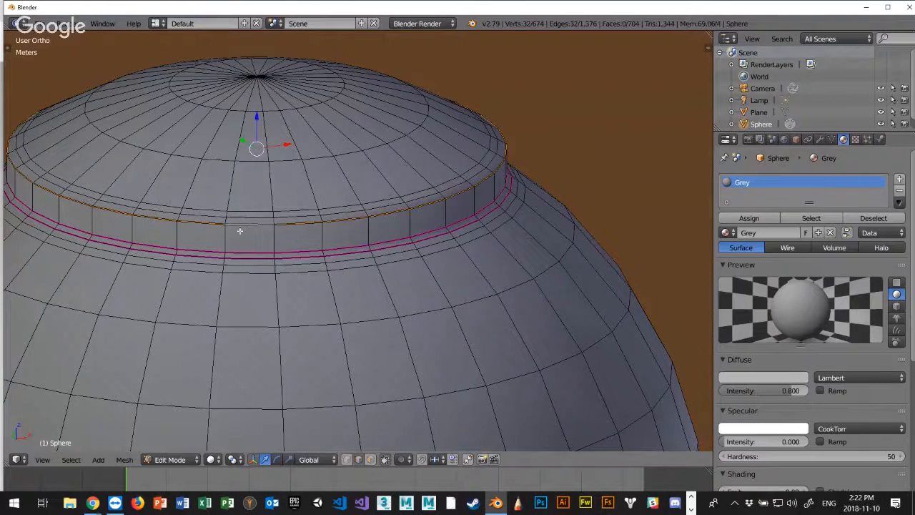
{"action": "key", "text": "shift+e"}
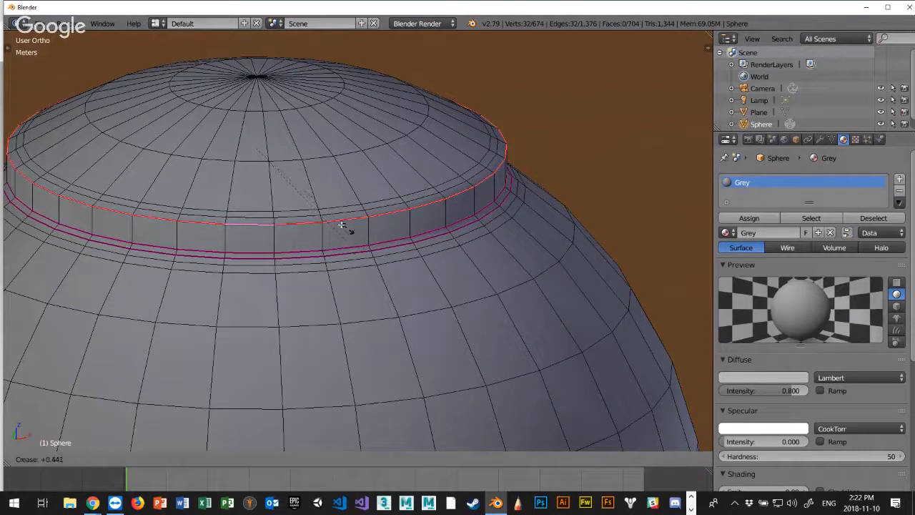
{"action": "left_click", "coordinate": [429, 276]}
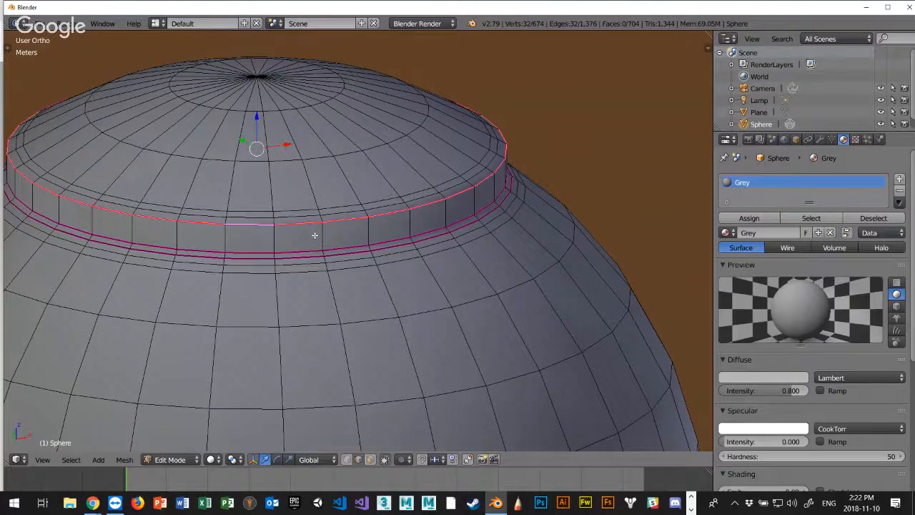
Leave Edit Mode, switch the viewport to perspective projection and examine the shading around the creased rim from several angles
{"action": "key", "text": "Tab"}
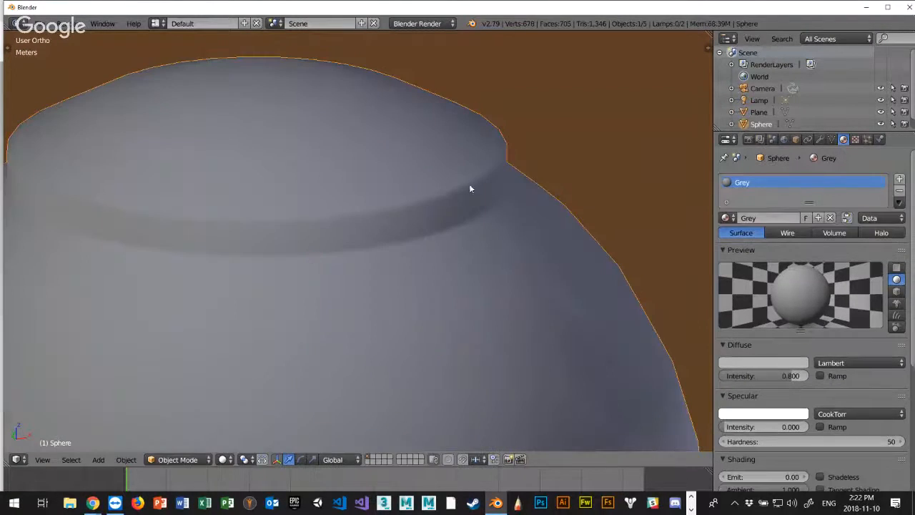
{"action": "middle_click_drag", "start_coordinate": [469, 189], "coordinate": [396, 262]}
{"action": "scroll", "coordinate": [341, 239], "scroll_direction": "up", "scroll_amount": 5}
{"action": "scroll", "coordinate": [342, 240], "scroll_direction": "down", "scroll_amount": 5}
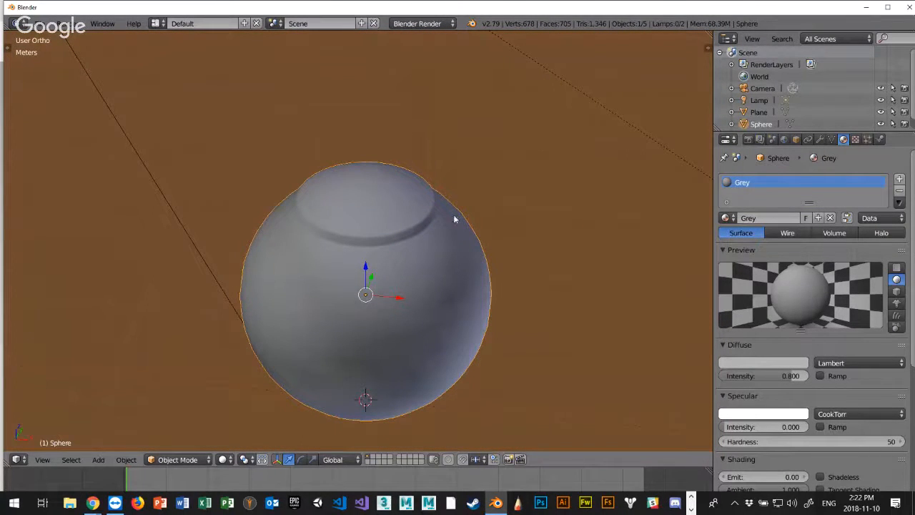
{"action": "mouse_move", "coordinate": [362, 236]}
{"action": "middle_mouse_down"}
{"action": "mouse_move", "coordinate": [360, 226]}
{"action": "mouse_move", "coordinate": [352, 230]}
{"action": "middle_mouse_up"}
{"action": "key", "text": "KP_5"}
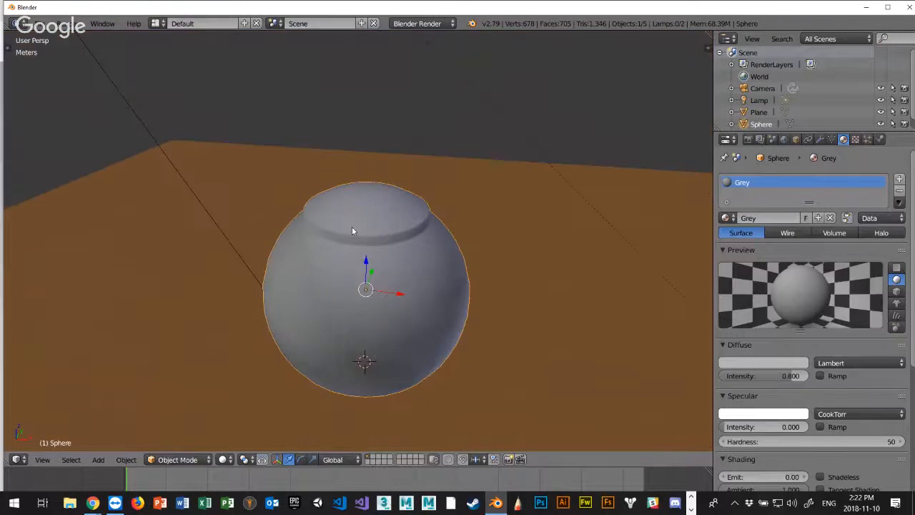
{"action": "middle_click_drag", "start_coordinate": [380, 219], "coordinate": [339, 225]}
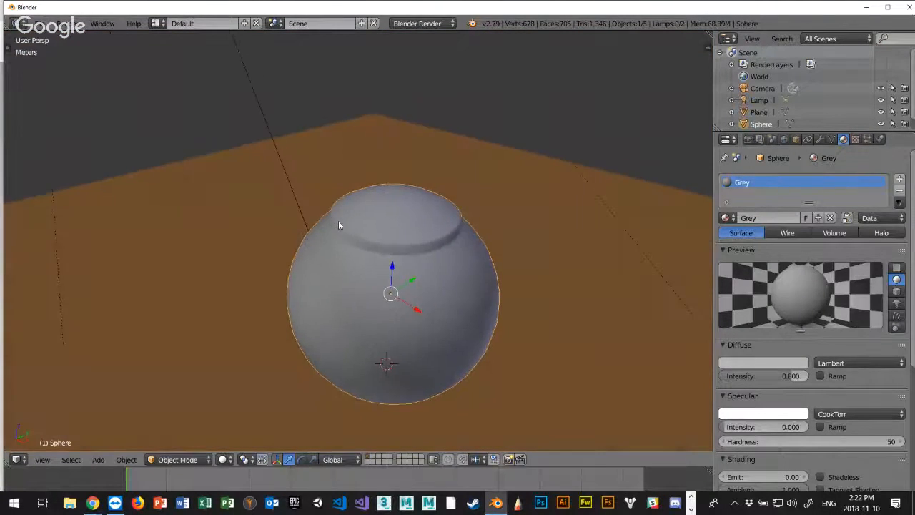
{"action": "mouse_move", "coordinate": [410, 263]}
{"action": "middle_mouse_down"}
{"action": "mouse_move", "coordinate": [422, 238]}
{"action": "mouse_move", "coordinate": [409, 249]}
{"action": "mouse_move", "coordinate": [423, 262]}
{"action": "middle_mouse_up"}
{"action": "right_click", "coordinate": [565, 259]}
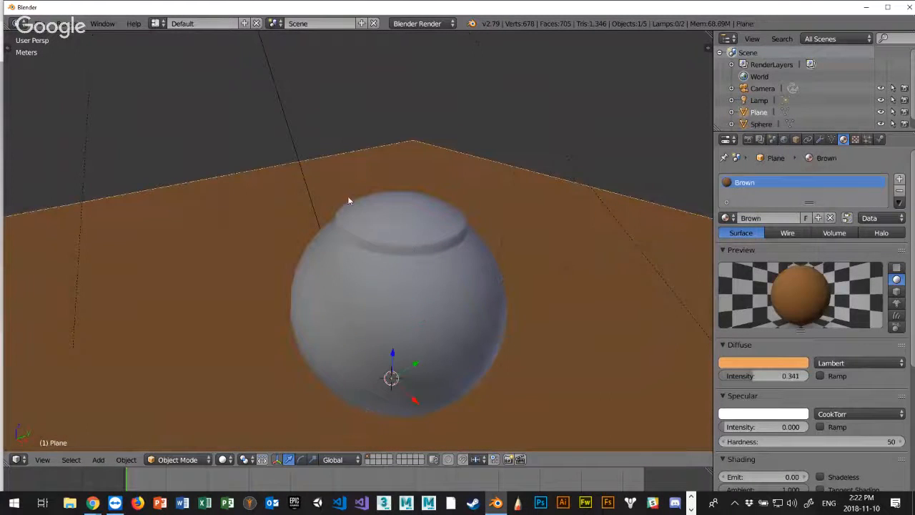
{"action": "middle_click_drag", "start_coordinate": [321, 232], "coordinate": [376, 253]}
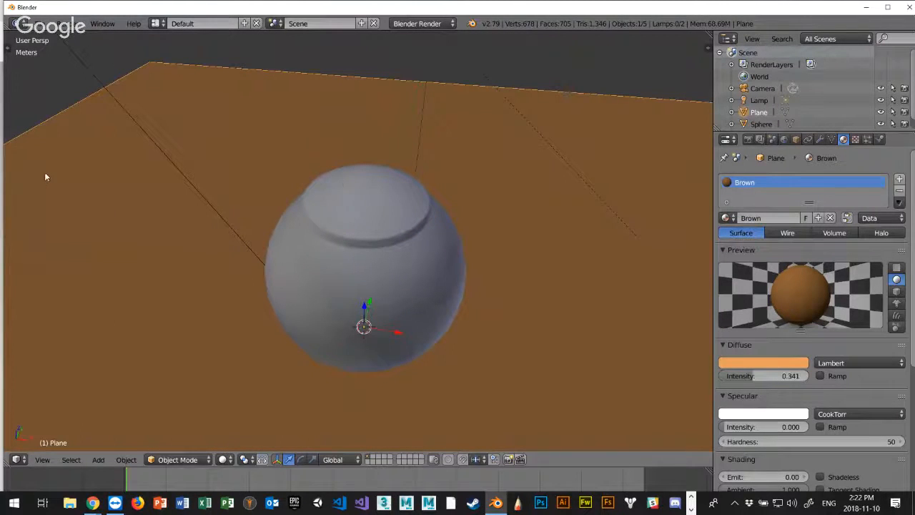
Compare flat and smooth shading on the grey sphere, finishing with smooth shading
{"action": "key", "text": "t"}
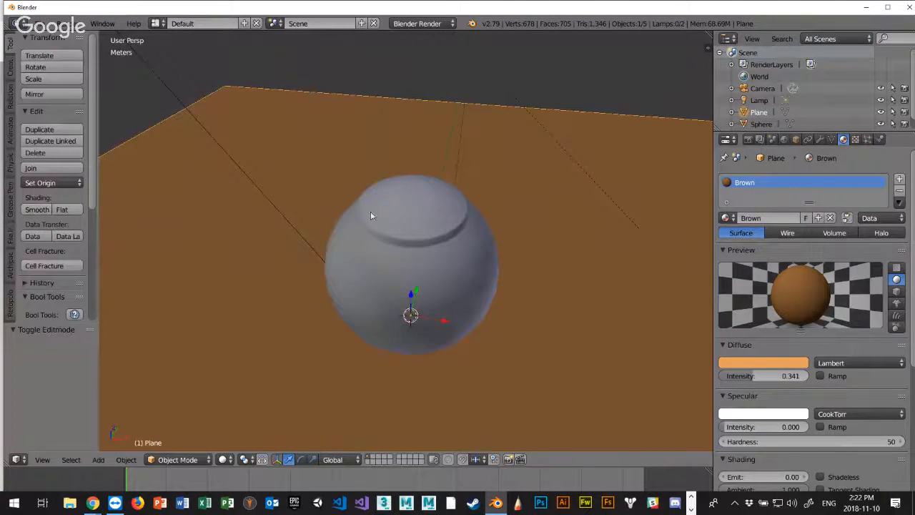
{"action": "right_click", "coordinate": [389, 227]}
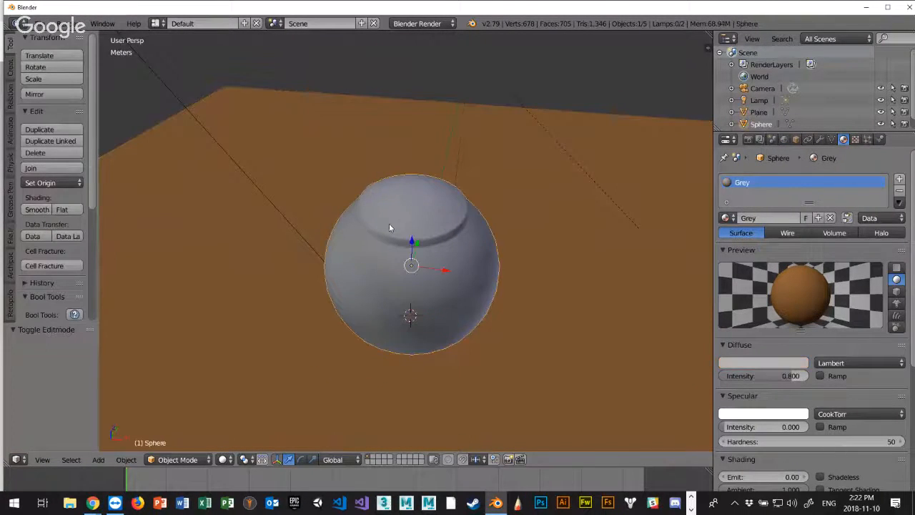
{"action": "left_click", "coordinate": [63, 210]}
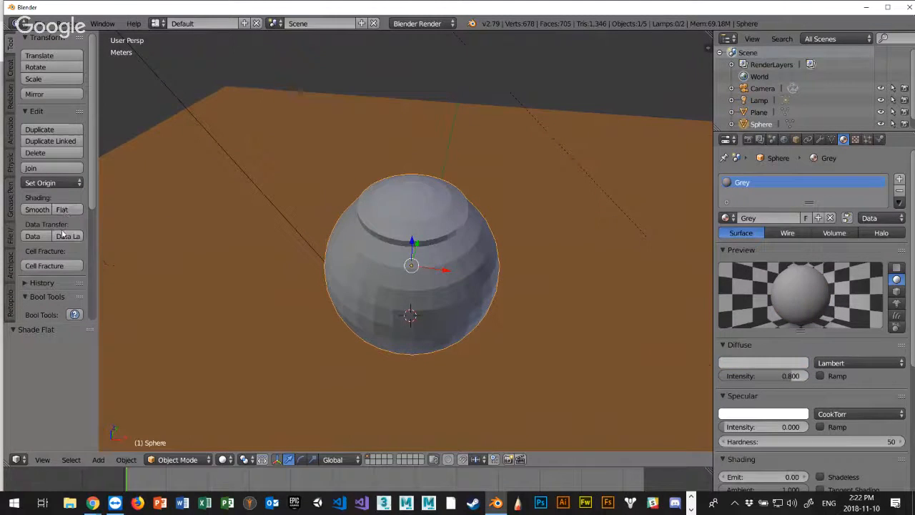
{"action": "left_click", "coordinate": [38, 210]}
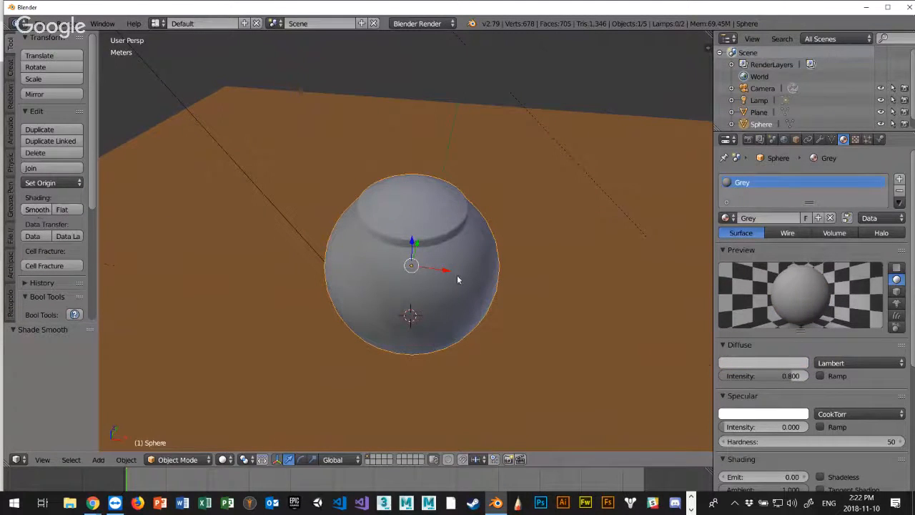
{"action": "middle_click_drag", "start_coordinate": [471, 269], "coordinate": [436, 258]}
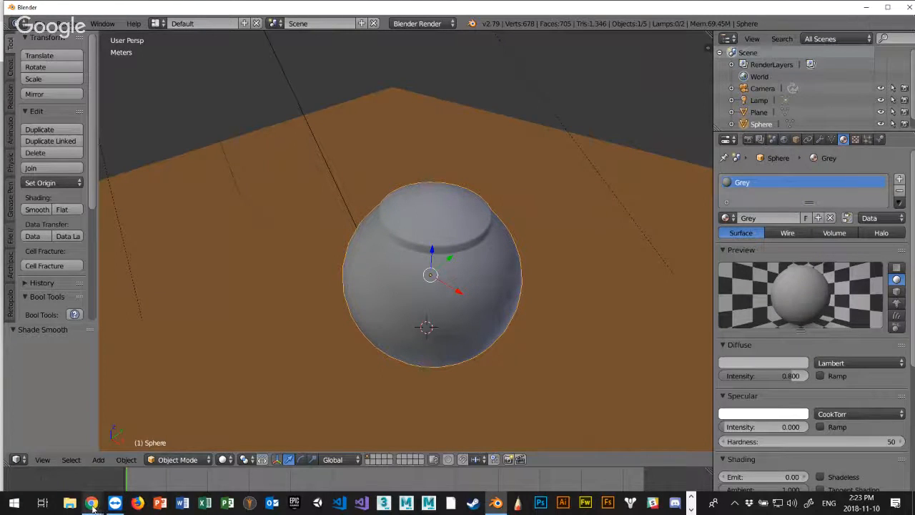
Switch to the Google Hangouts window in Chrome and end the live broadcast
{"action": "mouse_move", "coordinate": [93, 504]}
{"action": "left_click", "coordinate": [199, 452]}
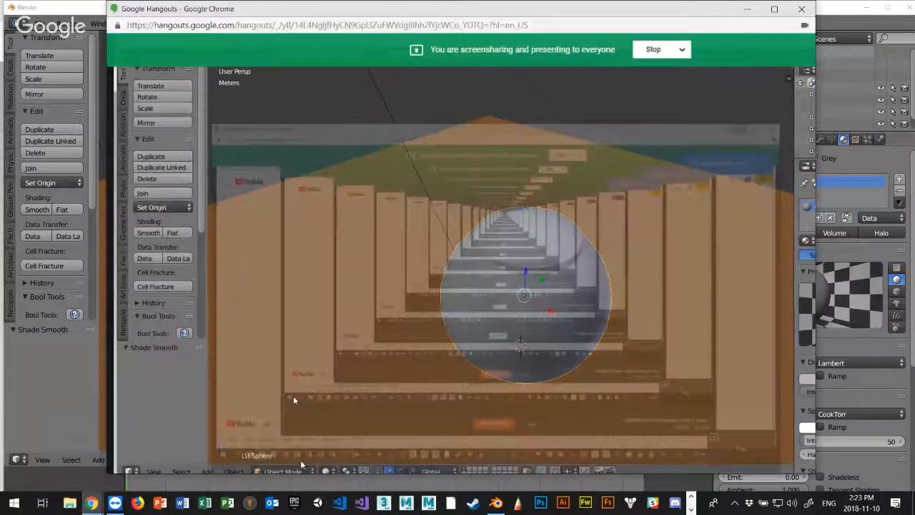
{"action": "left_click", "coordinate": [453, 450]}
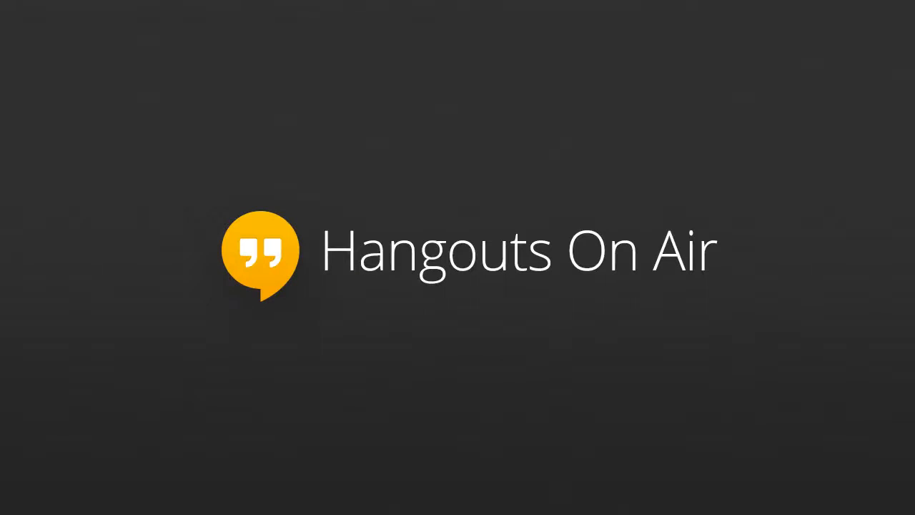